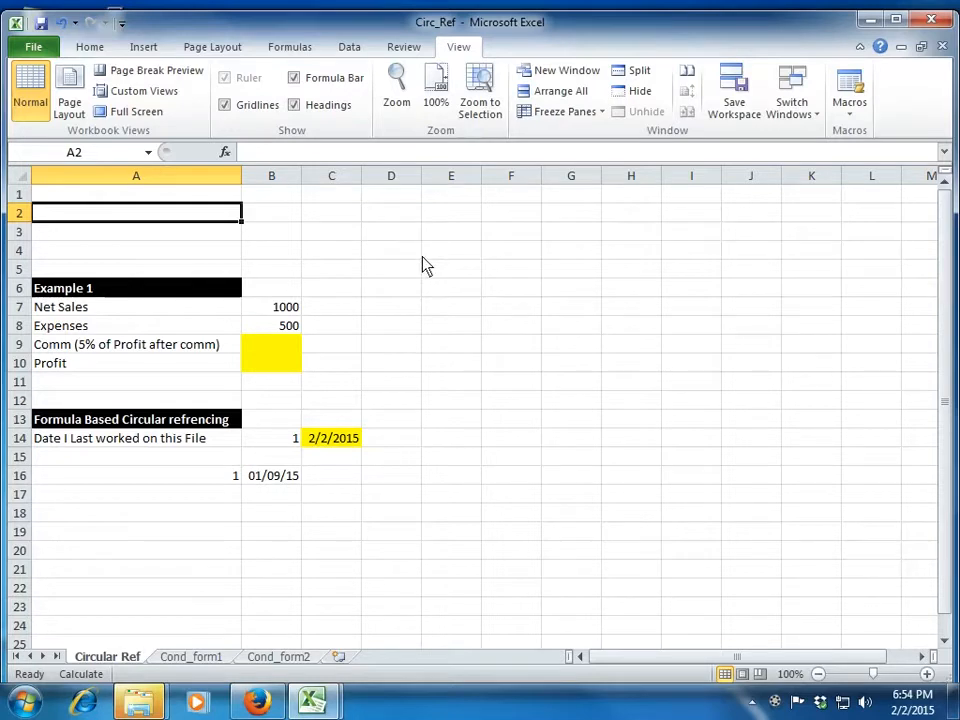
Step: Enter the labels A, B and C in cells A1 to A3
{"action": "key", "text": "Up"}
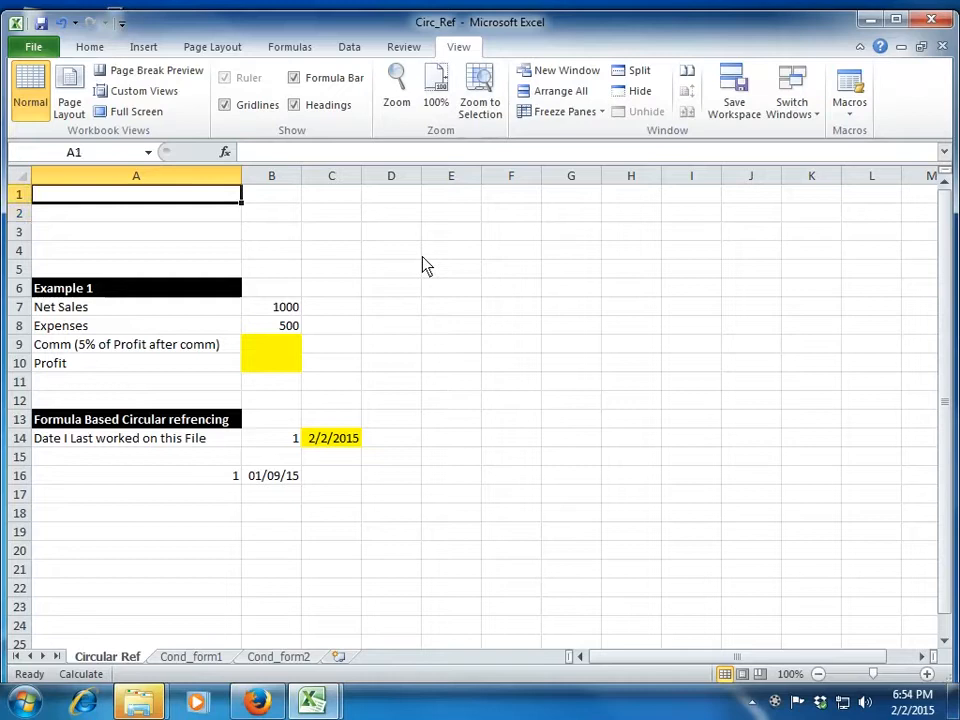
{"action": "type", "text": "A"}
{"action": "key", "text": "Return"}
{"action": "type", "text": "B"}
{"action": "key", "text": "Return"}
{"action": "type", "text": "C"}
{"action": "key", "text": "Return"}
Step: Enter 10 in B1 and 20 in B2
{"action": "key", "text": "Up"}
{"action": "key", "text": "Up"}
{"action": "key", "text": "Up"}
{"action": "key", "text": "Right"}
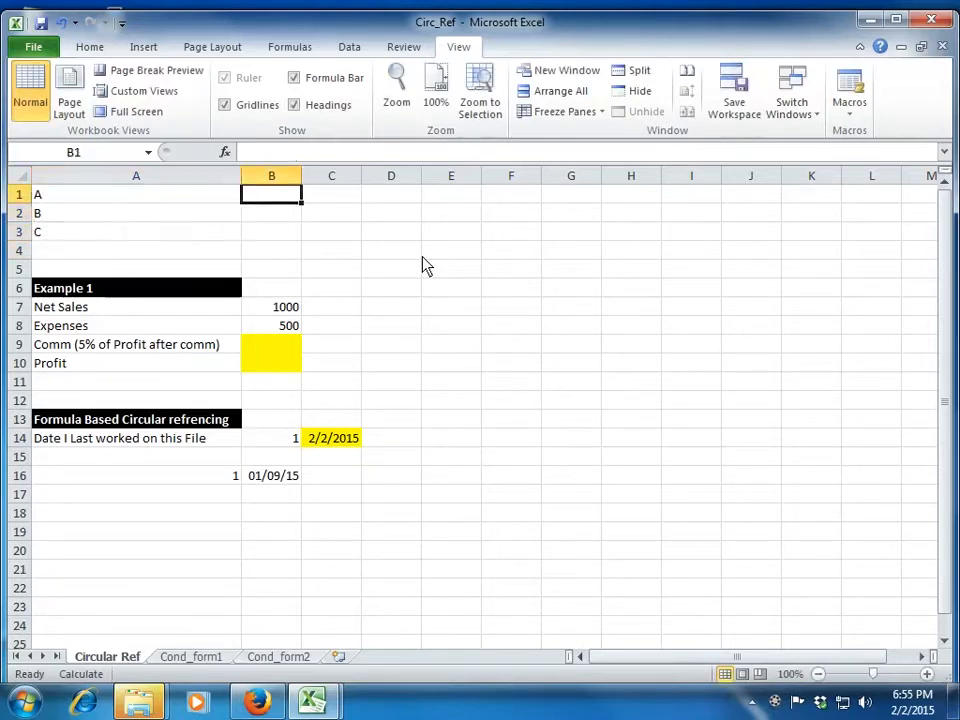
{"action": "type", "text": "10"}
{"action": "key", "text": "Return"}
{"action": "type", "text": "20"}
{"action": "key", "text": "Return"}
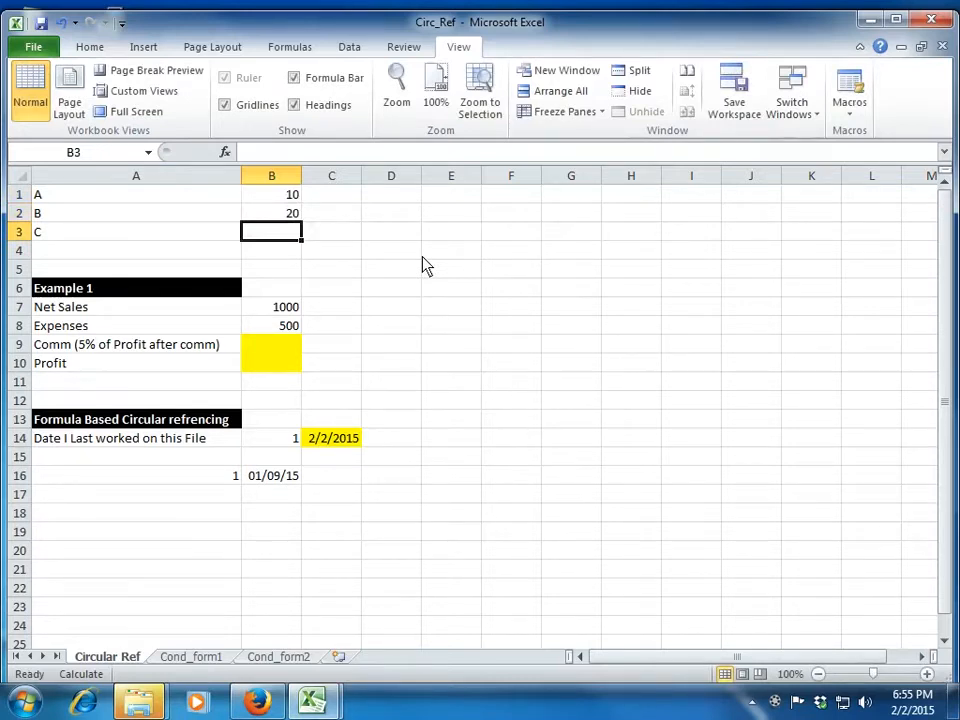
Step: Enter =sum(B1:B3) in B3, a self-referencing total that shows 30
{"action": "type", "text": "=sum"}
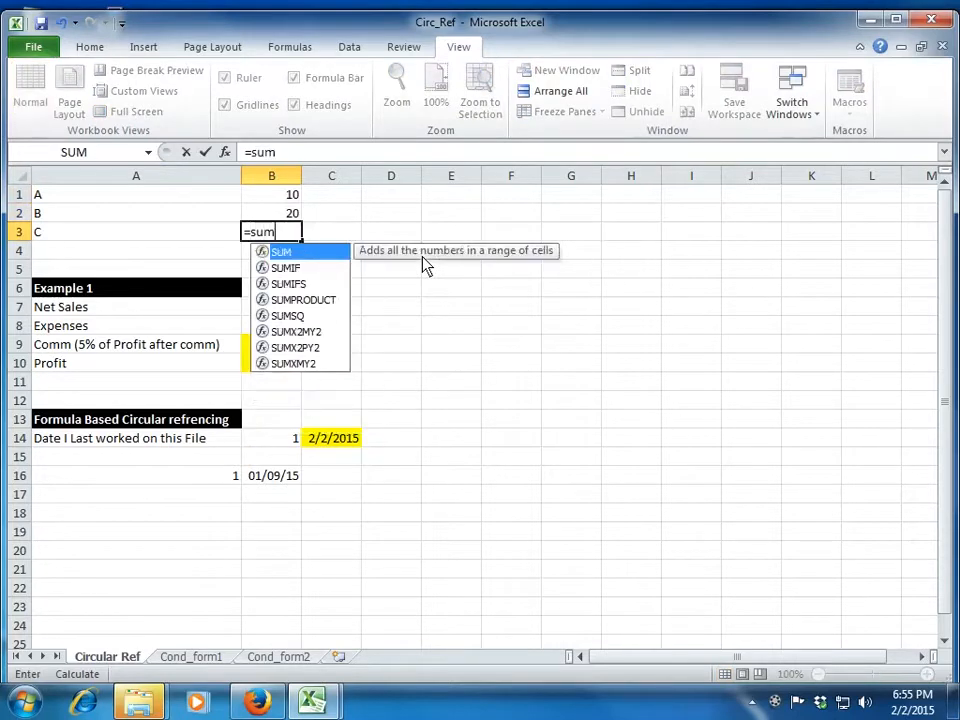
{"action": "type", "text": "("}
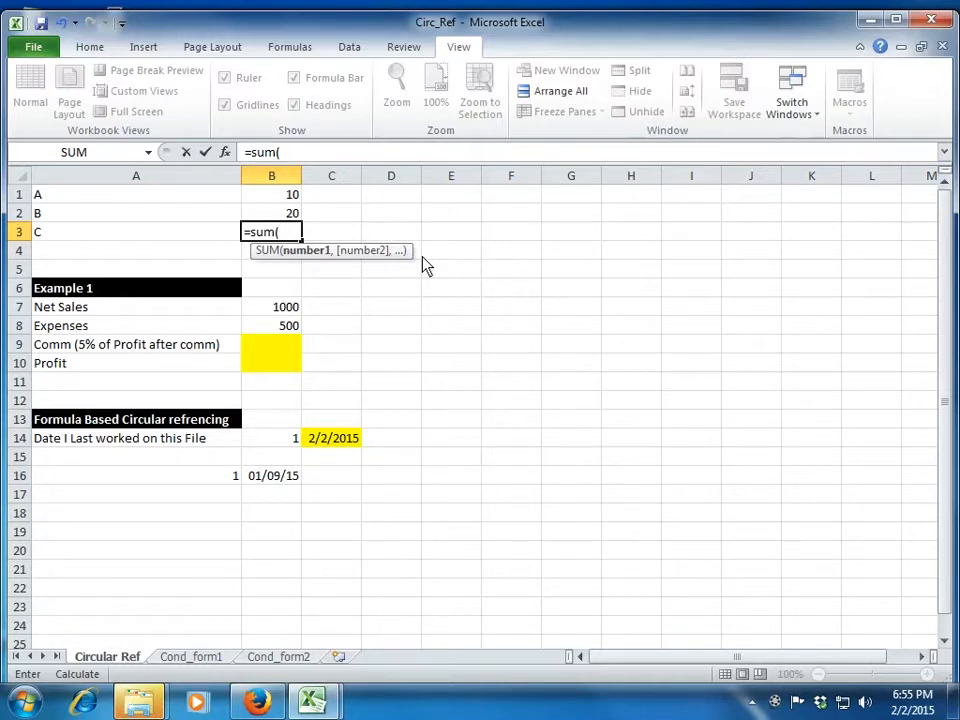
{"action": "key", "text": "shift+Up"}
{"action": "key", "text": "shift+Up"}
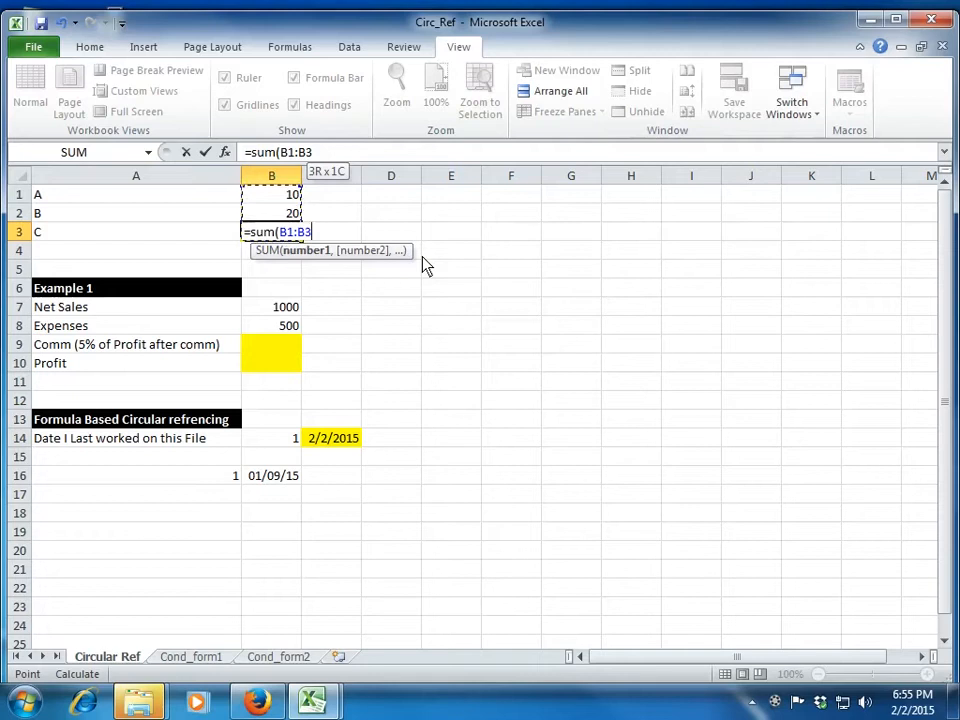
{"action": "type", "text": ")"}
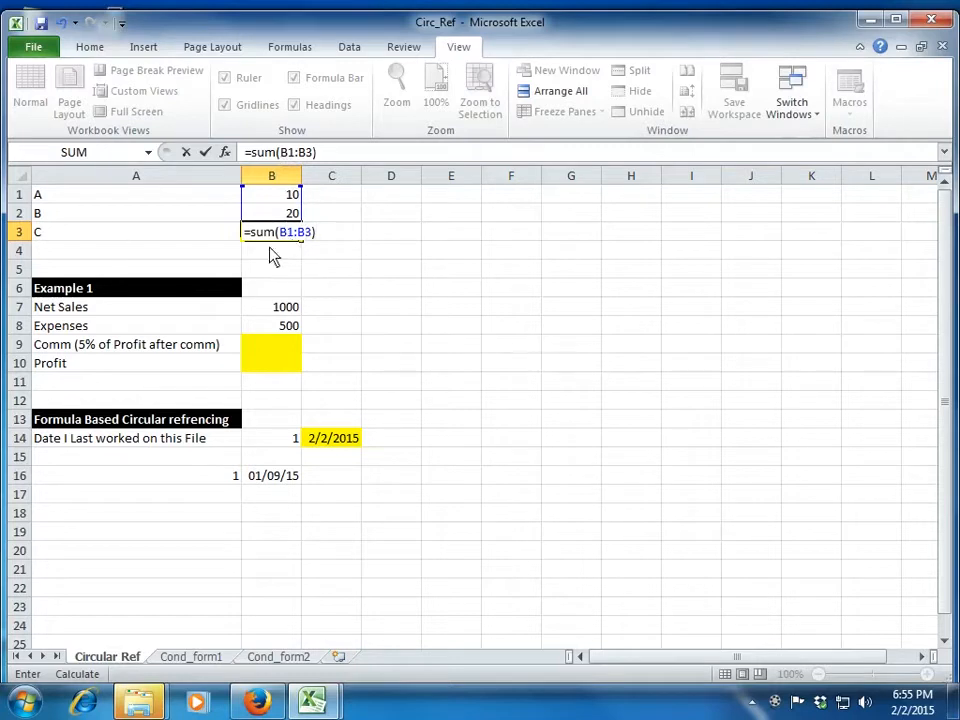
{"action": "key", "text": "Return"}
{"action": "key", "text": "Up"}
{"action": "key", "text": "Right"}
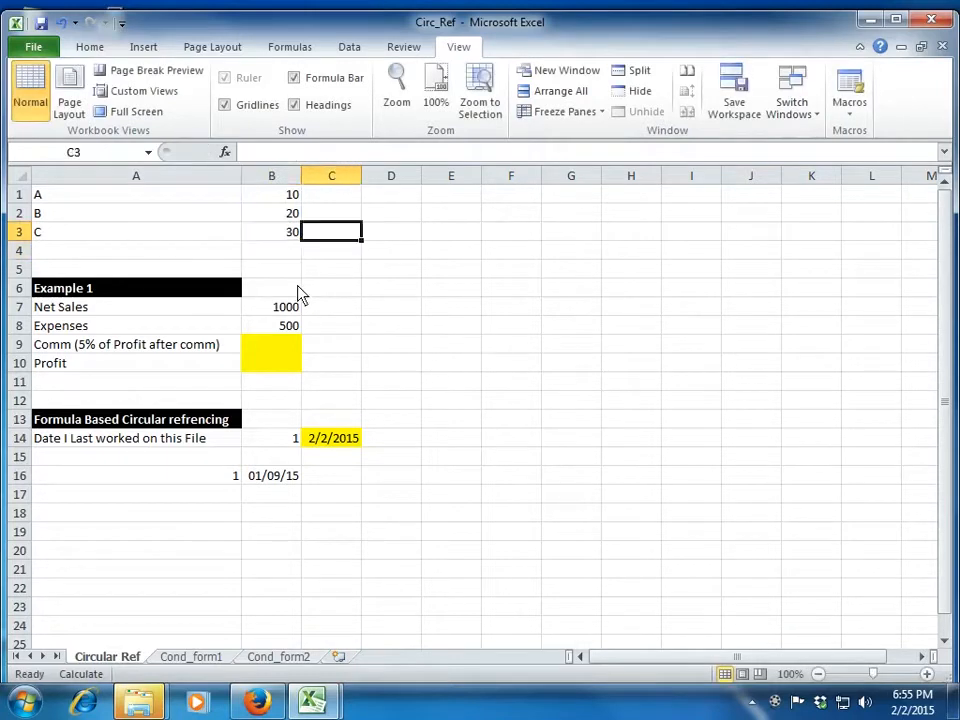
Step: Label C3 with the plain text A+B+C after the =a+B+C formula is rejected
{"action": "type", "text": "=a"}
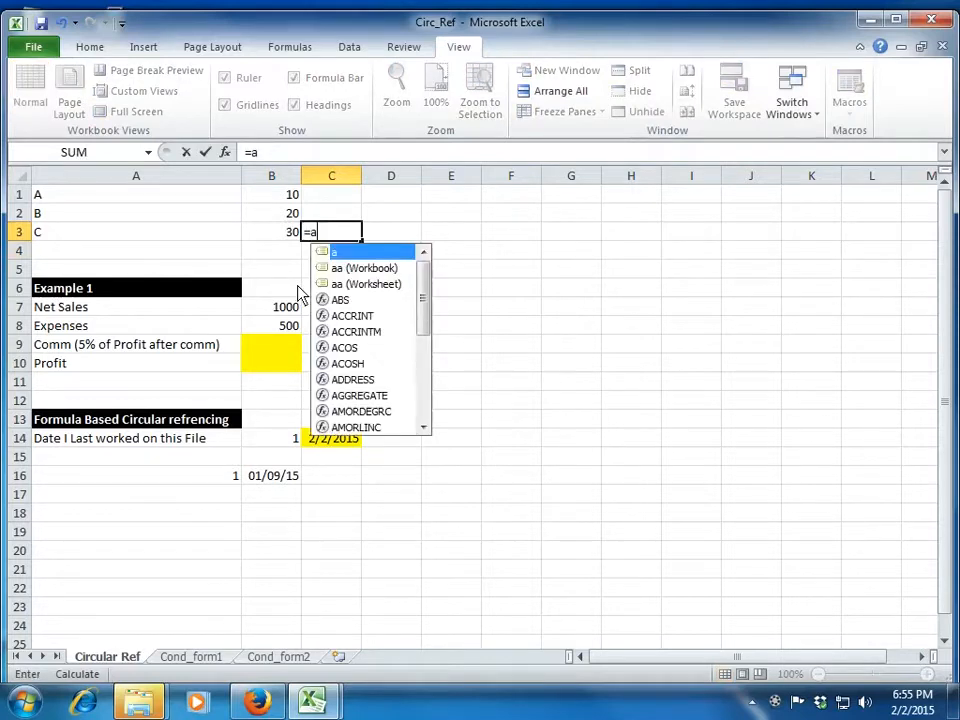
{"action": "type", "text": "+B+C"}
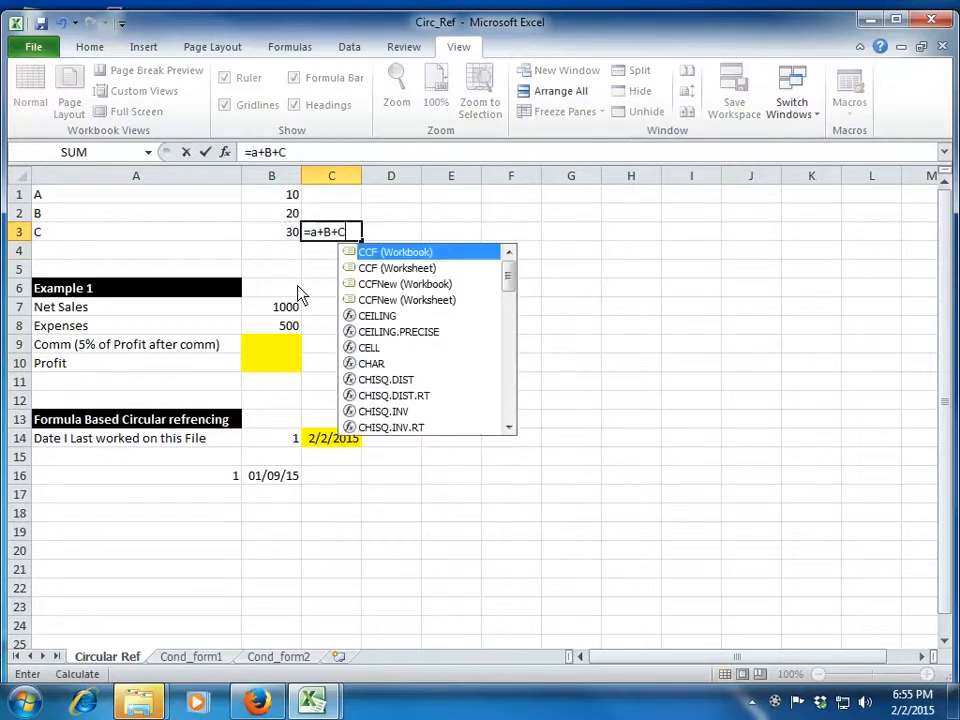
{"action": "key", "text": "Return"}
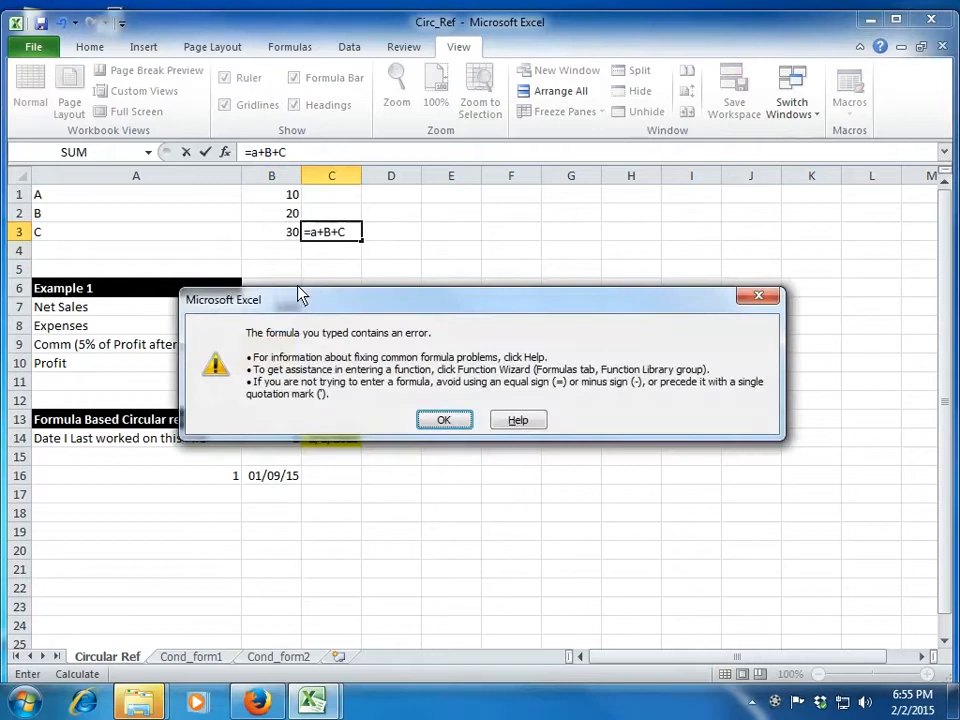
{"action": "key", "text": "Escape"}
{"action": "key", "text": "Escape"}
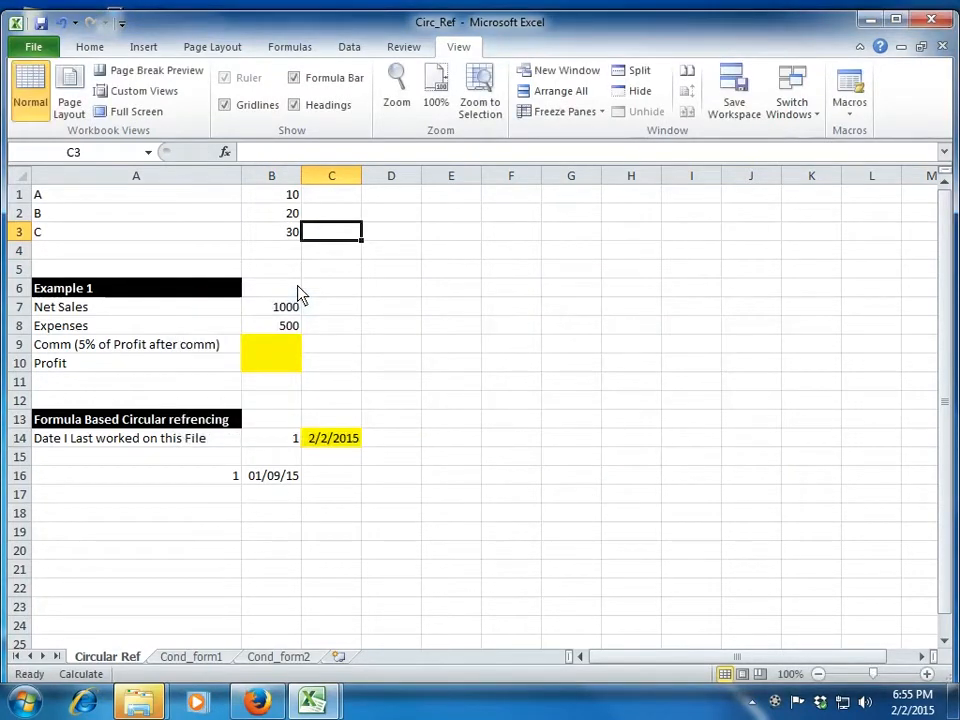
{"action": "type", "text": "A+B+C"}
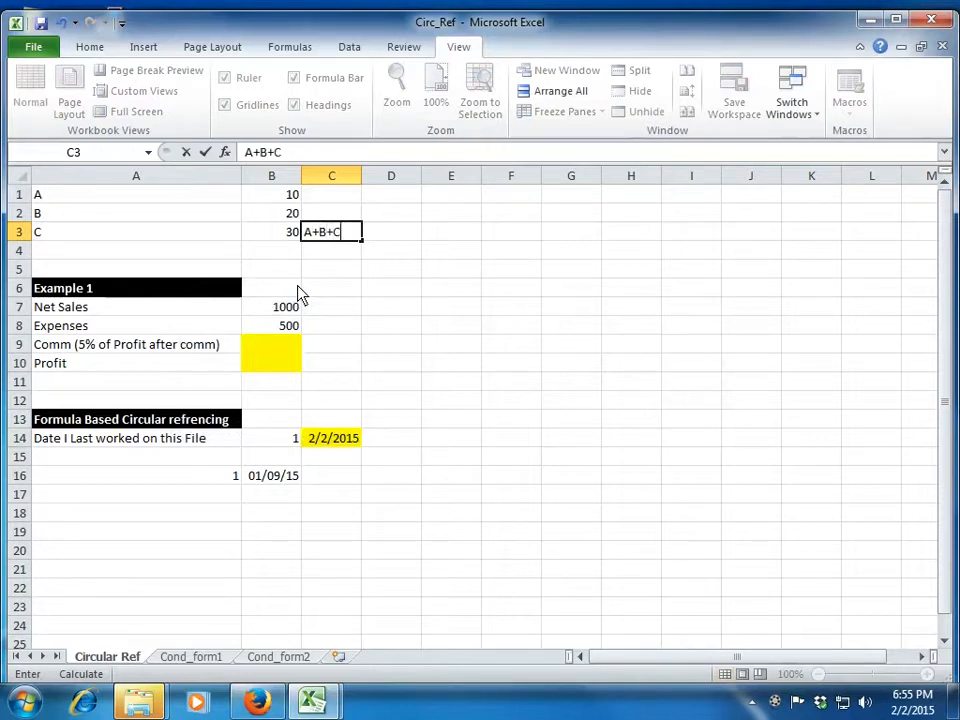
{"action": "key", "text": "Return"}
{"action": "key", "text": "Up"}
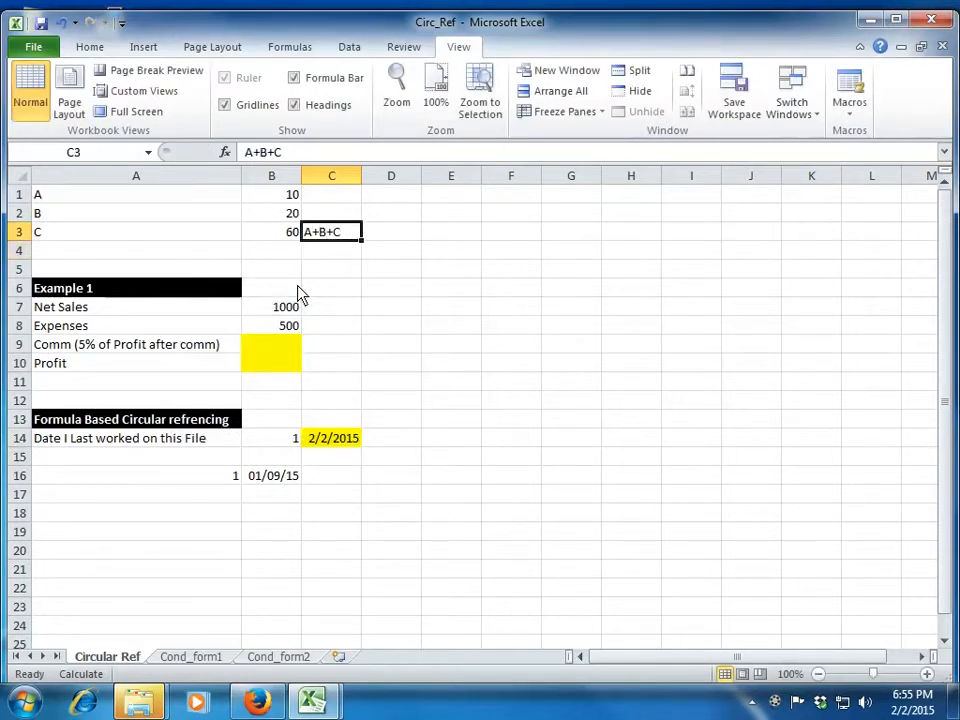
{"action": "key", "text": "Left"}
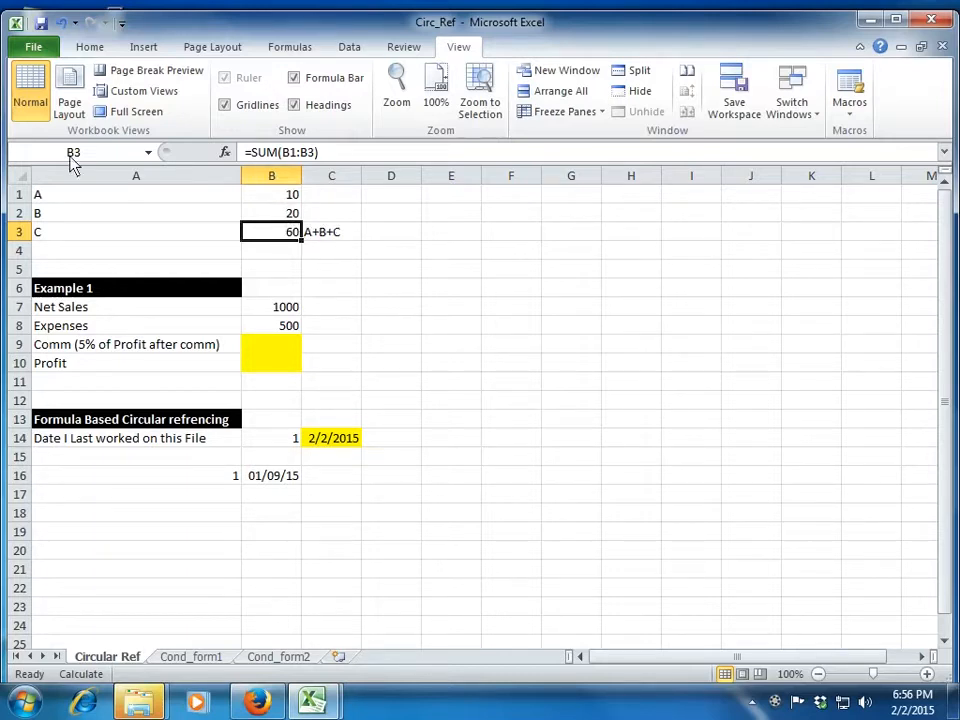
Step: Disable iterative calculation in the Formulas options and accept the circular reference warning
{"action": "left_click", "coordinate": [30, 44]}
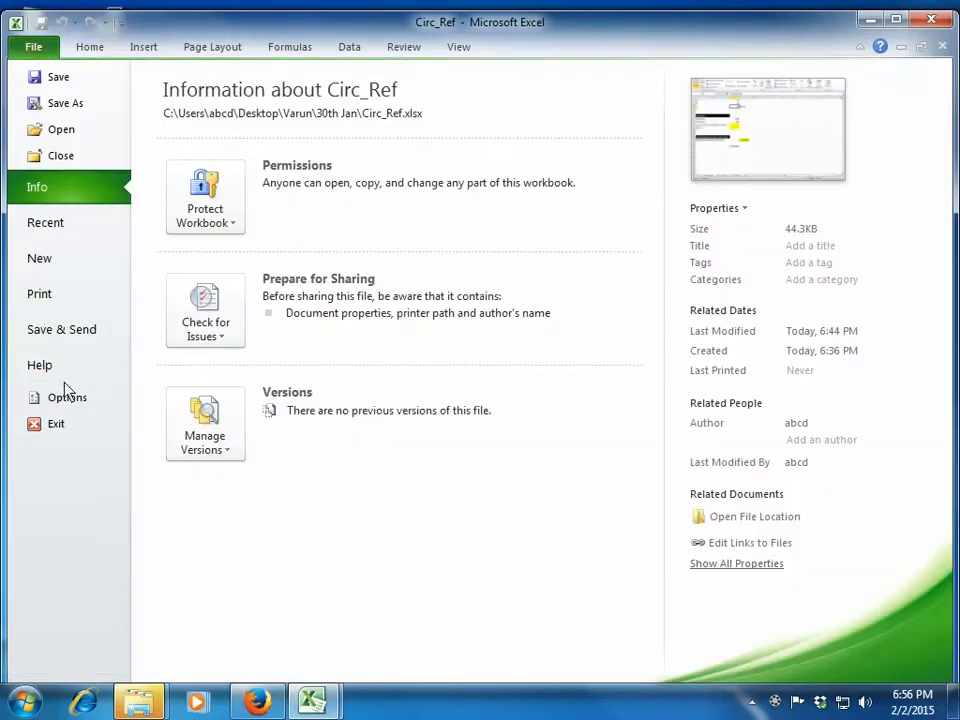
{"action": "left_click", "coordinate": [86, 400]}
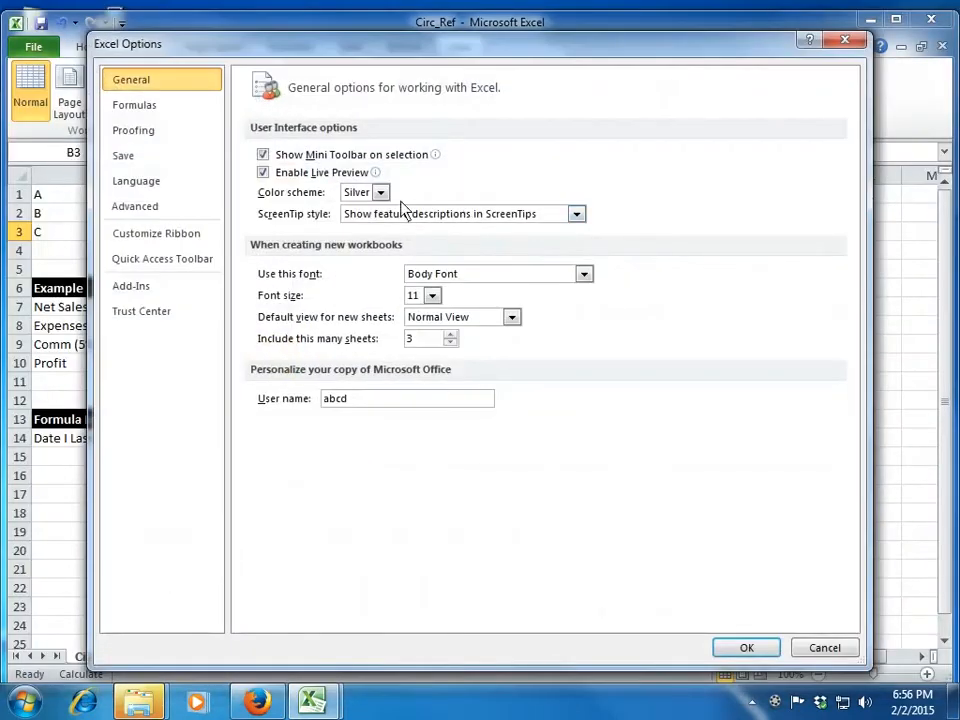
{"action": "left_click", "coordinate": [189, 106]}
{"action": "left_click", "coordinate": [590, 155]}
{"action": "left_click", "coordinate": [590, 155]}
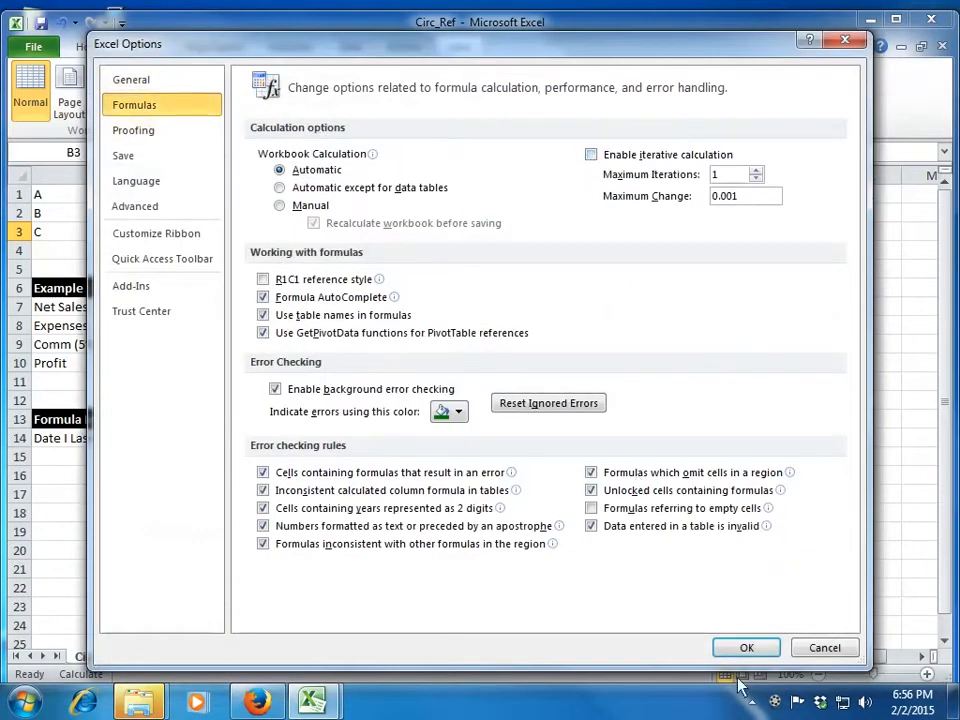
{"action": "left_click", "coordinate": [748, 647]}
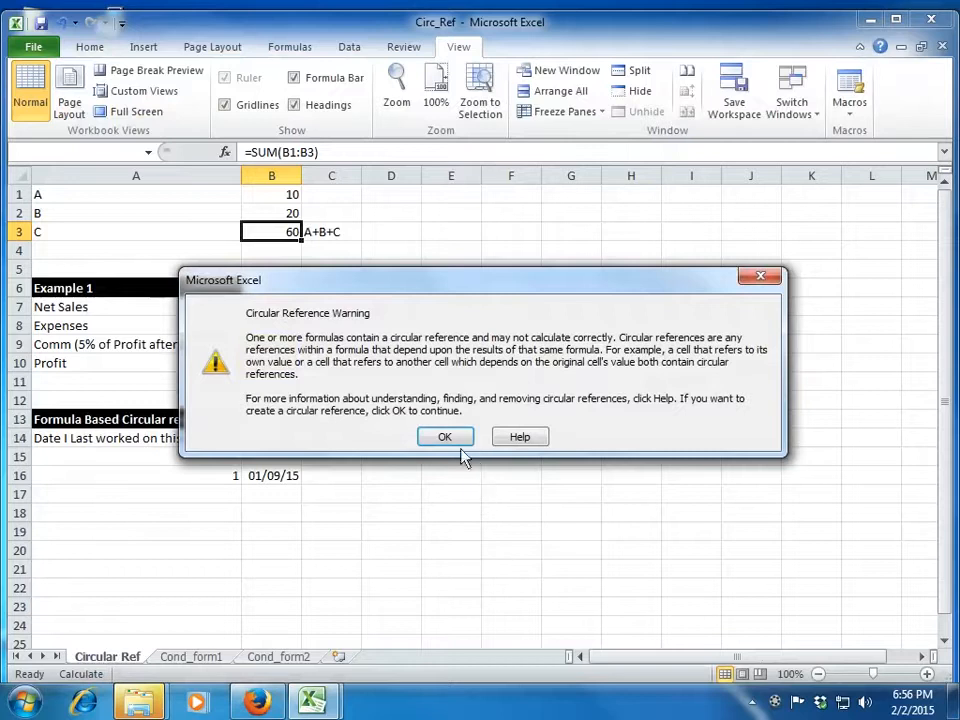
{"action": "left_click", "coordinate": [456, 443]}
Step: Clear the contents of B3 and C3
{"action": "key", "text": "shift+Right"}
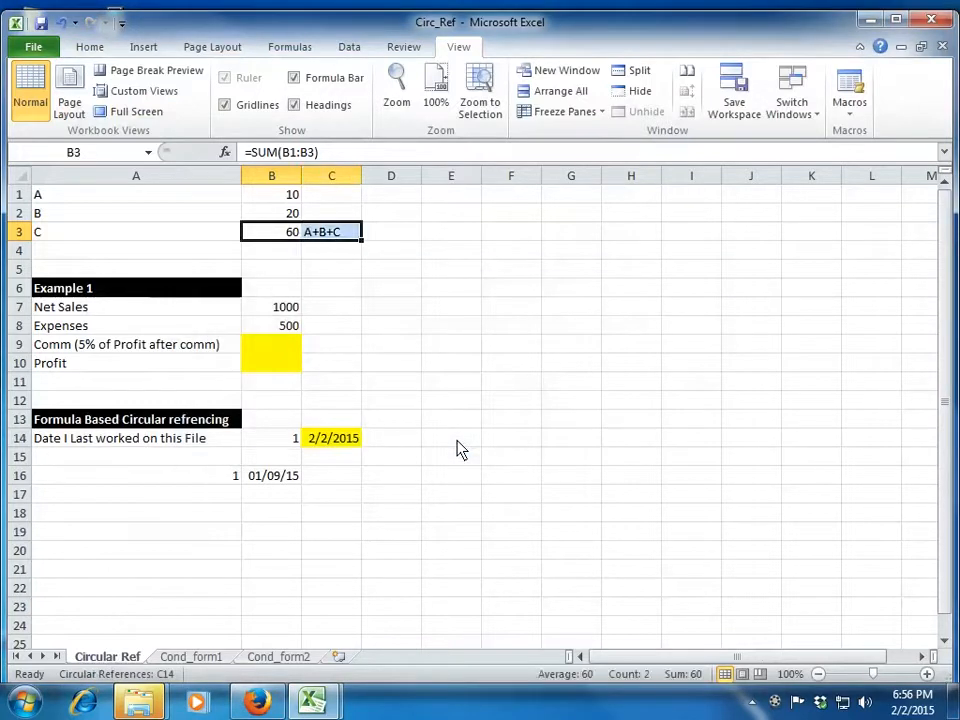
{"action": "key", "text": "Delete"}
{"action": "key", "text": "Left"}
Step: Re-enter =sum(B1:B3) in B3, now a circular reference showing 0
{"action": "key", "text": "Right"}
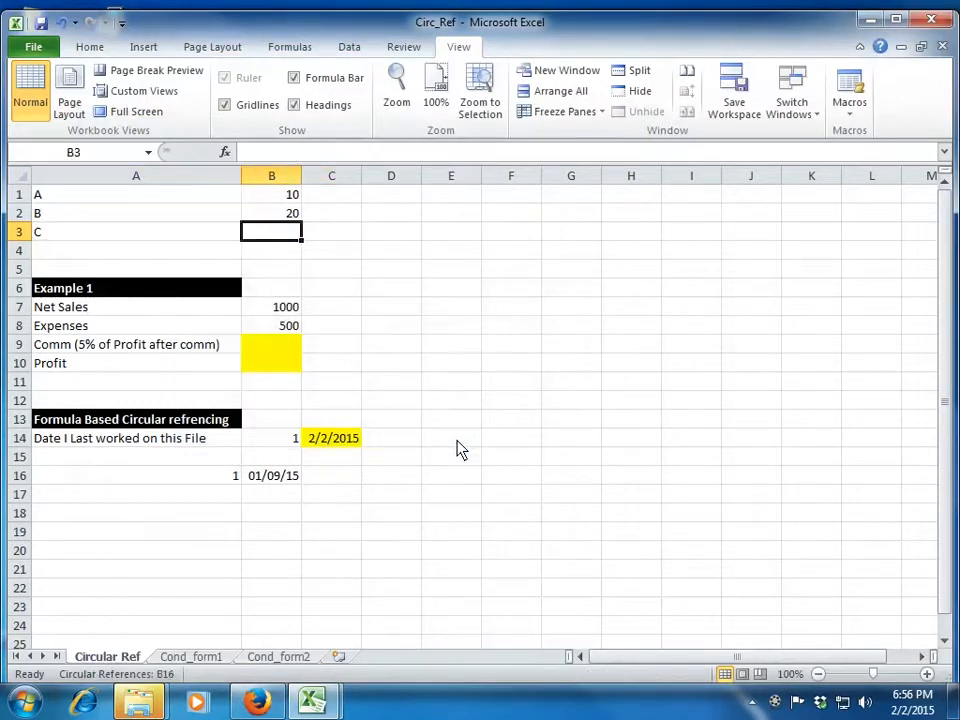
{"action": "type", "text": "=su"}
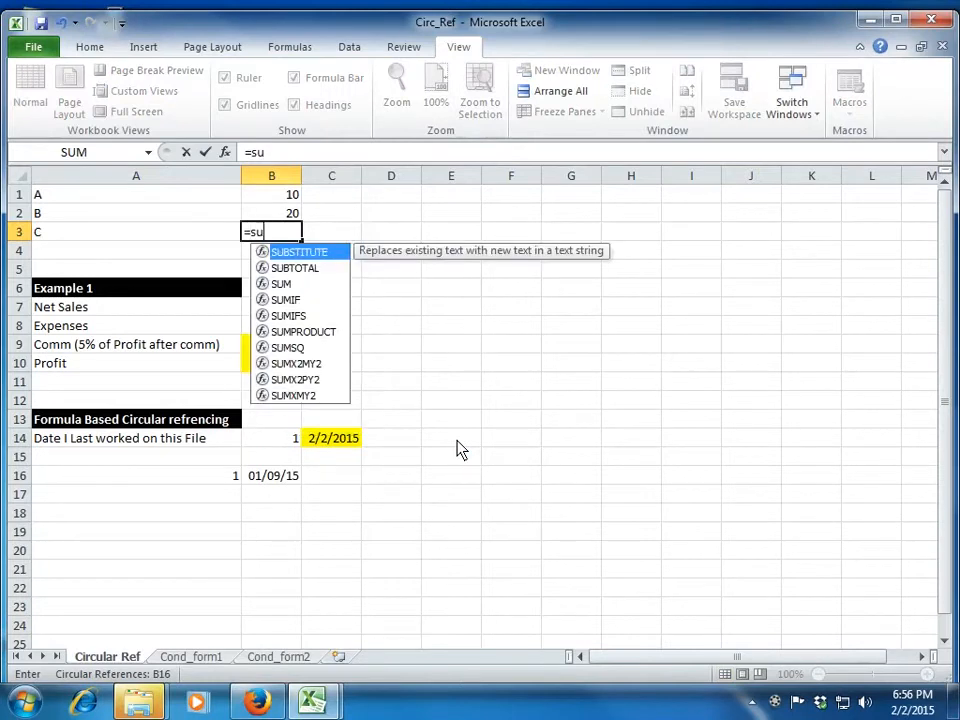
{"action": "type", "text": "m("}
{"action": "key", "text": "shift+Up"}
{"action": "key", "text": "shift+Up"}
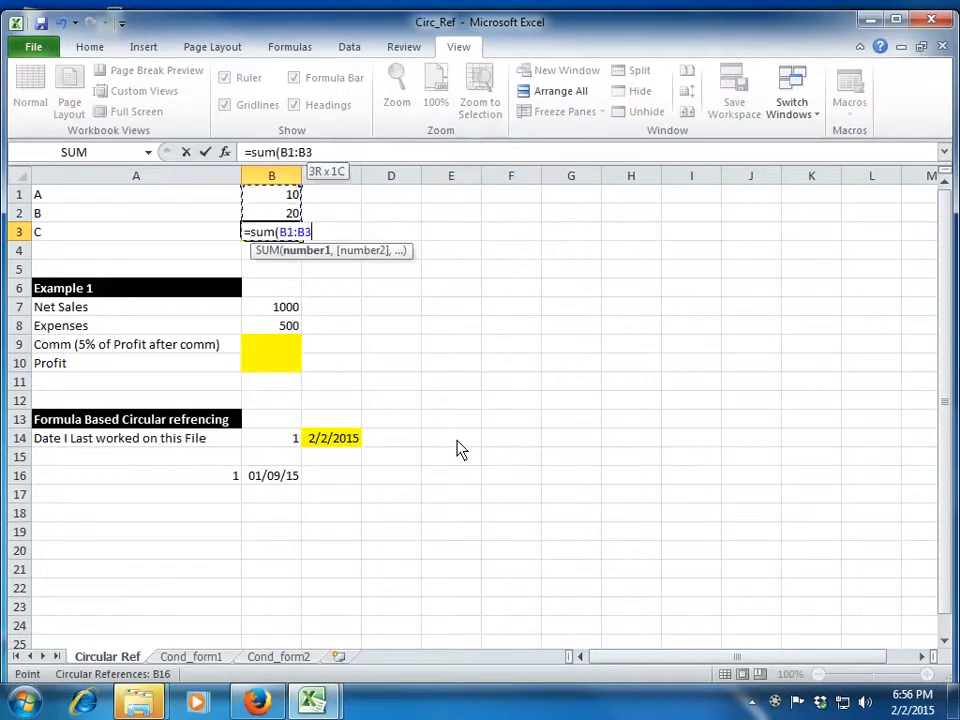
{"action": "type", "text": ")"}
{"action": "key", "text": "Return"}
{"action": "key", "text": "Up"}
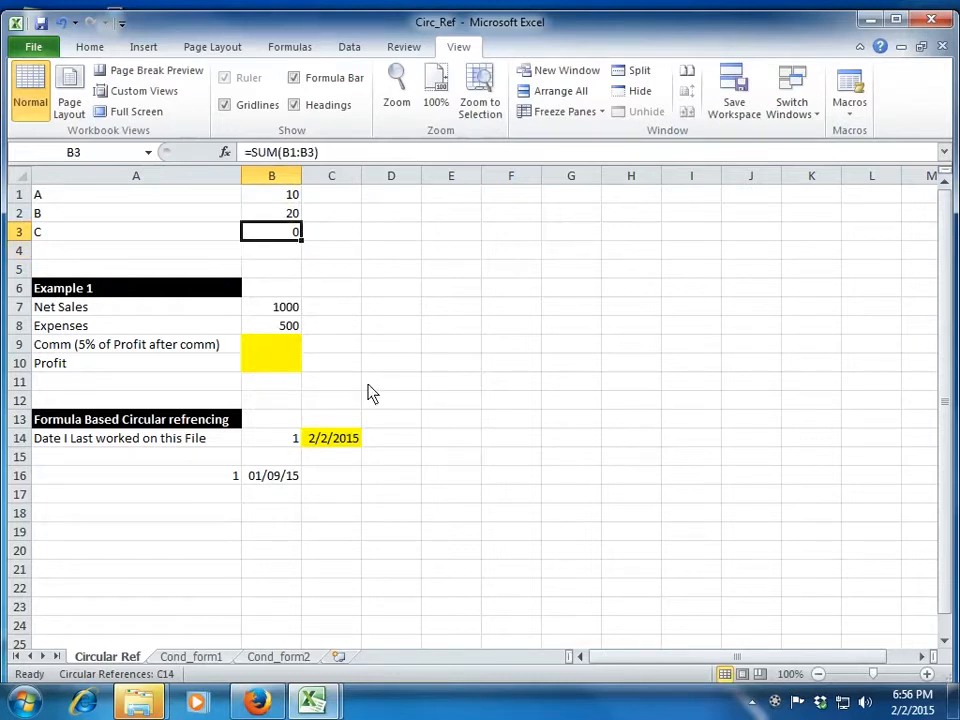
Step: Type the label A+B+C into C3 again
{"action": "left_click", "coordinate": [338, 240]}
{"action": "type", "text": "A+B"}
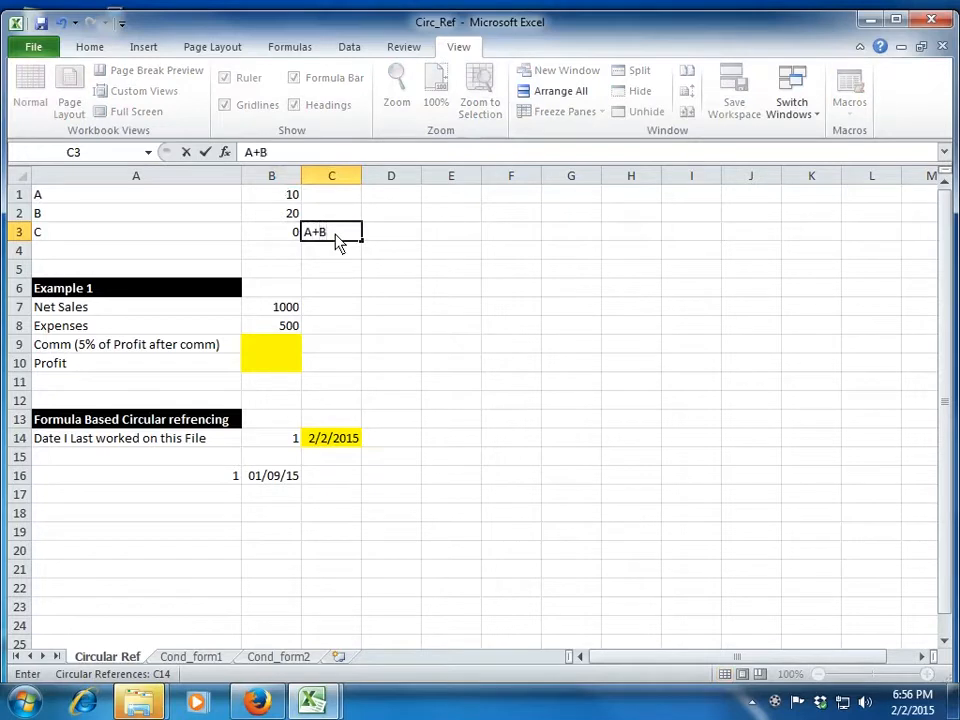
{"action": "key", "text": "Escape"}
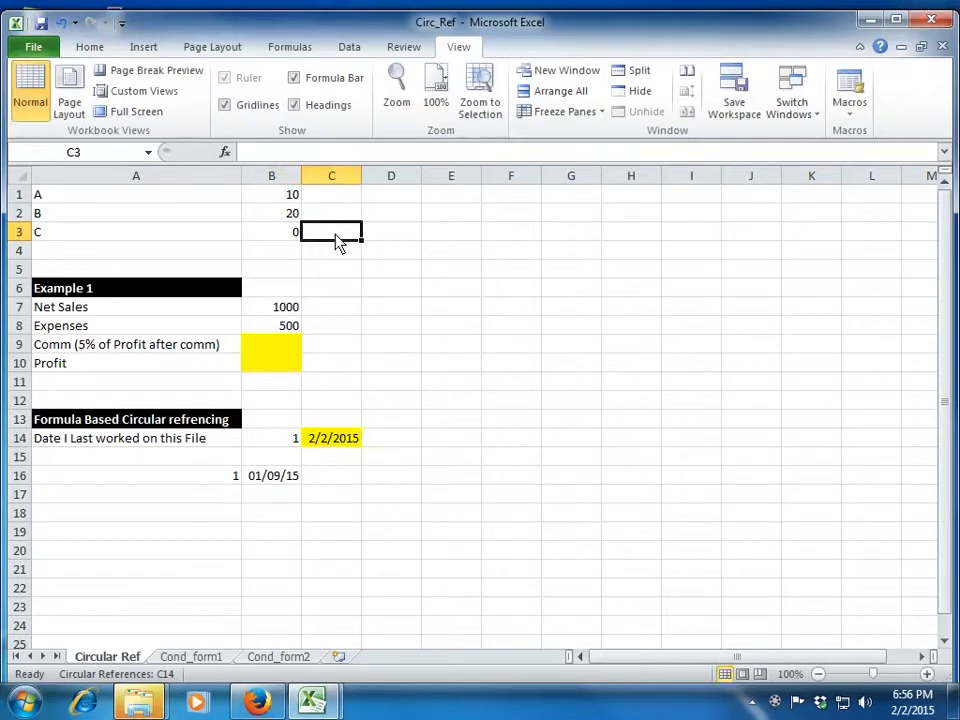
{"action": "type", "text": "A+B"}
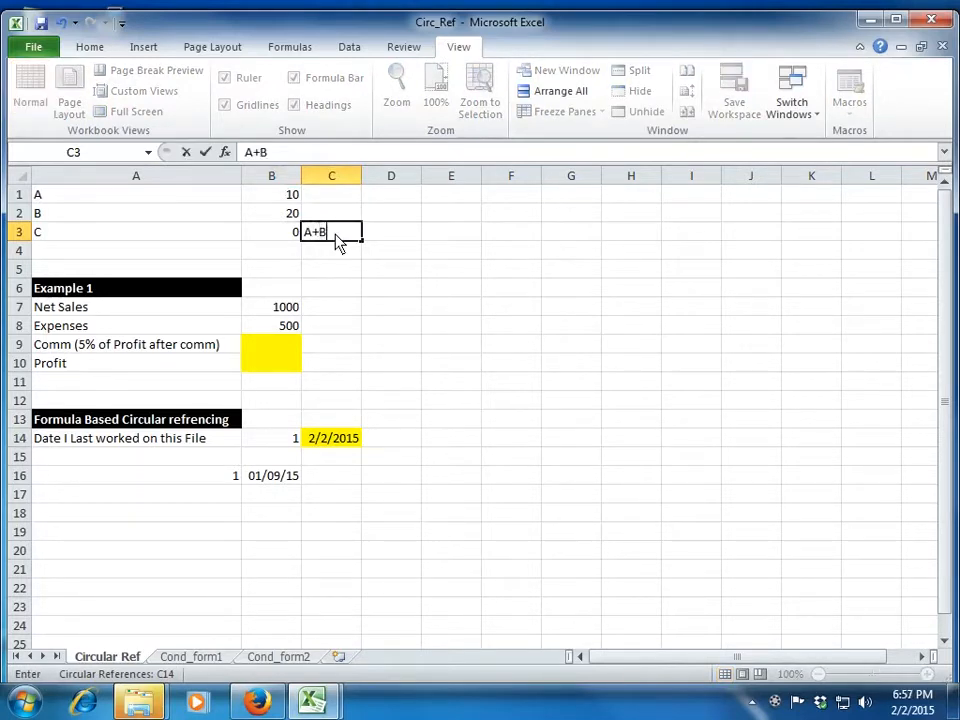
{"action": "type", "text": "+C"}
{"action": "key", "text": "Up"}
{"action": "key", "text": "Left"}
{"action": "key", "text": "Left"}
{"action": "key", "text": "Right"}
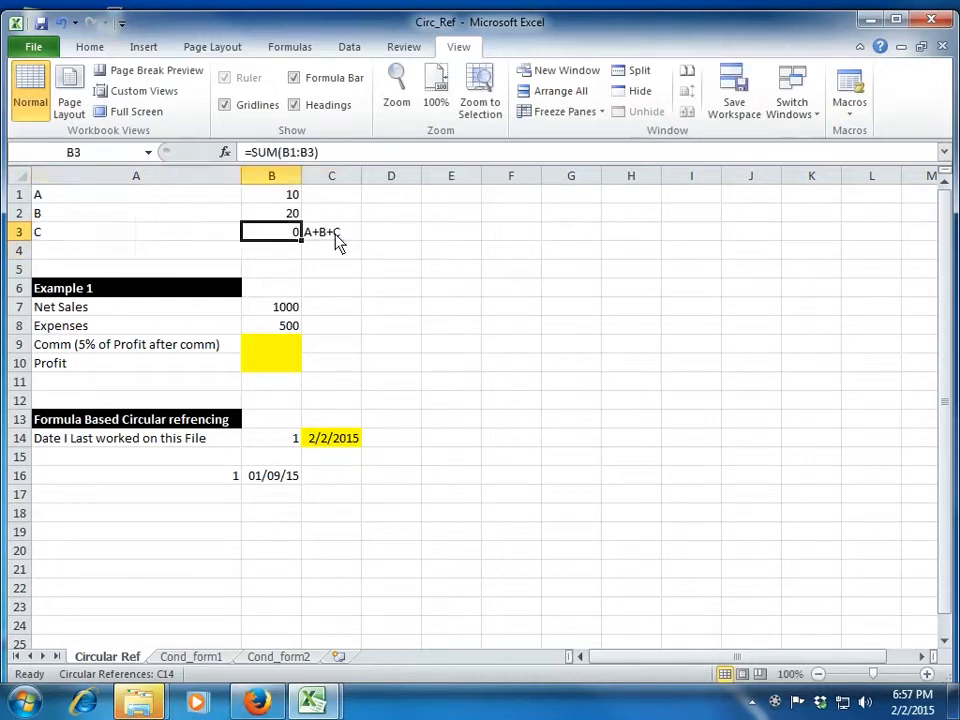
{"action": "key", "text": "Up"}
{"action": "key", "text": "Up"}
{"action": "key", "text": "Down"}
{"action": "key", "text": "Down"}
Step: Edit the B3 formula to =SUM(B1:B2) so it shows 30
{"action": "key", "text": "F2"}
{"action": "key", "text": "BackSpace"}
{"action": "key", "text": "BackSpace"}
{"action": "type", "text": "2"}
{"action": "key", "text": "Return"}
{"action": "key", "text": "Up"}
Step: Change the C3 label from A+B+C to A+B
{"action": "key", "text": "Right"}
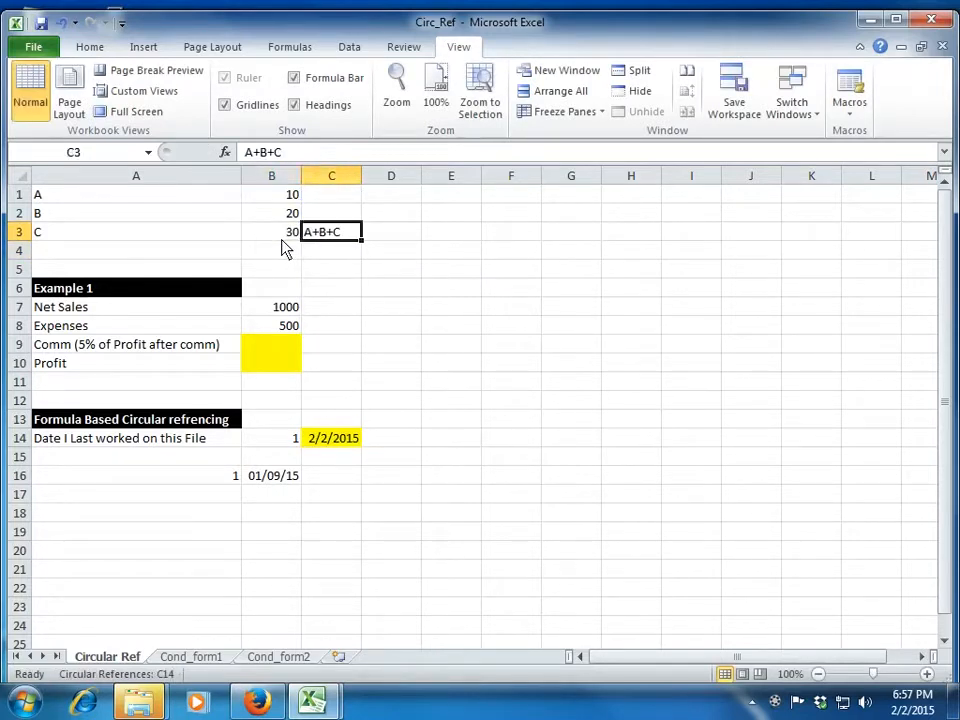
{"action": "key", "text": "F2"}
{"action": "key", "text": "BackSpace"}
{"action": "key", "text": "BackSpace"}
{"action": "key", "text": "Return"}
{"action": "key", "text": "Up"}
{"action": "key", "text": "Left"}
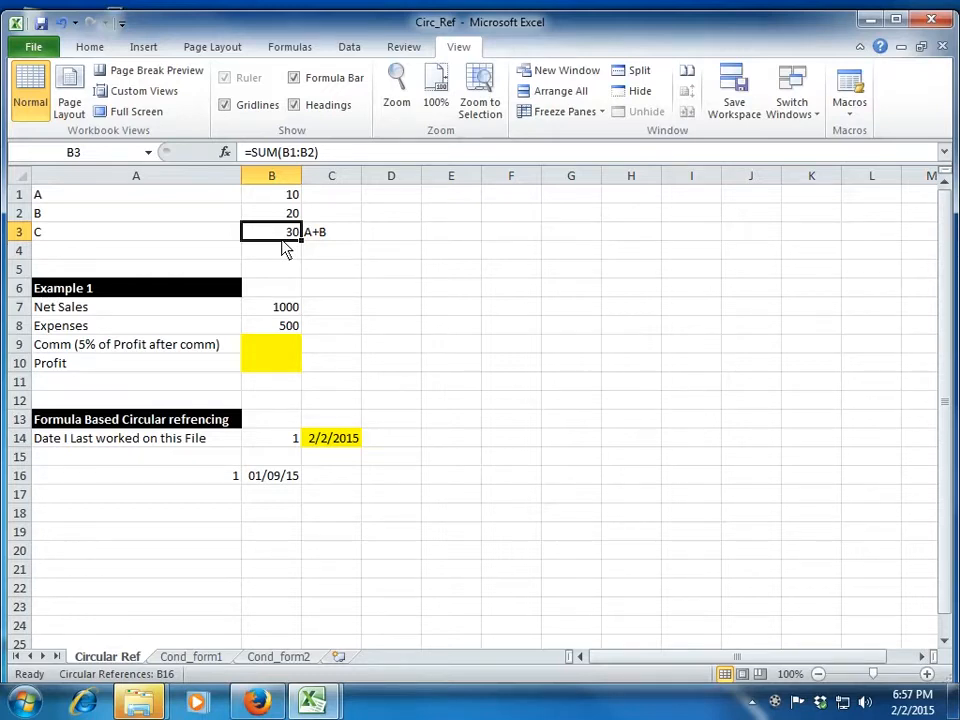
Step: Enter the circular =SUM(B1:B3) in B3, showing 0, then go to the File view
{"action": "type", "text": "=sum("}
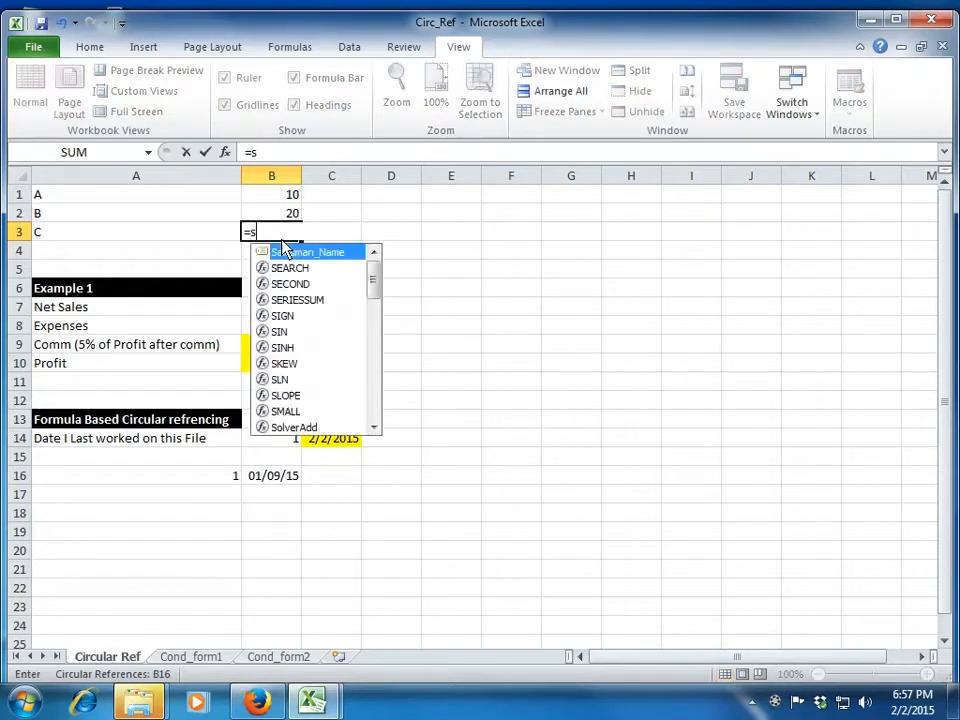
{"action": "key", "text": "Up"}
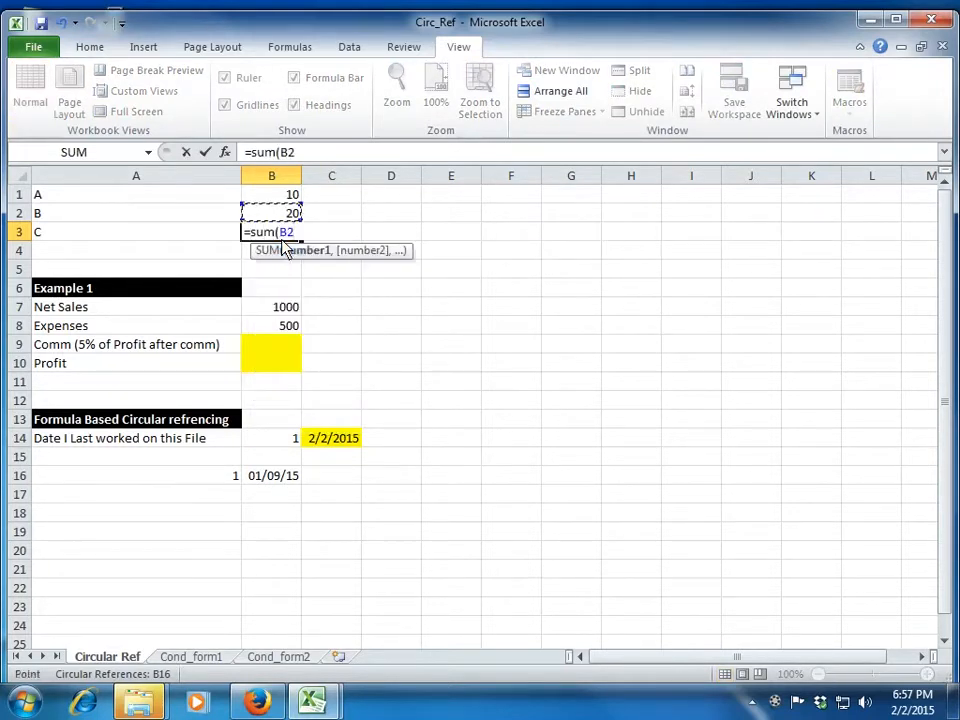
{"action": "key", "text": "Up"}
{"action": "key", "text": "shift+Down"}
{"action": "key", "text": "shift+Down"}
{"action": "key", "text": "Return"}
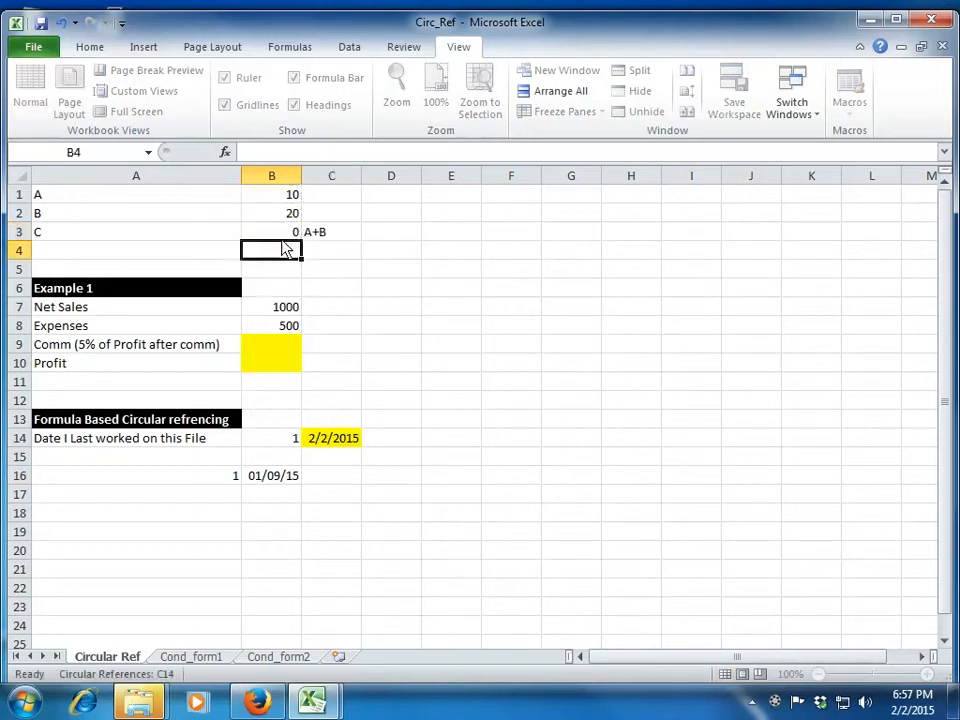
{"action": "key", "text": "Up"}
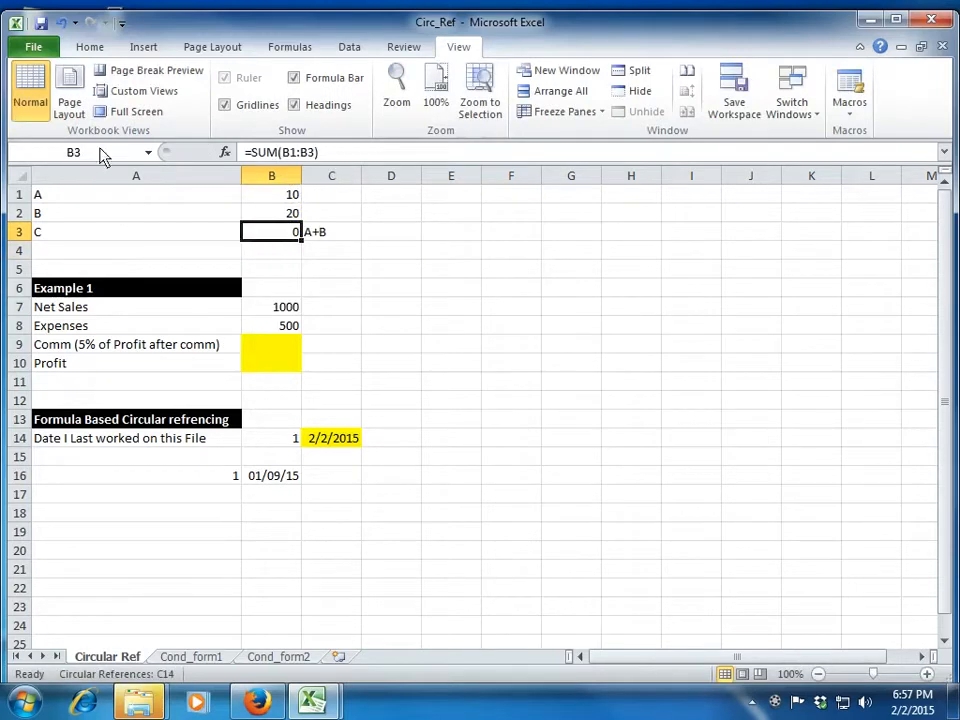
{"action": "left_click", "coordinate": [35, 50]}
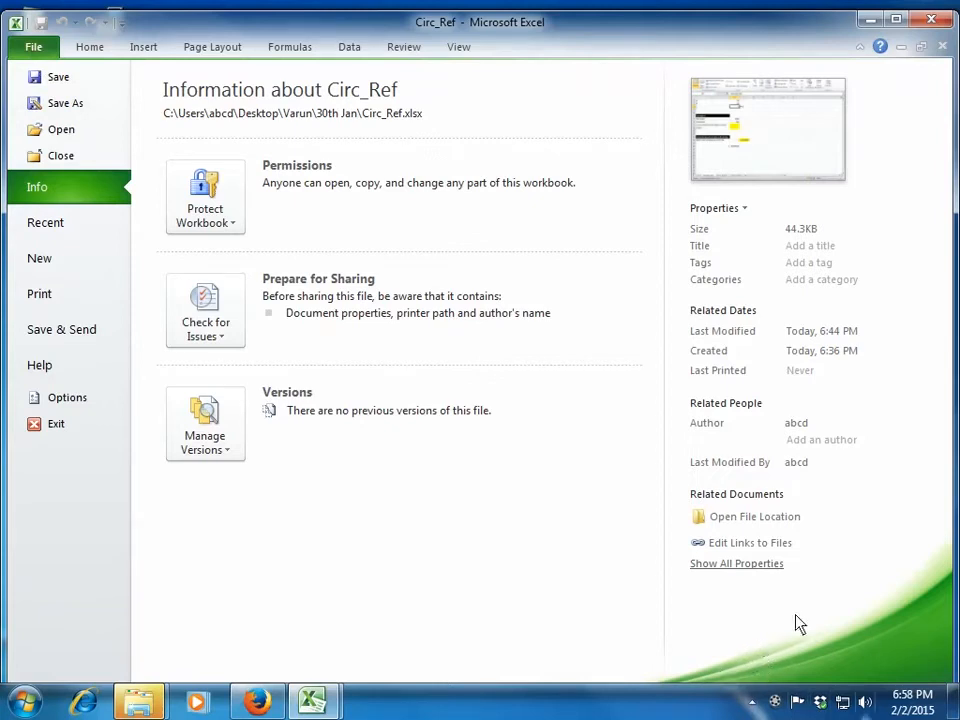
Step: Enable iterative calculation with Maximum Iterations 100, making B3 show 3000
{"action": "left_click", "coordinate": [84, 405]}
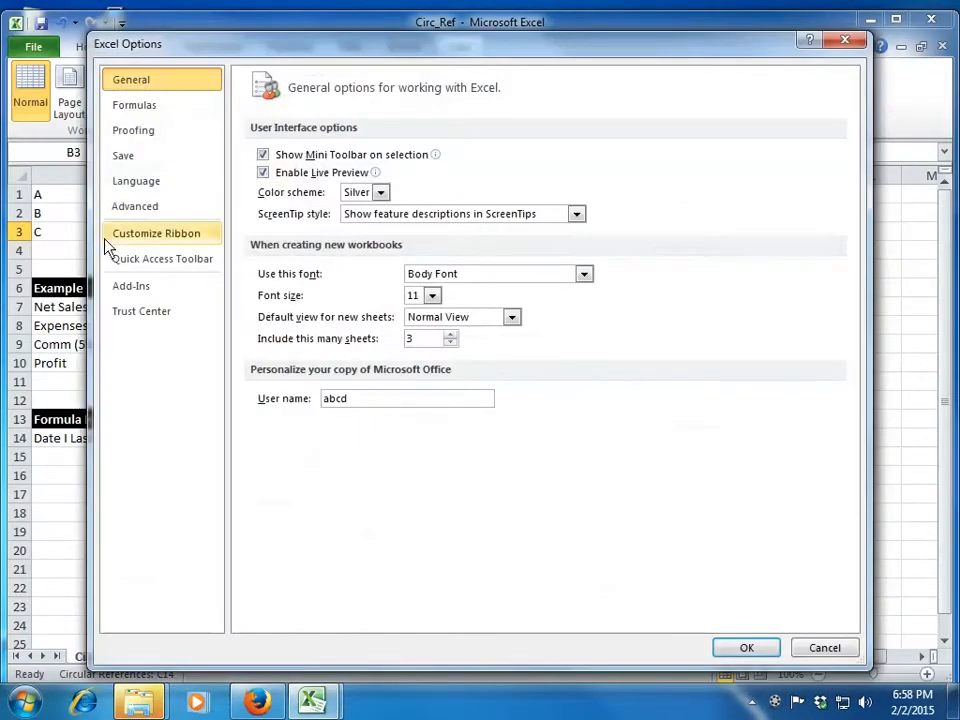
{"action": "left_click", "coordinate": [162, 118]}
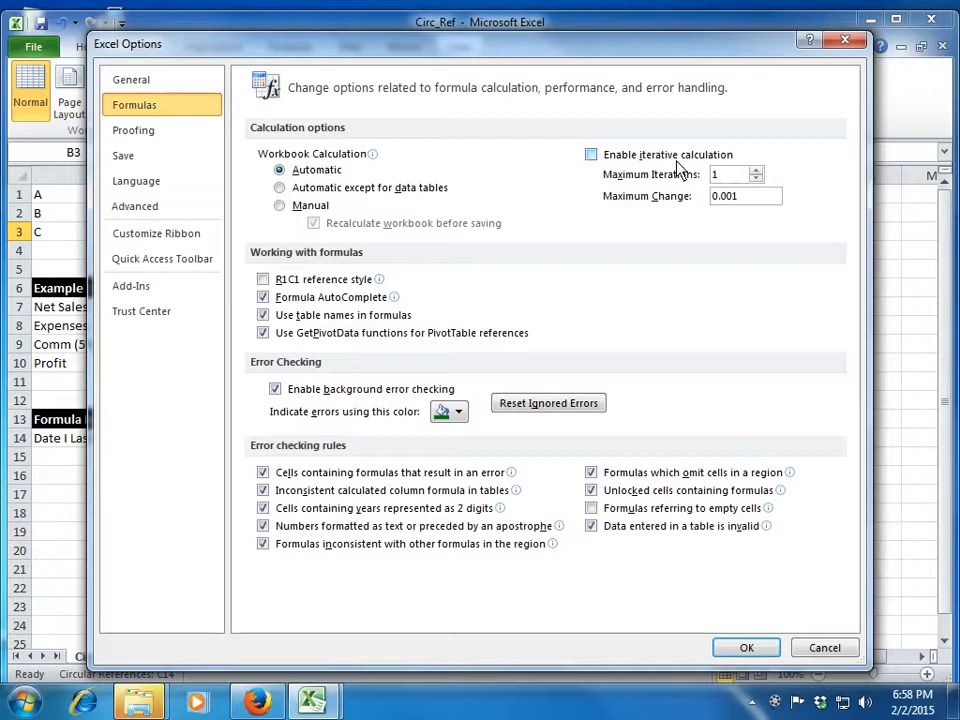
{"action": "left_click", "coordinate": [592, 156]}
{"action": "left_click", "coordinate": [737, 177]}
{"action": "type", "text": "00"}
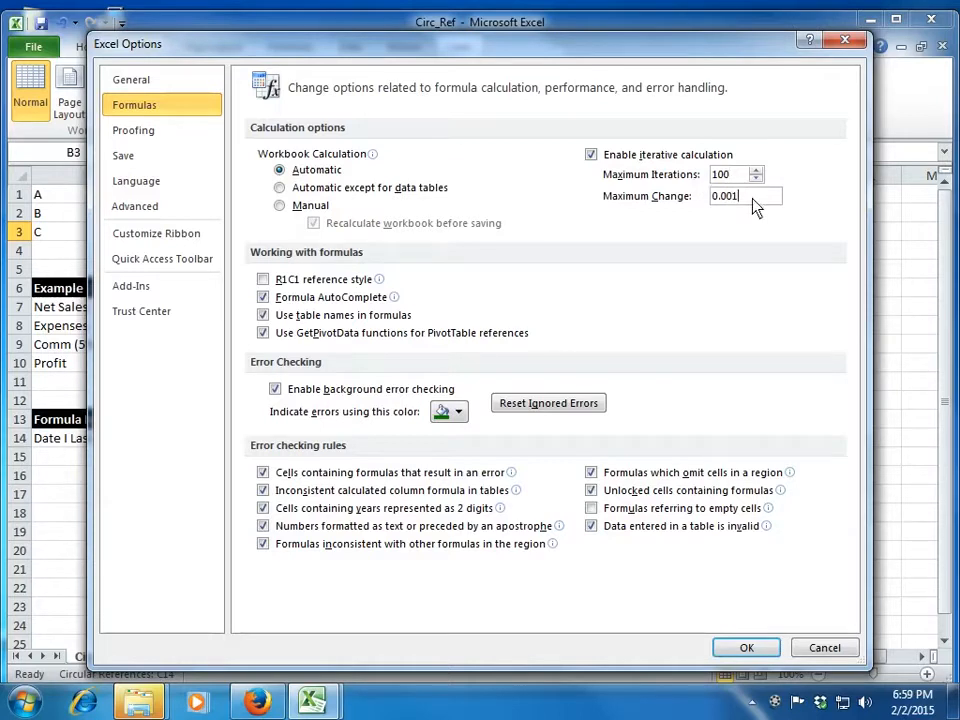
{"action": "left_click", "coordinate": [753, 198]}
{"action": "left_click", "coordinate": [750, 649]}
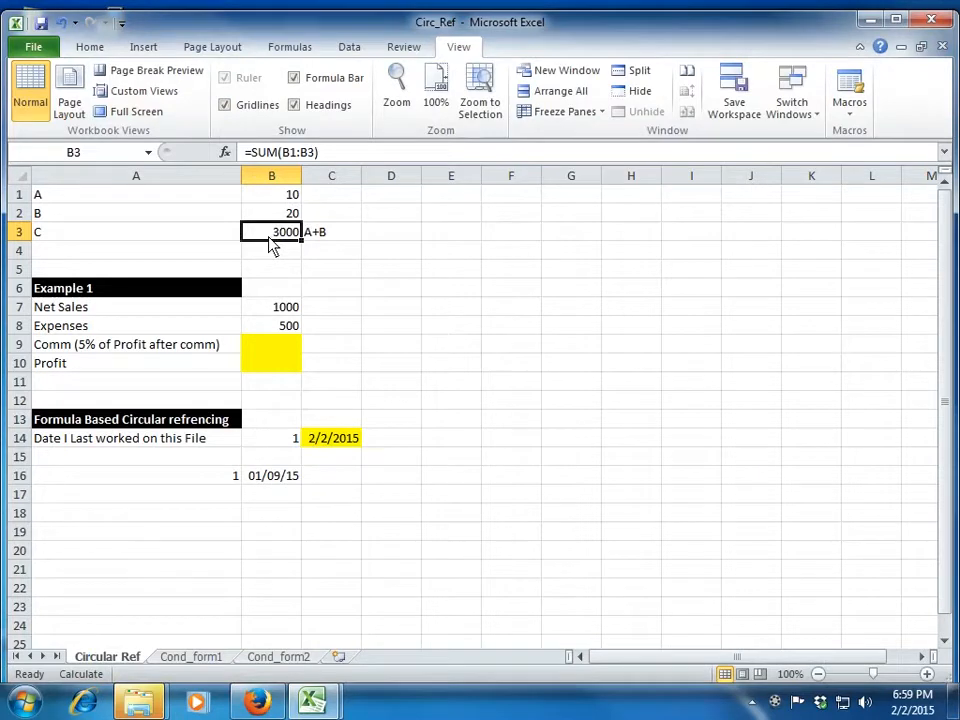
Step: Confirm Maximum Iterations is still 100 in the Formulas options, then reopen the File view
{"action": "left_click", "coordinate": [34, 44]}
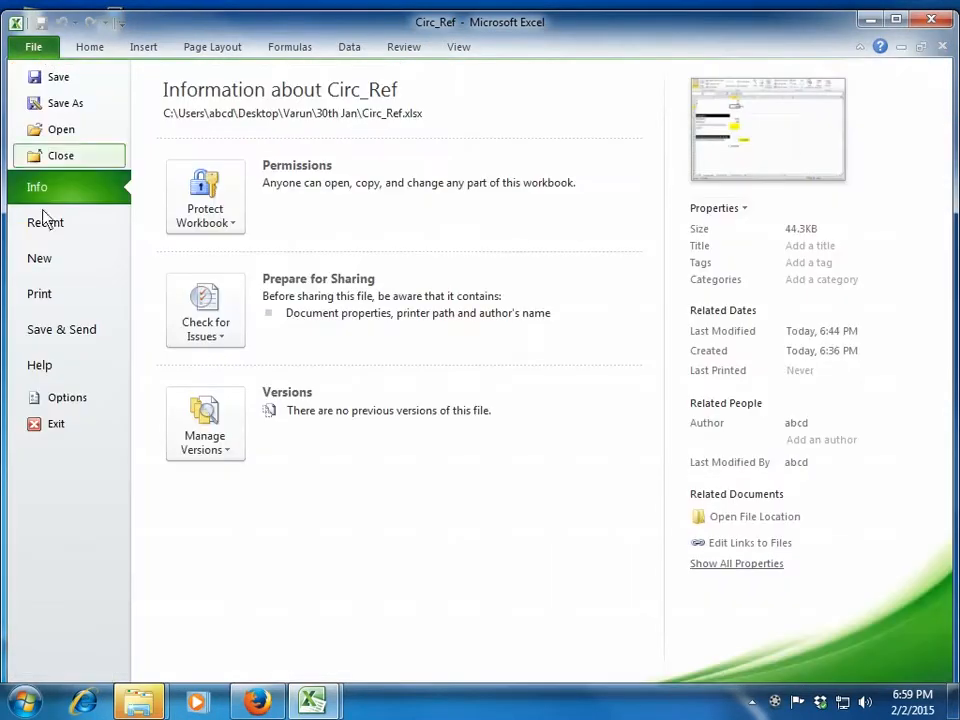
{"action": "left_click", "coordinate": [66, 397]}
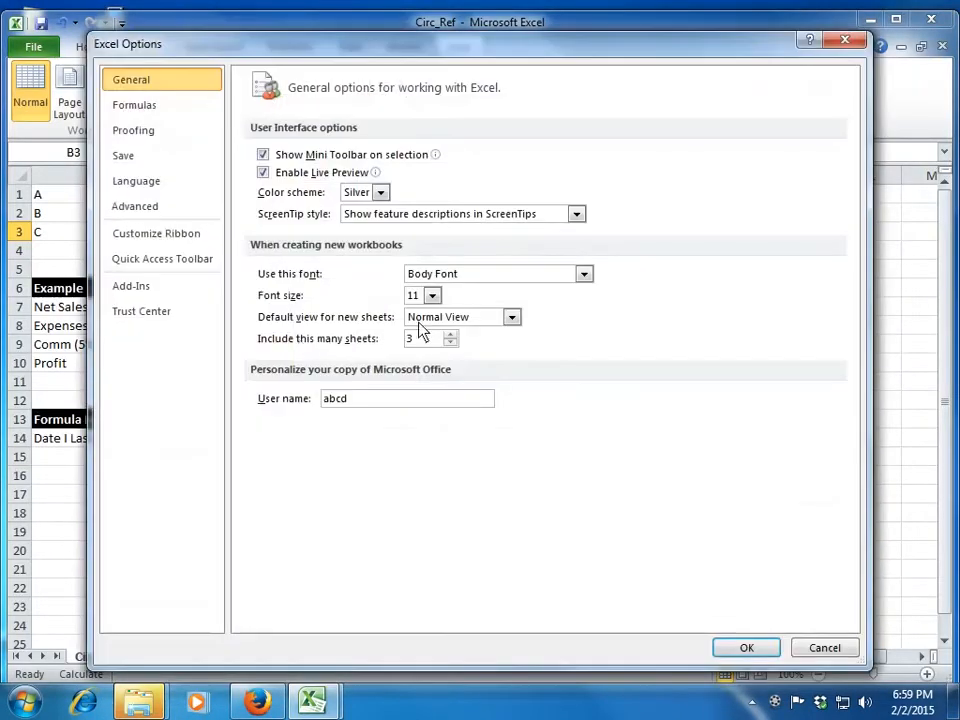
{"action": "left_click", "coordinate": [168, 106]}
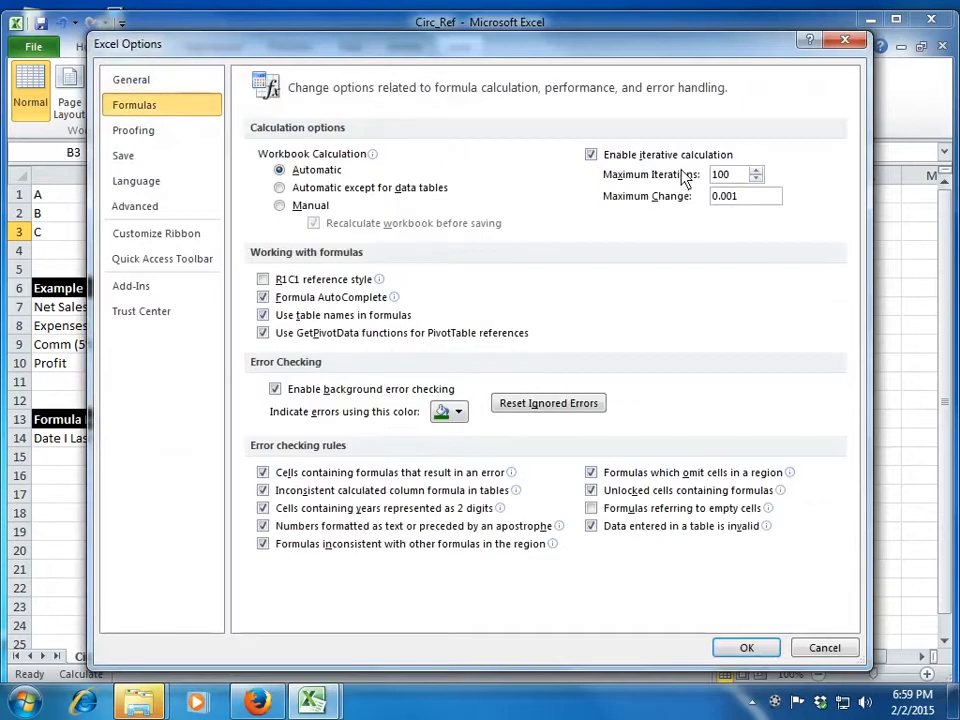
{"action": "left_click", "coordinate": [736, 177]}
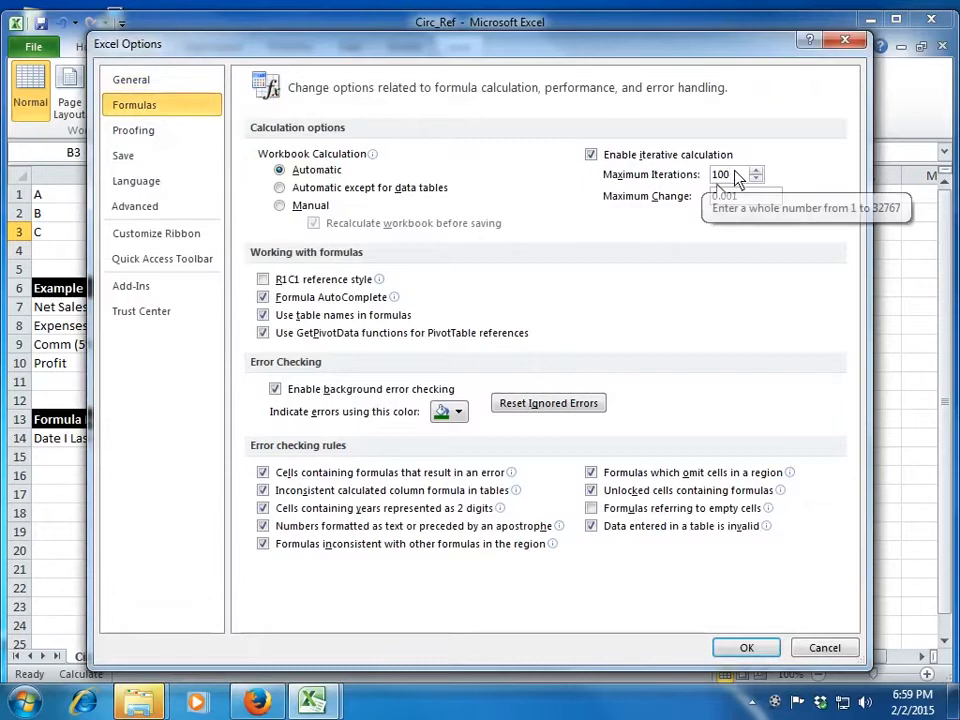
{"action": "key", "text": "Return"}
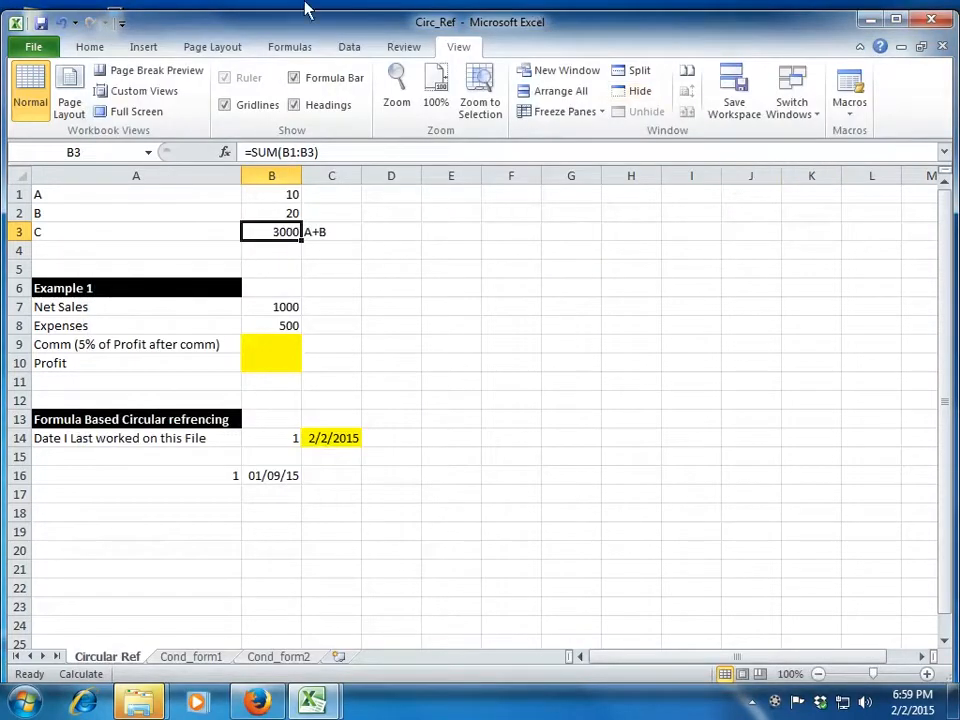
{"action": "left_click", "coordinate": [40, 50]}
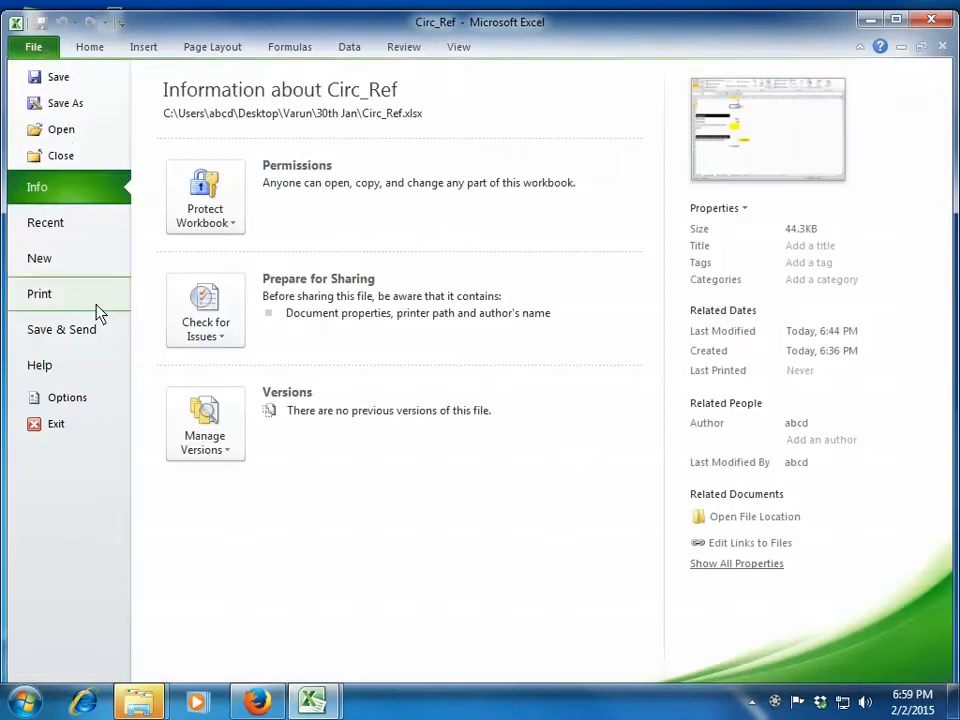
Step: Change Maximum Iterations from 100 to 1 so B3 recalculates to 3030
{"action": "left_click", "coordinate": [88, 403]}
{"action": "left_click", "coordinate": [195, 106]}
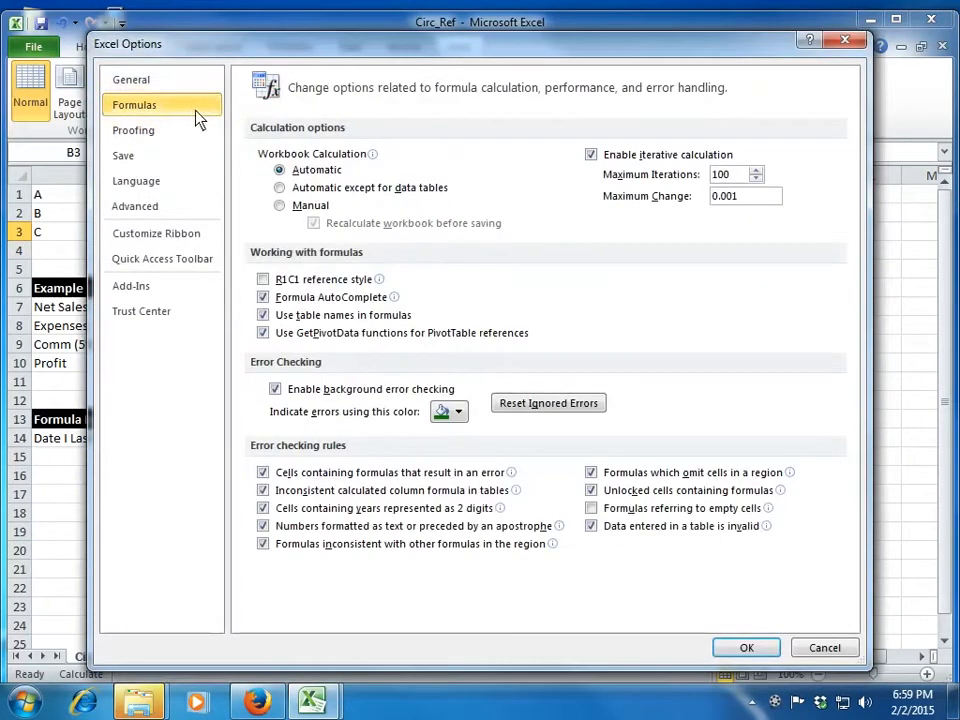
{"action": "double_click", "coordinate": [722, 175]}
{"action": "type", "text": "1"}
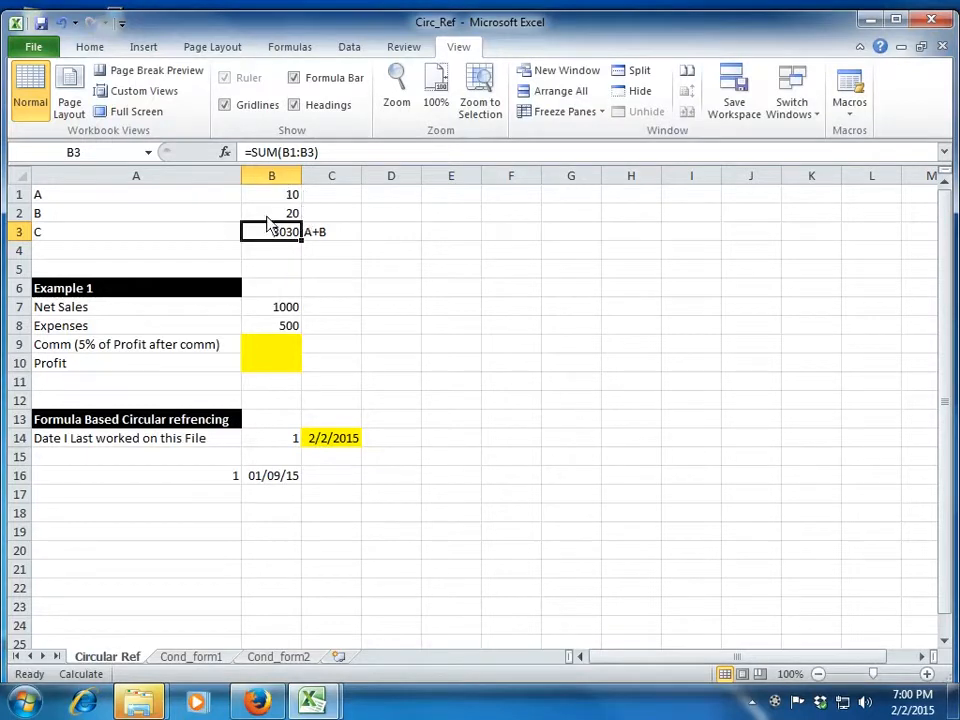
{"action": "left_click", "coordinate": [357, 157]}
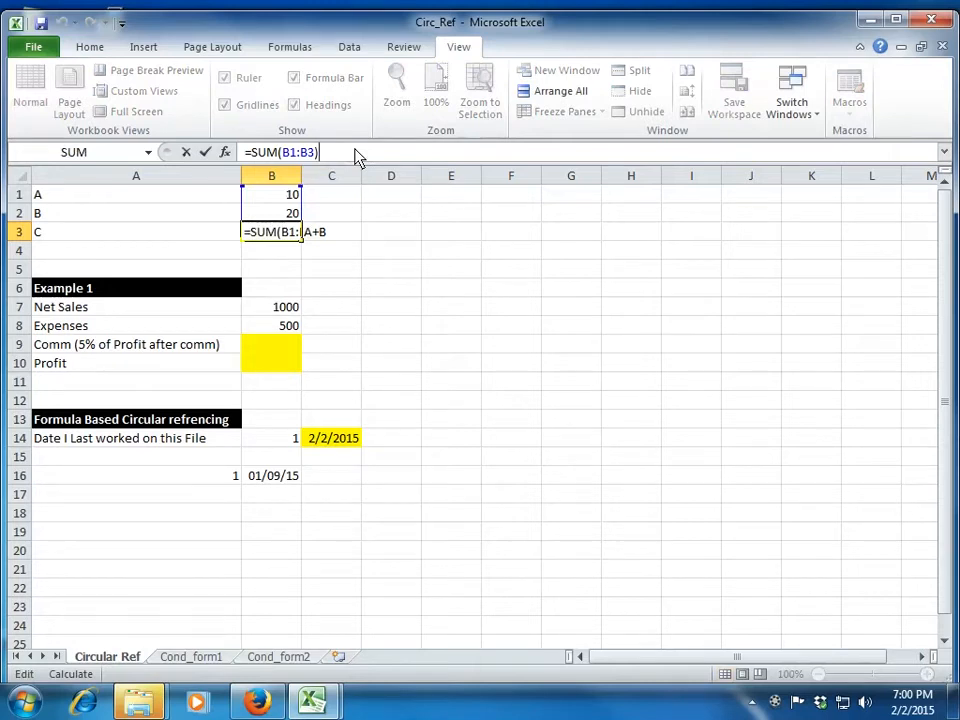
Step: Recalculate B3, then set Excel's maximum iterations to 2 in the Formulas options
{"action": "key", "text": "Return"}
{"action": "key", "text": "Up"}
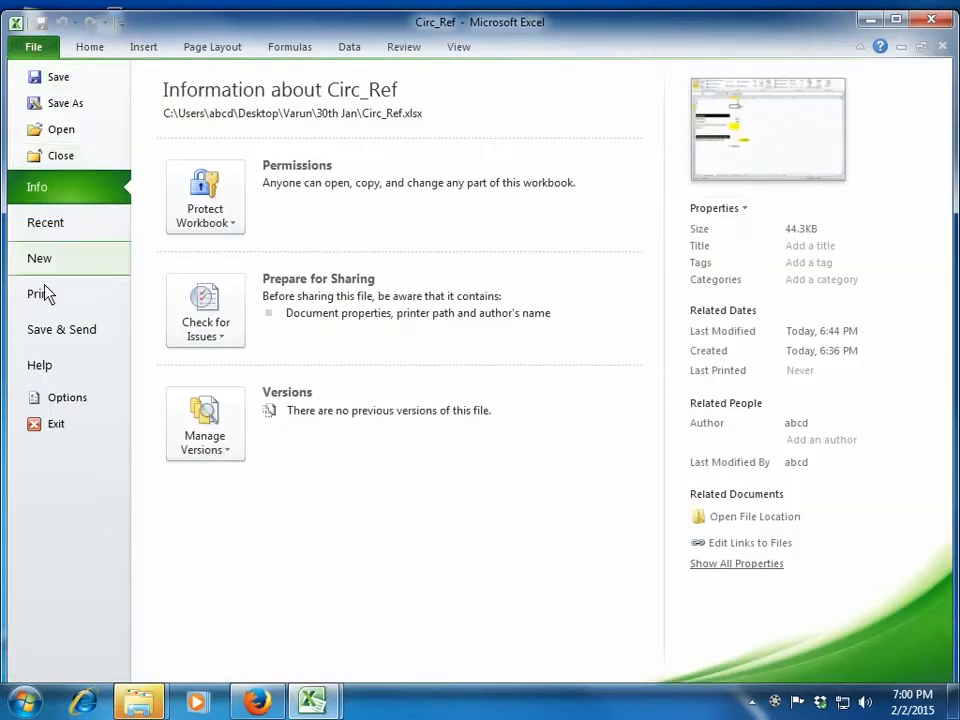
{"action": "left_click", "coordinate": [20, 403]}
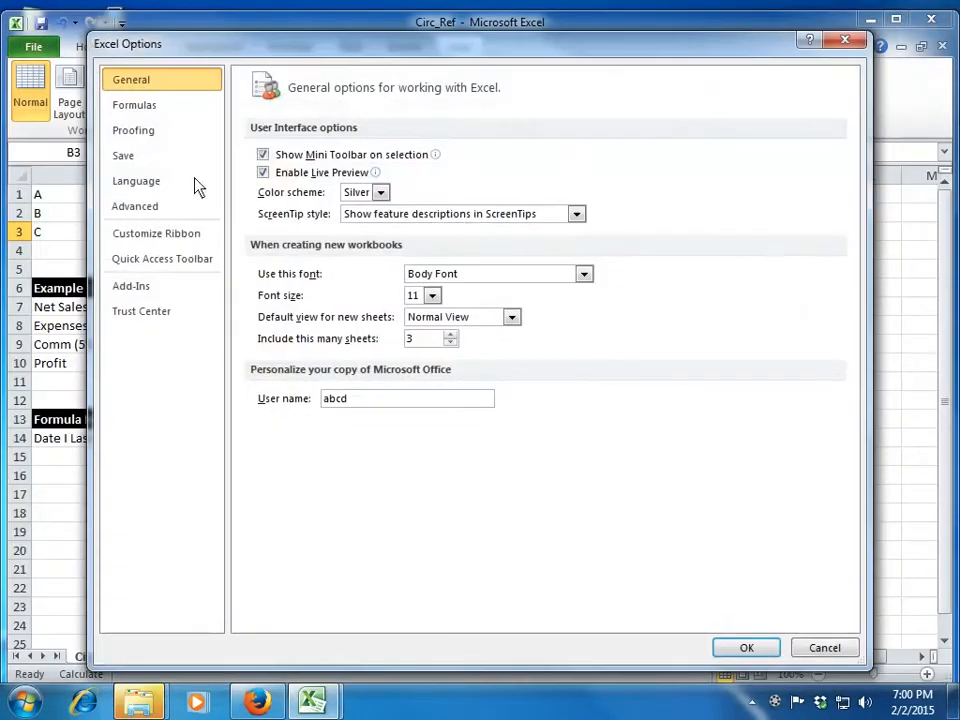
{"action": "left_click", "coordinate": [150, 106]}
{"action": "double_click", "coordinate": [721, 181]}
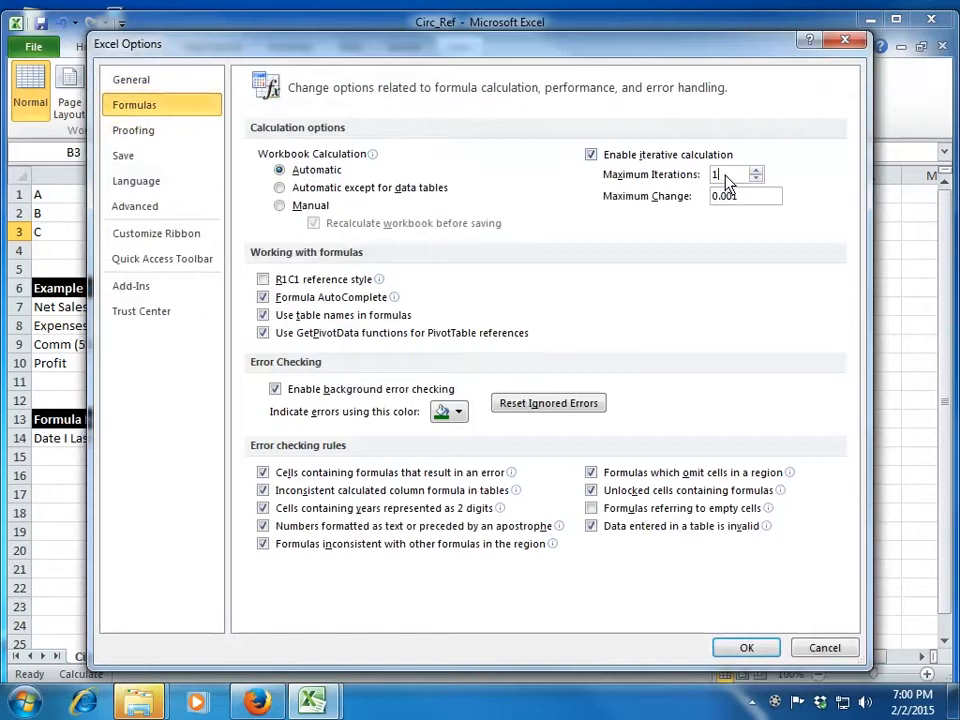
{"action": "key", "text": "BackSpace"}
{"action": "type", "text": "2"}
{"action": "key", "text": "Return"}
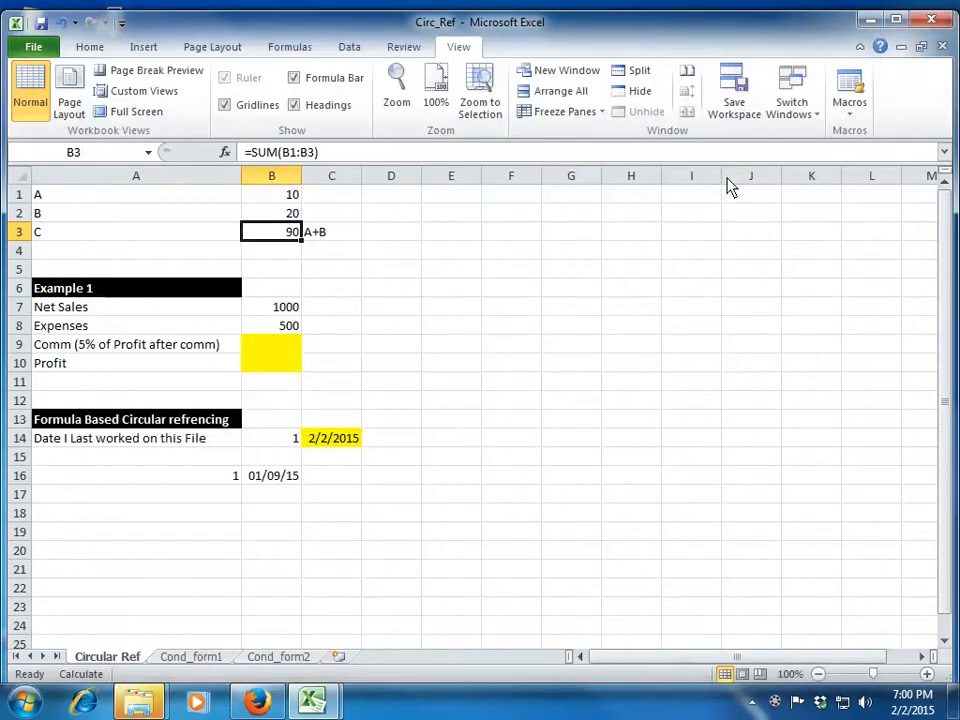
Step: Re-enter B3's formula so the circular total recalculates to 60
{"action": "left_click", "coordinate": [375, 161]}
{"action": "key", "text": "Return"}
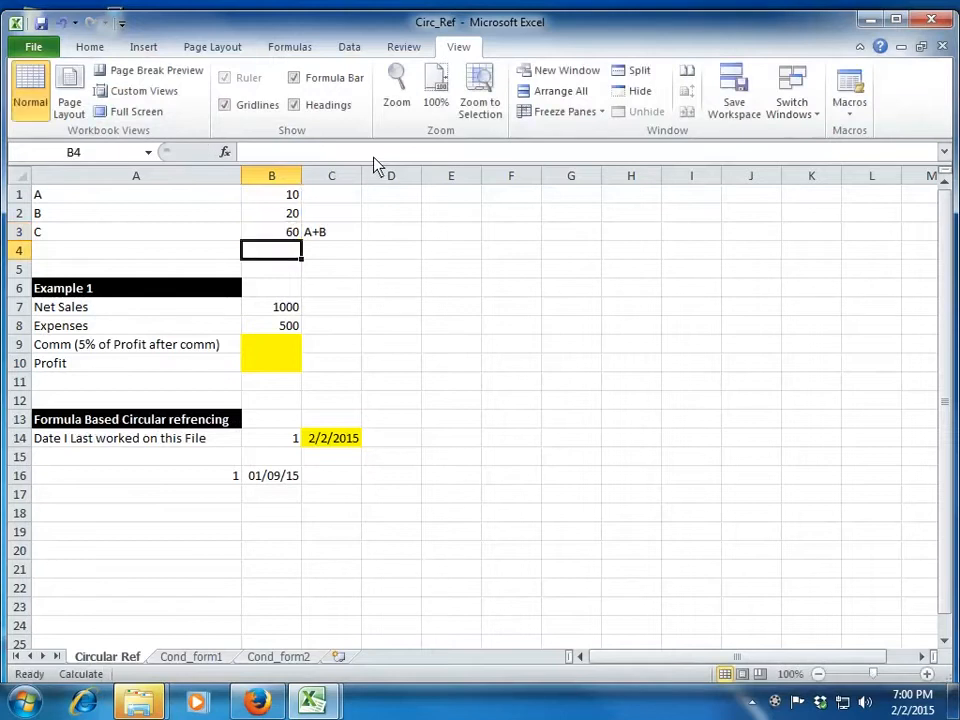
{"action": "key", "text": "Up"}
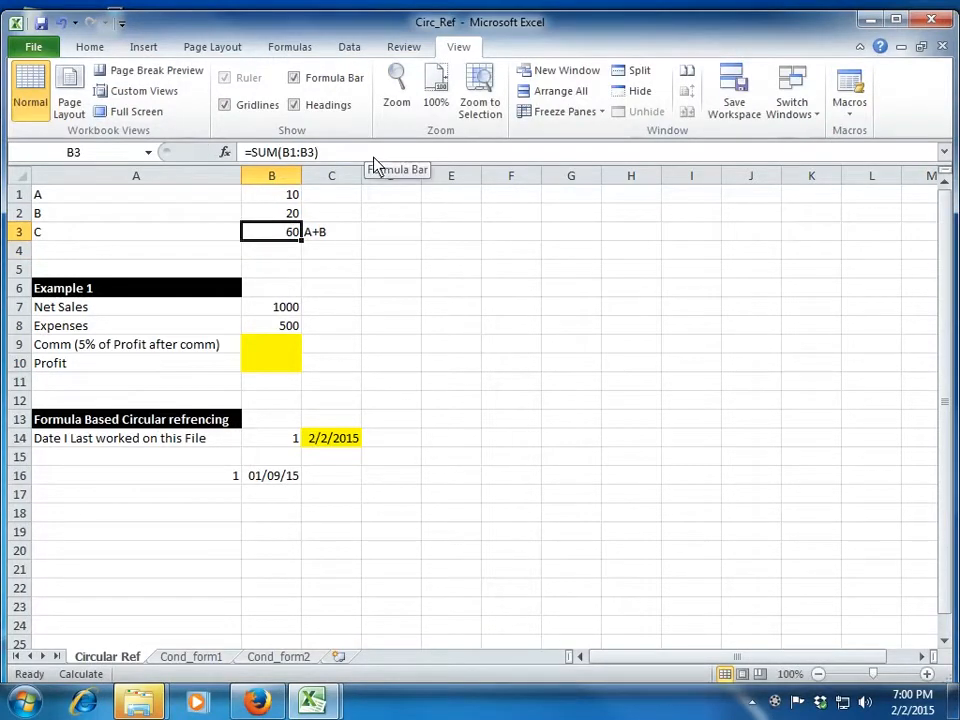
{"action": "left_click", "coordinate": [40, 45]}
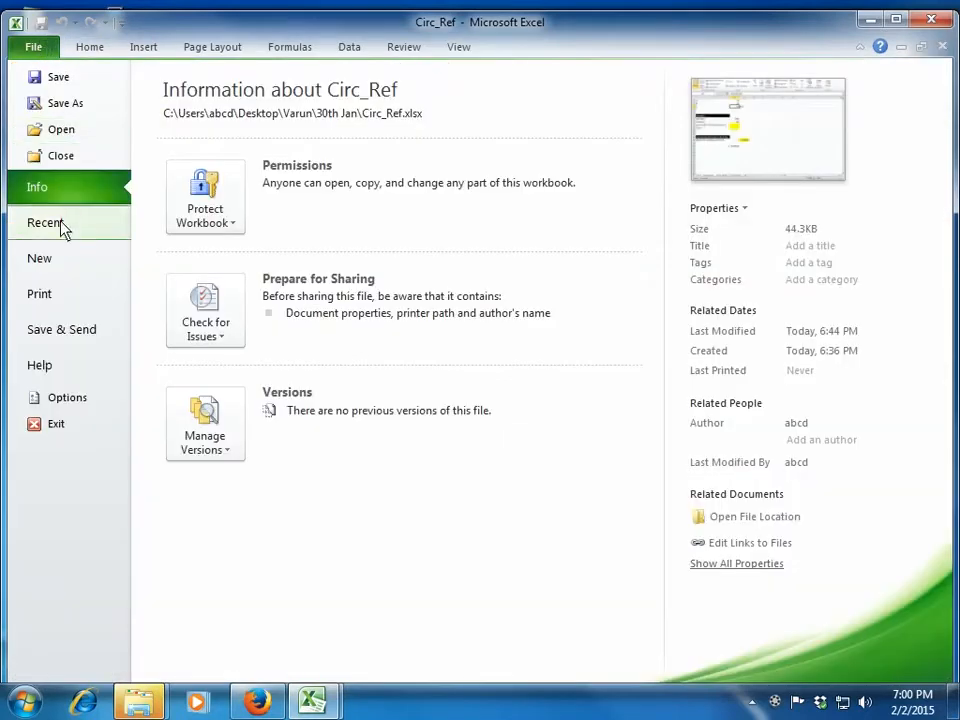
Step: Change Maximum Iterations to 1000 so B3's circular total climbs to 30060
{"action": "left_click", "coordinate": [80, 400]}
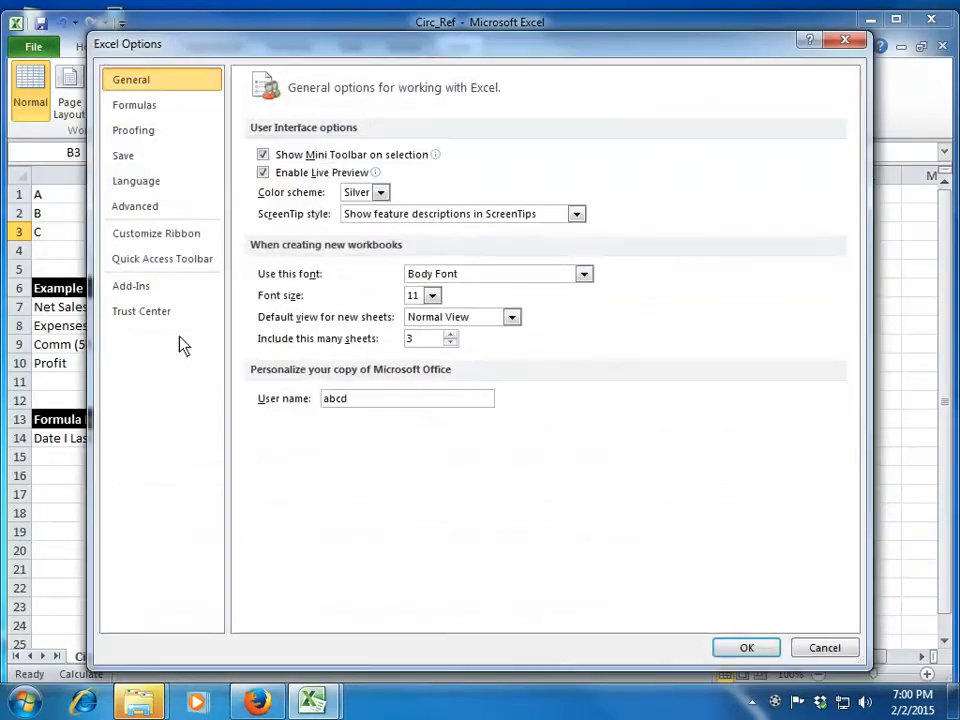
{"action": "left_click", "coordinate": [200, 112]}
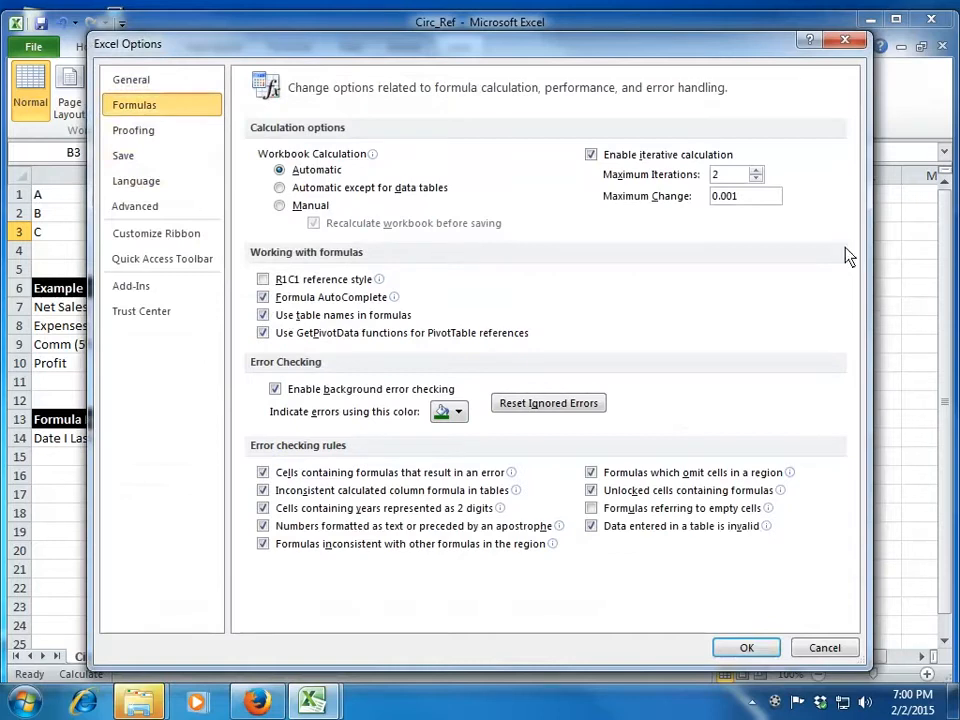
{"action": "left_click", "coordinate": [729, 172]}
{"action": "key", "text": "BackSpace"}
{"action": "type", "text": "1000"}
{"action": "key", "text": "Return"}
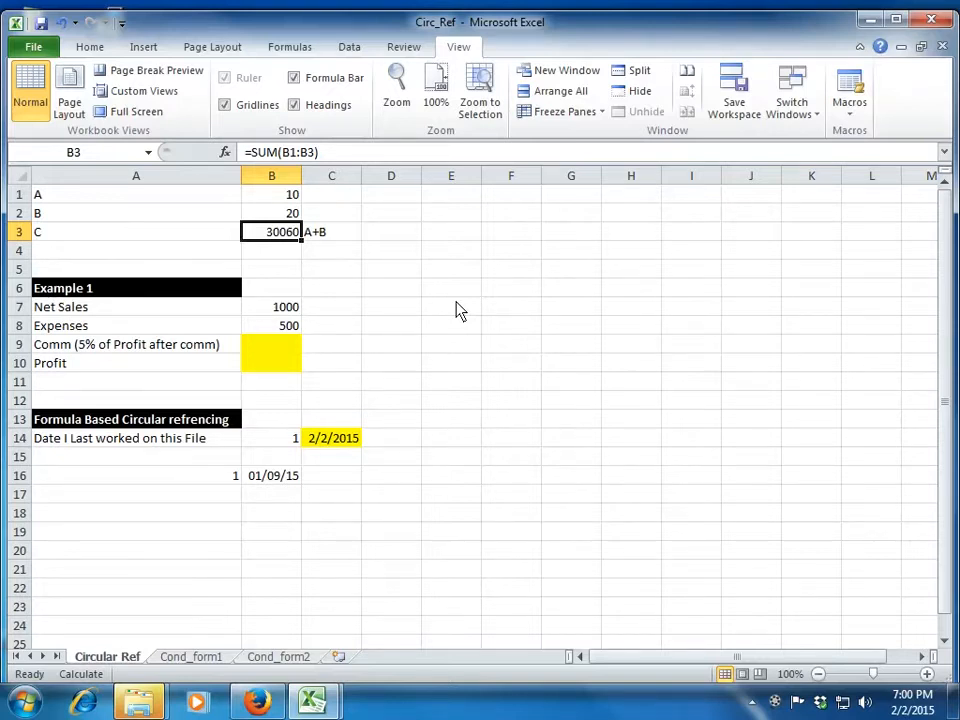
{"action": "left_click", "coordinate": [33, 47]}
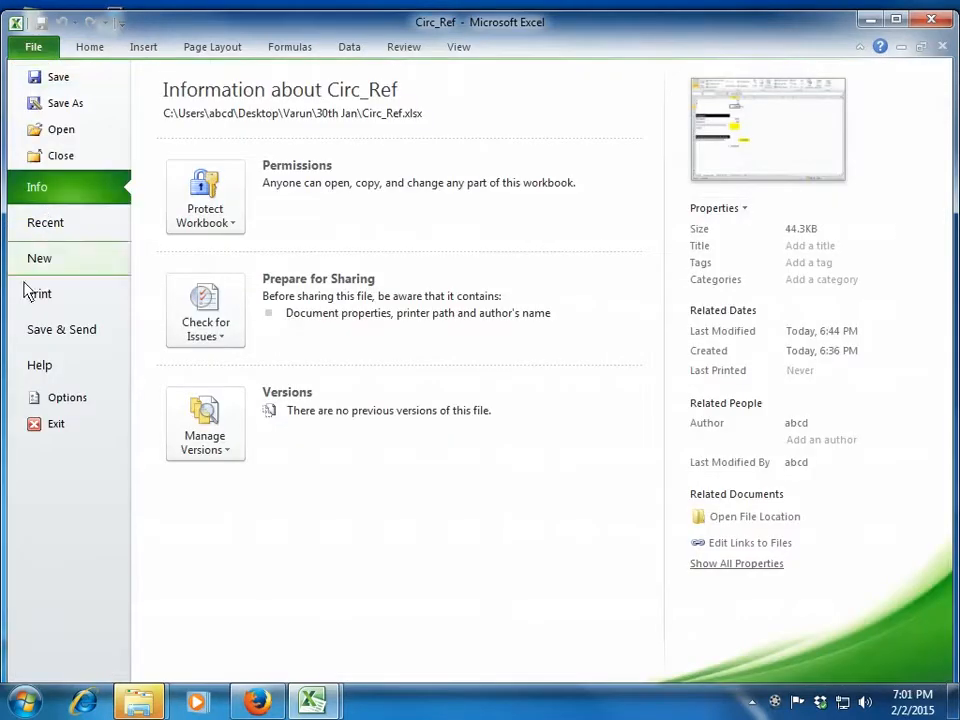
Step: In the Formulas options, append a 0 to make maximum iterations 10000
{"action": "left_click", "coordinate": [70, 404]}
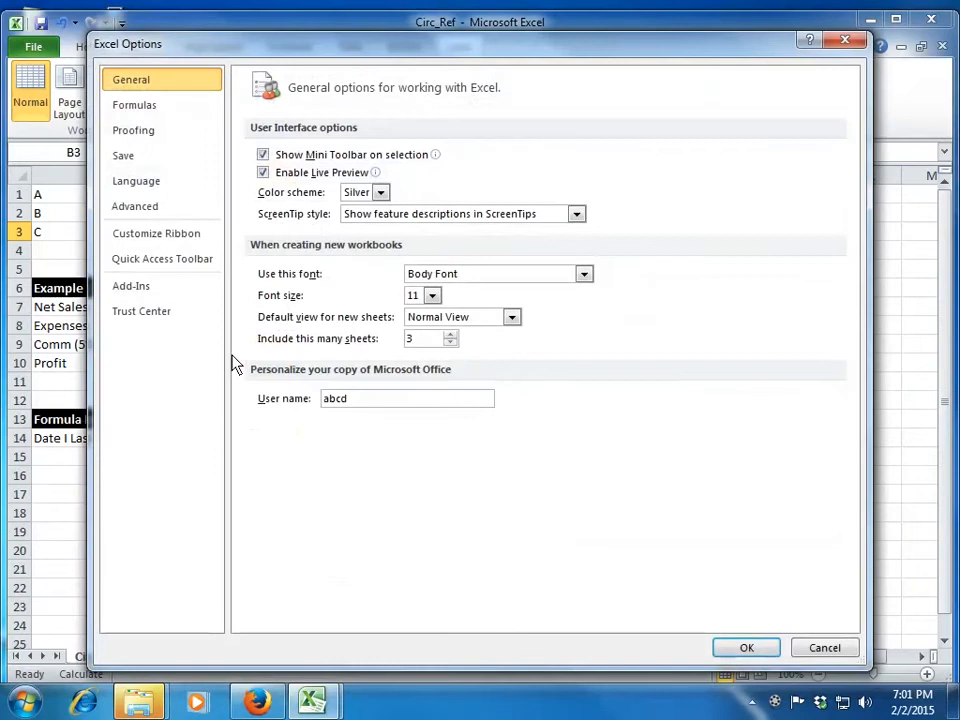
{"action": "left_click", "coordinate": [163, 110]}
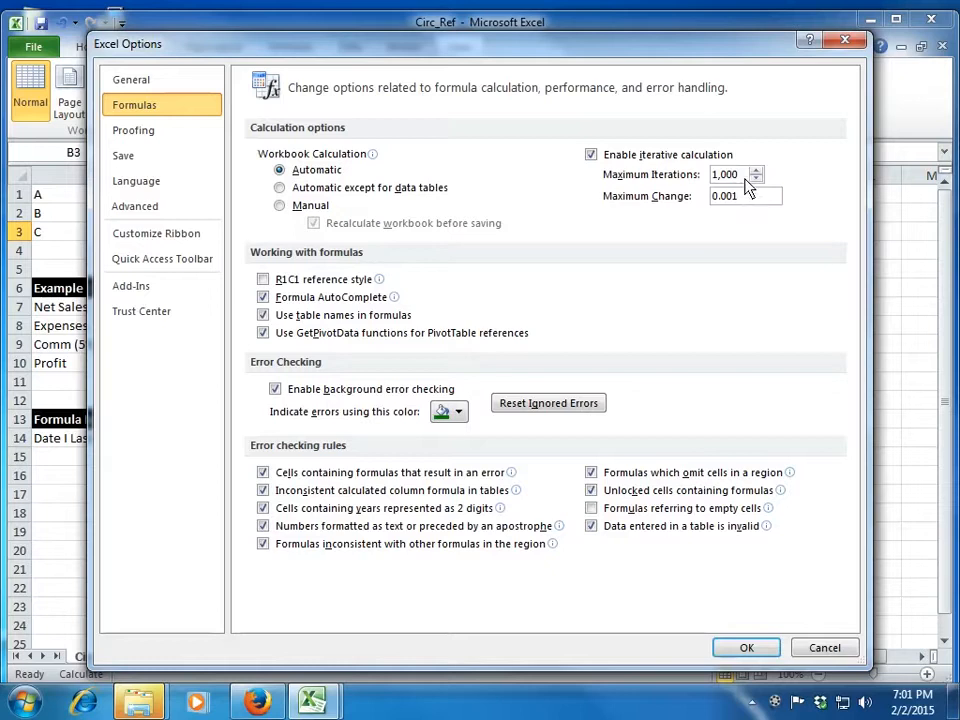
{"action": "type", "text": "0"}
Step: Set Maximum Change to 30 and apply, so B3 recalculates to 330060
{"action": "left_click", "coordinate": [757, 198]}
{"action": "key", "text": "BackSpace"}
{"action": "key", "text": "BackSpace"}
{"action": "key", "text": "BackSpace"}
{"action": "key", "text": "BackSpace"}
{"action": "key", "text": "BackSpace"}
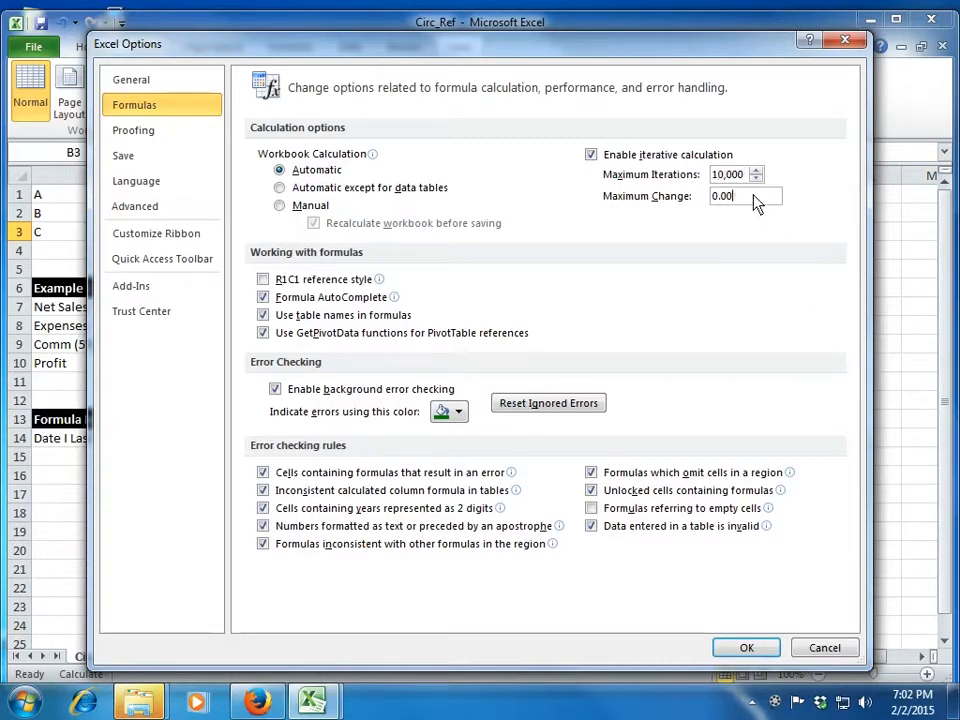
{"action": "type", "text": "30"}
{"action": "key", "text": "Return"}
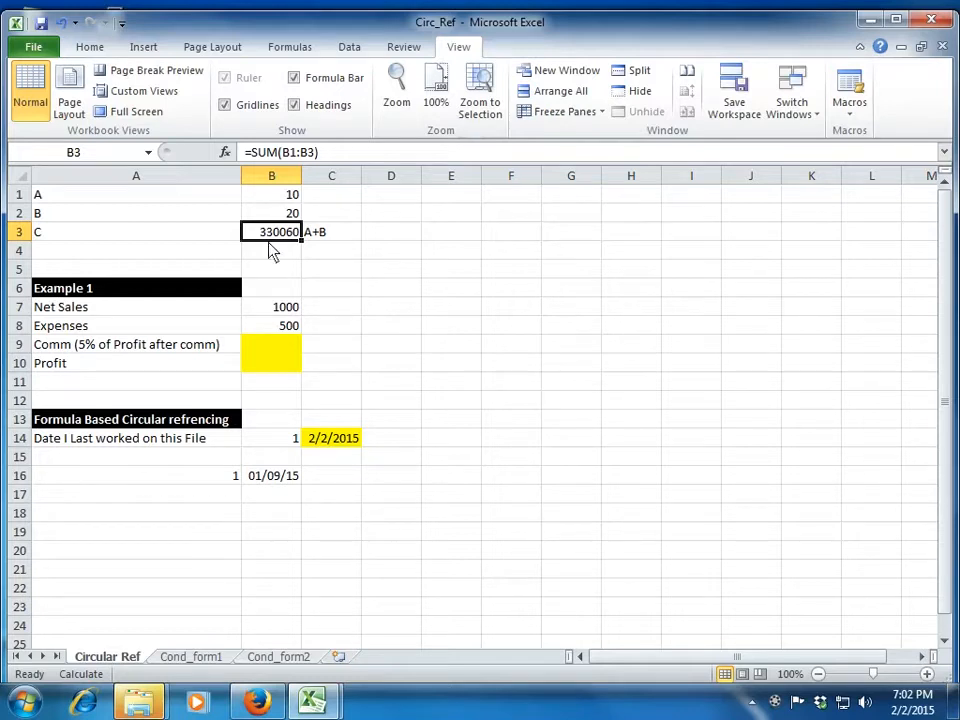
{"action": "left_click", "coordinate": [33, 46]}
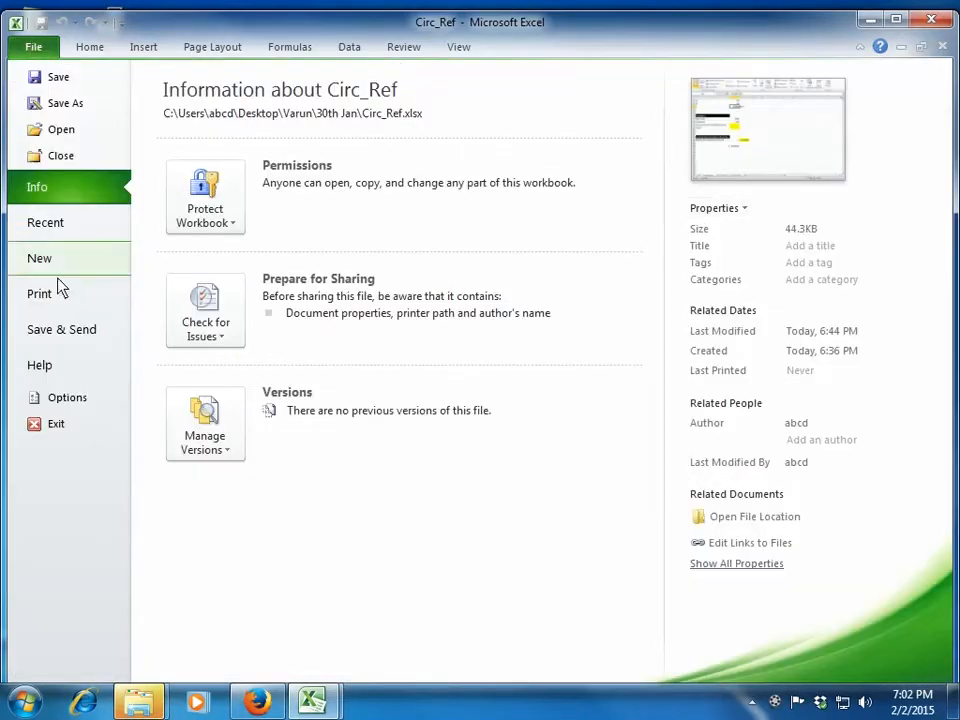
Step: Uncheck Enable iterative calculation in the Formulas options and confirm with OK
{"action": "left_click", "coordinate": [62, 397]}
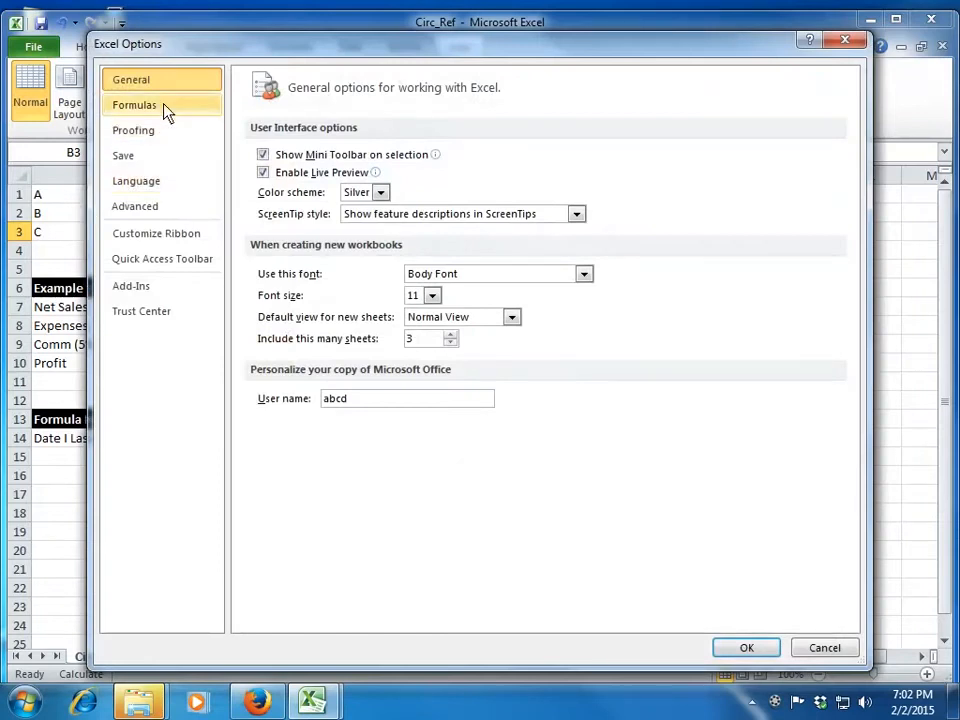
{"action": "left_click", "coordinate": [166, 108]}
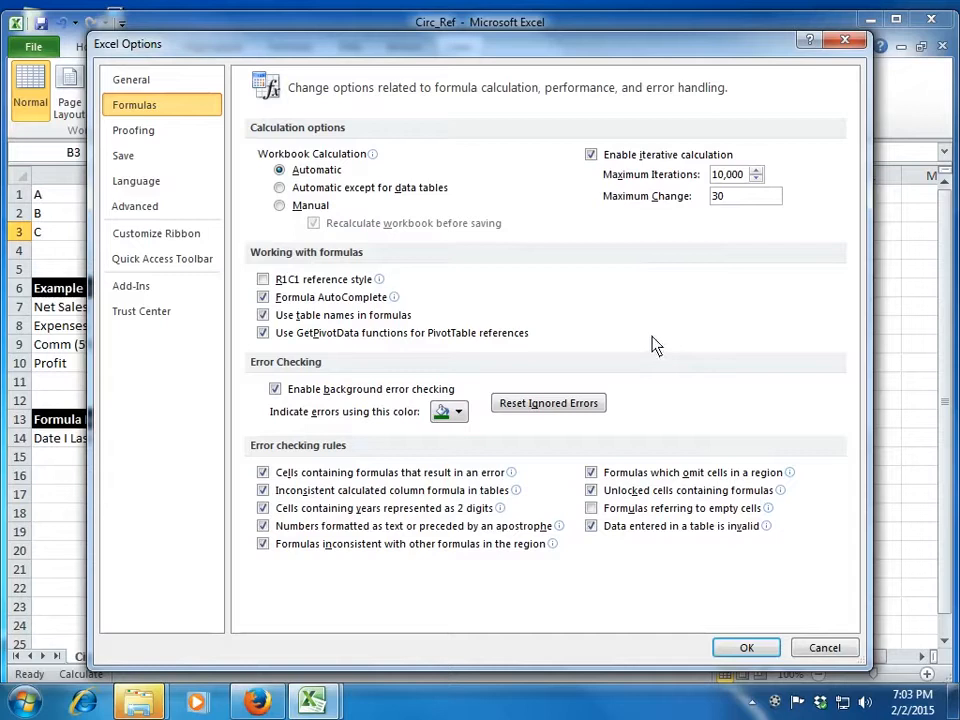
{"action": "left_click", "coordinate": [591, 155]}
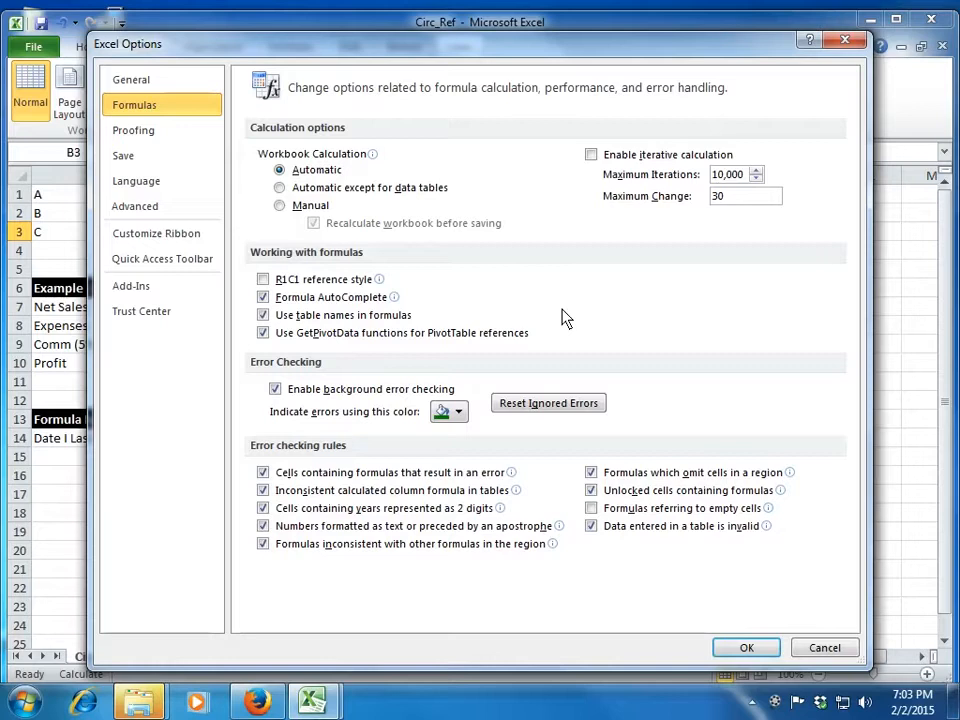
{"action": "left_click", "coordinate": [746, 647]}
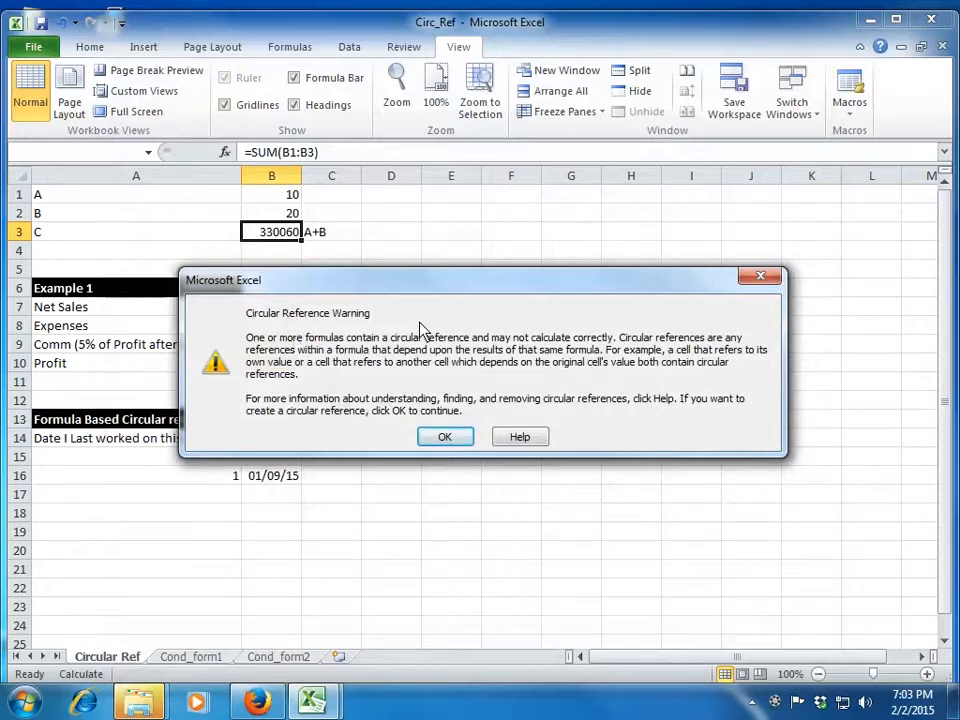
Step: Dismiss the circular reference warning and delete the contents of B3:C3
{"action": "left_click", "coordinate": [455, 438]}
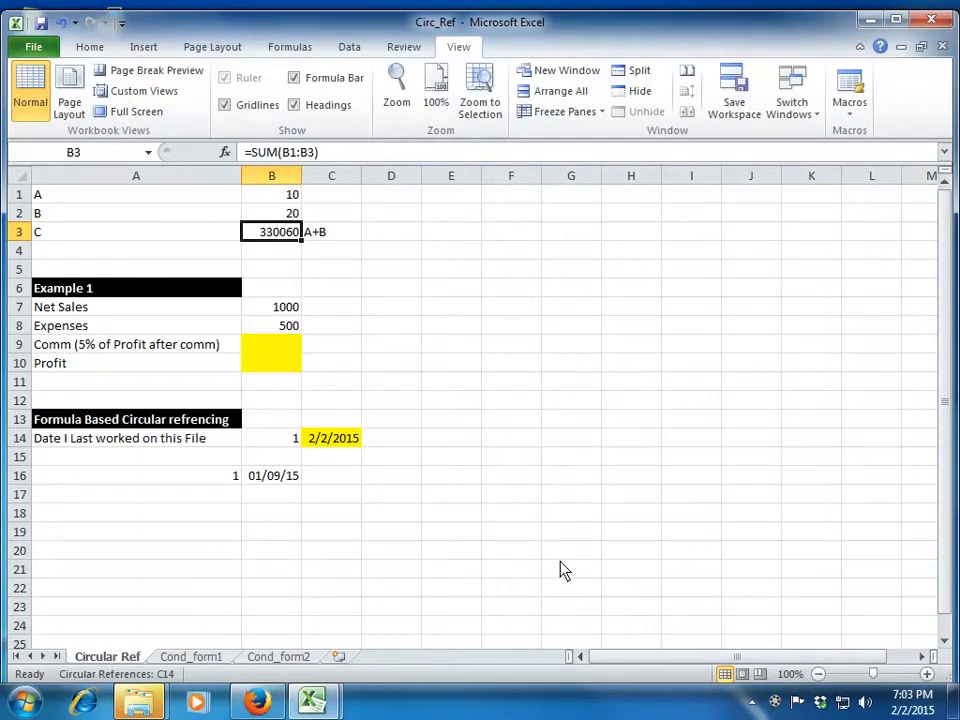
{"action": "key", "text": "shift+Right"}
{"action": "key", "text": "Delete"}
Step: Move through the Example 1 figures (Net Sales 1000, Expenses 500) down to Profit cell B10
{"action": "key", "text": "Down"}
{"action": "key", "text": "Down"}
{"action": "key", "text": "Down"}
{"action": "key", "text": "Down"}
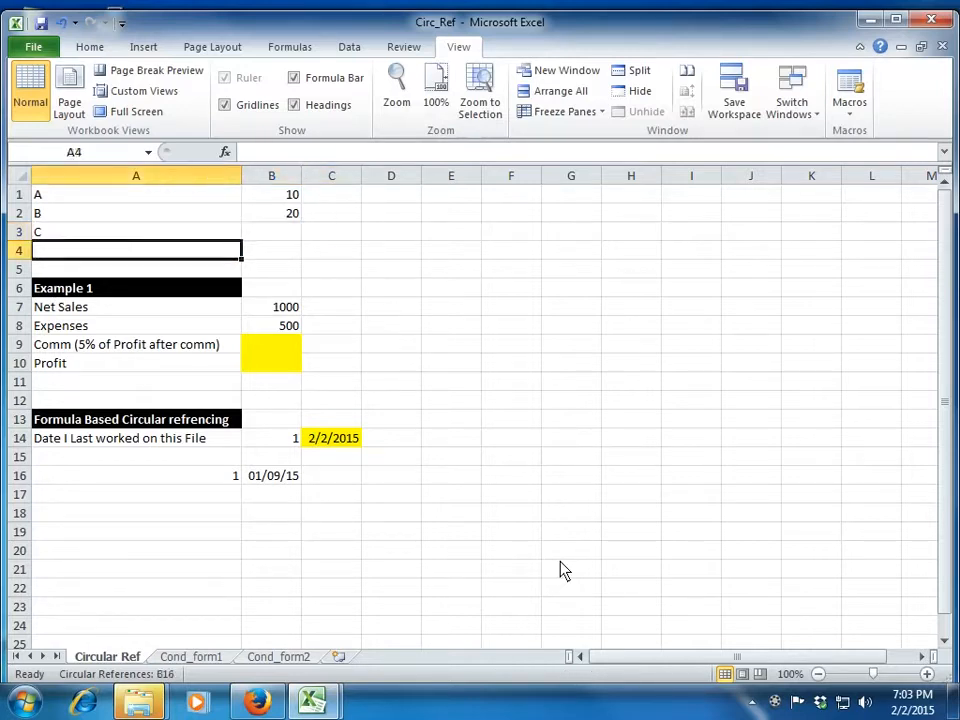
{"action": "key", "text": "Right"}
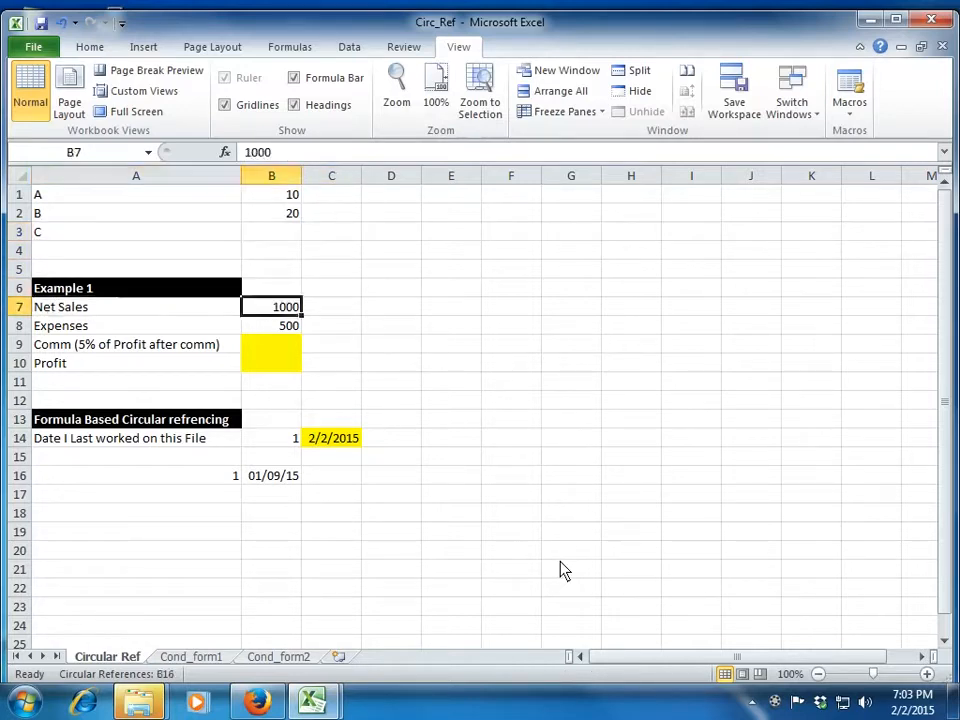
{"action": "key", "text": "Down"}
{"action": "key", "text": "Down"}
{"action": "key", "text": "Up"}
{"action": "key", "text": "Up"}
{"action": "key", "text": "Left"}
{"action": "key", "text": "Down"}
{"action": "key", "text": "Up"}
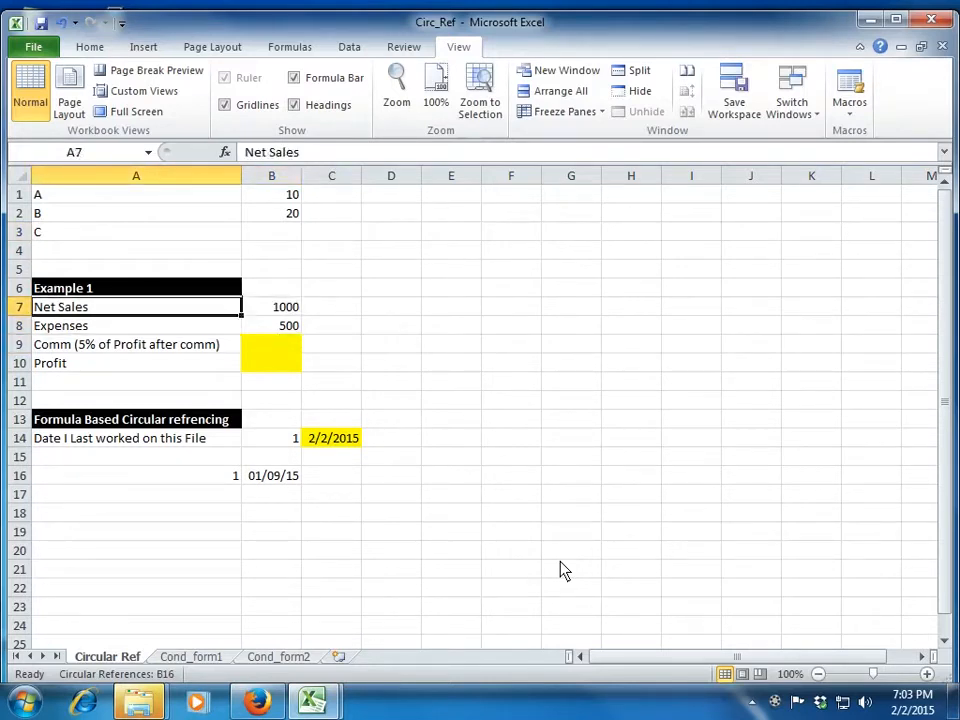
{"action": "key", "text": "Right"}
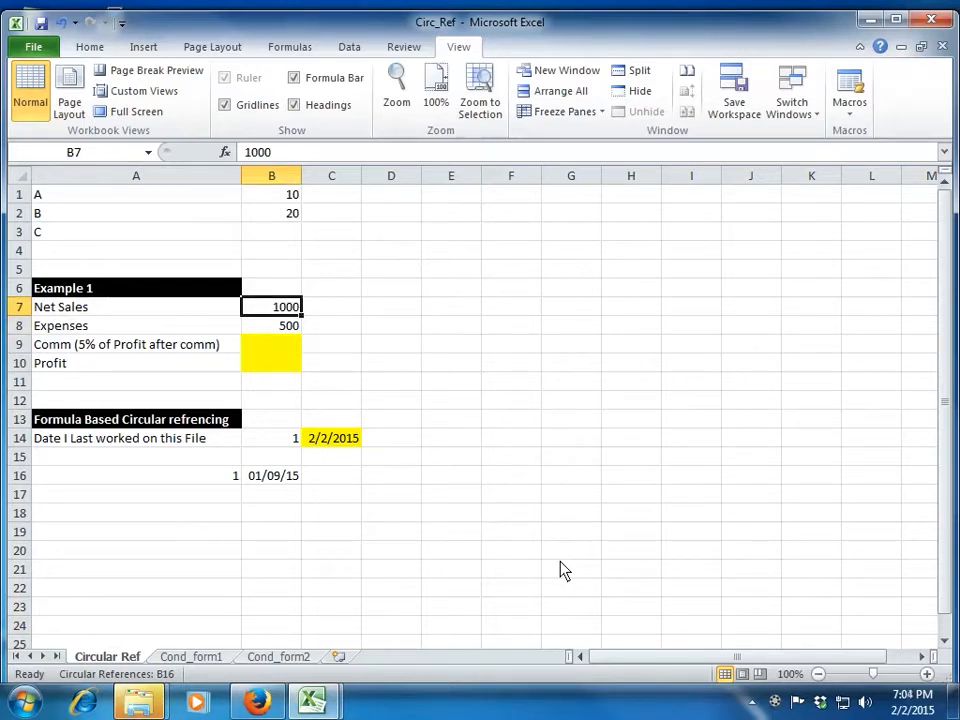
{"action": "key", "text": "Down"}
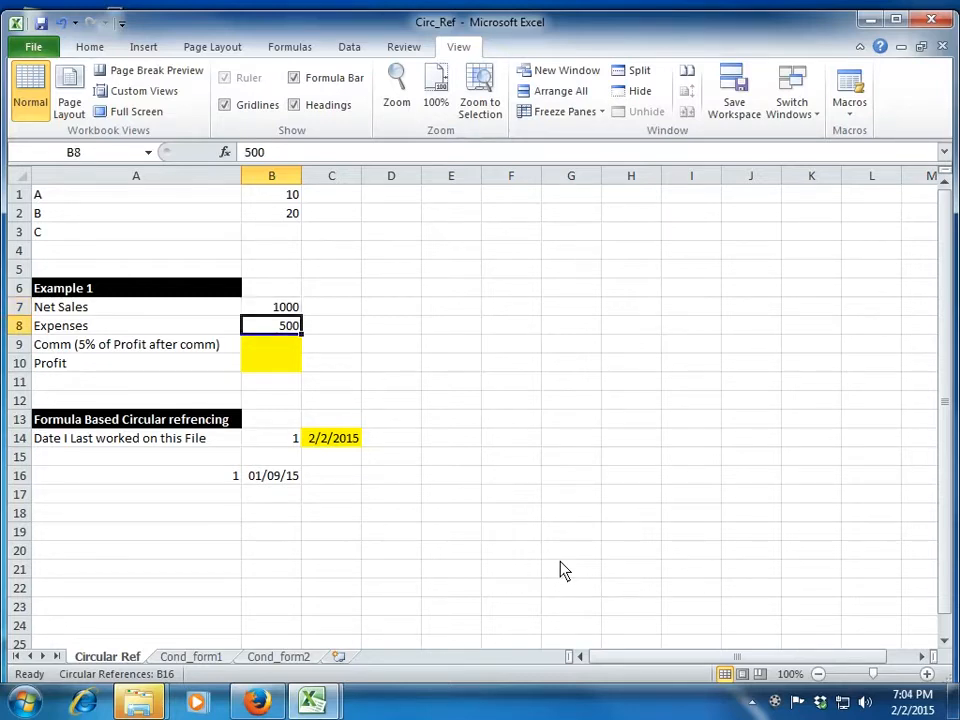
{"action": "key", "text": "Down"}
{"action": "key", "text": "Down"}
{"action": "key", "text": "Up"}
{"action": "key", "text": "Up"}
{"action": "key", "text": "Down"}
{"action": "key", "text": "Down"}
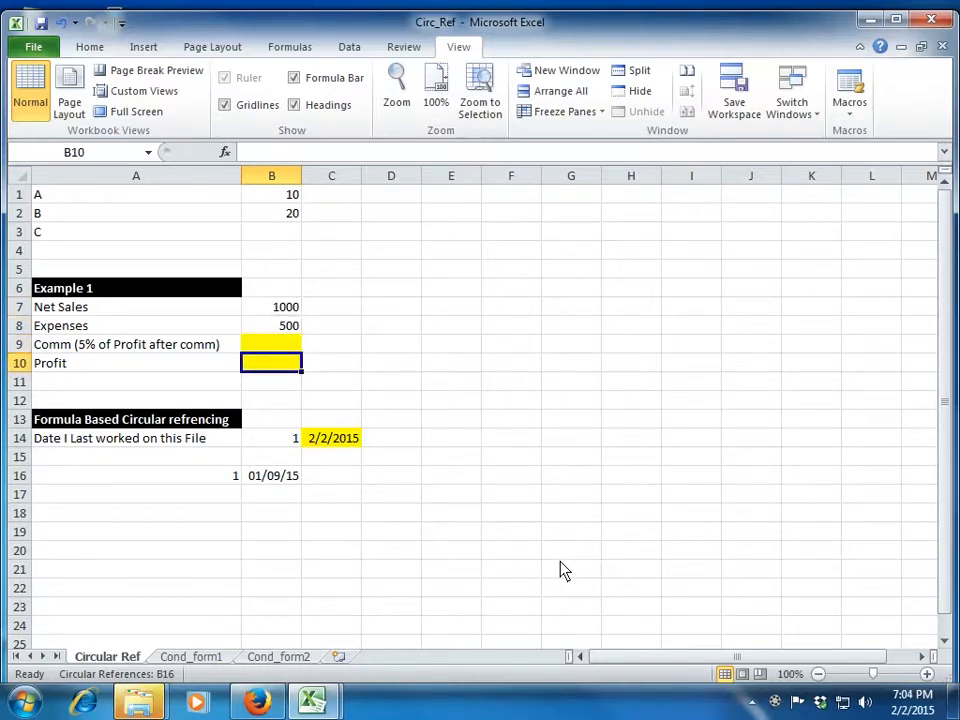
Step: Enter the Profit formula =B7-B8-B9 in B10, which shows 500
{"action": "type", "text": "="}
{"action": "key", "text": "Up"}
{"action": "key", "text": "Up"}
{"action": "key", "text": "Up"}
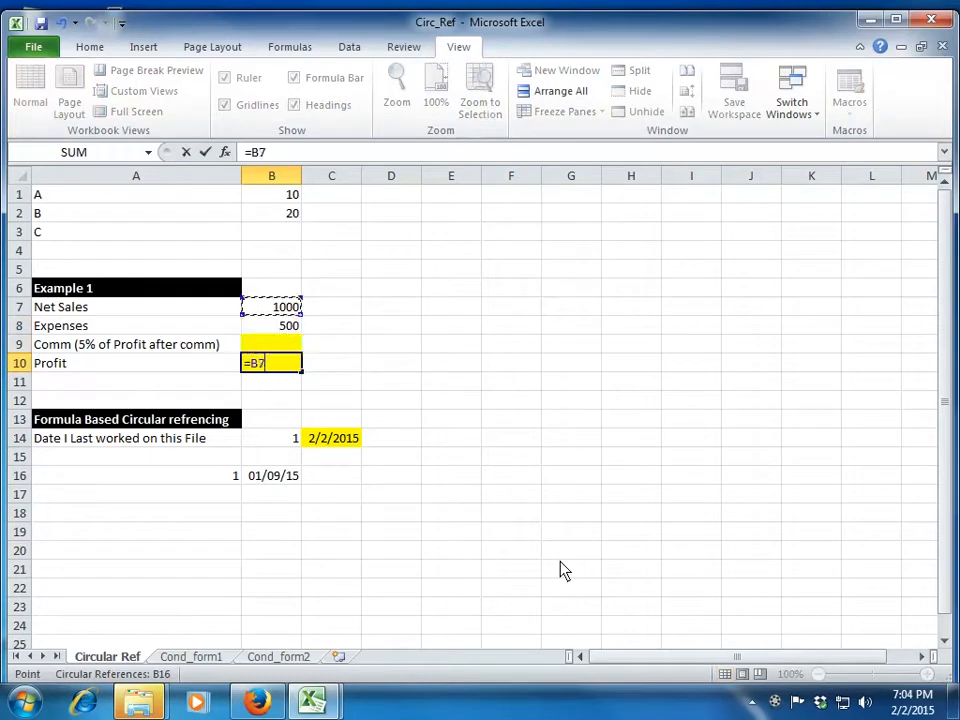
{"action": "type", "text": "-"}
{"action": "key", "text": "Up"}
{"action": "key", "text": "Up"}
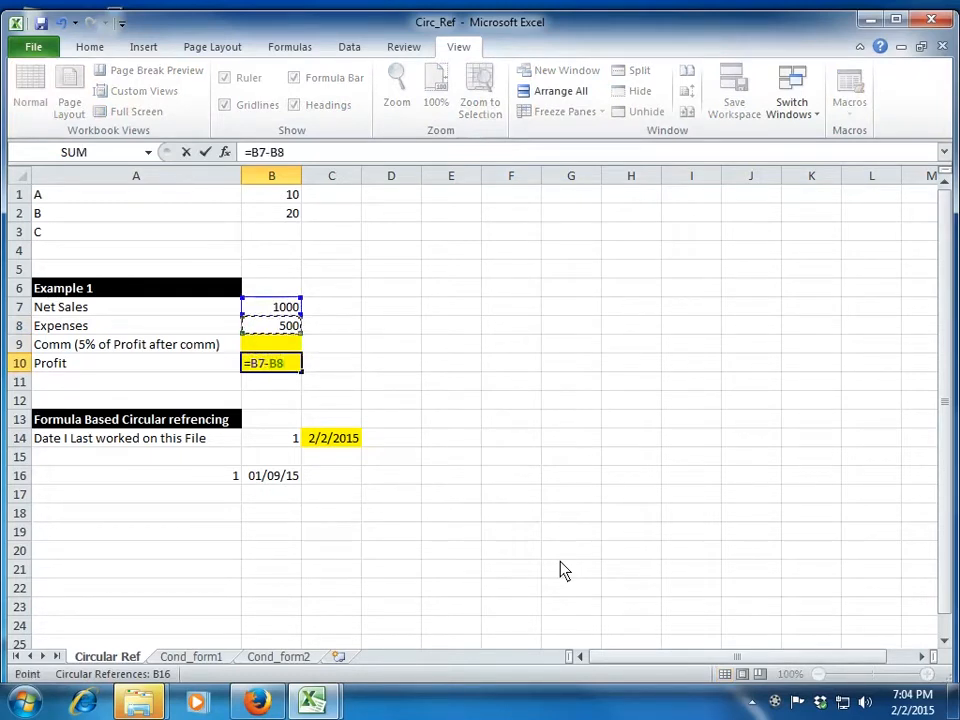
{"action": "type", "text": "-"}
{"action": "key", "text": "Up"}
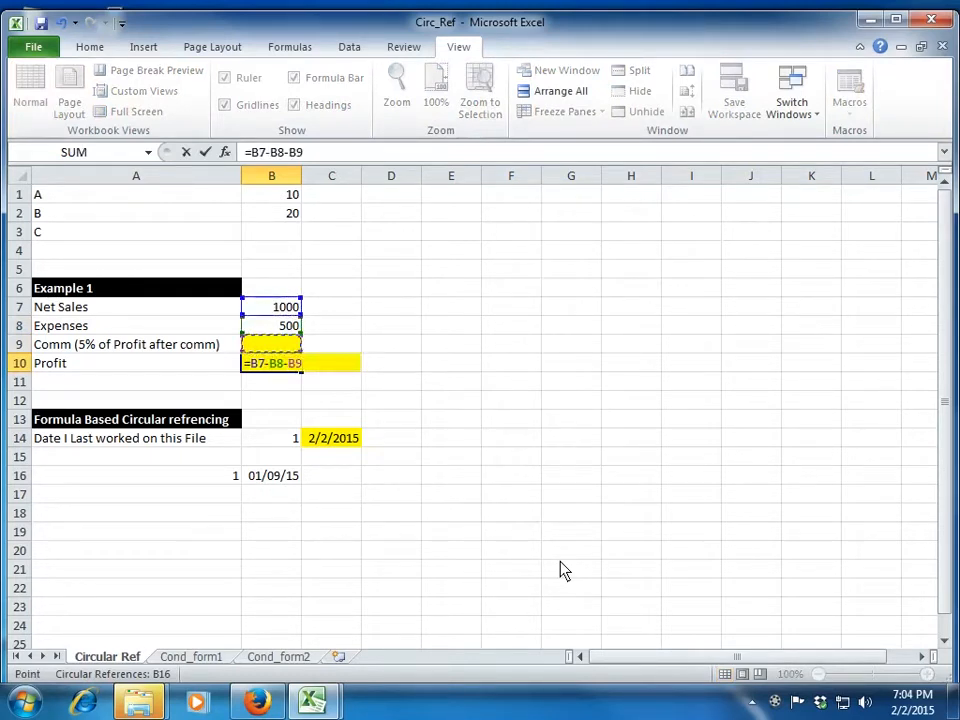
{"action": "key", "text": "Return"}
{"action": "key", "text": "Up"}
{"action": "key", "text": "Up"}
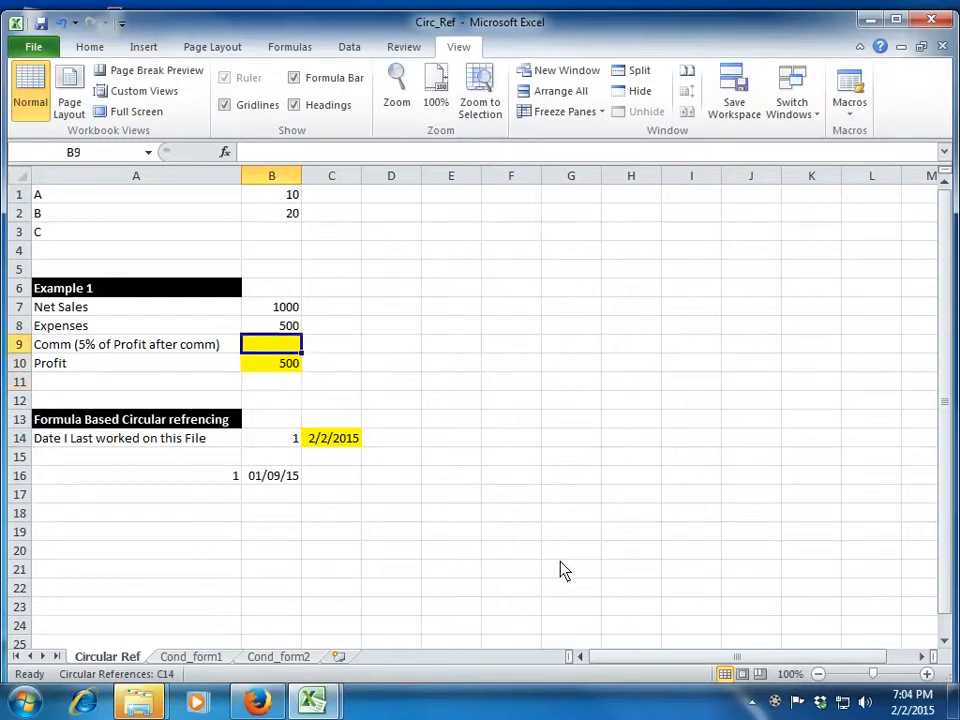
Step: Select commission cell B9, start a formula, then cancel it
{"action": "key", "text": "Left"}
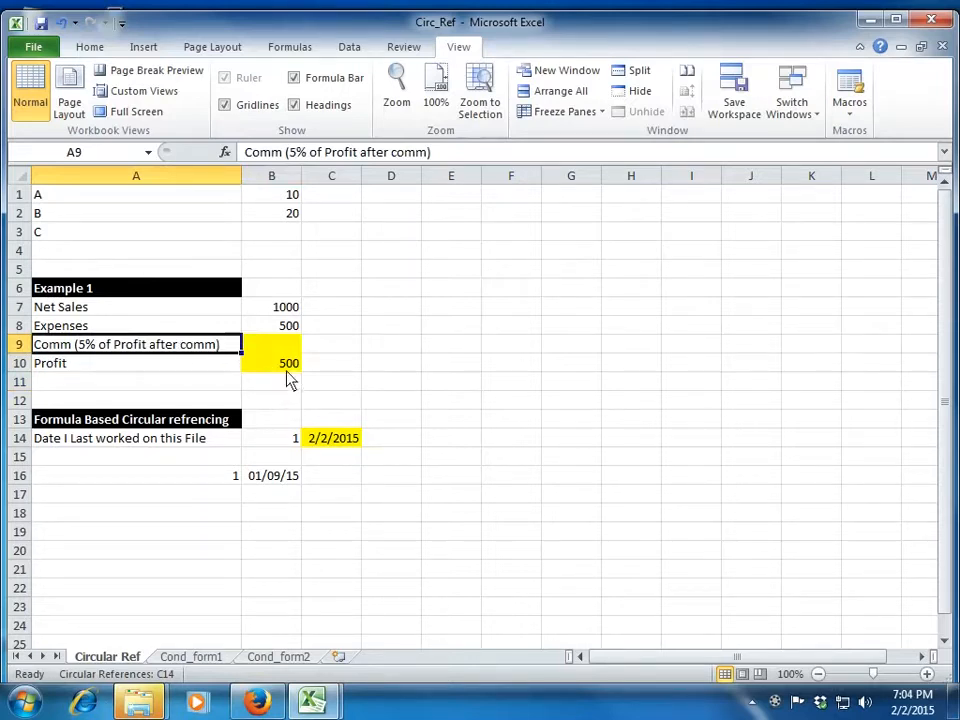
{"action": "left_click", "coordinate": [295, 345]}
{"action": "type", "text": "="}
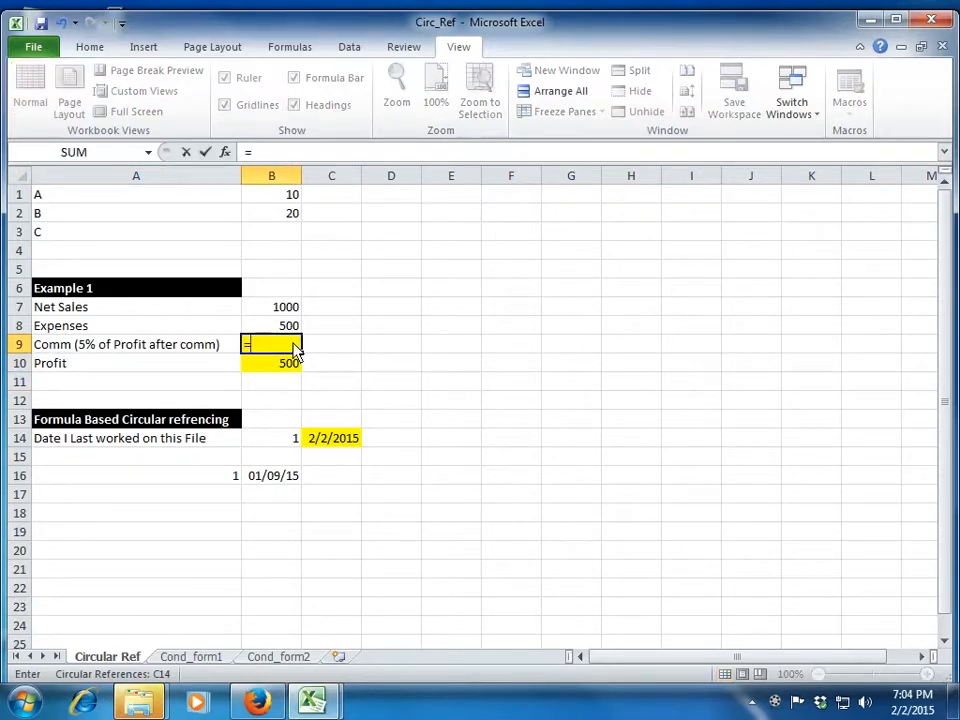
{"action": "key", "text": "Escape"}
Step: Bring up Excel Options at the Formulas settings page
{"action": "left_click", "coordinate": [40, 48]}
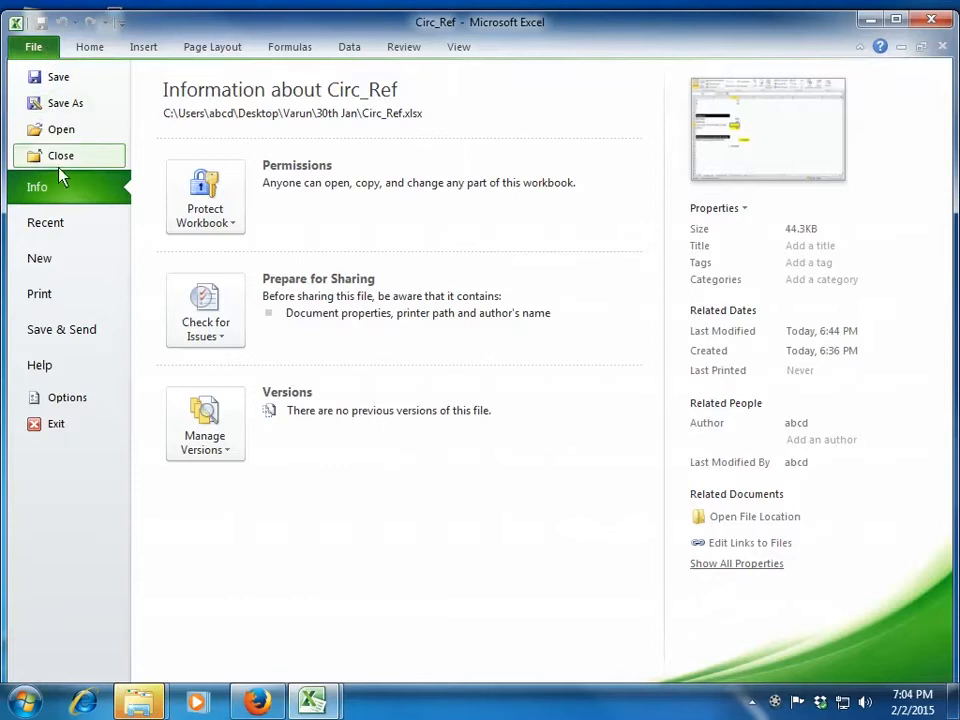
{"action": "left_click", "coordinate": [68, 398]}
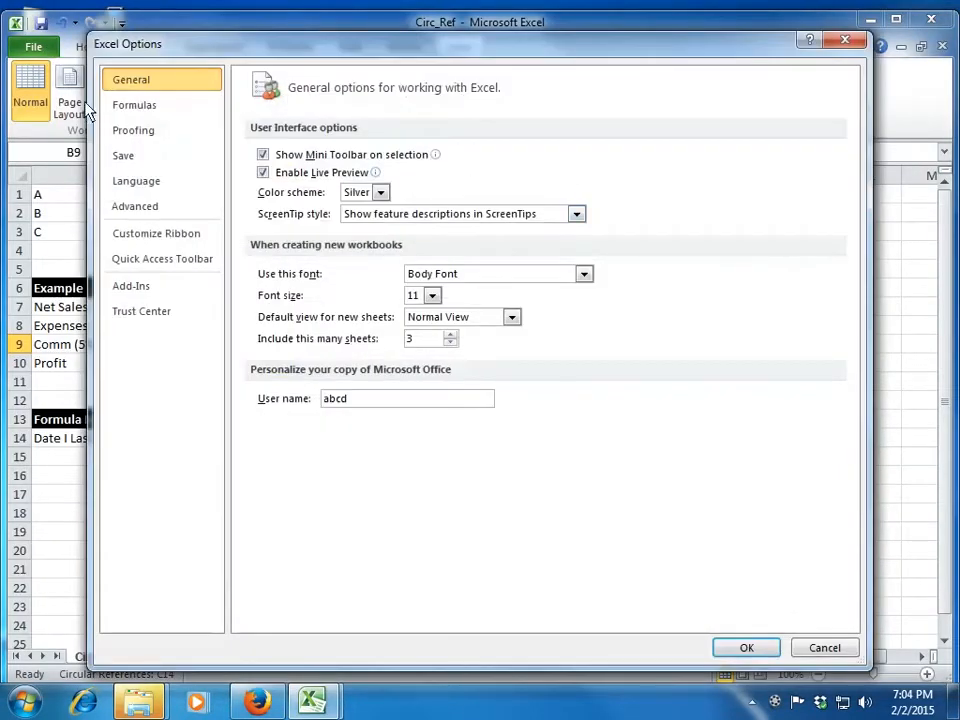
{"action": "left_click", "coordinate": [134, 104]}
Step: Enter =5%*B10 in commission cell B9, a circular formula showing 0
{"action": "key", "text": "Escape"}
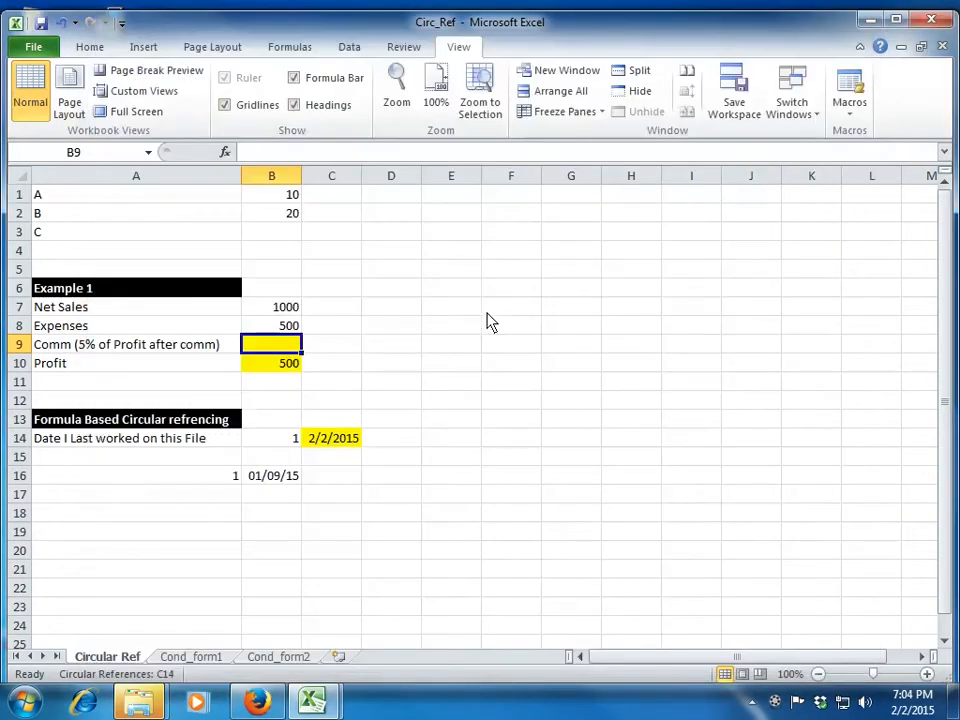
{"action": "type", "text": "="}
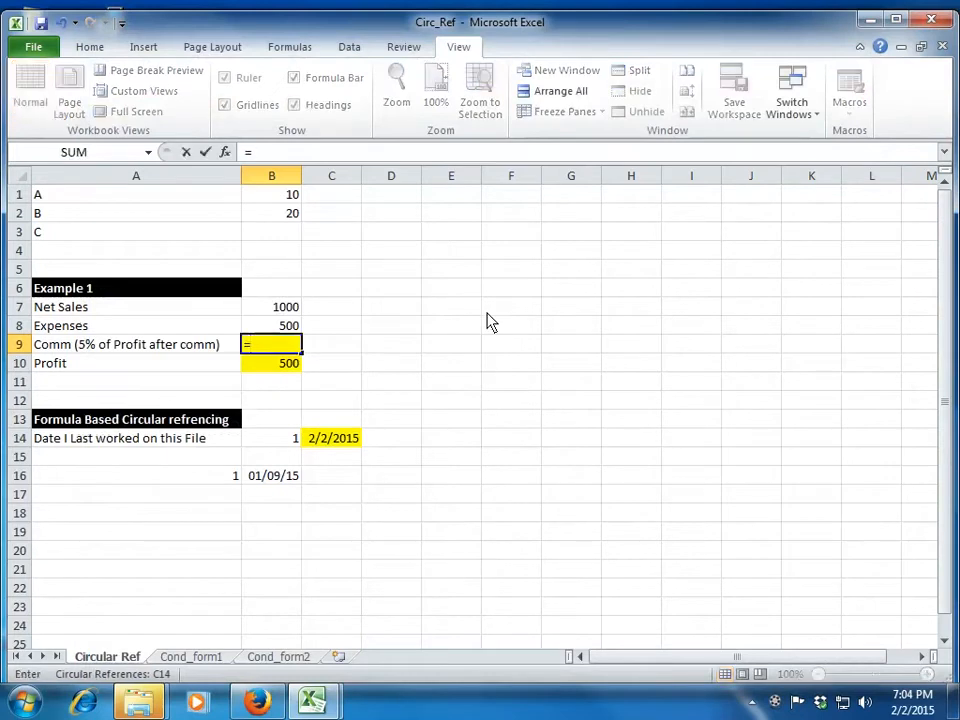
{"action": "type", "text": "5%*"}
{"action": "key", "text": "Down"}
{"action": "key", "text": "Return"}
{"action": "key", "text": "Up"}
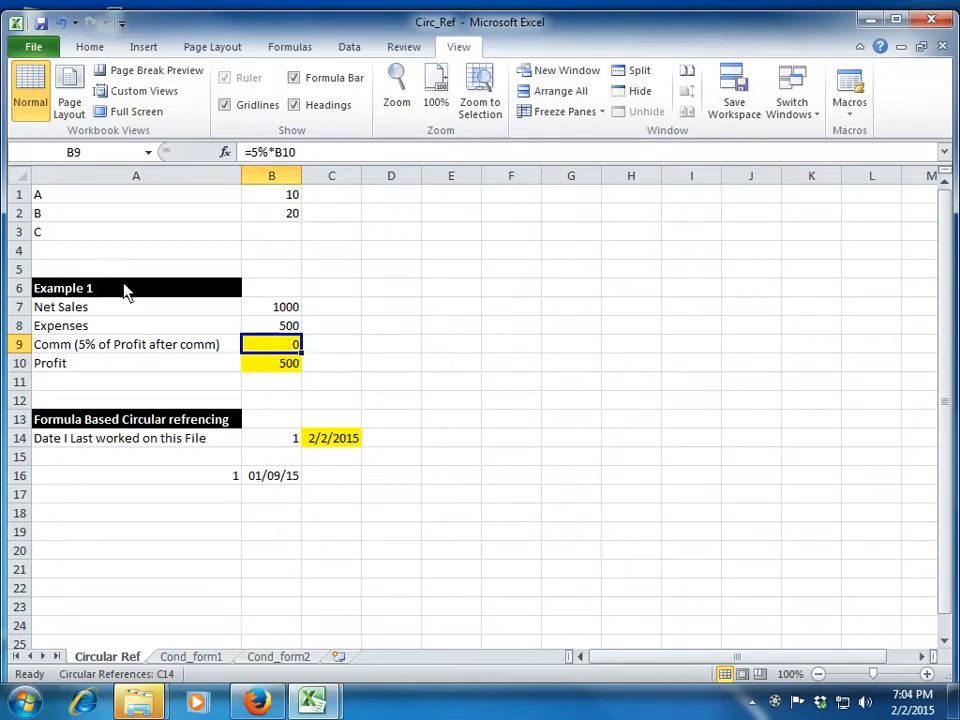
{"action": "left_click", "coordinate": [32, 47]}
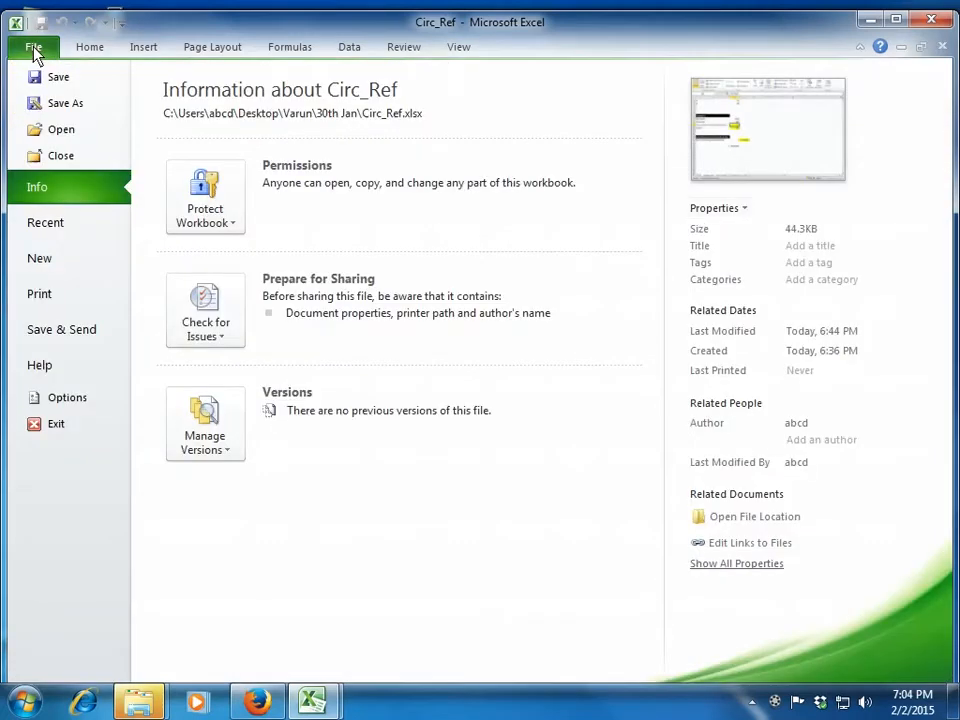
Step: Turn on iterative calculation with maximum iterations 1 and maximum change .001
{"action": "left_click", "coordinate": [64, 400]}
{"action": "left_click", "coordinate": [168, 110]}
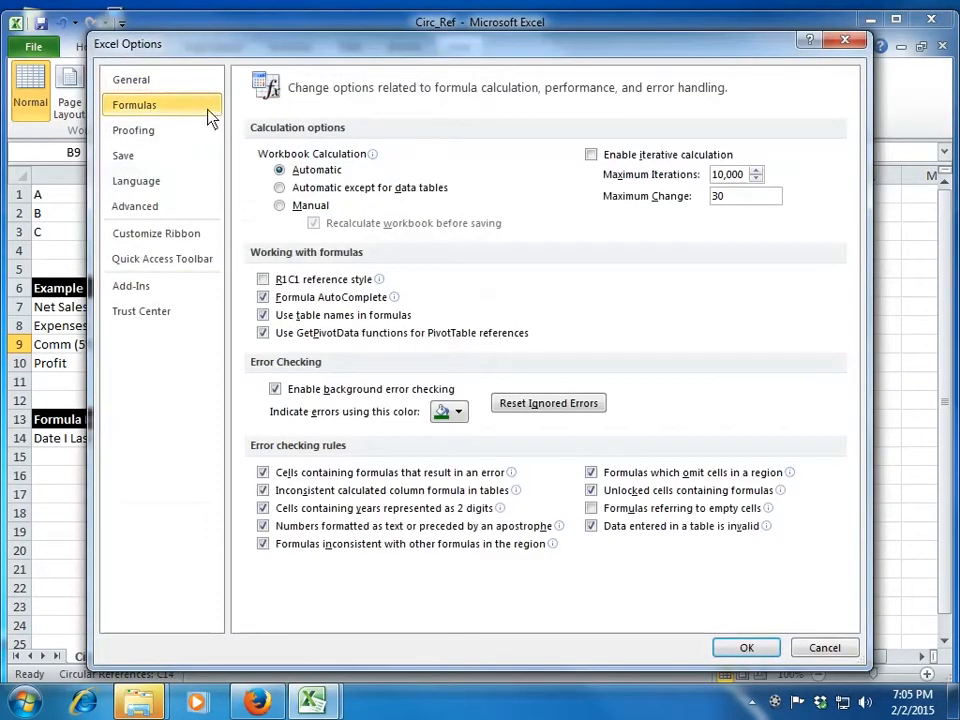
{"action": "left_click", "coordinate": [591, 155]}
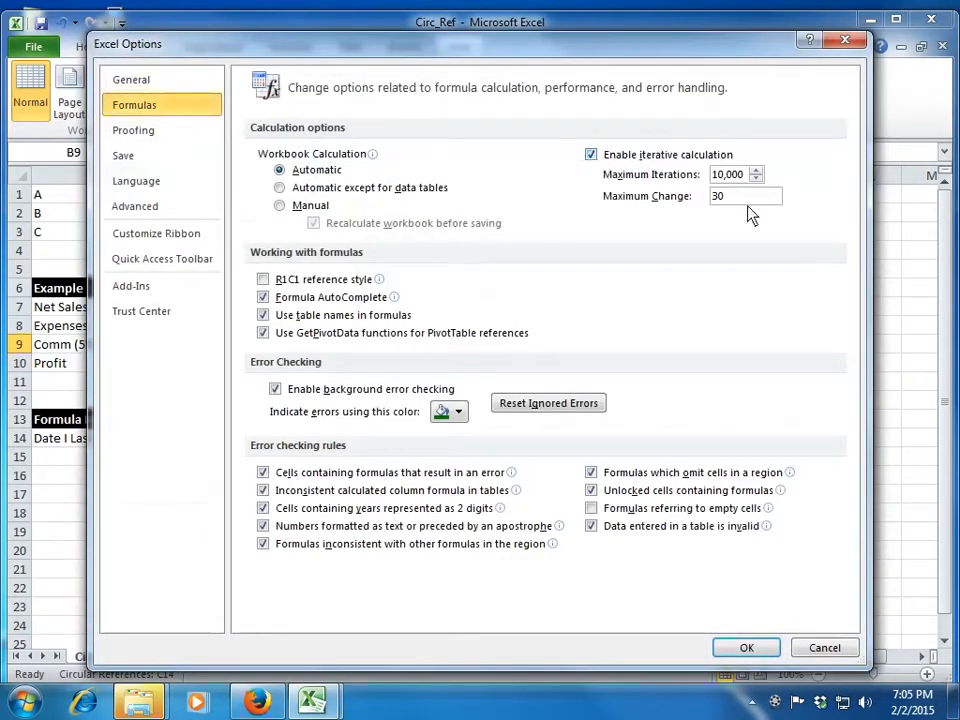
{"action": "left_click_drag", "start_coordinate": [745, 178], "coordinate": [714, 177]}
{"action": "type", "text": "1"}
{"action": "left_click", "coordinate": [757, 197]}
{"action": "key", "text": "BackSpace"}
{"action": "key", "text": "BackSpace"}
{"action": "type", "text": ".011"}
{"action": "key", "text": "BackSpace"}
{"action": "key", "text": "BackSpace"}
{"action": "type", "text": "01"}
{"action": "left_click", "coordinate": [730, 649]}
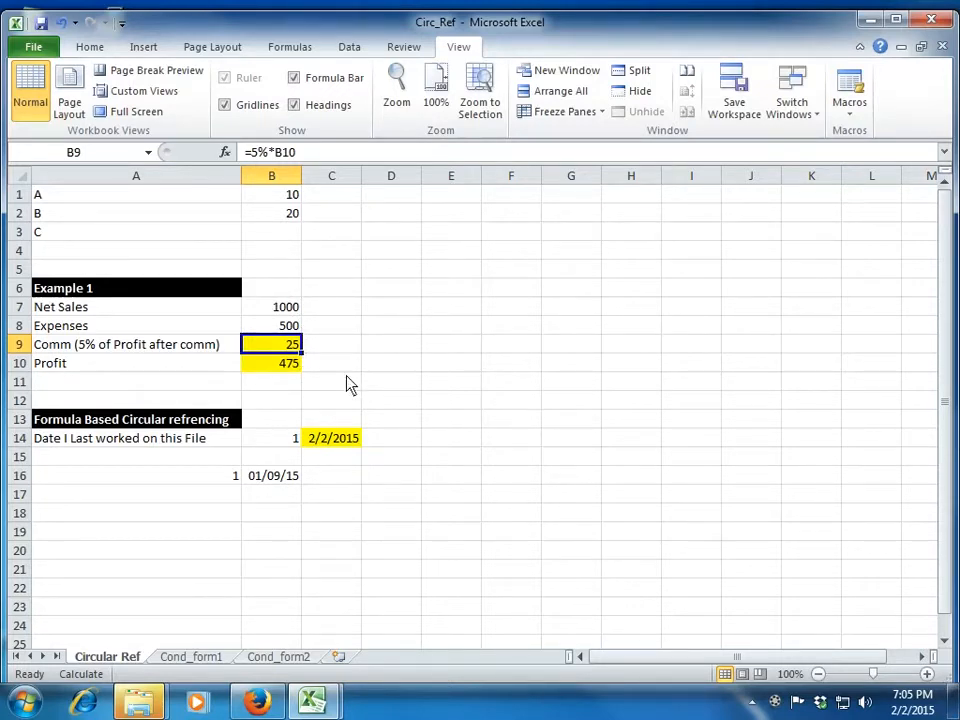
{"action": "key", "text": "Down"}
{"action": "key", "text": "Left"}
{"action": "key", "text": "Up"}
{"action": "key", "text": "Right"}
{"action": "key", "text": "Down"}
{"action": "key", "text": "Down"}
{"action": "key", "text": "Down"}
{"action": "key", "text": "Left"}
{"action": "key", "text": "Down"}
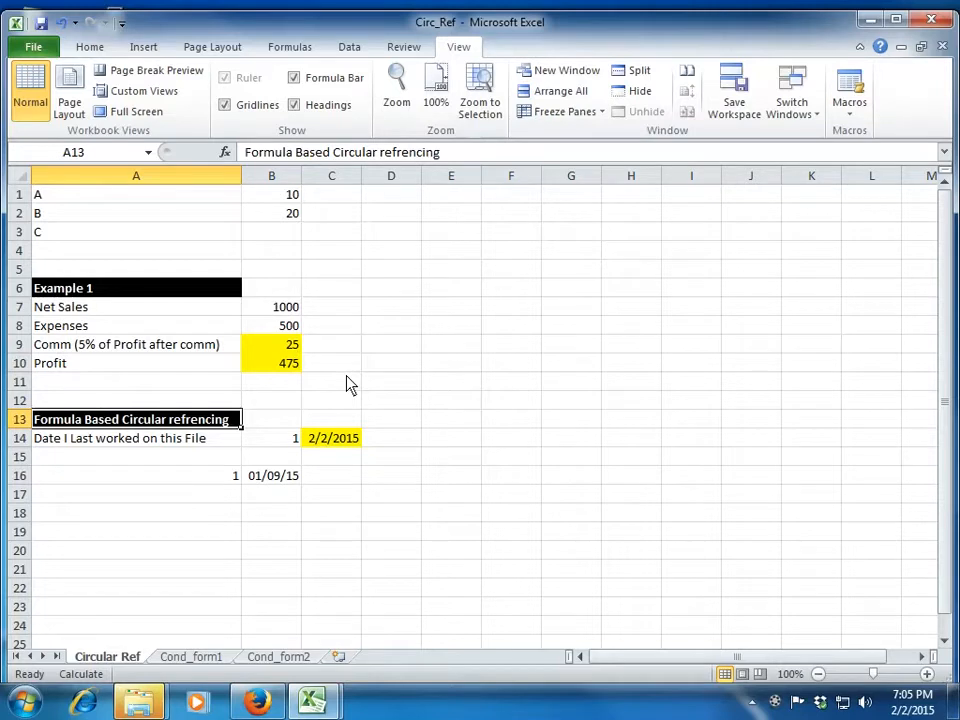
{"action": "key", "text": "Down"}
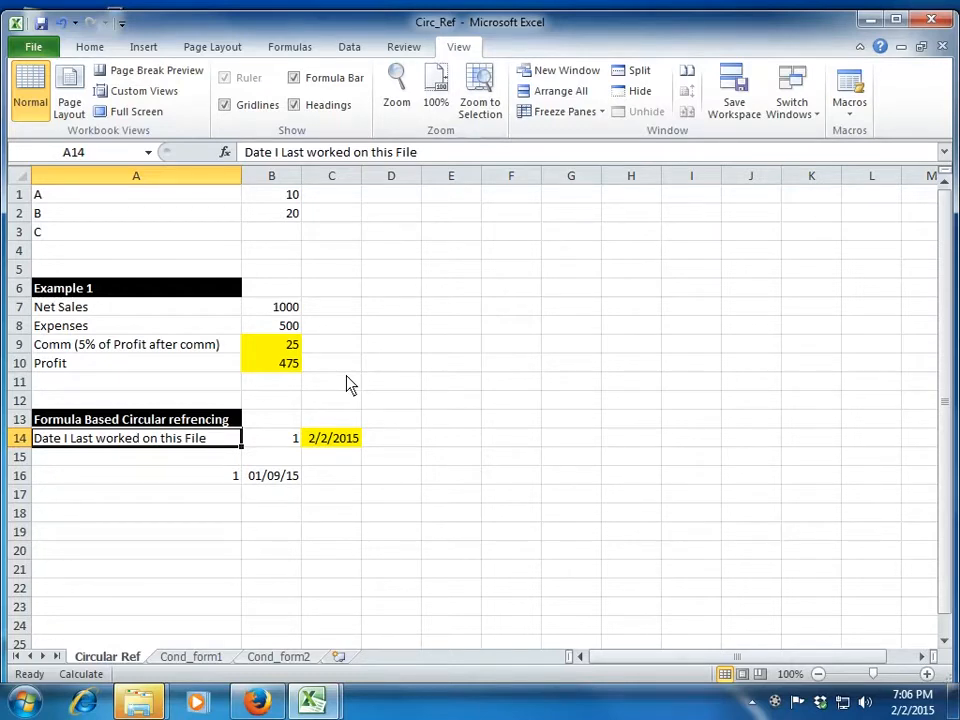
Step: Enter =TODAY() in C14 to show the current date
{"action": "key", "text": "Right"}
{"action": "key", "text": "Right"}
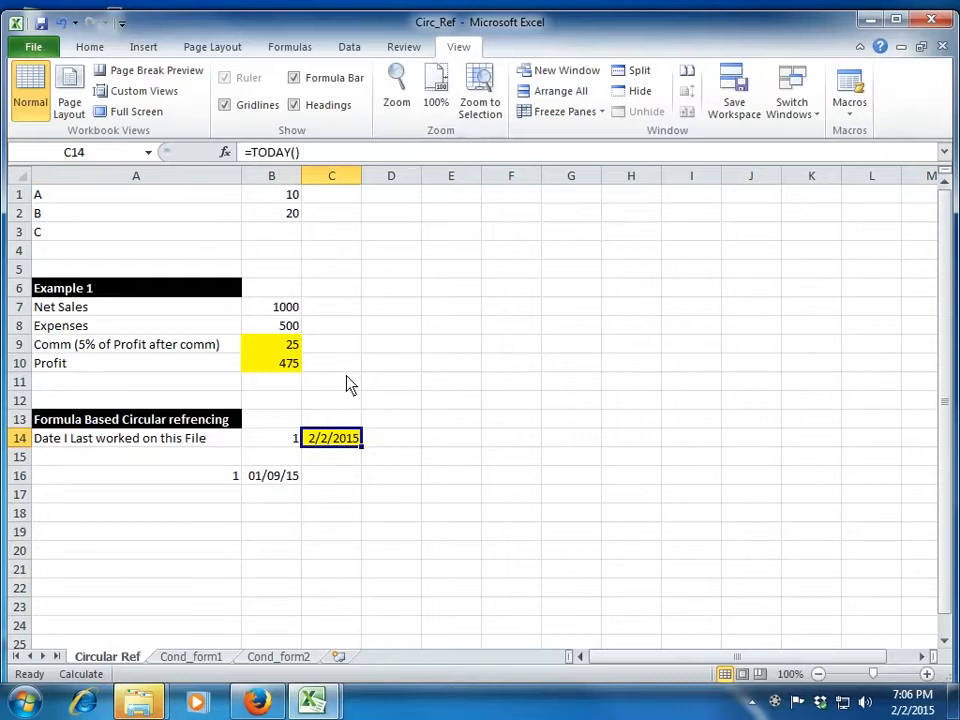
{"action": "type", "text": "="}
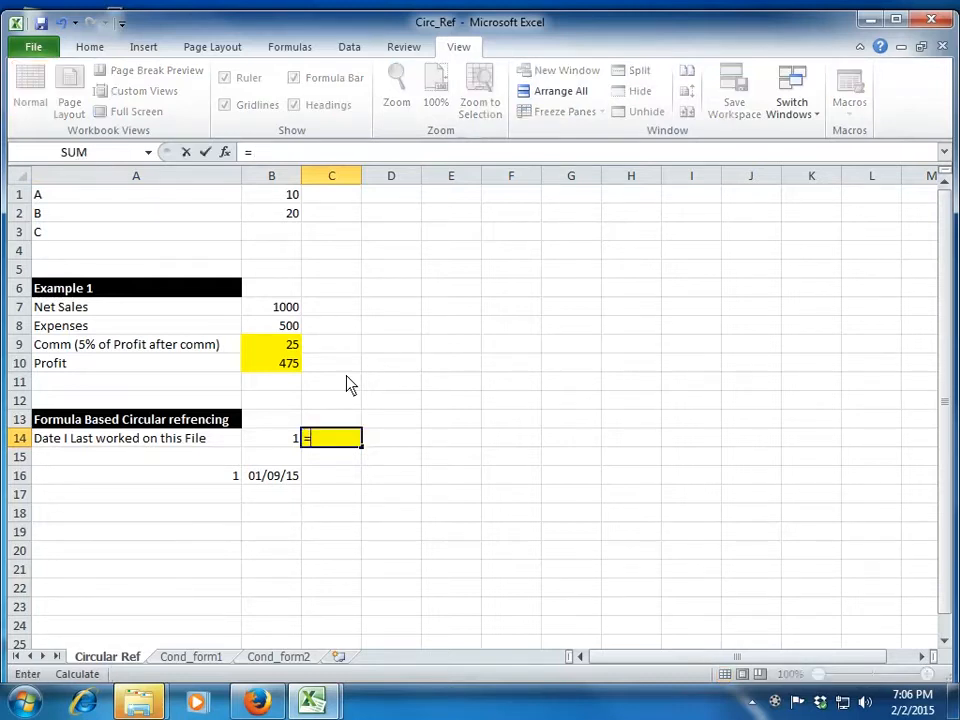
{"action": "type", "text": "today()"}
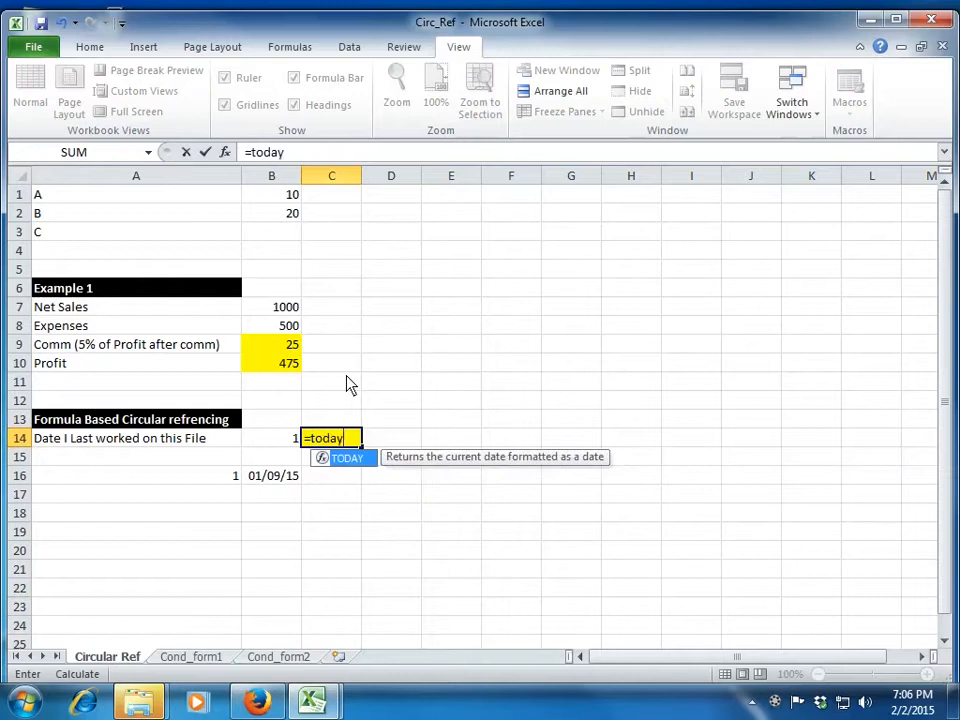
{"action": "key", "text": "Return"}
{"action": "key", "text": "Up"}
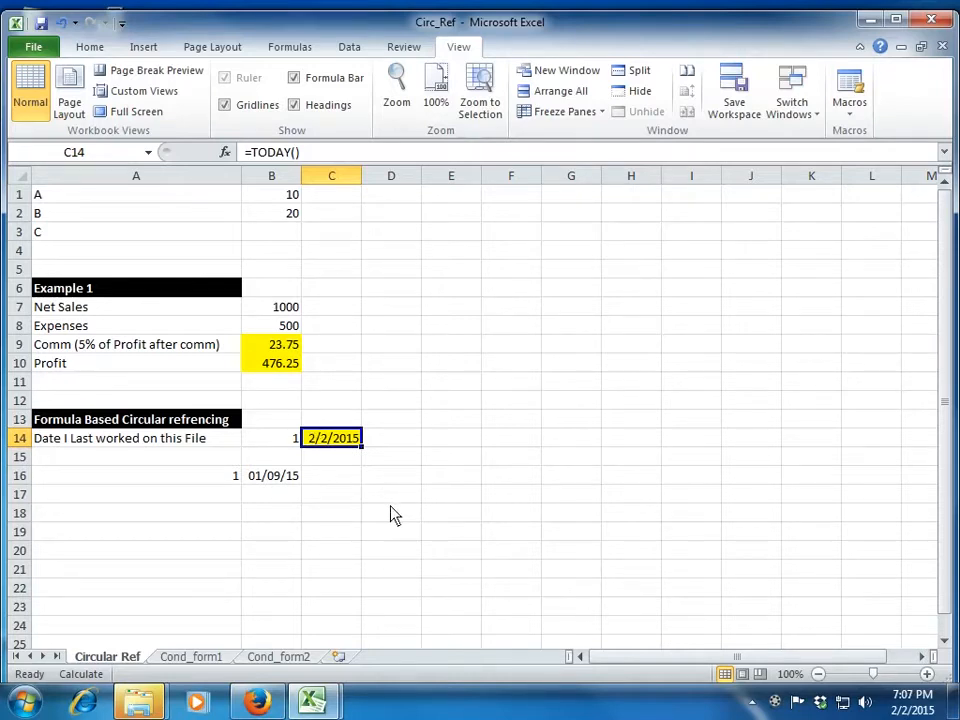
Step: Clear the 1 from B14, recalculating commission to 23.8125 and Profit to 476.1875
{"action": "key", "text": "Down"}
{"action": "key", "text": "Up"}
{"action": "key", "text": "Left"}
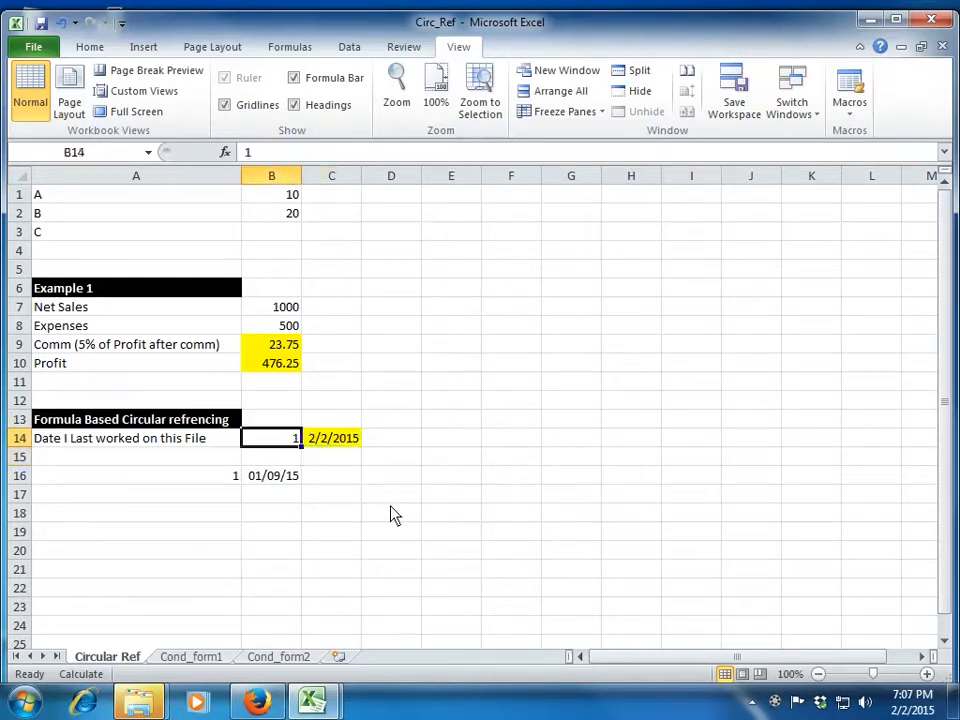
{"action": "key", "text": "Delete"}
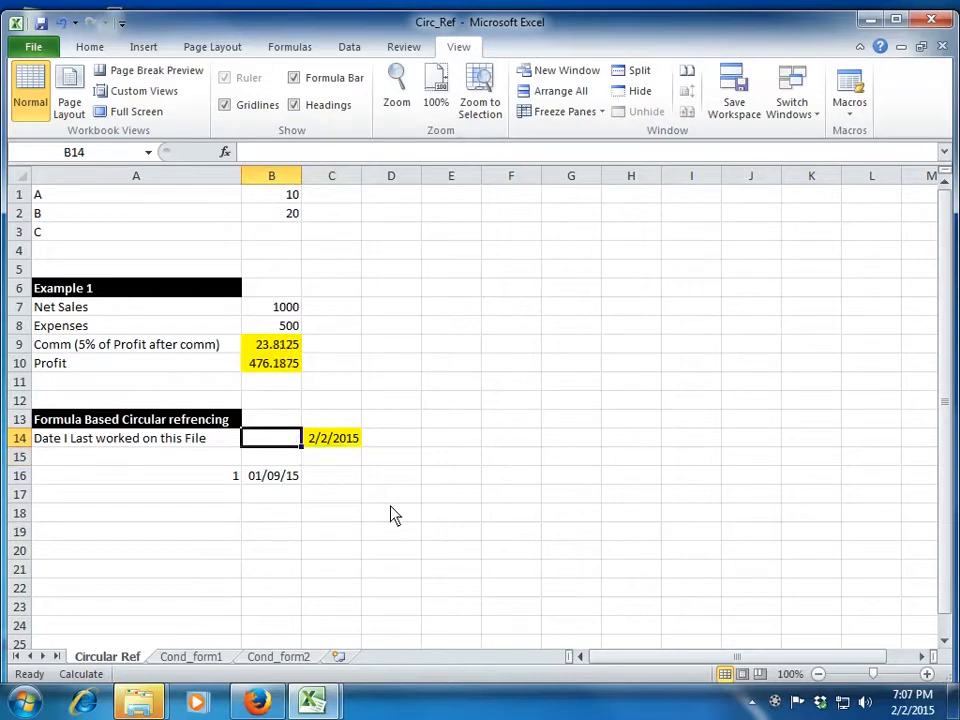
{"action": "key", "text": "Right"}
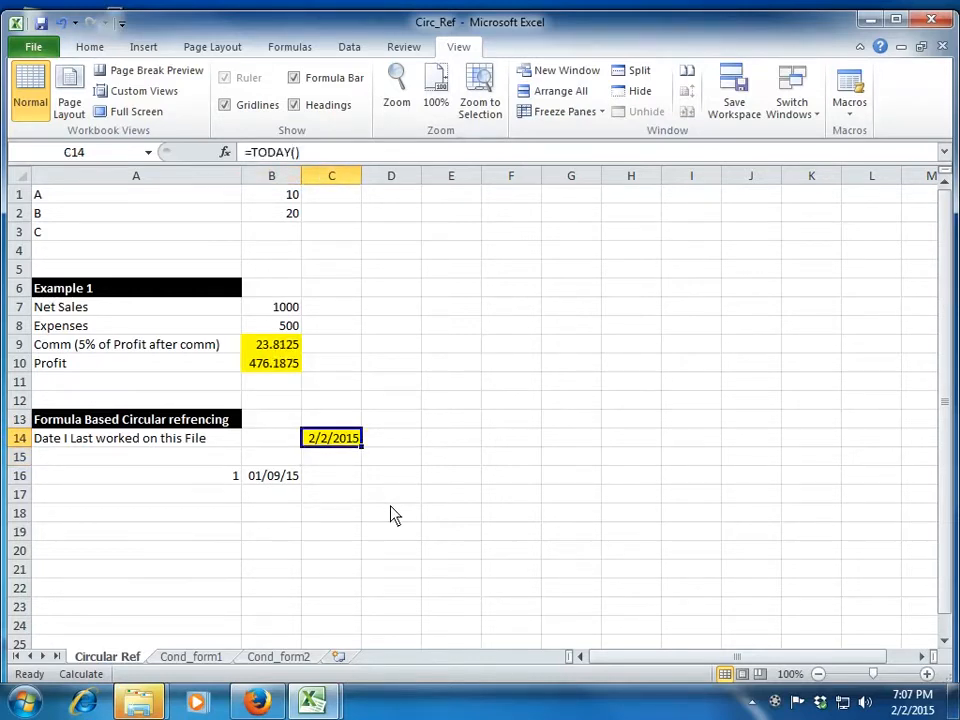
Step: Enter =IF(B14="",TODAY(),C14) in C14, picking B14 and C14 with arrow keys
{"action": "type", "text": "="}
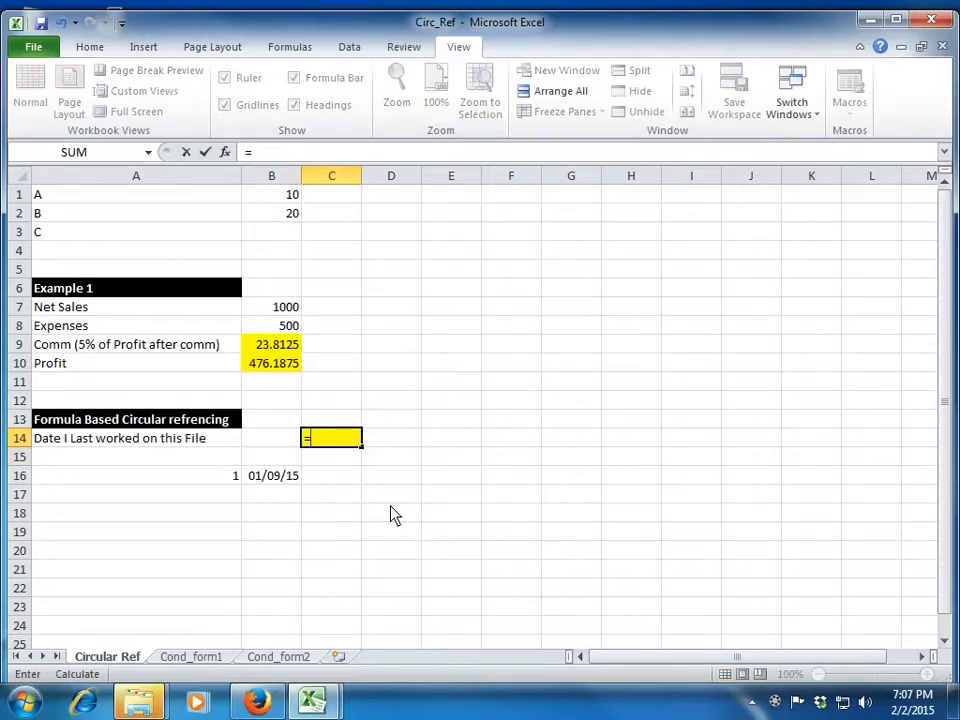
{"action": "type", "text": "if("}
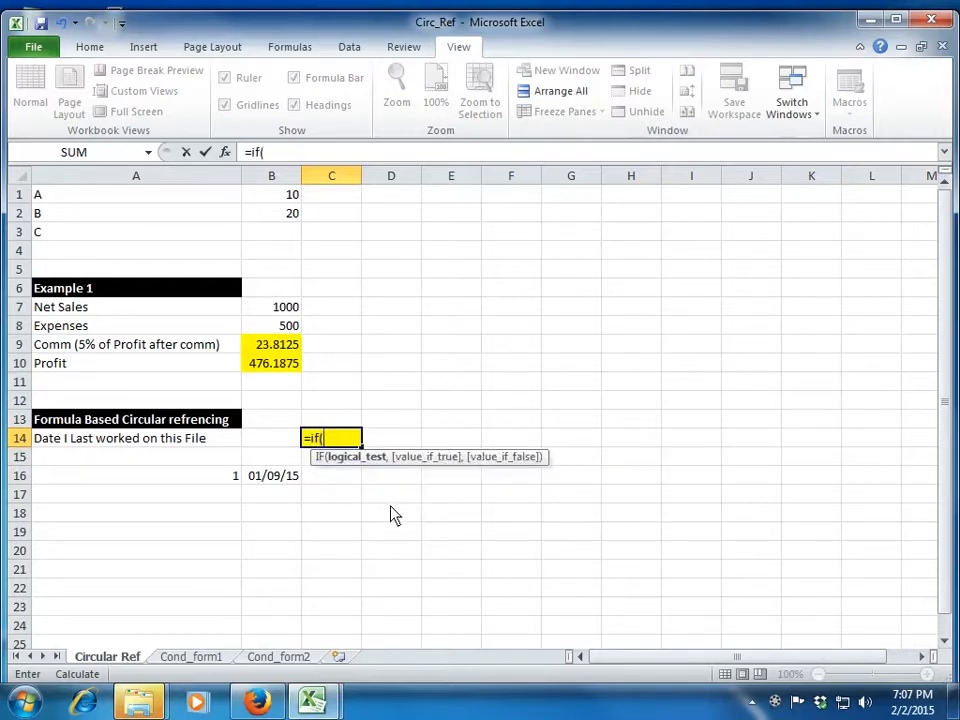
{"action": "key", "text": "Left"}
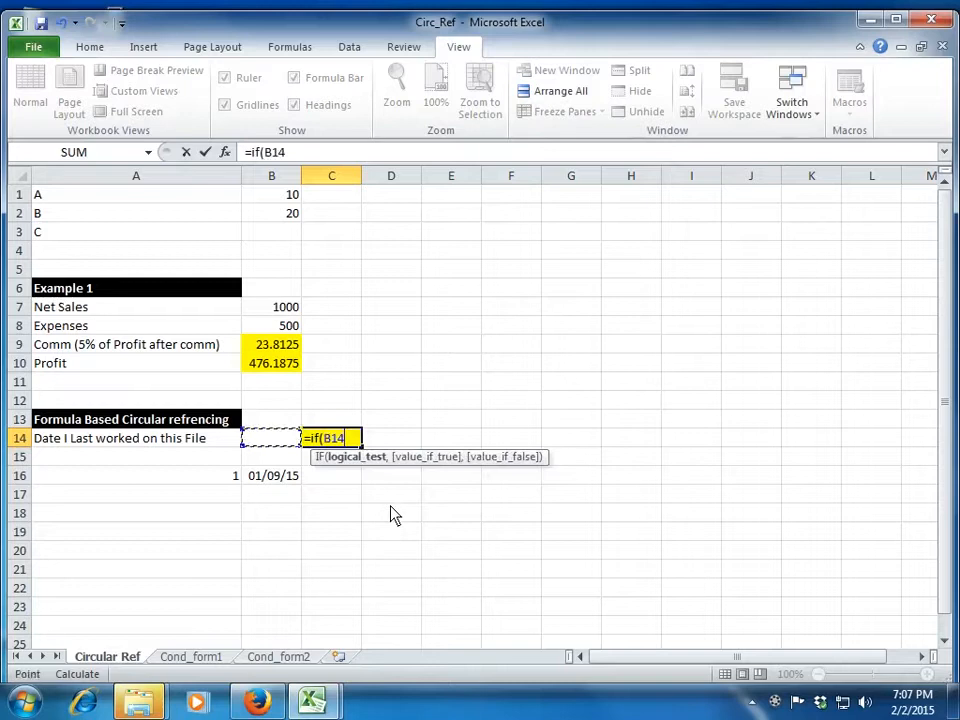
{"action": "type", "text": "="}
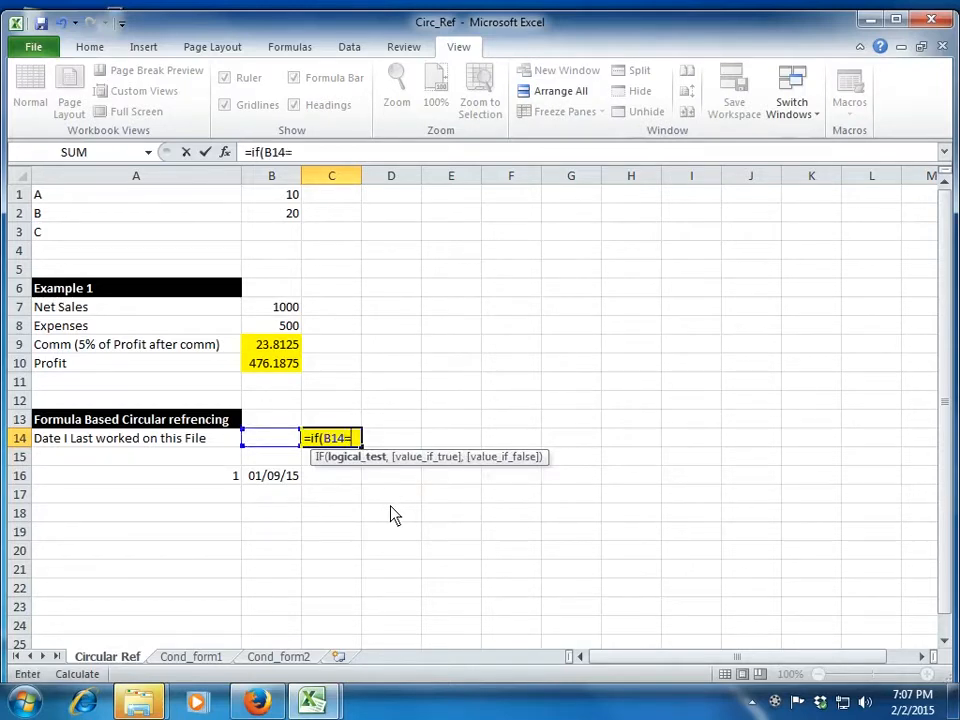
{"action": "type", "text": "\"\""}
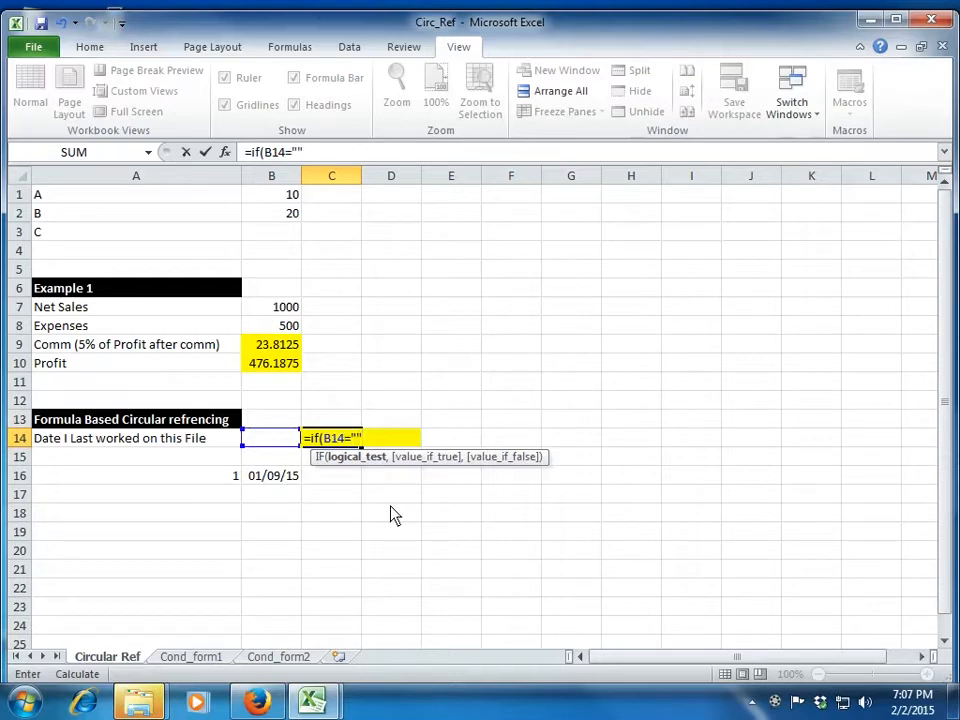
{"action": "type", "text": ",today"}
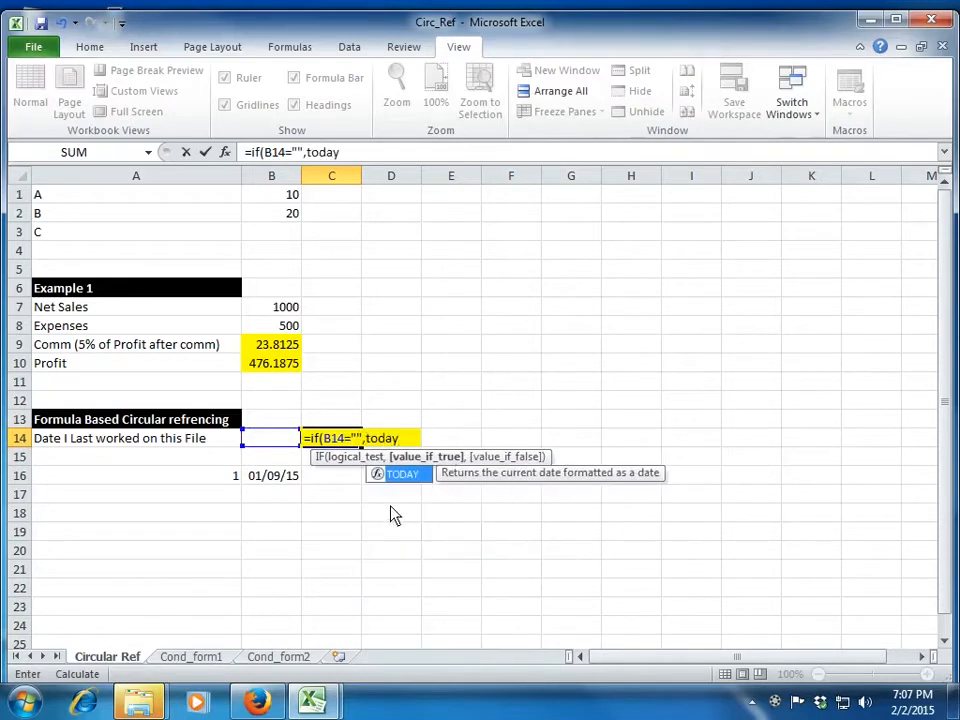
{"action": "type", "text": "(),"}
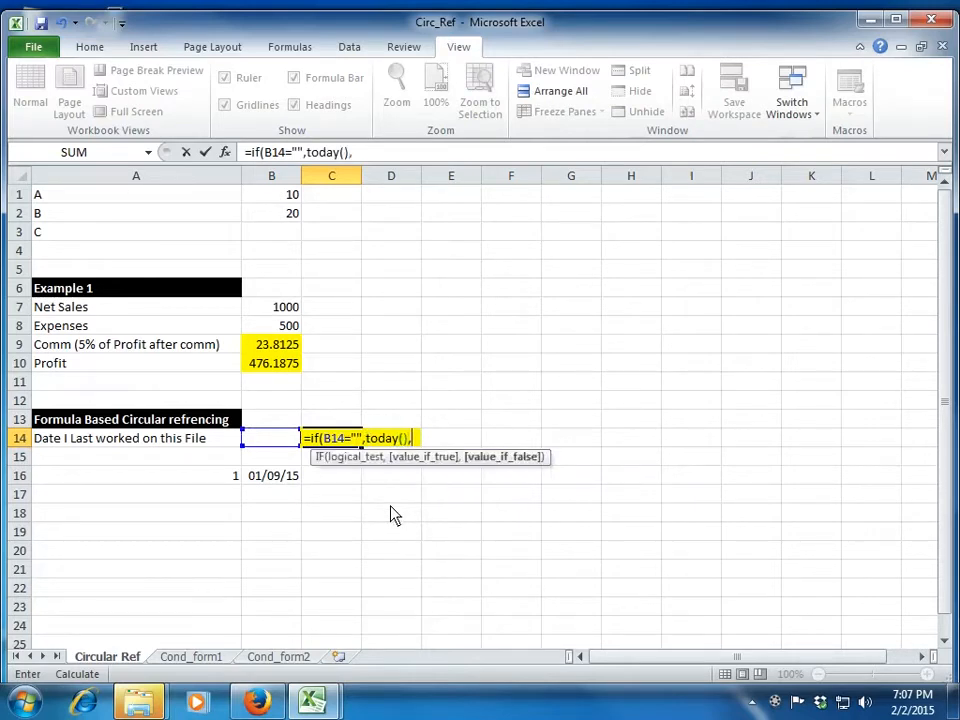
{"action": "key", "text": "Down"}
{"action": "key", "text": "Up"}
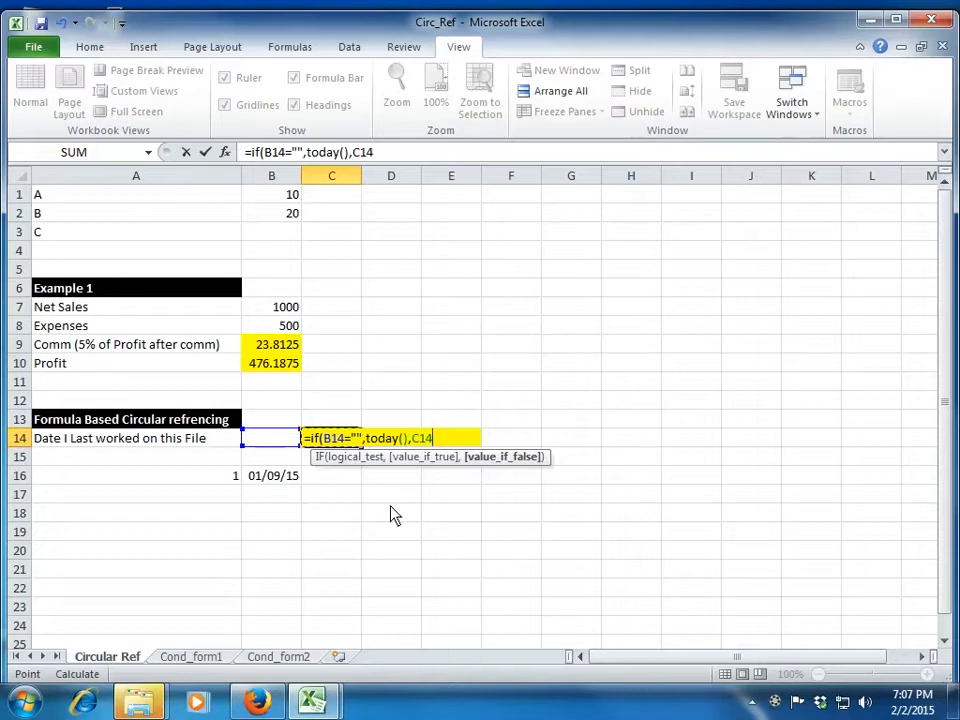
{"action": "type", "text": ")"}
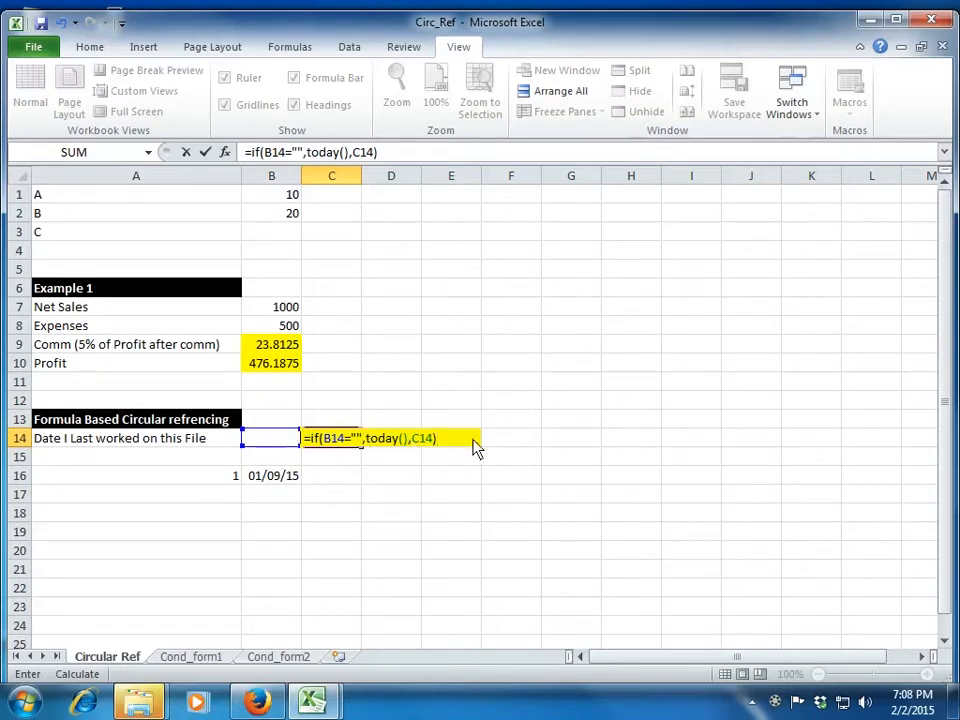
{"action": "key", "text": "Return"}
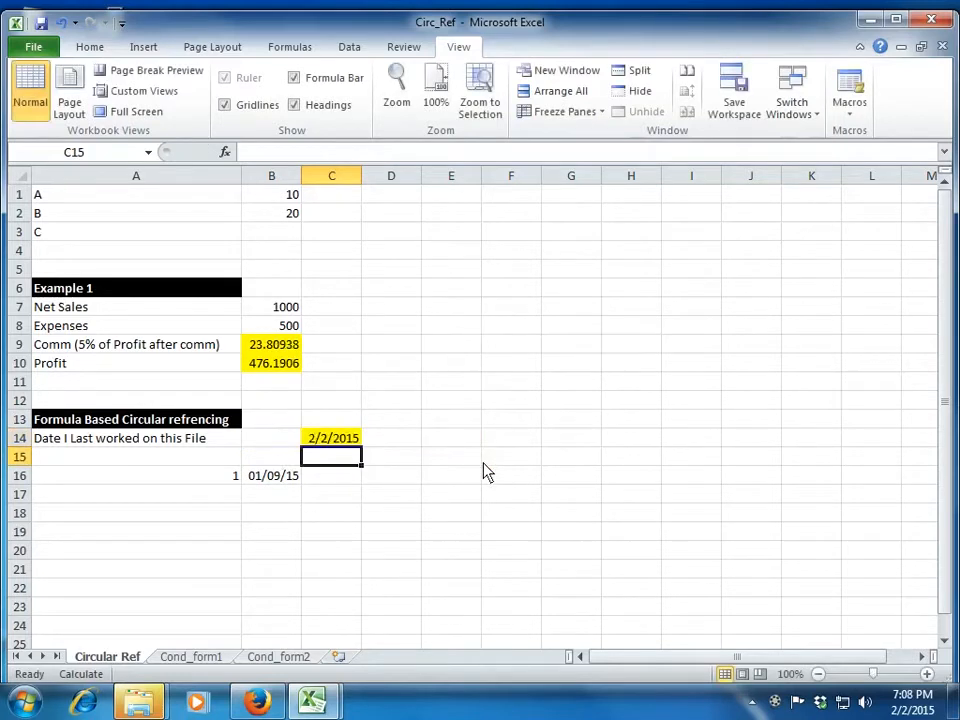
Step: Enter 1 in B14 and check that C14 still shows 2/2/2015
{"action": "key", "text": "Up"}
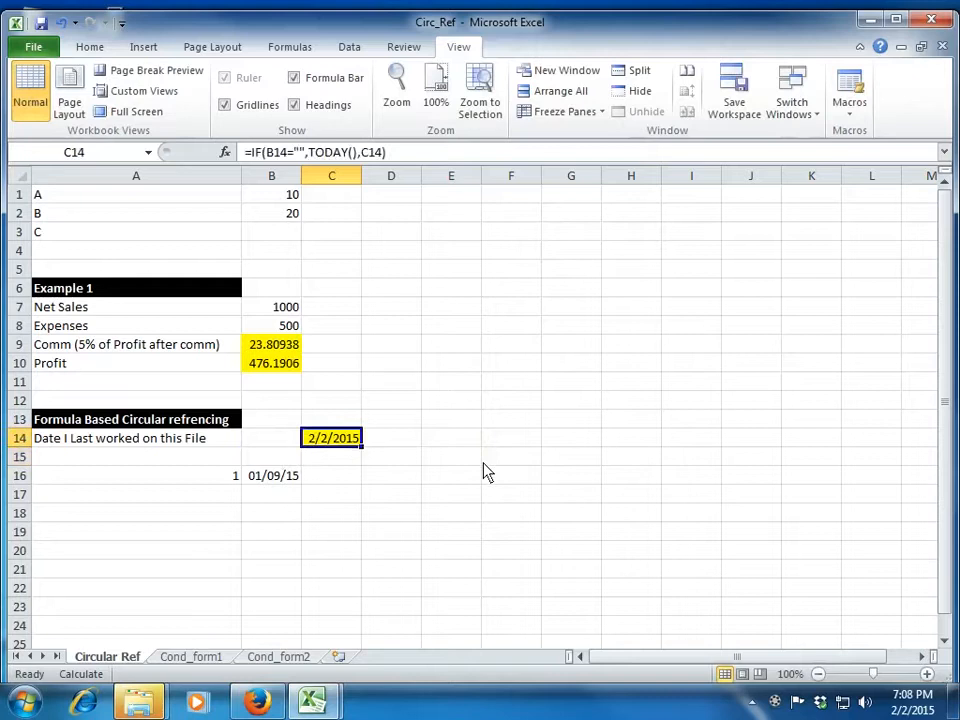
{"action": "key", "text": "Left"}
{"action": "type", "text": "1"}
{"action": "key", "text": "Return"}
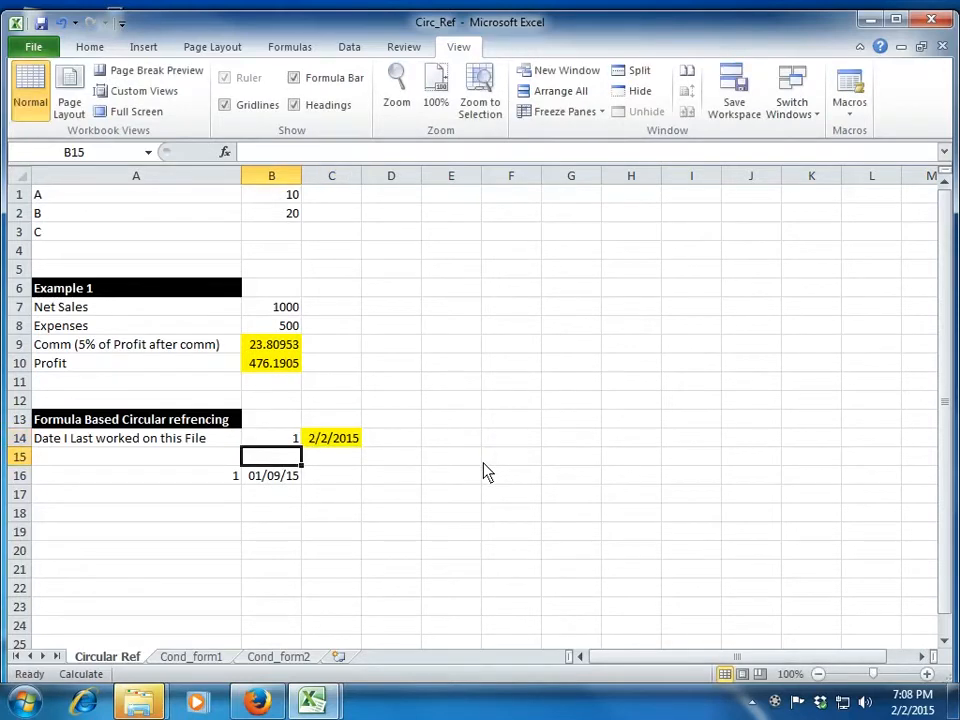
{"action": "key", "text": "Up"}
{"action": "key", "text": "Right"}
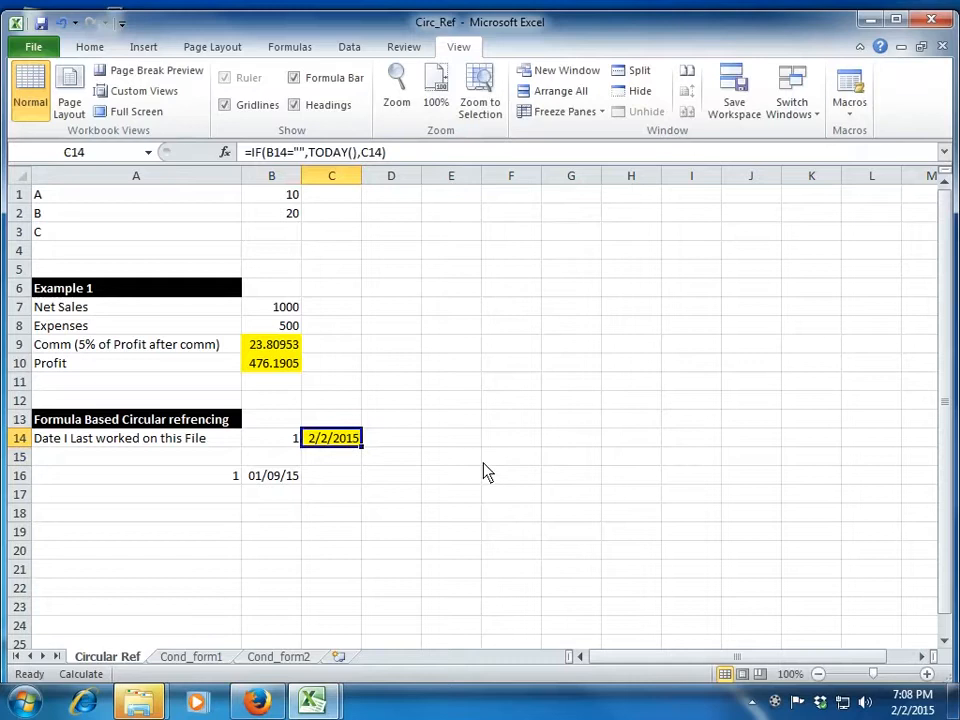
{"action": "key", "text": "Left"}
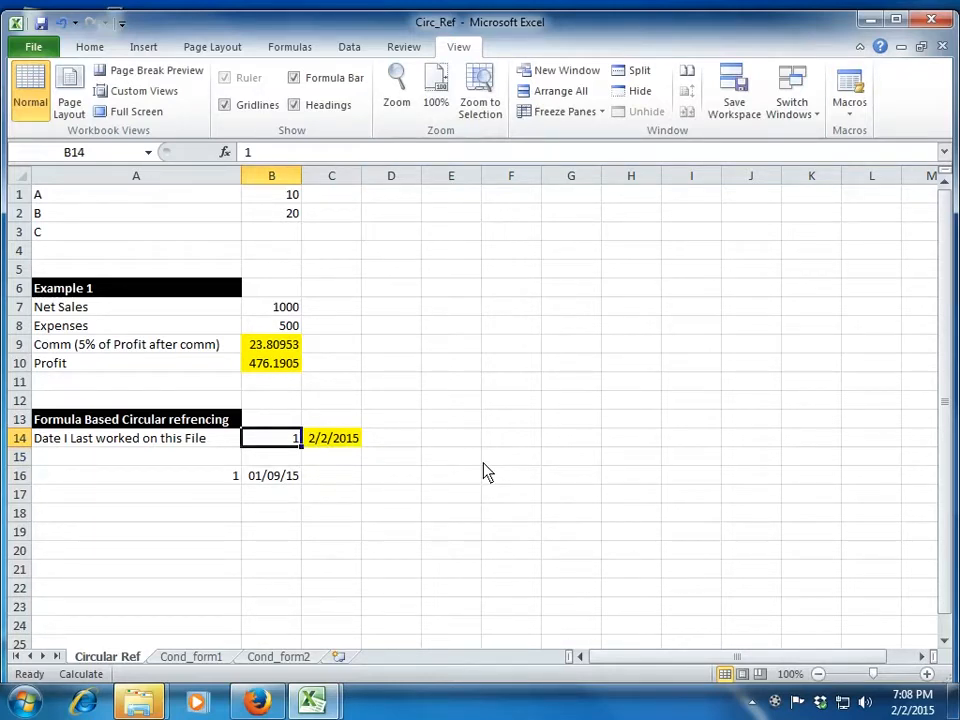
{"action": "key", "text": "Right"}
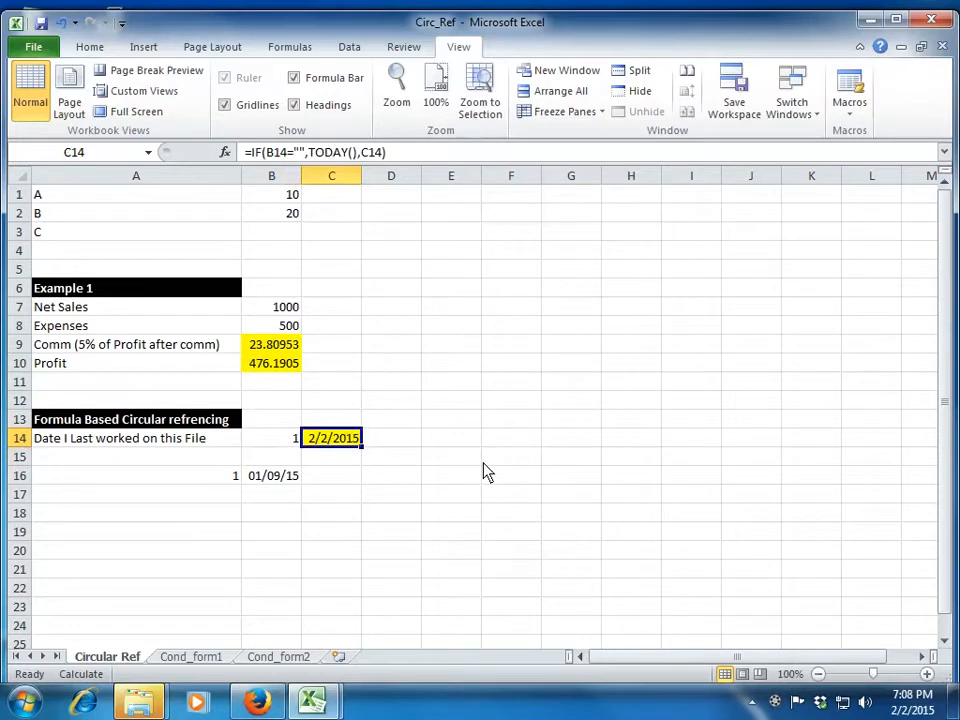
Step: Delete B14's value and retype 1
{"action": "key", "text": "Left"}
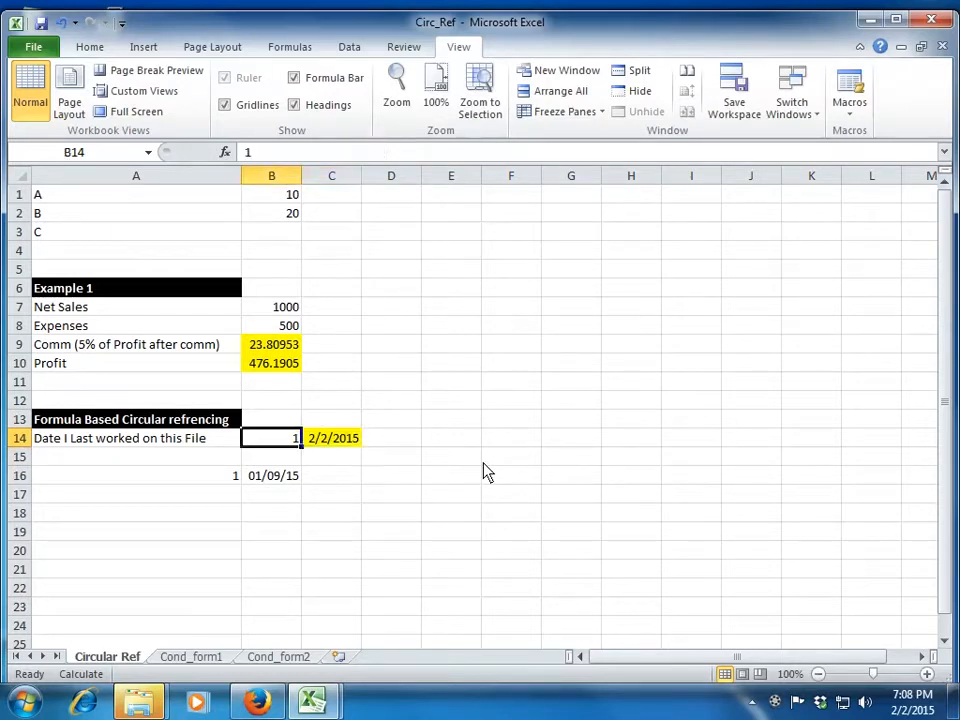
{"action": "key", "text": "Delete"}
{"action": "type", "text": "1"}
{"action": "key", "text": "Tab"}
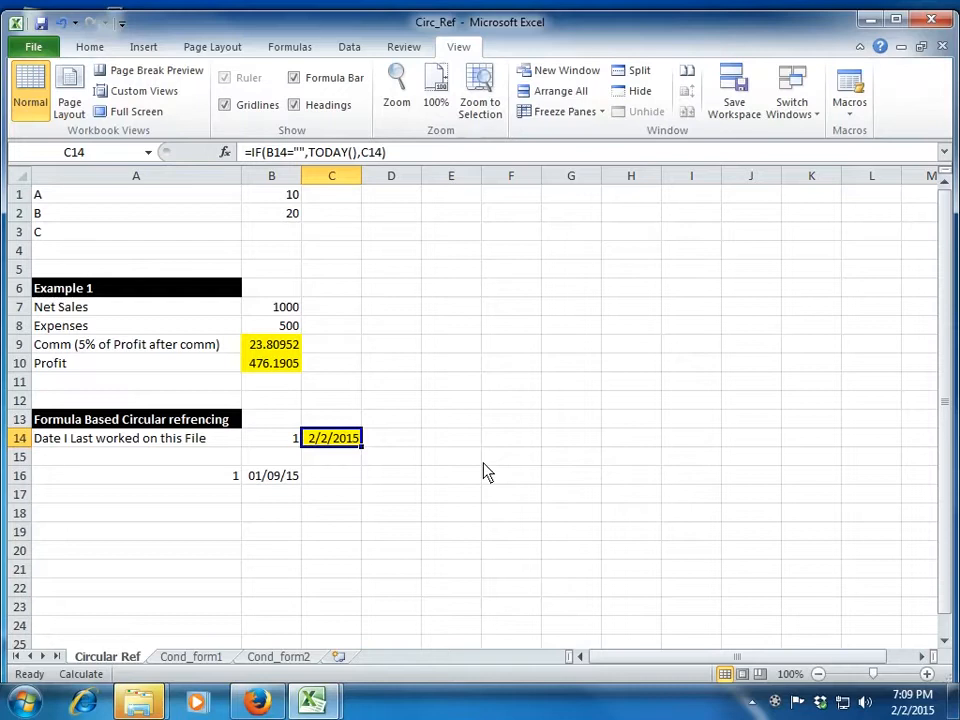
Step: Clear B14 again, check C14's result, then re-enter 1 and move down to B16
{"action": "key", "text": "Left"}
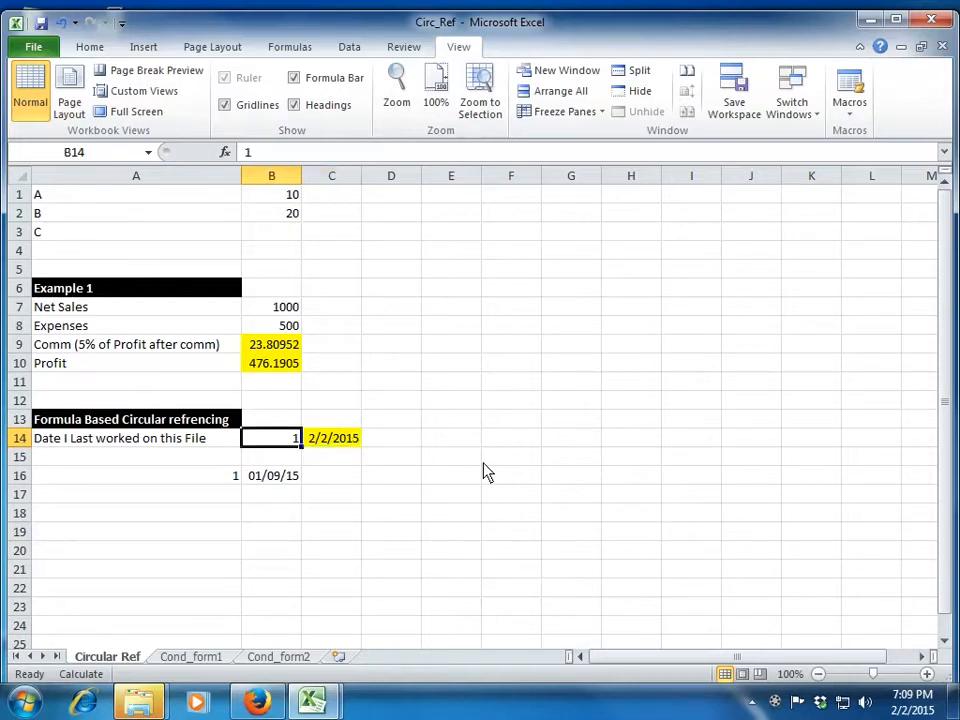
{"action": "key", "text": "Delete"}
{"action": "key", "text": "Right"}
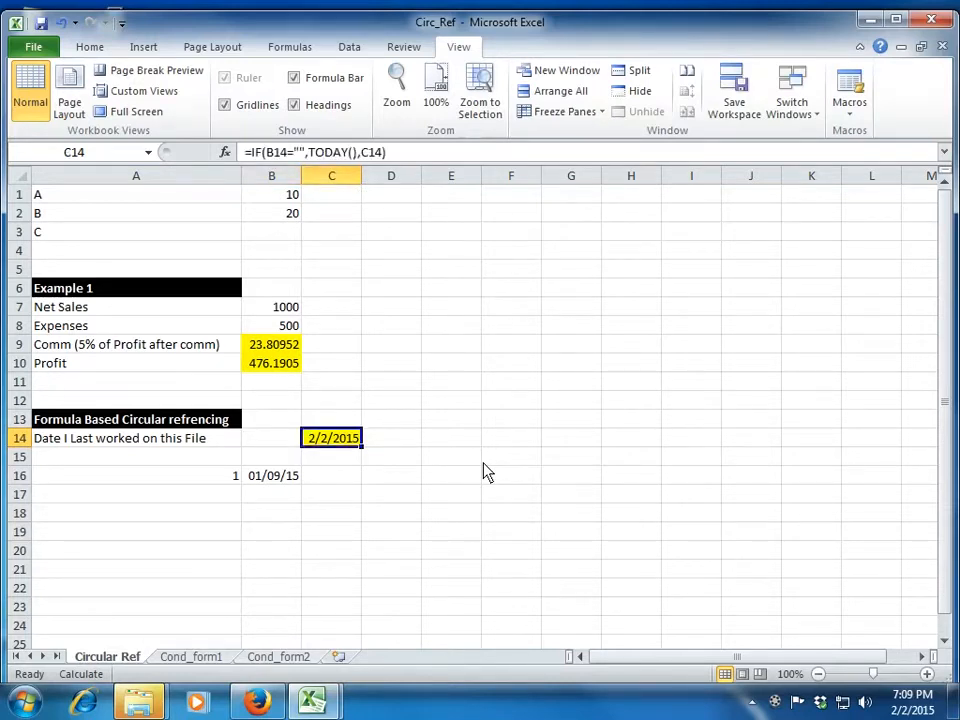
{"action": "key", "text": "Left"}
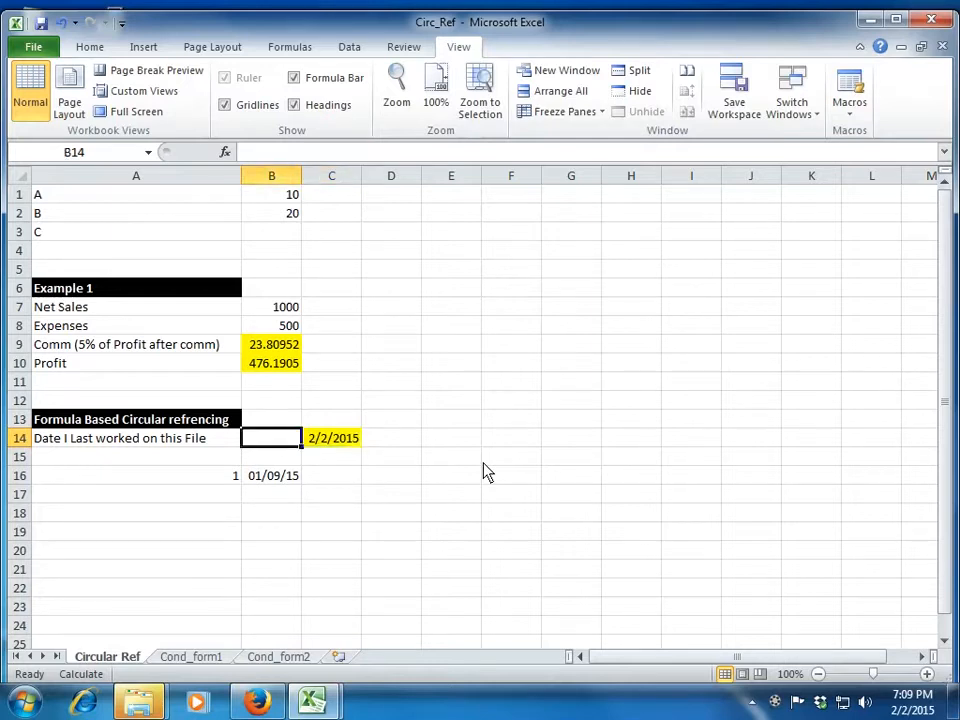
{"action": "type", "text": "1"}
{"action": "key", "text": "Return"}
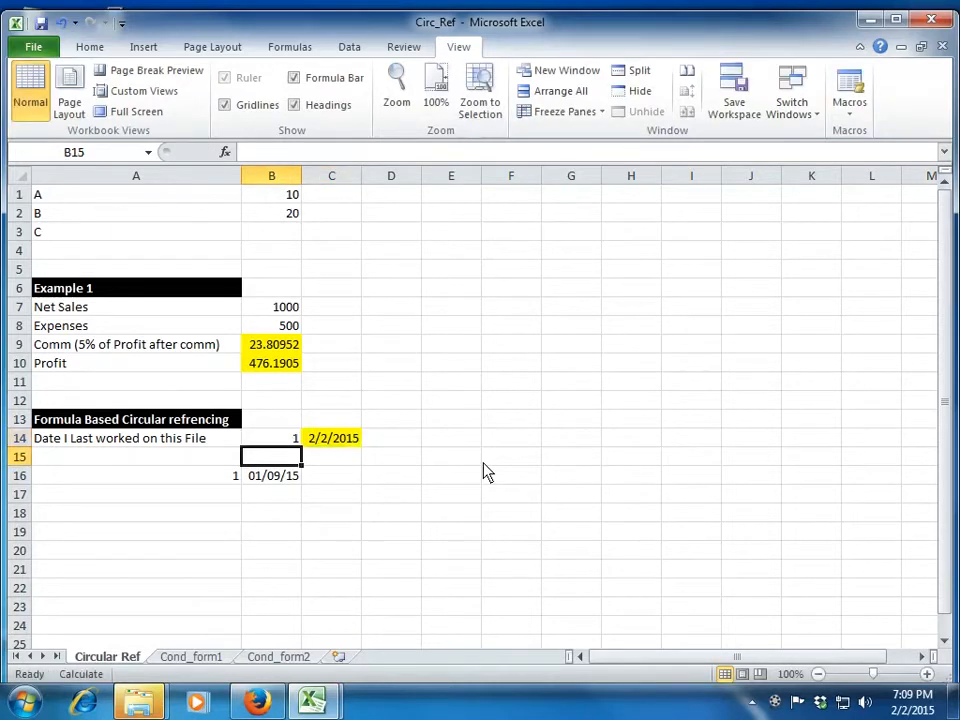
{"action": "key", "text": "Up"}
{"action": "key", "text": "Right"}
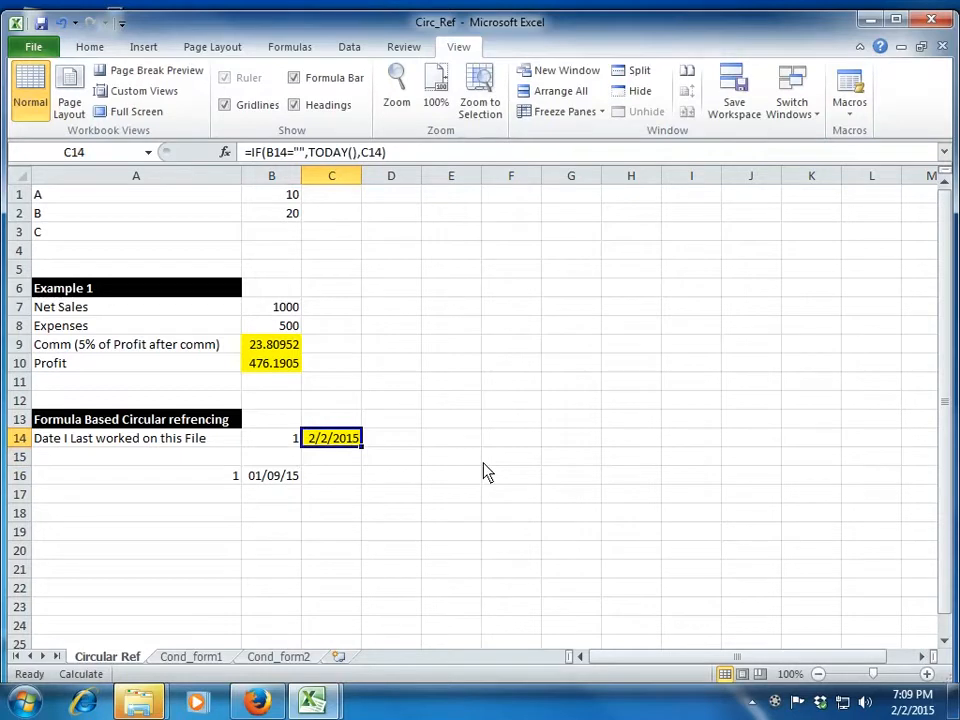
{"action": "key", "text": "Left"}
{"action": "key", "text": "Down"}
{"action": "key", "text": "Down"}
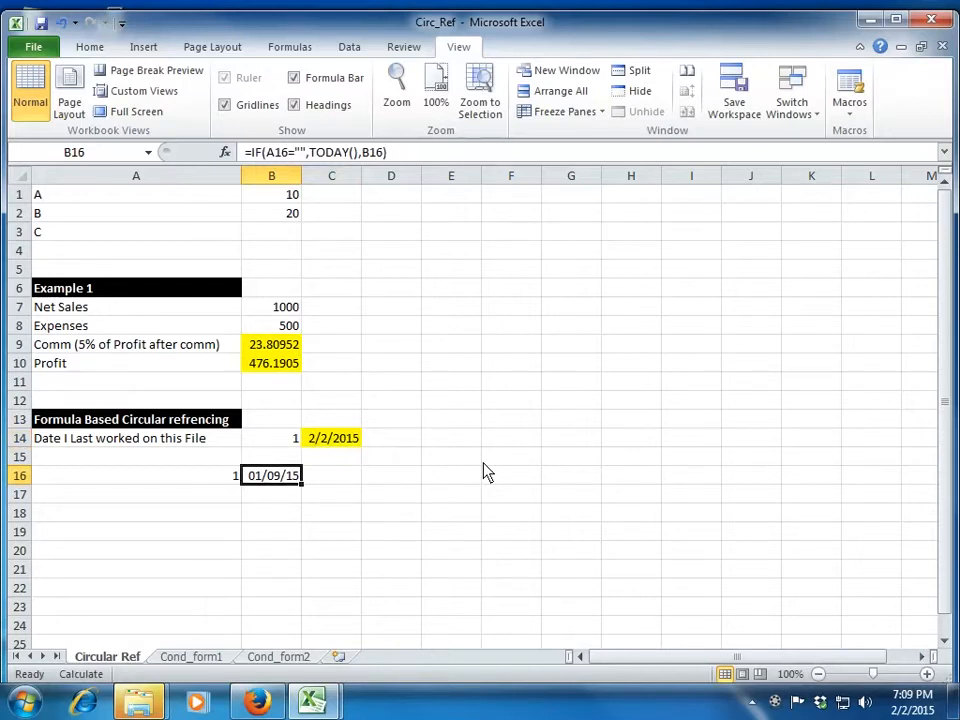
{"action": "key", "text": "Left"}
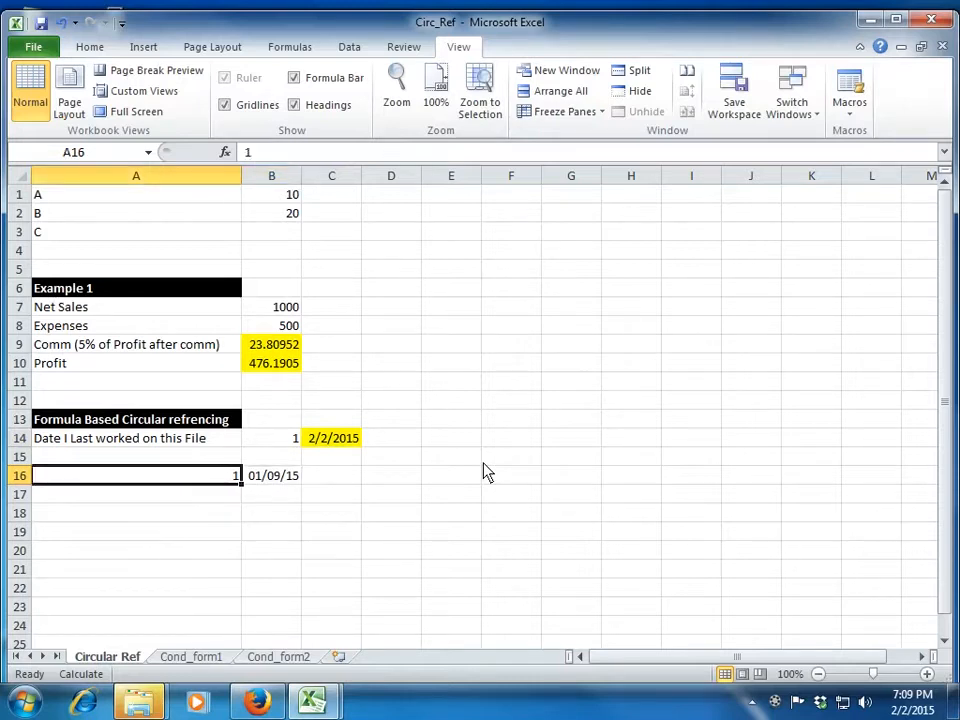
{"action": "key", "text": "Right"}
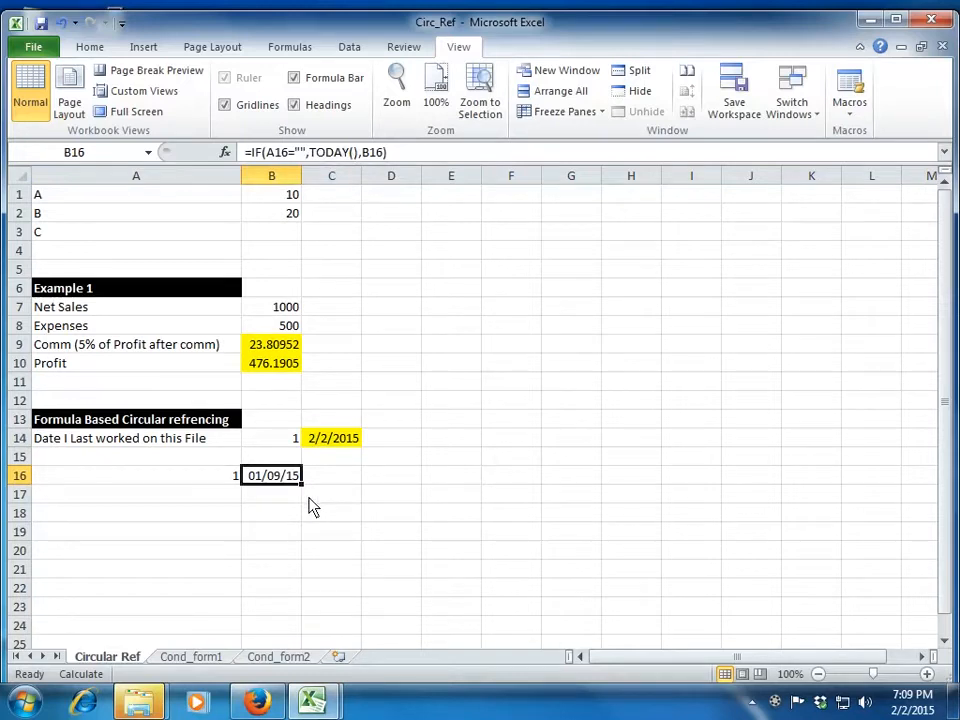
{"action": "key", "text": "Left"}
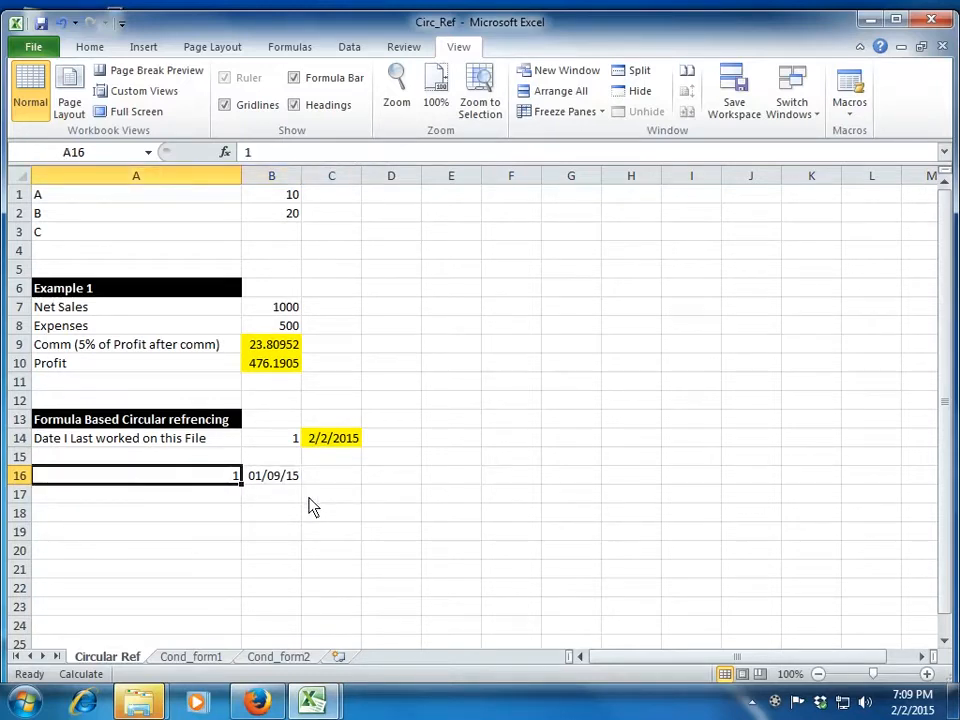
{"action": "key", "text": "Right"}
{"action": "key", "text": "Left"}
{"action": "key", "text": "Delete"}
{"action": "key", "text": "Down"}
{"action": "key", "text": "Up"}
{"action": "key", "text": "Right"}
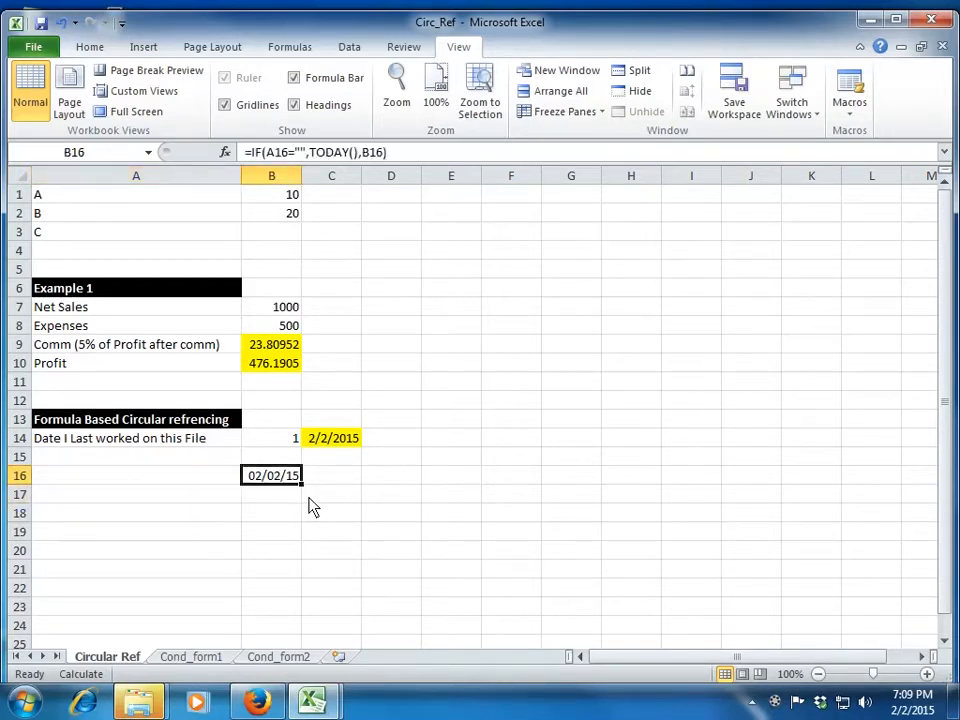
{"action": "key", "text": "ctrl+z"}
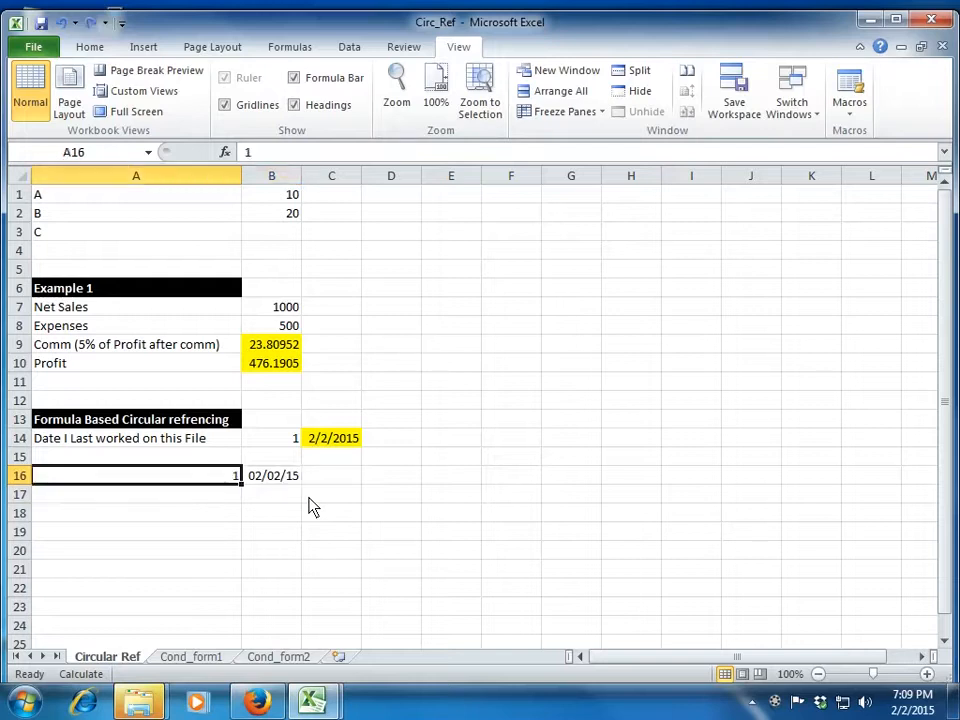
{"action": "key", "text": "Down"}
{"action": "key", "text": "Up"}
{"action": "key", "text": "Right"}
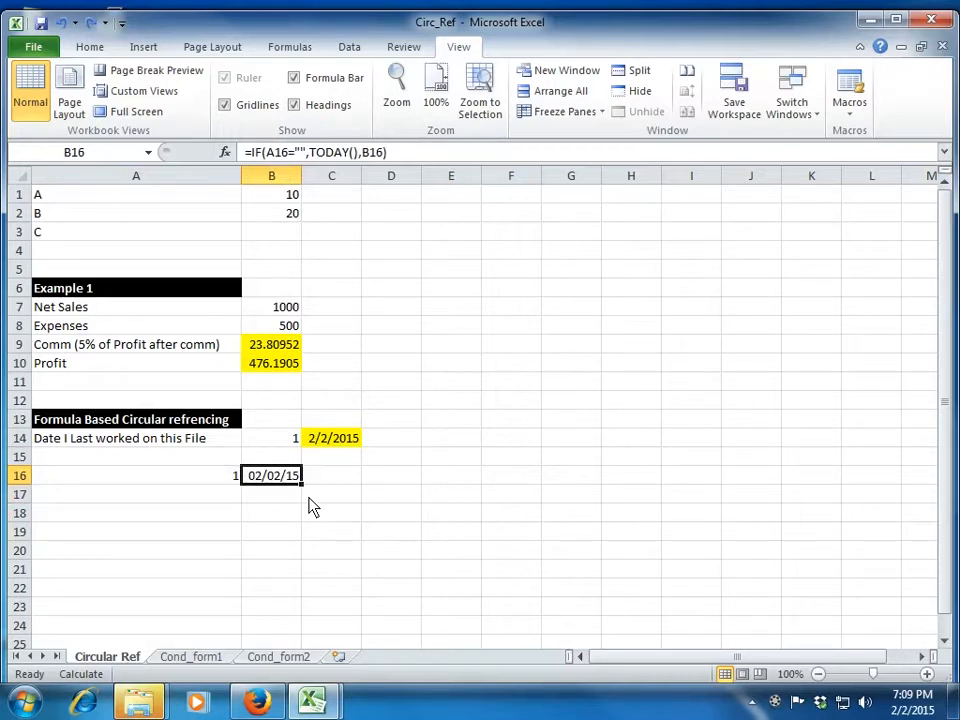
{"action": "key", "text": "Up"}
{"action": "key", "text": "Up"}
{"action": "key", "text": "Up"}
{"action": "key", "text": "Up"}
{"action": "key", "text": "Up"}
{"action": "key", "text": "Up"}
{"action": "key", "text": "Up"}
{"action": "key", "text": "Up"}
{"action": "key", "text": "Up"}
{"action": "key", "text": "Up"}
{"action": "key", "text": "Up"}
{"action": "key", "text": "Up"}
{"action": "key", "text": "Up"}
{"action": "key", "text": "Up"}
{"action": "key", "text": "Up"}
{"action": "key", "text": "Down"}
{"action": "key", "text": "Down"}
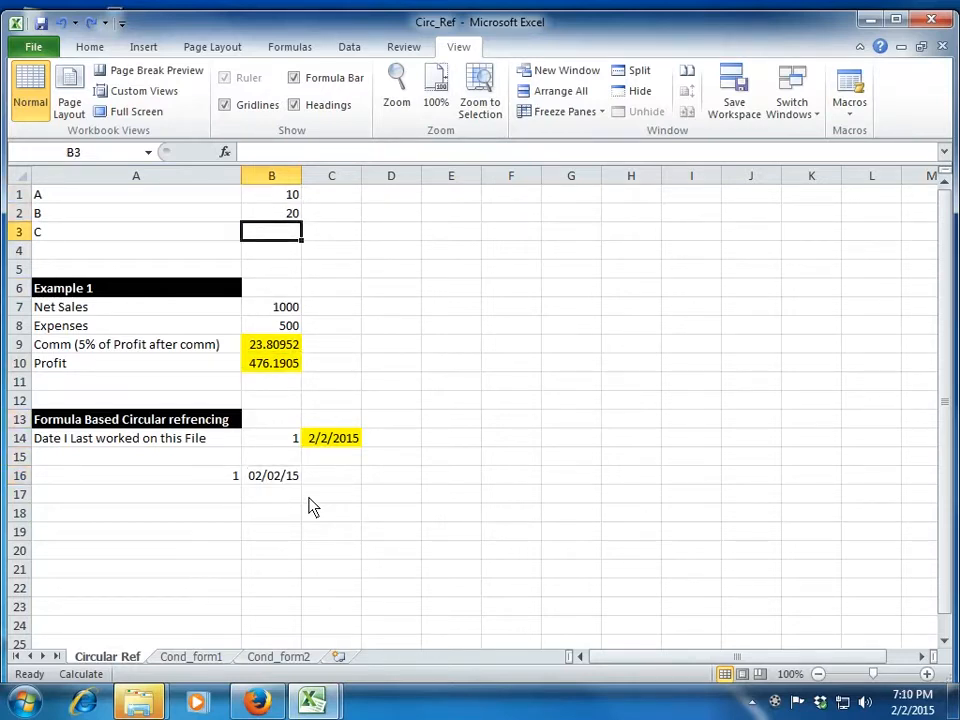
Step: Enter the self-referencing formula =SUM(B1:B3) in B3
{"action": "type", "text": "=sum("}
{"action": "key", "text": "Up"}
{"action": "key", "text": "Down"}
{"action": "key", "text": "shift+Up"}
{"action": "key", "text": "shift+Up"}
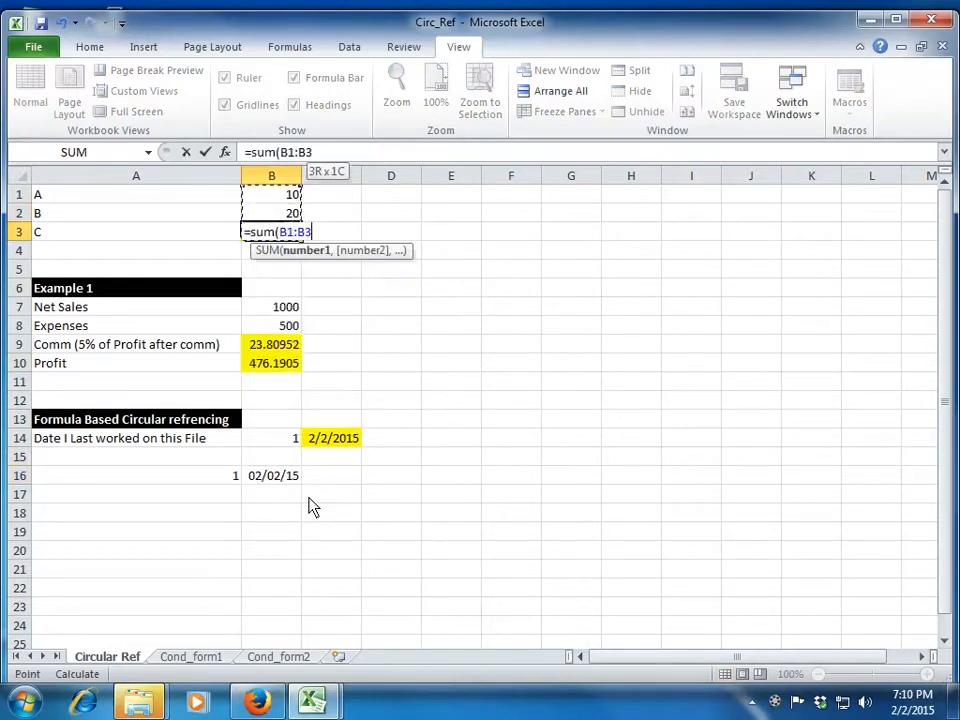
{"action": "type", "text": ")"}
{"action": "key", "text": "Return"}
{"action": "key", "text": "Up"}
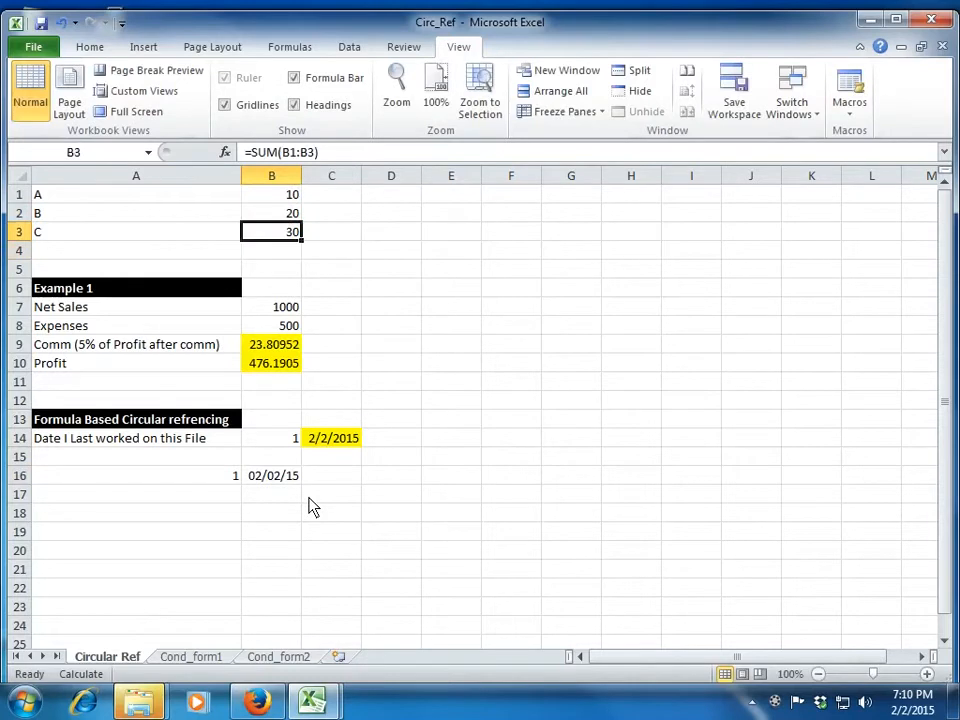
Step: Enable iterative calculation in File > Options > Formulas
{"action": "left_click", "coordinate": [30, 47]}
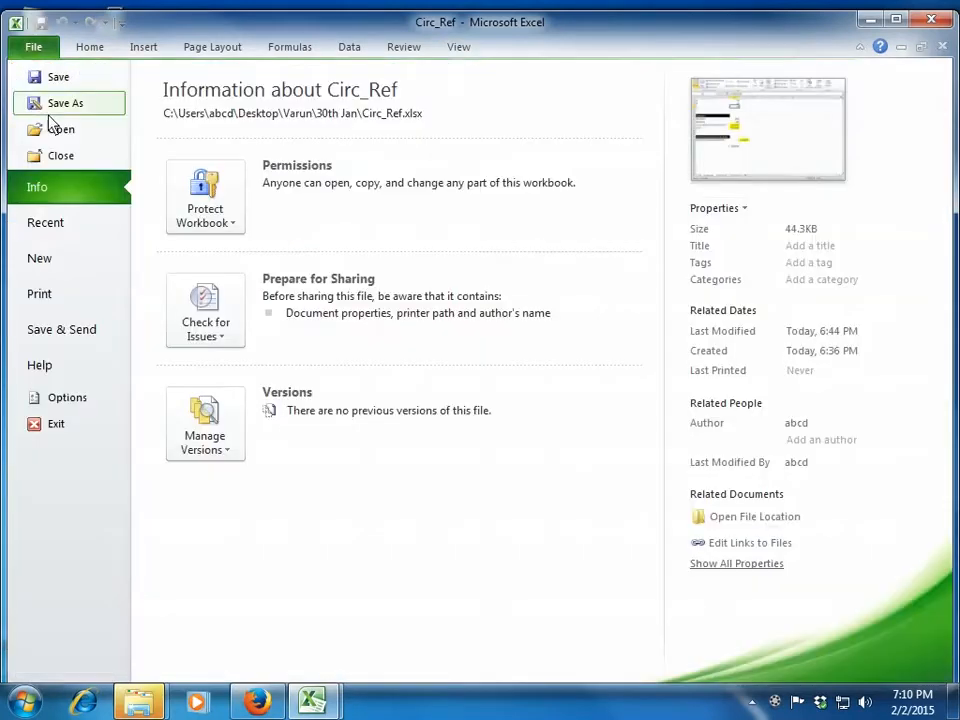
{"action": "left_click", "coordinate": [88, 397]}
{"action": "left_click", "coordinate": [150, 107]}
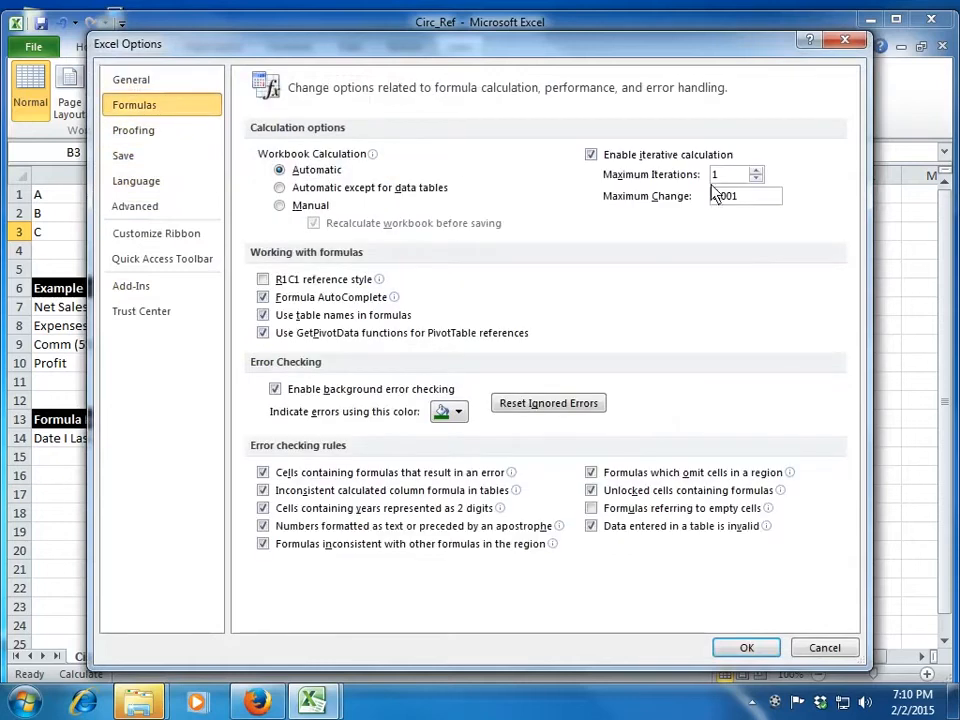
{"action": "left_click", "coordinate": [758, 648]}
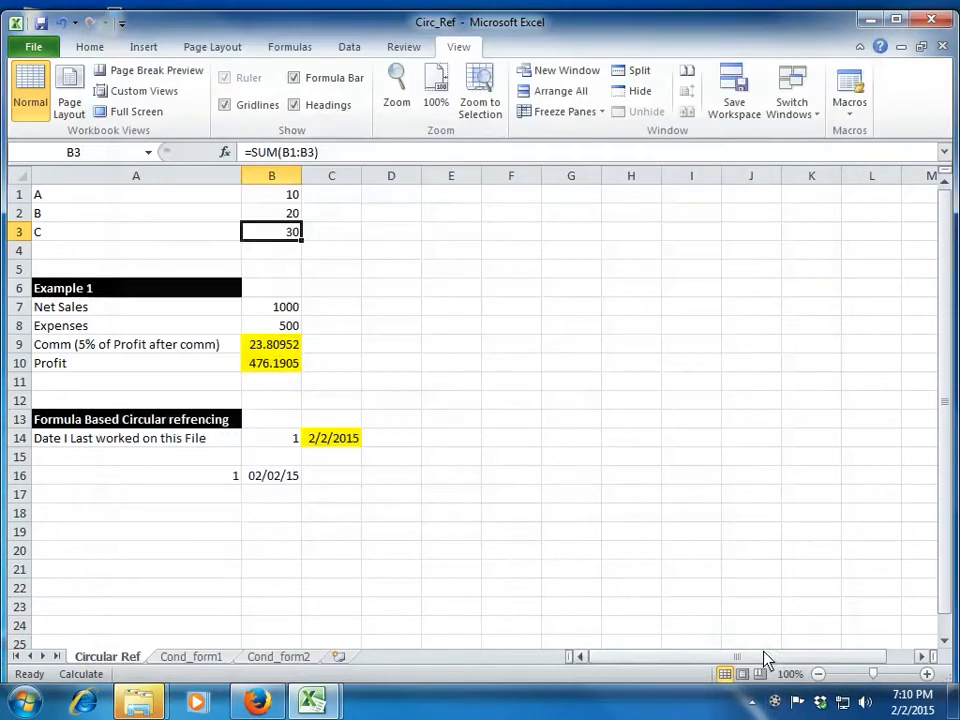
Step: Recalculate with F9 until B3 totals 600, then switch to the Cond_form1 sheet
{"action": "key", "text": "F9"}
{"action": "key", "text": "F9"}
{"action": "key", "text": "F9"}
{"action": "key", "text": "F9"}
{"action": "key", "text": "F9"}
{"action": "key", "text": "F9"}
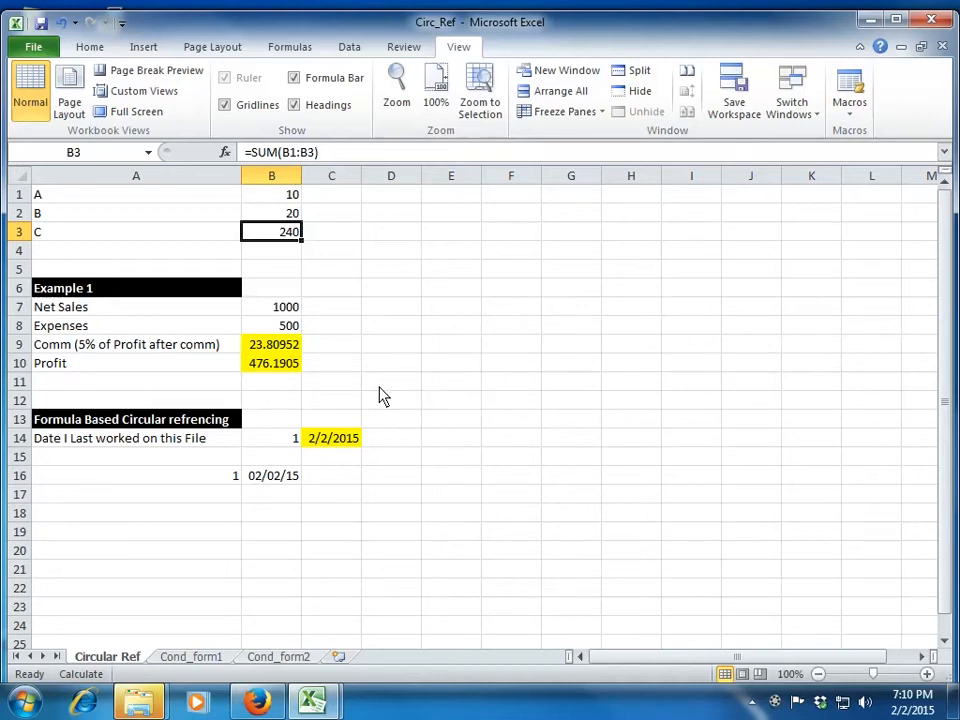
{"action": "key", "text": "F9"}
{"action": "key", "text": "F9"}
{"action": "key", "text": "F9"}
{"action": "key", "text": "F9"}
{"action": "key", "text": "F9"}
{"action": "key", "text": "F9"}
{"action": "key", "text": "F9"}
{"action": "key", "text": "F9"}
{"action": "key", "text": "F9"}
{"action": "key", "text": "F9"}
{"action": "key", "text": "F9"}
{"action": "key", "text": "F9"}
{"action": "key", "text": "Down"}
{"action": "key", "text": "Down"}
{"action": "key", "text": "Down"}
{"action": "key", "text": "Down"}
{"action": "key", "text": "Down"}
{"action": "key", "text": "Down"}
{"action": "key", "text": "Down"}
{"action": "key", "text": "Down"}
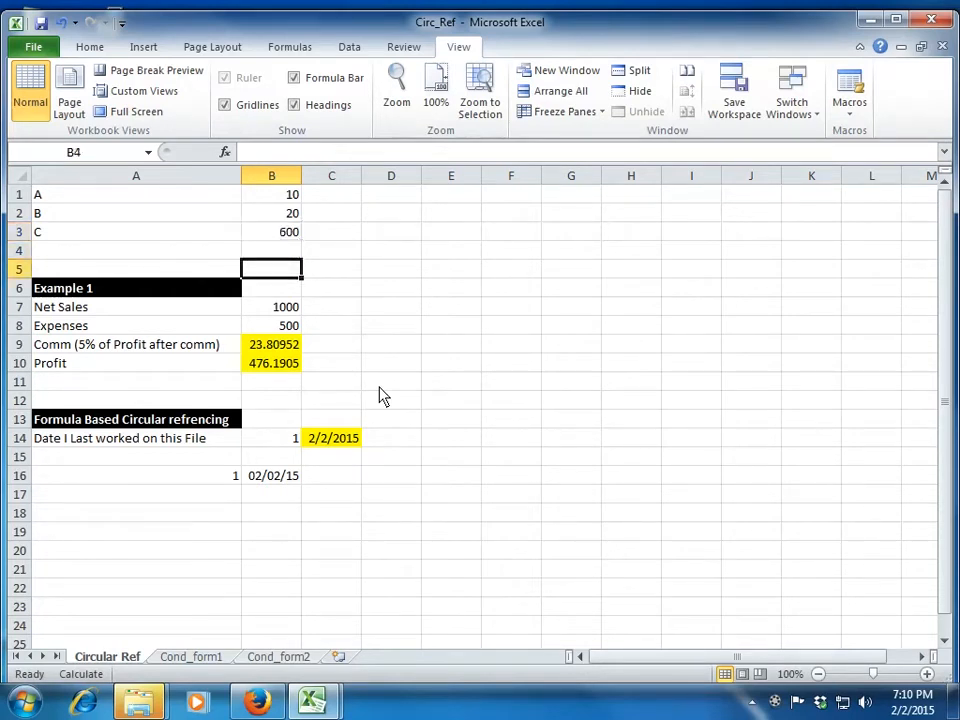
{"action": "key", "text": "Up"}
{"action": "key", "text": "Up"}
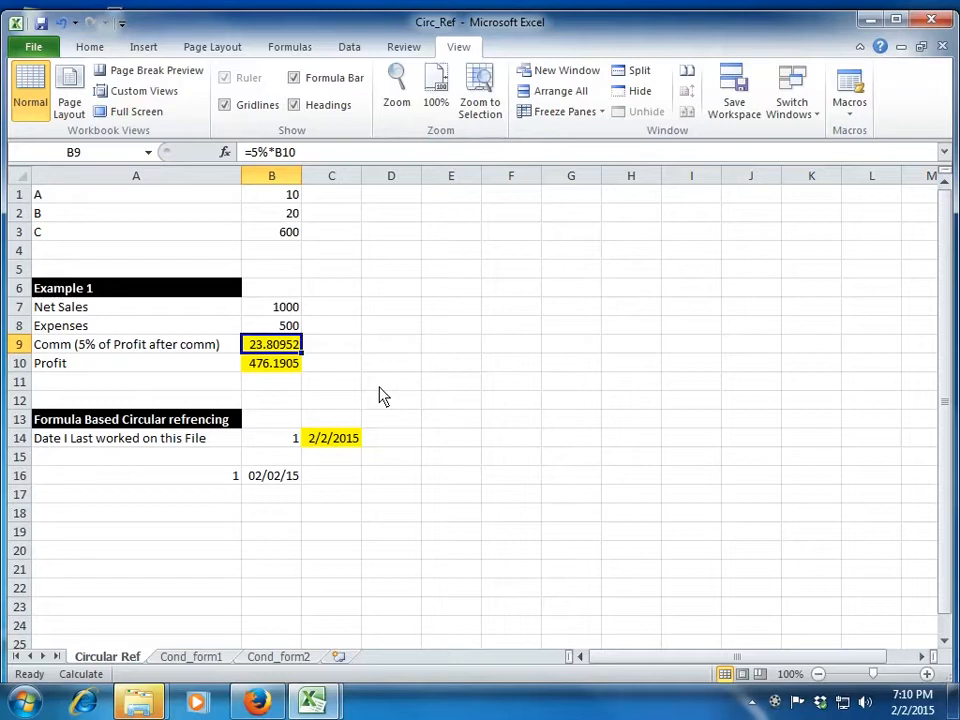
{"action": "key", "text": "ctrl+Page_Down"}
Step: Show the Home tab's formatting tools on the Cond_form1 sheet
{"action": "key", "text": "Up"}
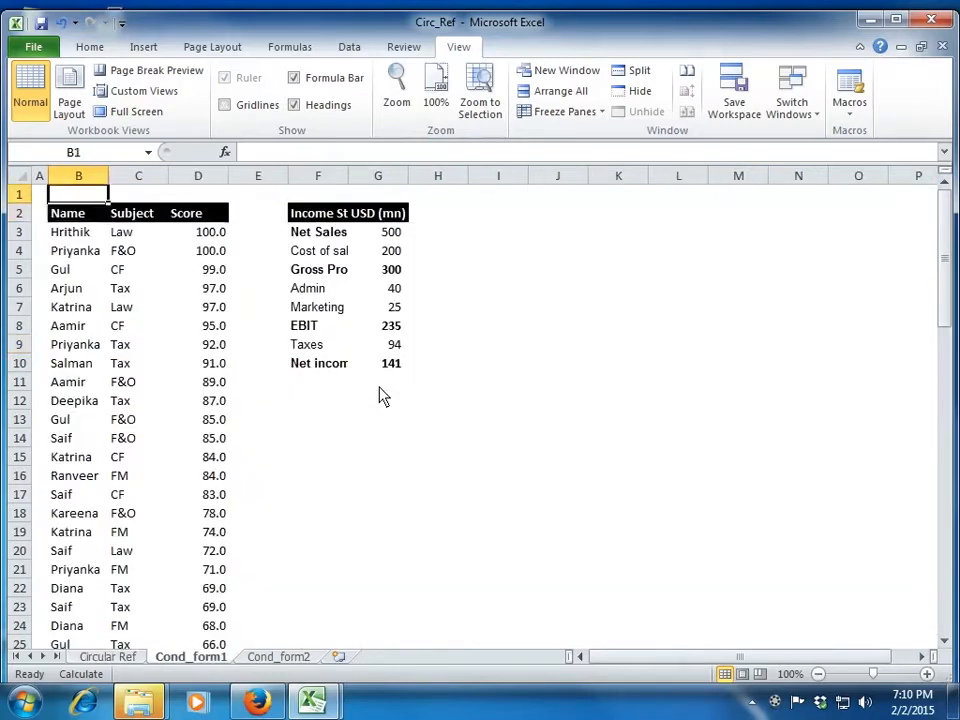
{"action": "key", "text": "Left"}
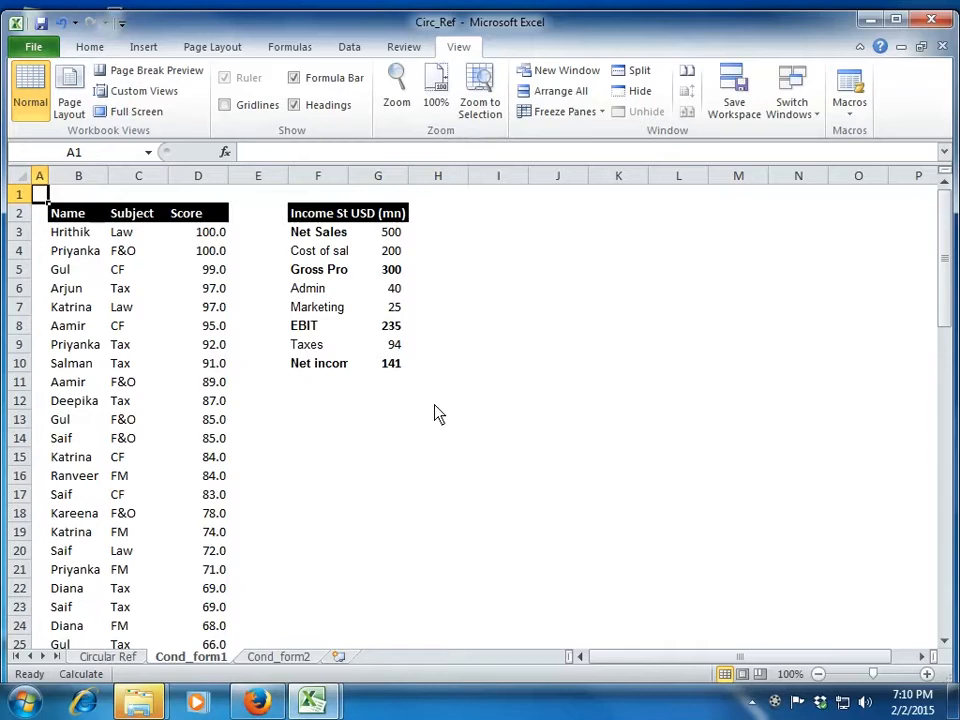
{"action": "key", "text": "Right"}
{"action": "key", "text": "Down"}
{"action": "key", "text": "Down"}
{"action": "key", "text": "Down"}
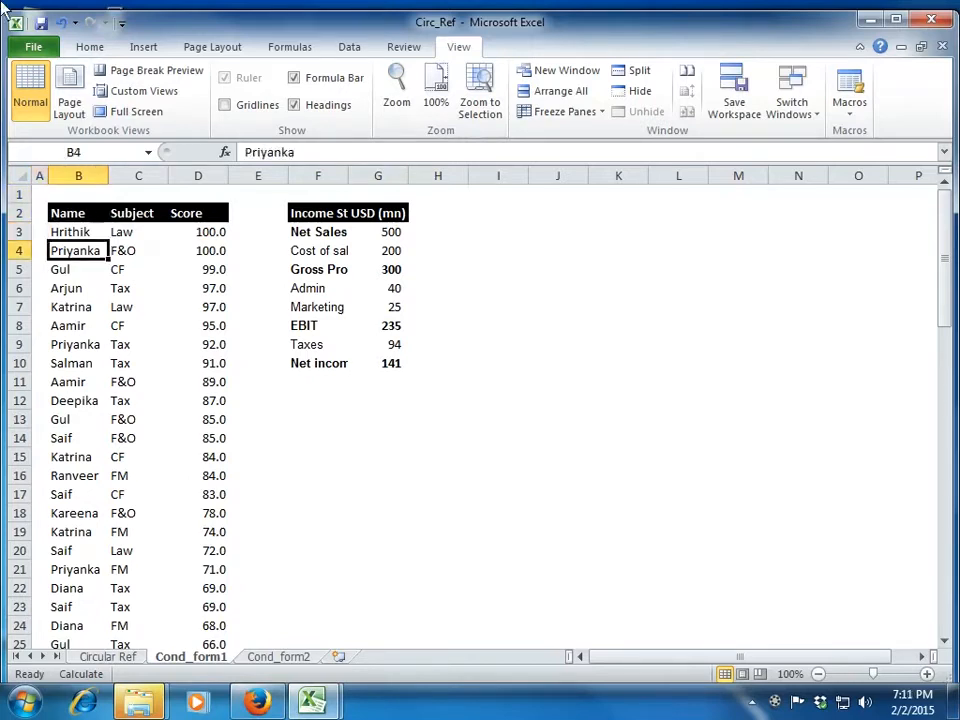
{"action": "left_click", "coordinate": [87, 48]}
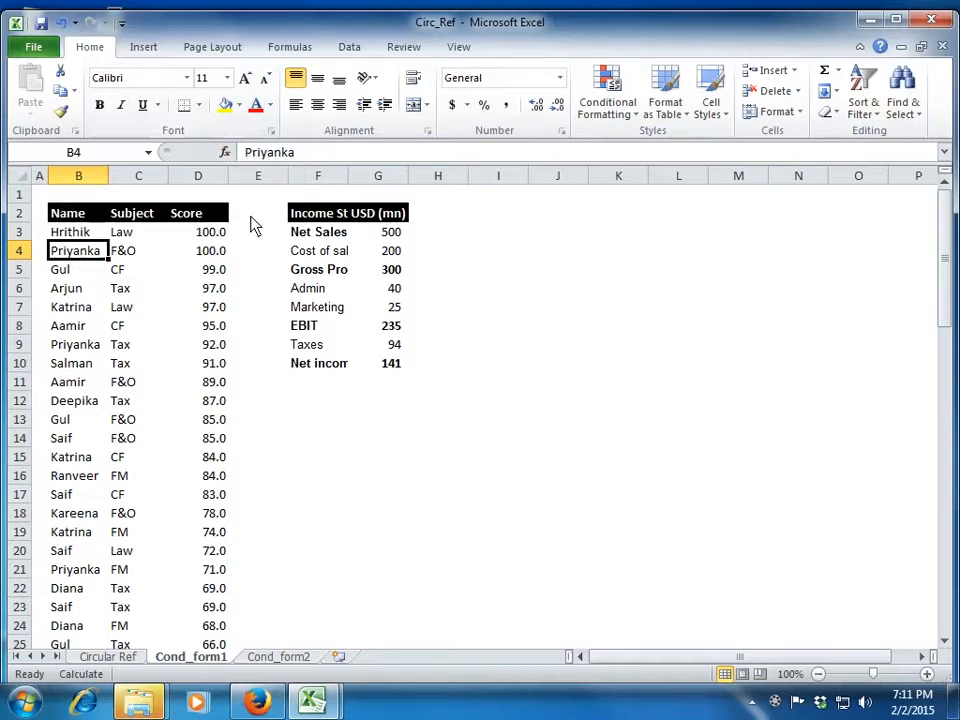
Step: Move across the Name, Subject and Score headers to the first score in D3
{"action": "key", "text": "Up"}
{"action": "key", "text": "Up"}
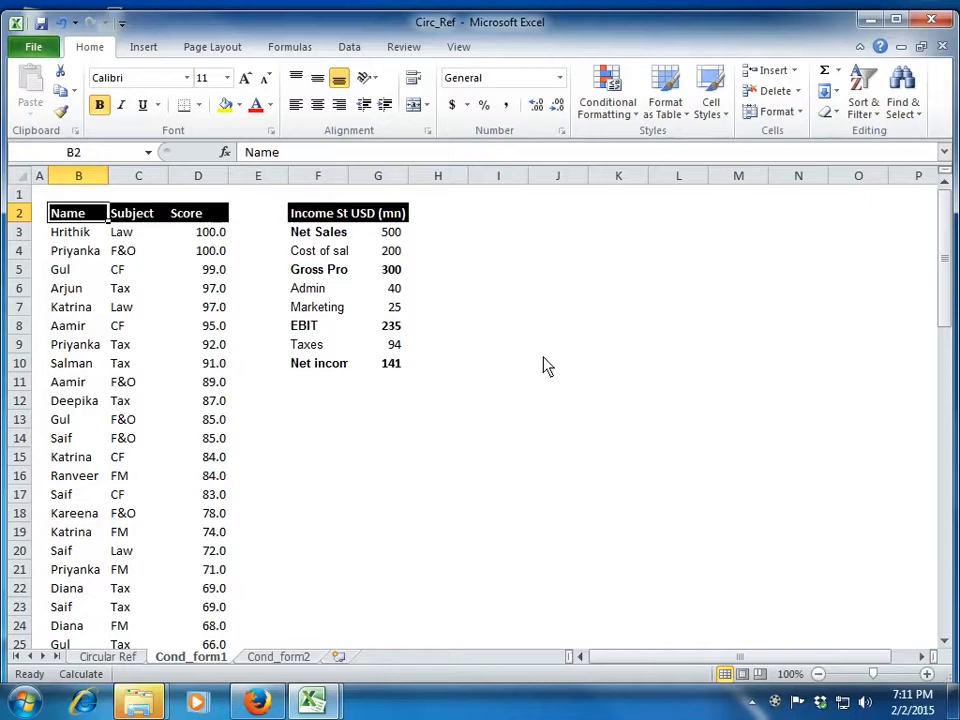
{"action": "key", "text": "Down"}
{"action": "key", "text": "Up"}
{"action": "key", "text": "Right"}
{"action": "key", "text": "Right"}
{"action": "key", "text": "Left"}
{"action": "key", "text": "Left"}
{"action": "key", "text": "Down"}
{"action": "key", "text": "Right"}
{"action": "key", "text": "Right"}
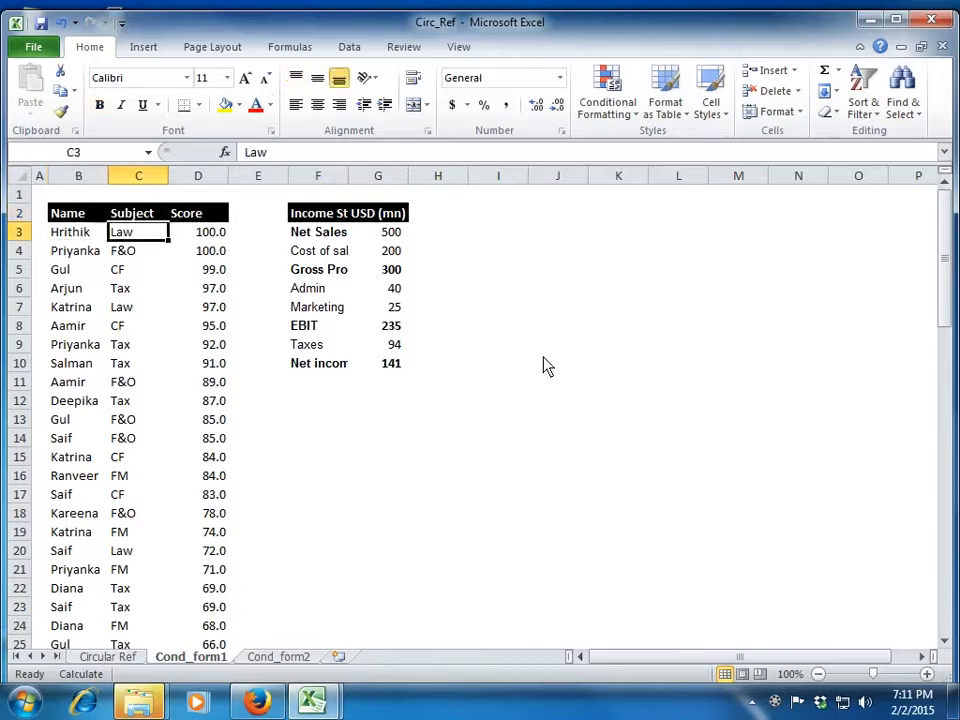
Step: Confirm the Score column runs from D3 down to D77
{"action": "key", "text": "Up"}
{"action": "key", "text": "Down"}
{"action": "key", "text": "Down"}
{"action": "key", "text": "Down"}
{"action": "key", "text": "Down"}
{"action": "key", "text": "Down"}
{"action": "key", "text": "Down"}
{"action": "key", "text": "Down"}
{"action": "key", "text": "Down"}
{"action": "key", "text": "Down"}
{"action": "key", "text": "Down"}
{"action": "key", "text": "Down"}
{"action": "key", "text": "Down"}
{"action": "key", "text": "Down"}
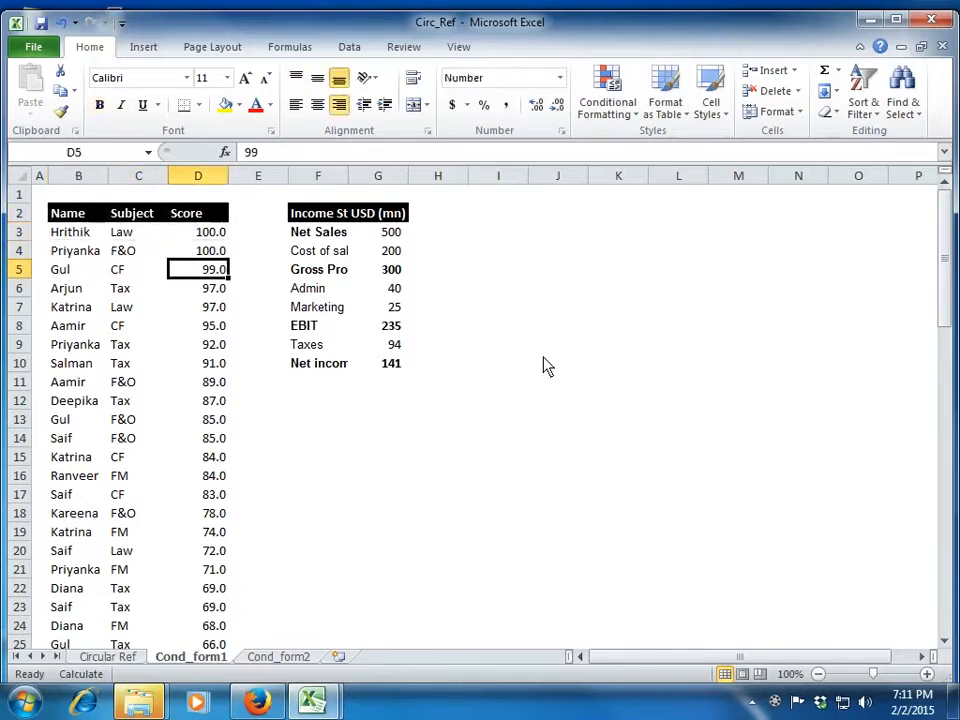
{"action": "key", "text": "Down"}
{"action": "key", "text": "Down"}
{"action": "key", "text": "Down"}
{"action": "key", "text": "Down"}
{"action": "key", "text": "Down"}
{"action": "key", "text": "Down"}
{"action": "key", "text": "Down"}
{"action": "key", "text": "Down"}
{"action": "key", "text": "Down"}
{"action": "key", "text": "Down"}
{"action": "key", "text": "Down"}
{"action": "key", "text": "Down"}
{"action": "key", "text": "Down"}
{"action": "key", "text": "Down"}
{"action": "key", "text": "Down"}
{"action": "key", "text": "Down"}
{"action": "key", "text": "Down"}
{"action": "key", "text": "Down"}
{"action": "key", "text": "Down"}
{"action": "key", "text": "Down"}
{"action": "key", "text": "Down"}
{"action": "key", "text": "Down"}
{"action": "key", "text": "Down"}
{"action": "key", "text": "Down"}
{"action": "key", "text": "Down"}
{"action": "key", "text": "Down"}
{"action": "key", "text": "Down"}
{"action": "key", "text": "Down"}
{"action": "key", "text": "Down"}
{"action": "key", "text": "Down"}
{"action": "key", "text": "Down"}
{"action": "key", "text": "Down"}
{"action": "key", "text": "Down"}
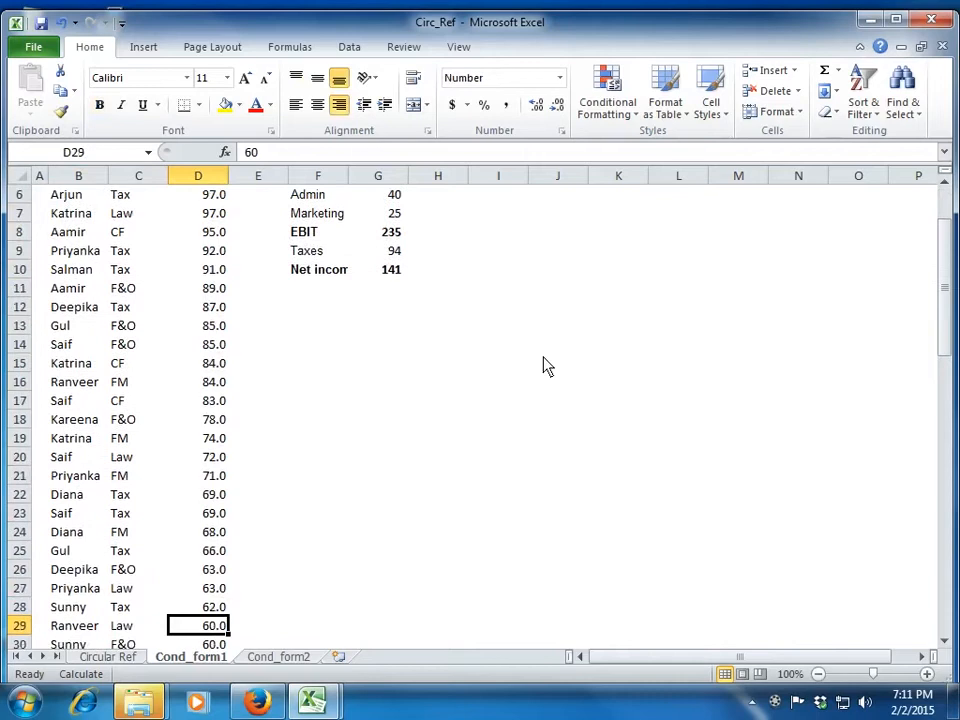
{"action": "key", "text": "Down"}
{"action": "key", "text": "Down"}
{"action": "key", "text": "Down"}
{"action": "key", "text": "Down"}
{"action": "key", "text": "Down"}
{"action": "key", "text": "Down"}
{"action": "key", "text": "Down"}
{"action": "key", "text": "Down"}
{"action": "key", "text": "Down"}
{"action": "key", "text": "Down"}
{"action": "key", "text": "Down"}
{"action": "key", "text": "Down"}
{"action": "key", "text": "Down"}
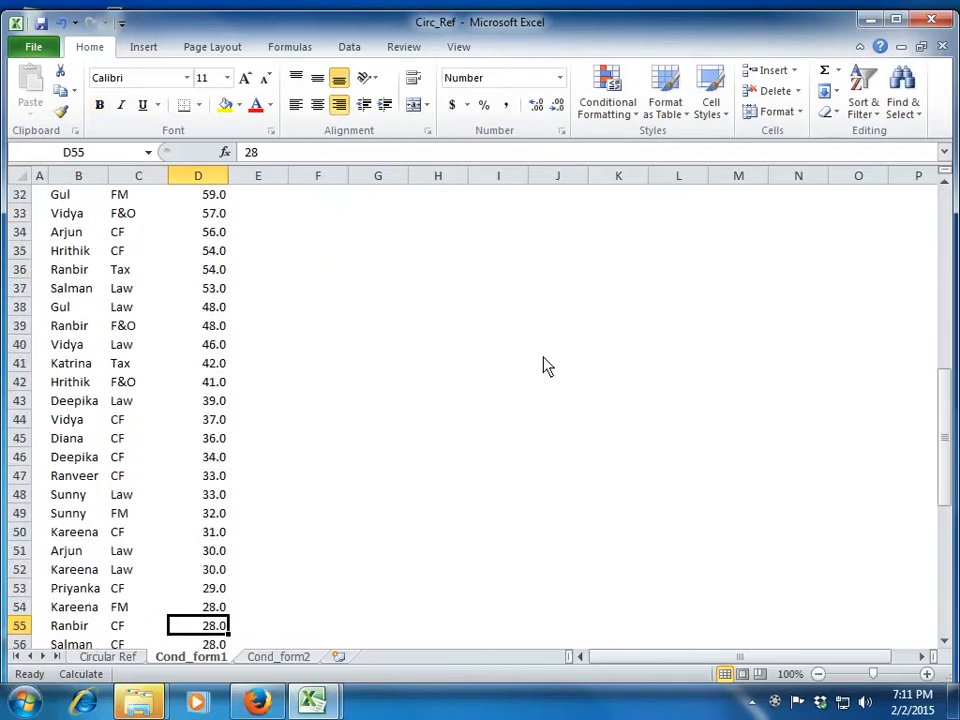
{"action": "key", "text": "Up"}
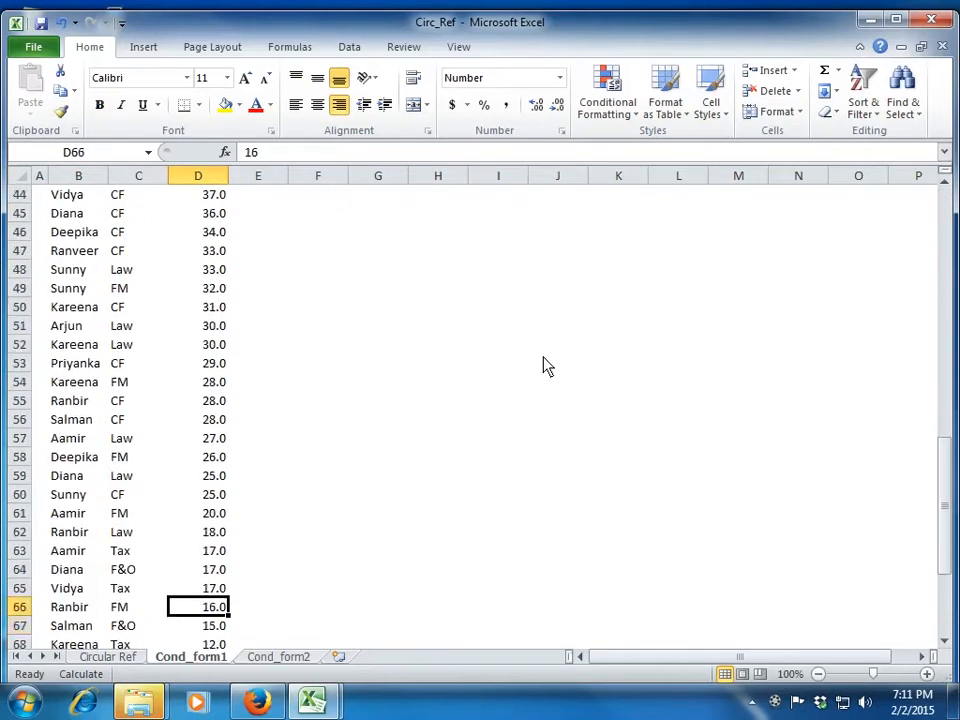
{"action": "key", "text": "ctrl+Up"}
{"action": "key", "text": "Down"}
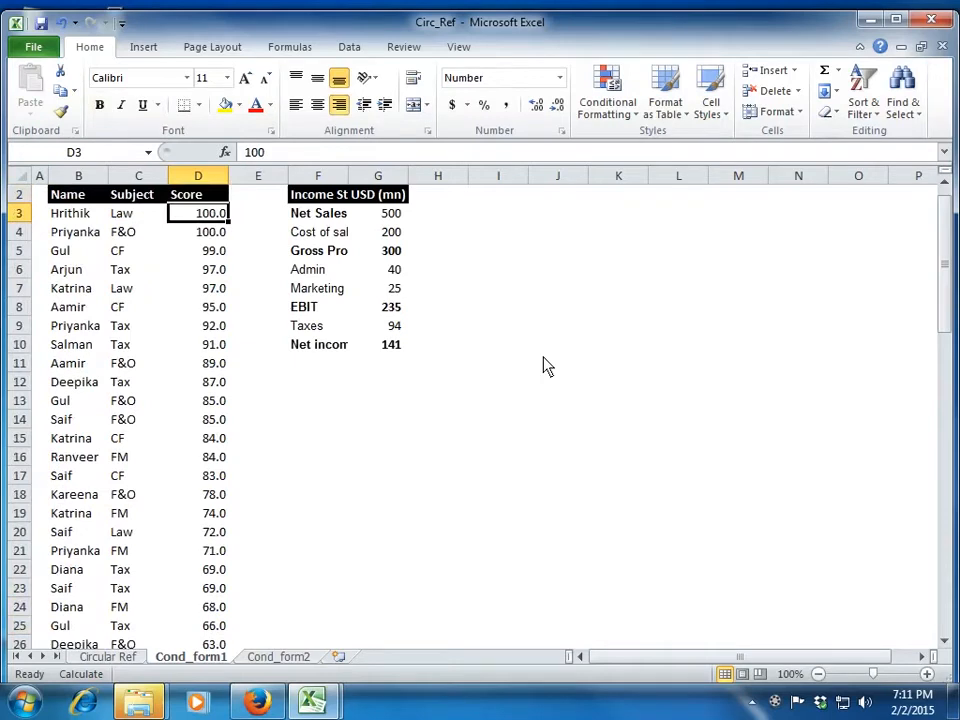
{"action": "key", "text": "Down"}
{"action": "key", "text": "Down"}
{"action": "key", "text": "Down"}
{"action": "key", "text": "Down"}
{"action": "key", "text": "ctrl+Down"}
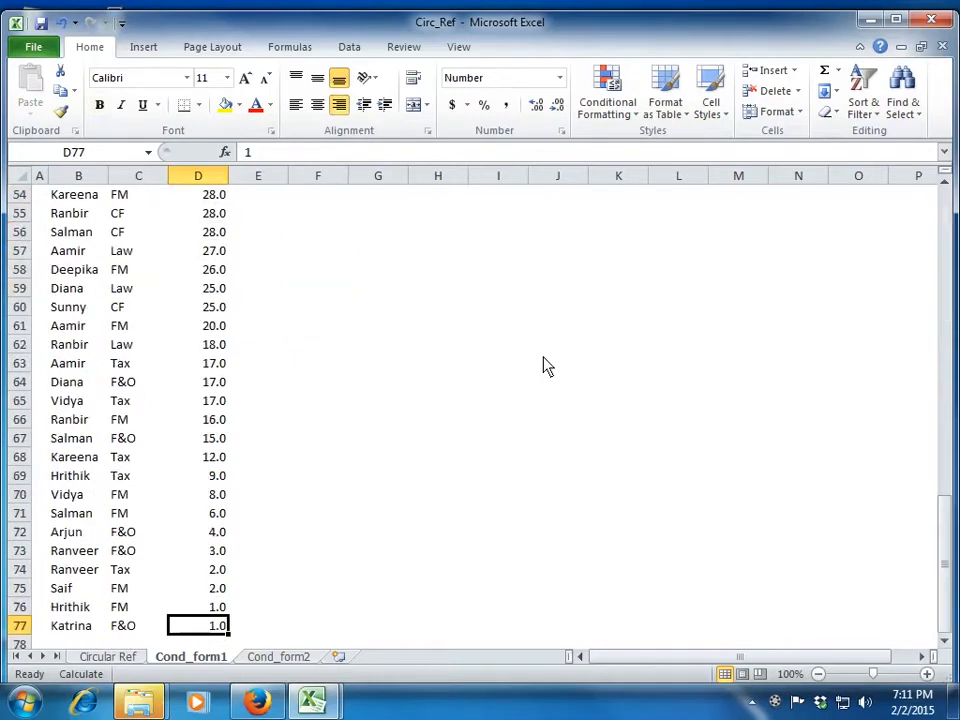
{"action": "key", "text": "ctrl+Up"}
{"action": "key", "text": "Down"}
{"action": "key", "text": "Down"}
{"action": "key", "text": "Down"}
{"action": "key", "text": "Down"}
{"action": "key", "text": "Down"}
{"action": "key", "text": "Down"}
{"action": "key", "text": "Down"}
{"action": "key", "text": "Down"}
{"action": "key", "text": "Down"}
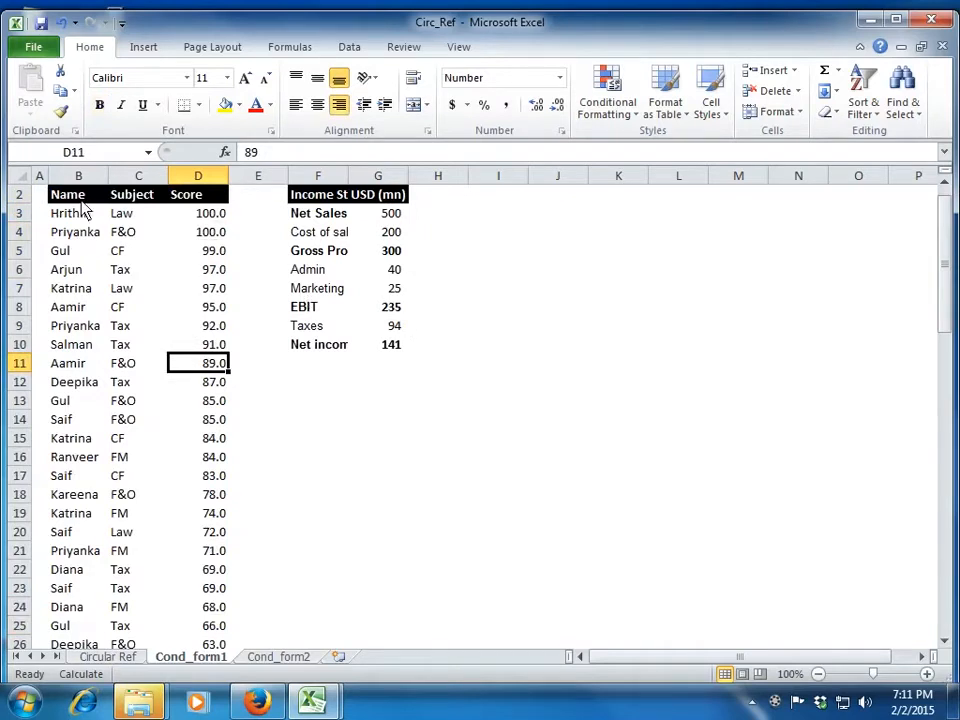
{"action": "scroll", "coordinate": [85, 210], "scroll_direction": "up", "scroll_amount": 1}
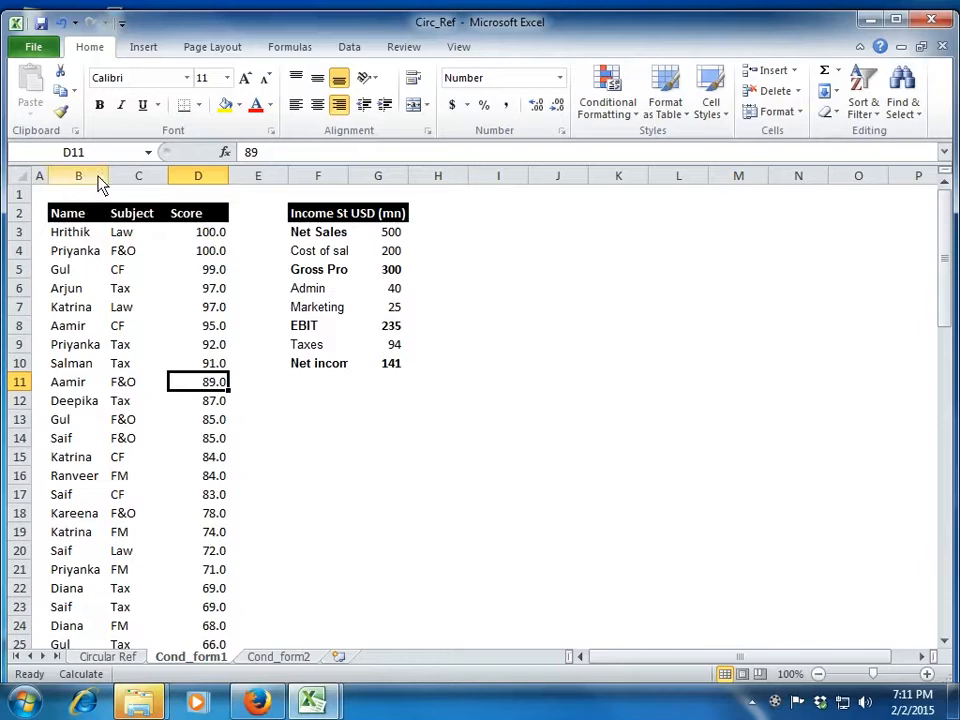
Step: Select B3:D77 and sort it by Name, A to Z
{"action": "left_click", "coordinate": [96, 238]}
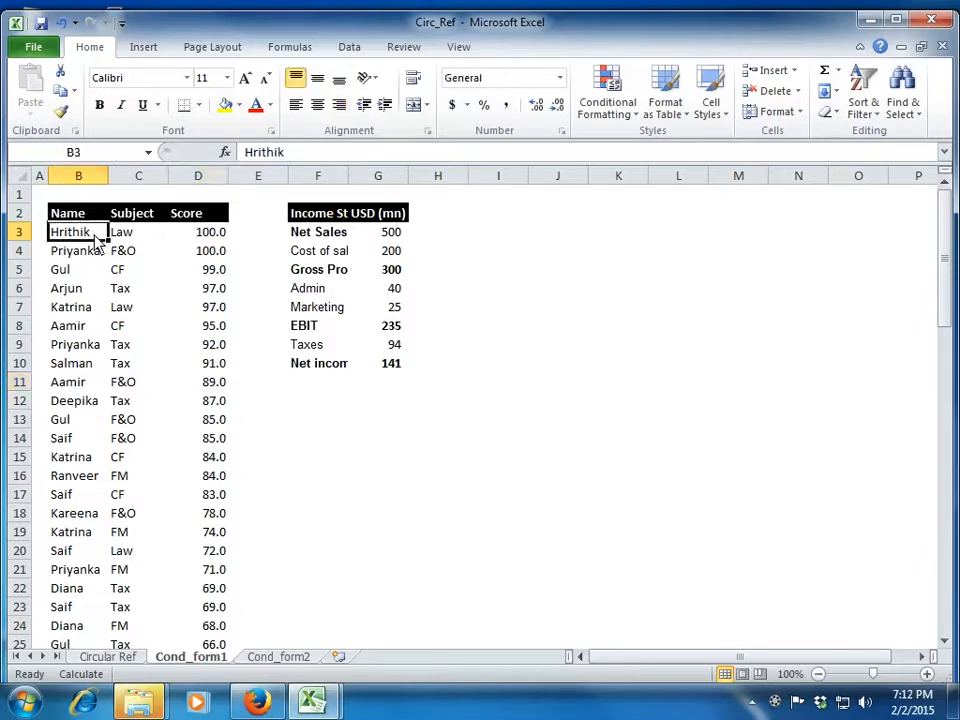
{"action": "key", "text": "ctrl+shift+Right"}
{"action": "key", "text": "ctrl+shift+Down"}
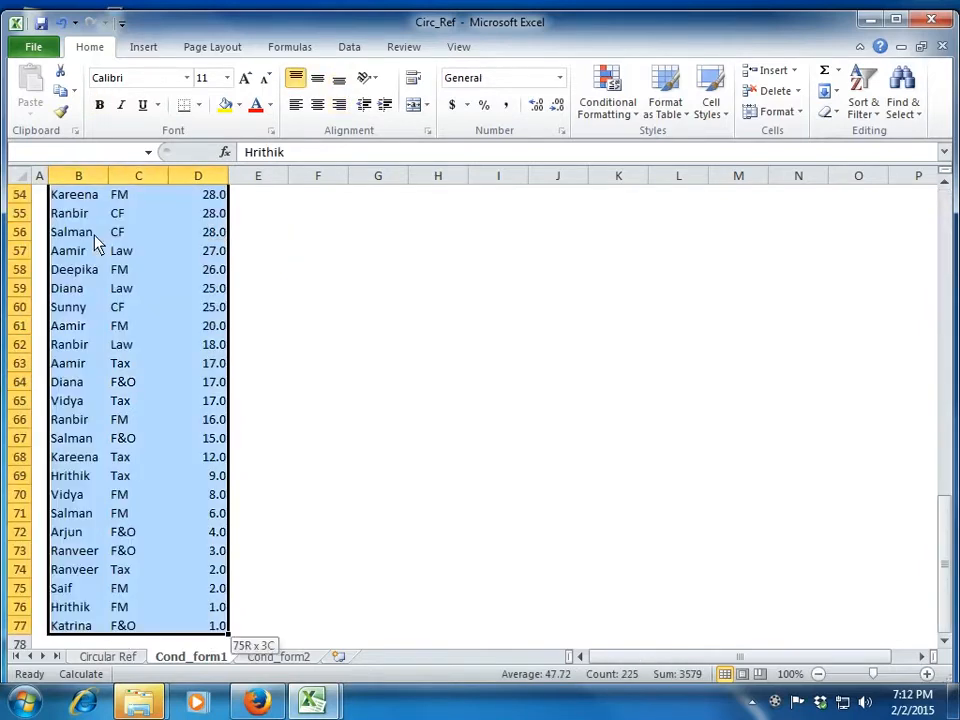
{"action": "left_click", "coordinate": [360, 50]}
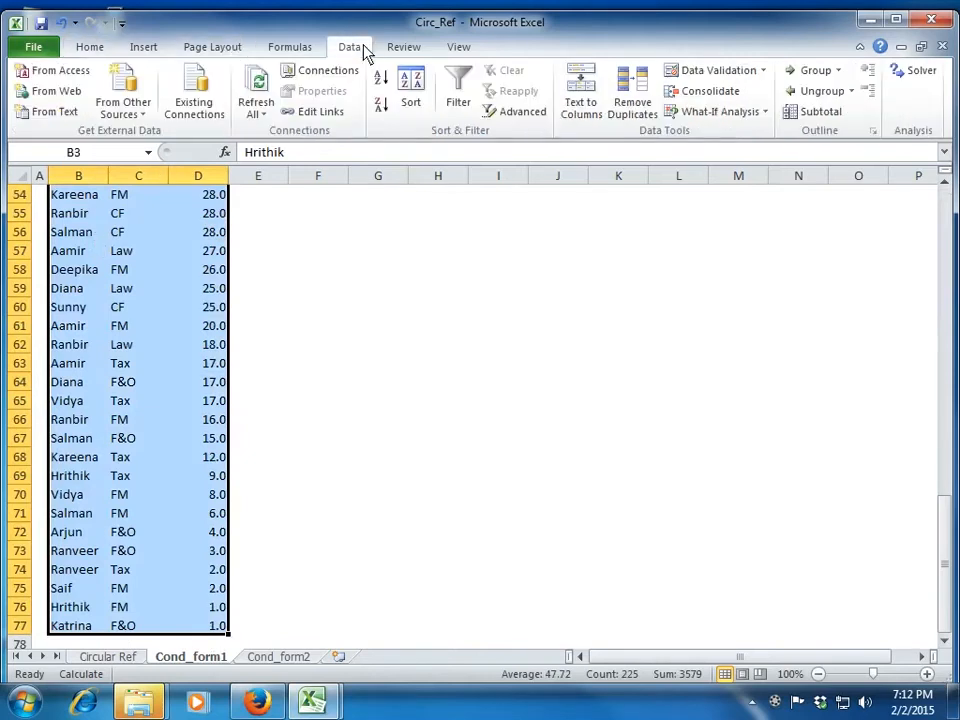
{"action": "left_click", "coordinate": [410, 95]}
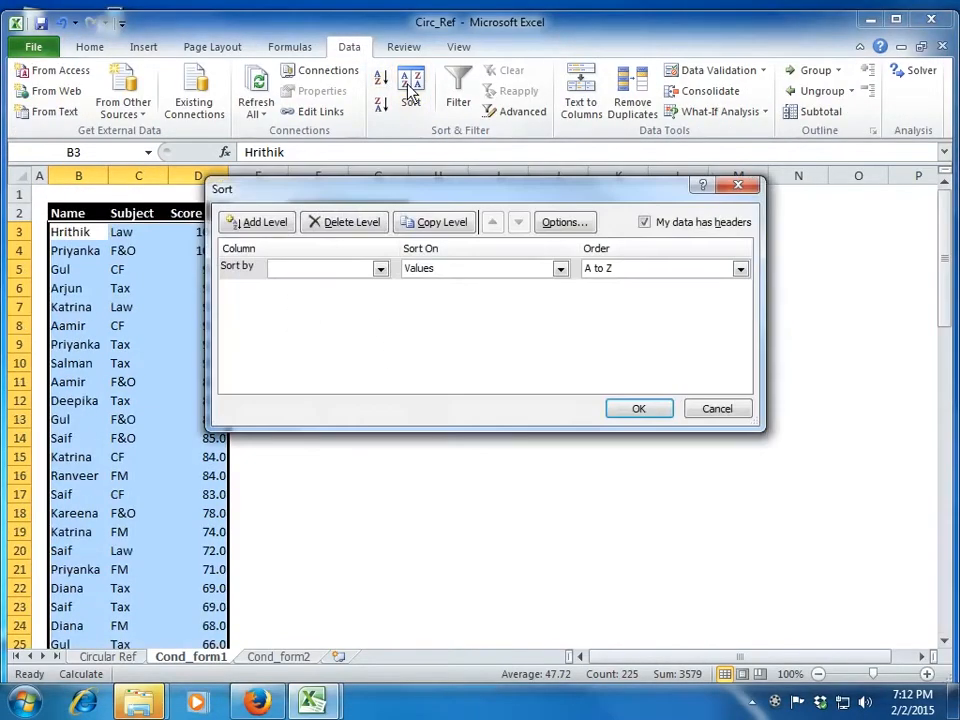
{"action": "left_click", "coordinate": [381, 270]}
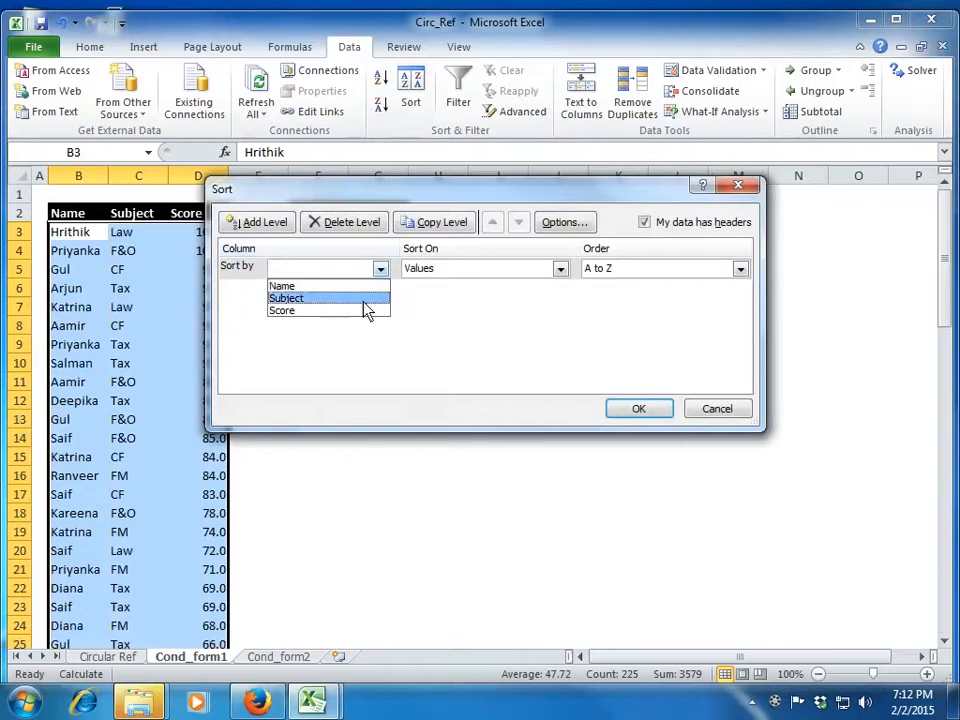
{"action": "left_click", "coordinate": [366, 291]}
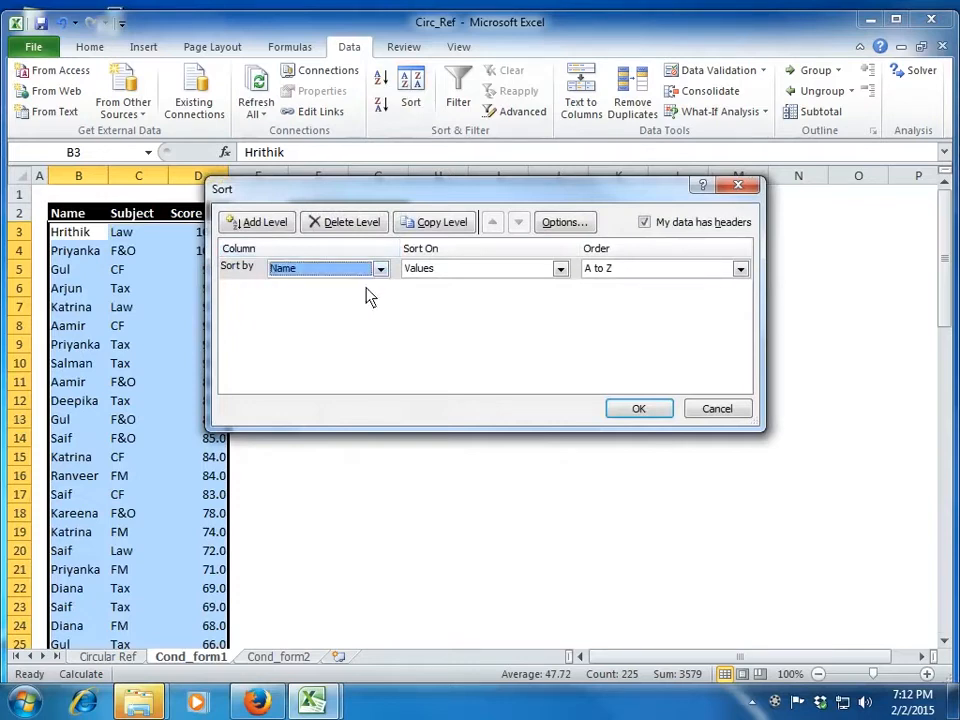
{"action": "left_click", "coordinate": [632, 416]}
{"action": "left_click", "coordinate": [163, 310]}
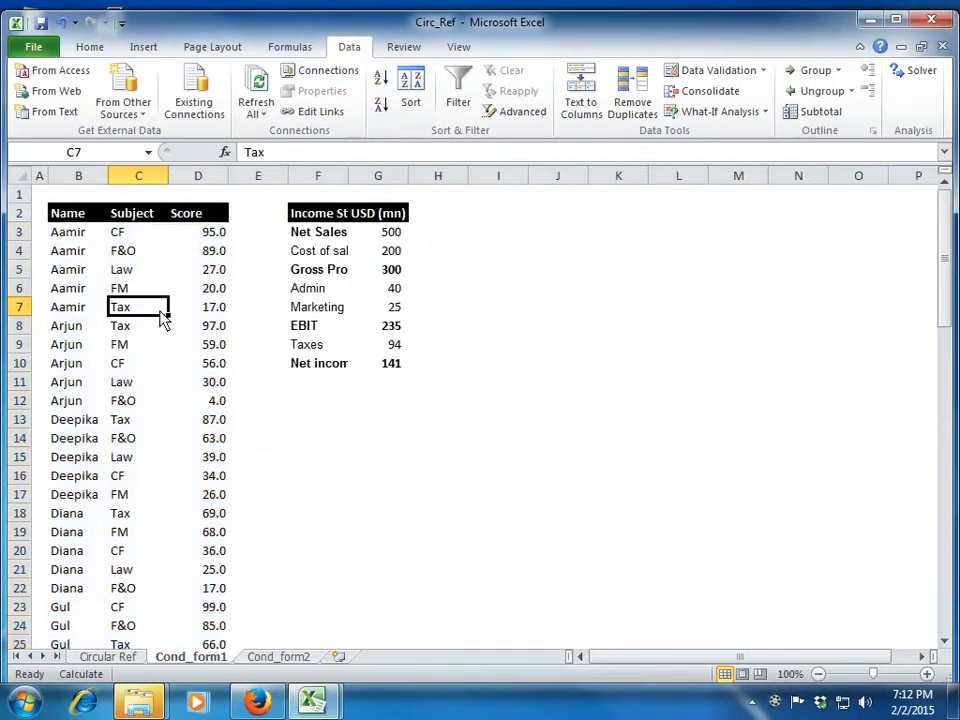
{"action": "left_click", "coordinate": [210, 276]}
{"action": "key", "text": "Up"}
{"action": "key", "text": "Up"}
{"action": "key", "text": "Down"}
{"action": "key", "text": "Down"}
{"action": "key", "text": "Down"}
{"action": "key", "text": "Down"}
{"action": "key", "text": "Down"}
{"action": "key", "text": "Down"}
{"action": "key", "text": "Down"}
{"action": "key", "text": "Down"}
{"action": "key", "text": "Down"}
{"action": "key", "text": "Down"}
{"action": "key", "text": "Up"}
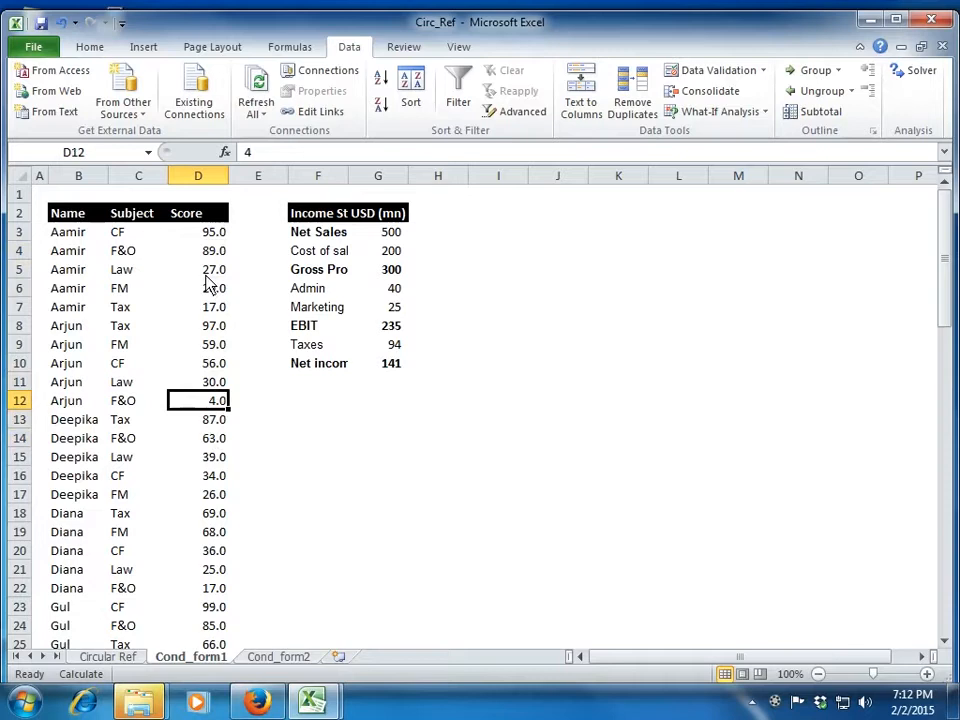
{"action": "key", "text": "Up"}
{"action": "key", "text": "Up"}
{"action": "key", "text": "Up"}
{"action": "key", "text": "Up"}
{"action": "key", "text": "Up"}
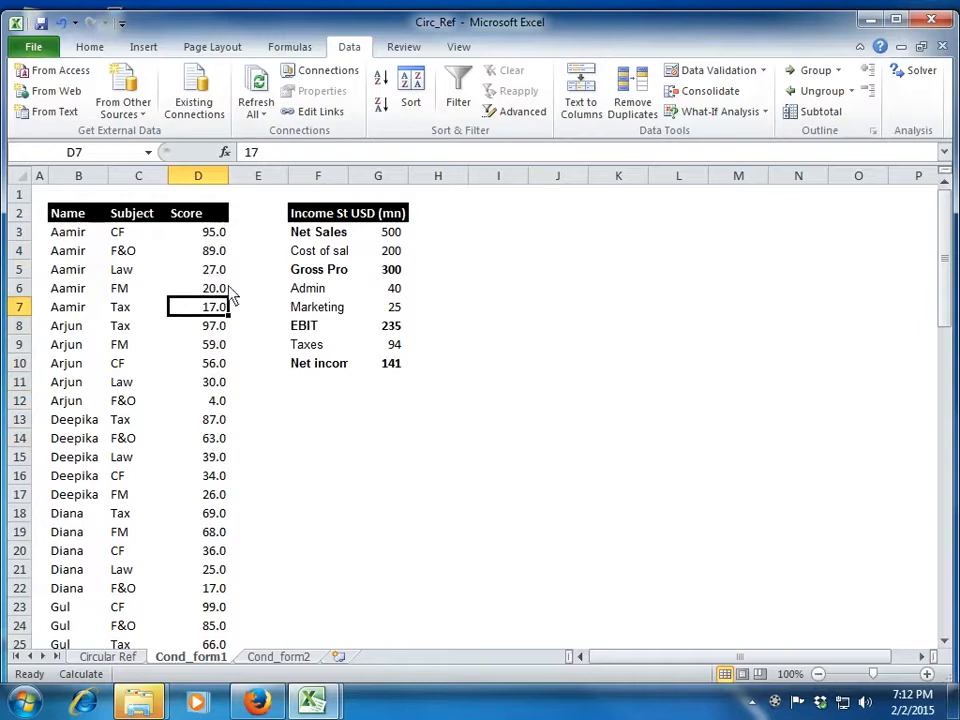
{"action": "key", "text": "Up"}
{"action": "key", "text": "Up"}
{"action": "key", "text": "shift+Down"}
{"action": "key", "text": "shift+Down"}
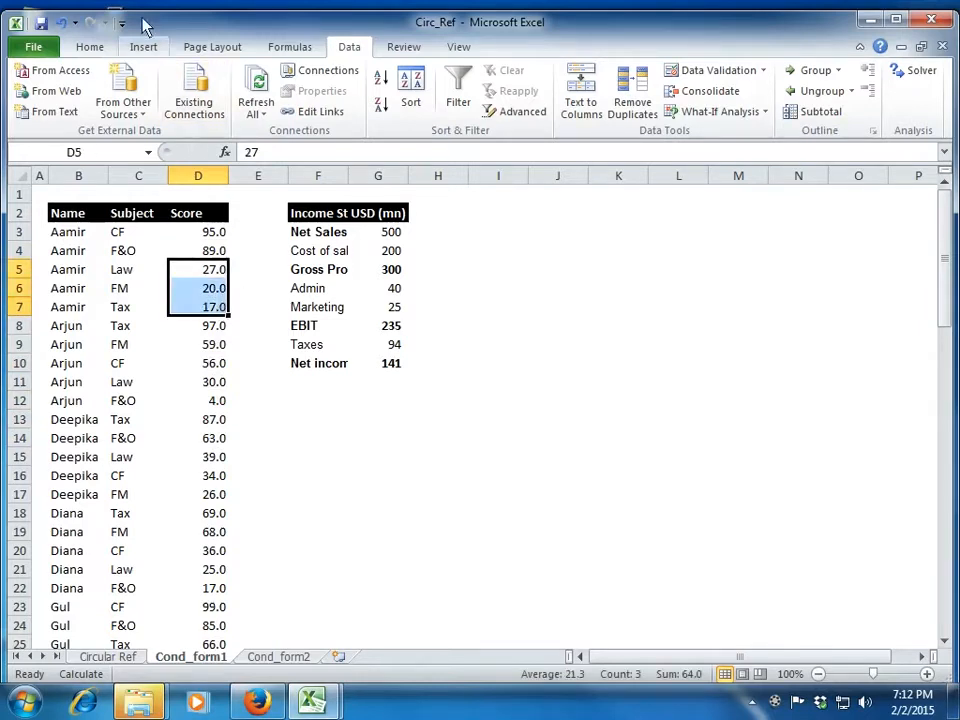
{"action": "left_click", "coordinate": [88, 47]}
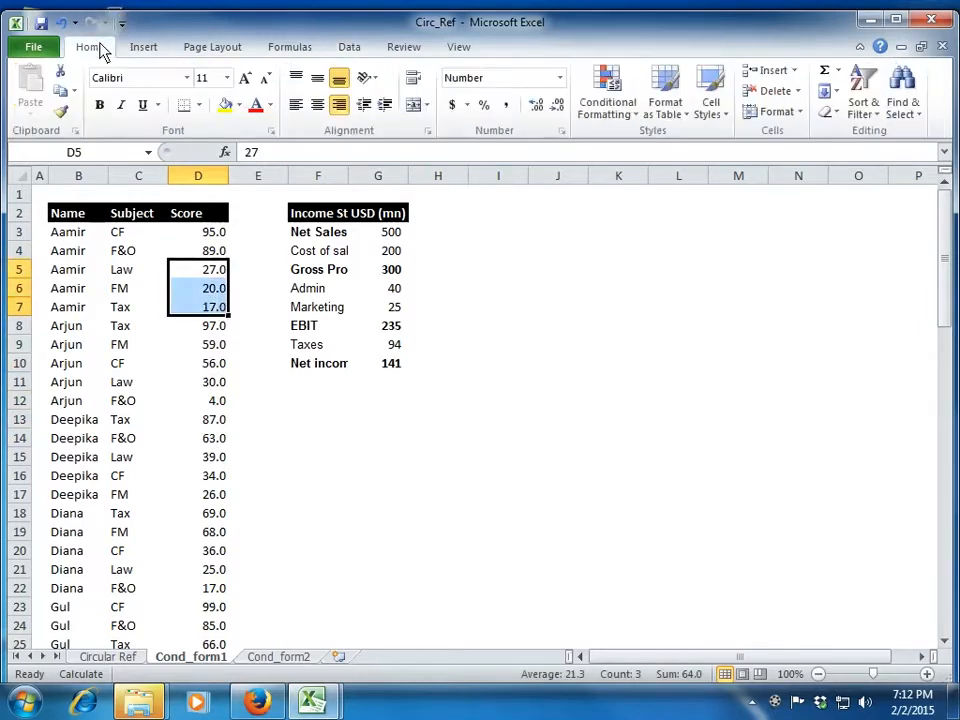
{"action": "left_click", "coordinate": [257, 106]}
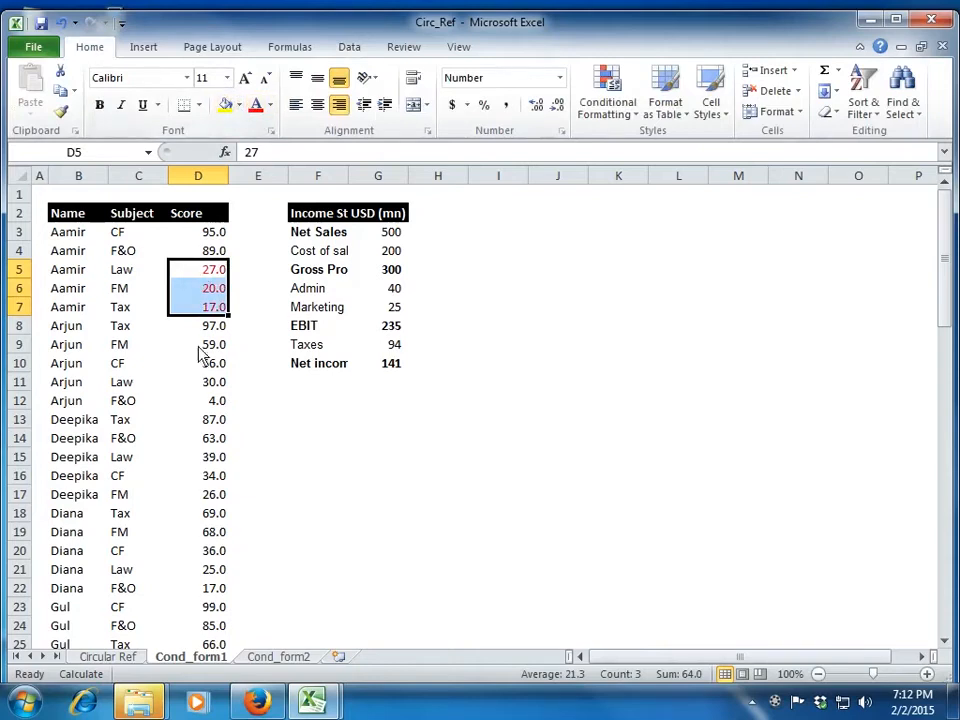
{"action": "key", "text": "ctrl+z"}
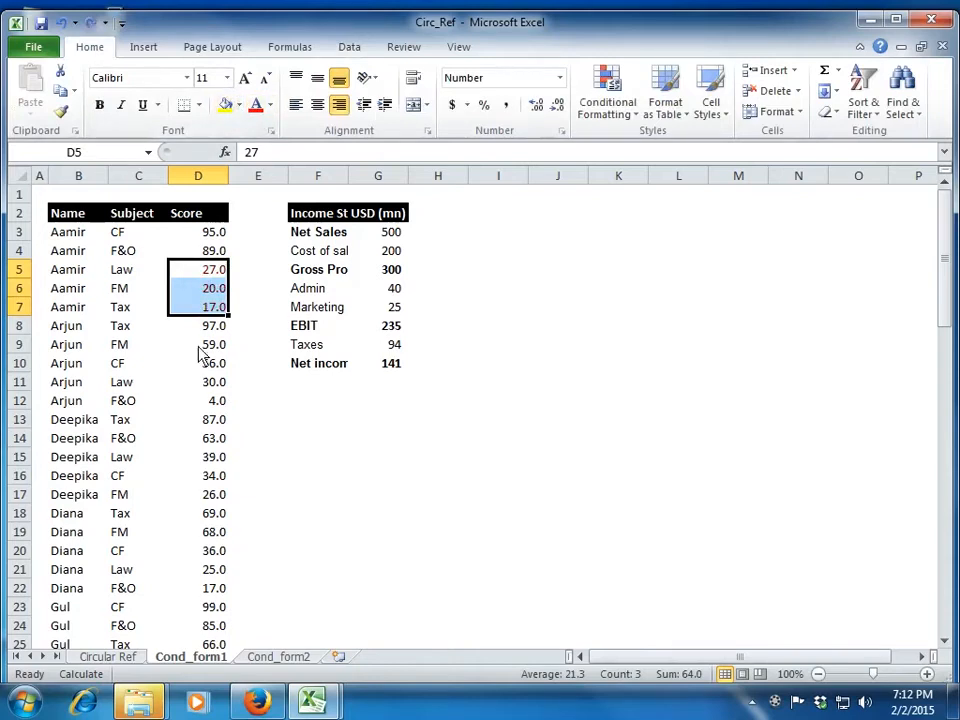
{"action": "left_click", "coordinate": [241, 106]}
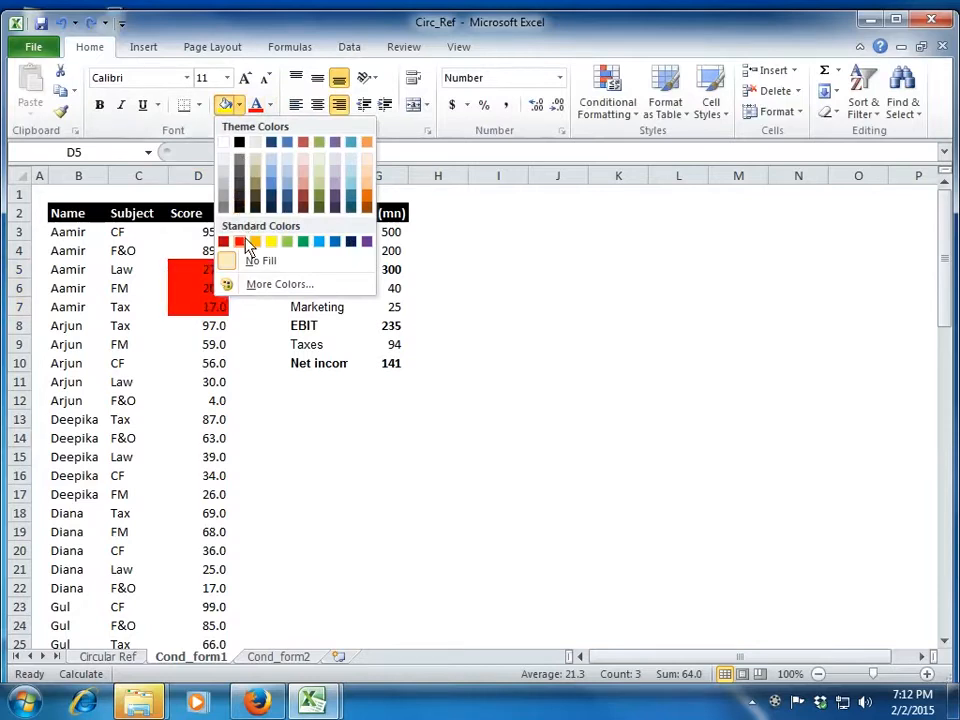
{"action": "key", "text": "Escape"}
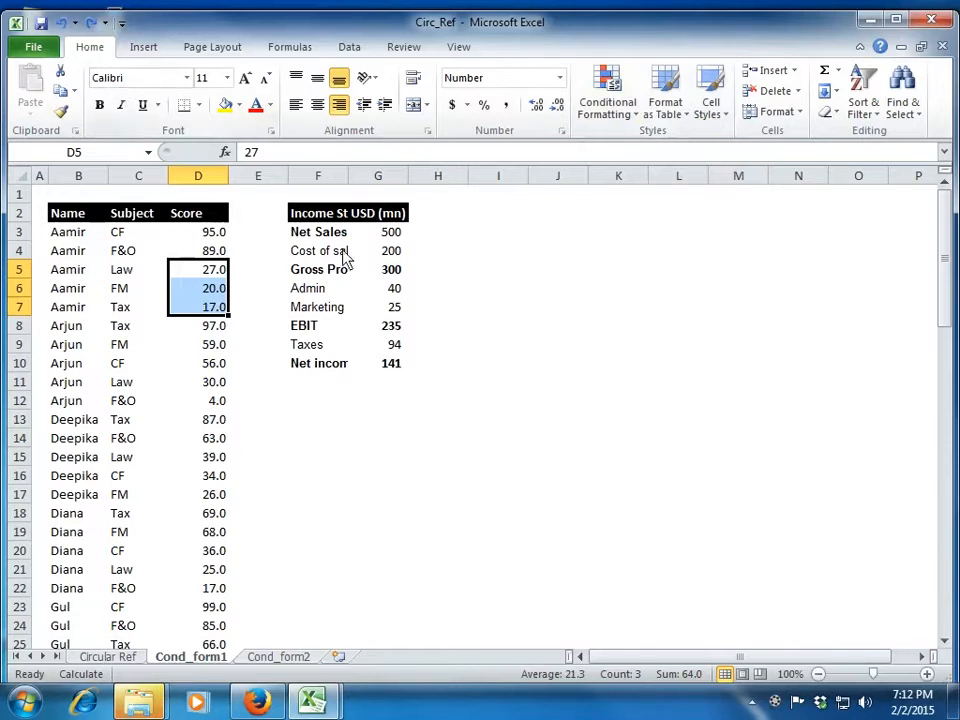
Step: Open the Less Than dialog from Conditional Formatting > Highlight Cells Rules
{"action": "left_click", "coordinate": [638, 118]}
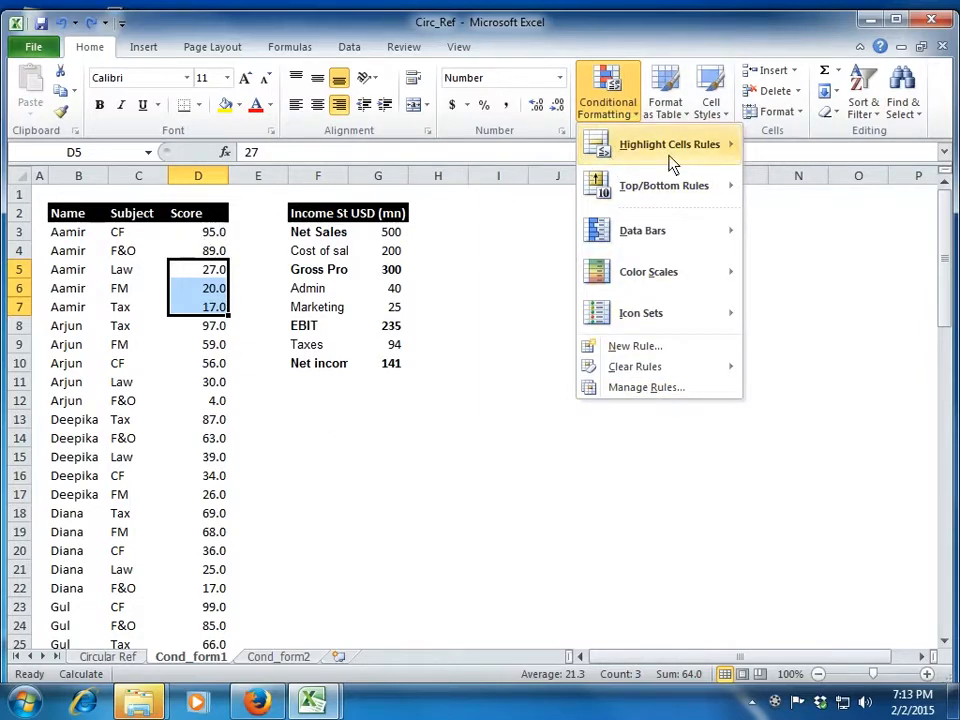
{"action": "mouse_move", "coordinate": [675, 166]}
{"action": "mouse_move", "coordinate": [615, 148]}
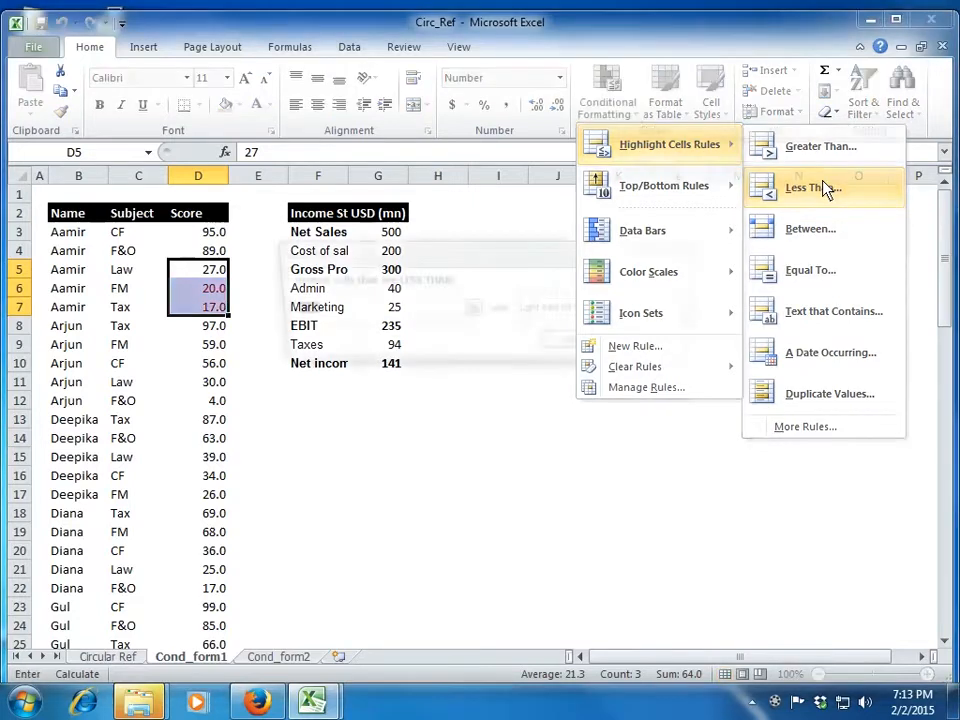
{"action": "left_click", "coordinate": [822, 189]}
{"action": "left_click_drag", "start_coordinate": [508, 252], "coordinate": [563, 262]}
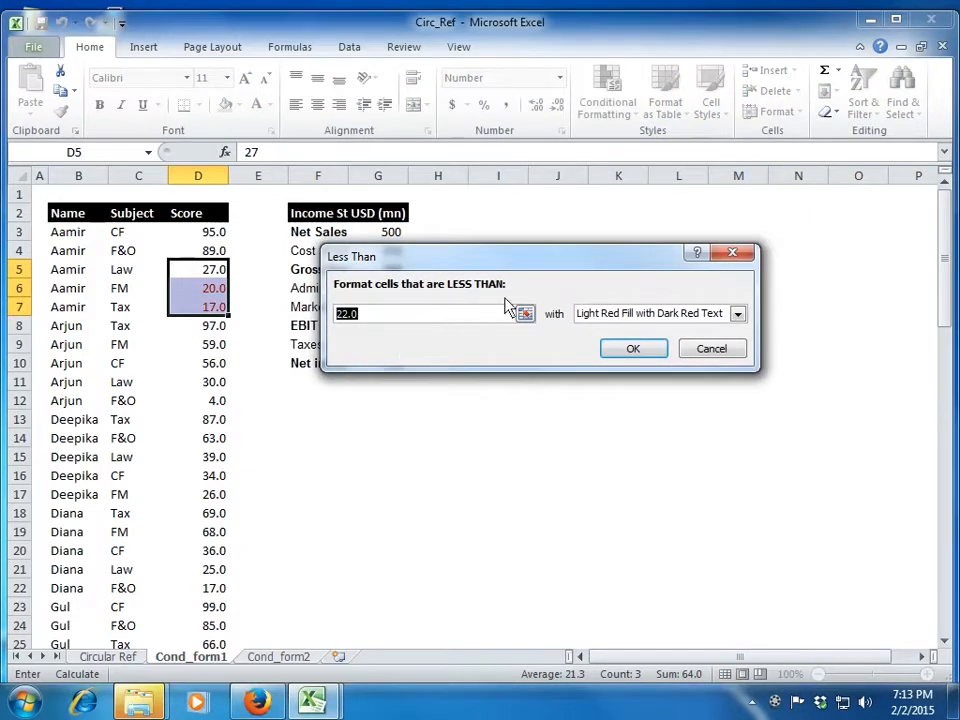
Step: Set the Less Than threshold to 41 and choose Custom Format for the highlight
{"action": "left_click", "coordinate": [443, 314]}
{"action": "key", "text": "BackSpace"}
{"action": "key", "text": "BackSpace"}
{"action": "key", "text": "BackSpace"}
{"action": "key", "text": "BackSpace"}
{"action": "type", "text": "41"}
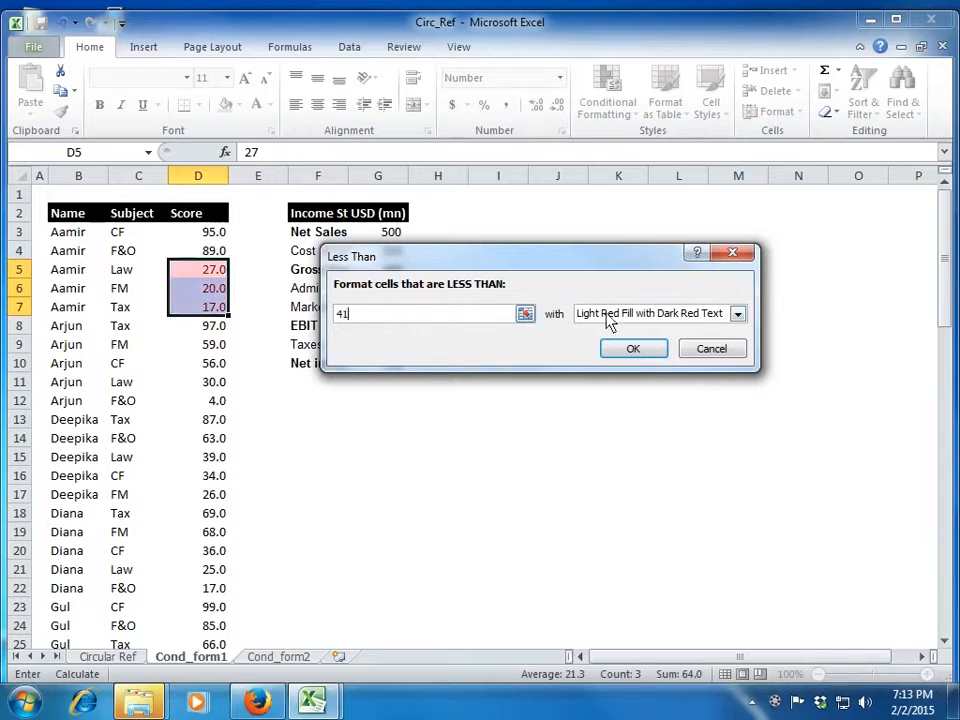
{"action": "left_click", "coordinate": [737, 314]}
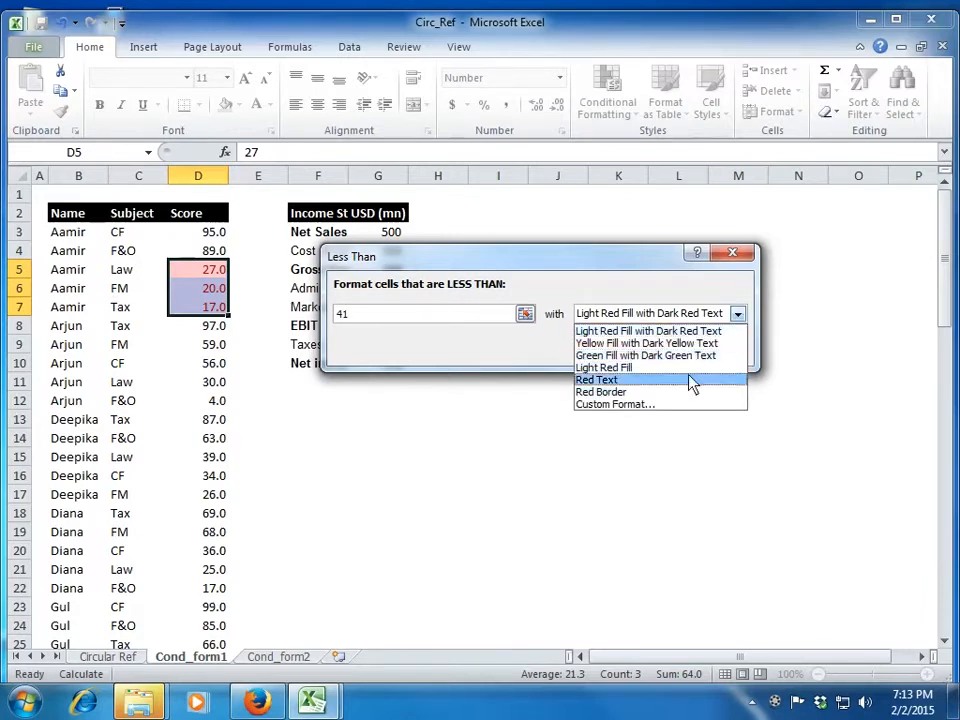
{"action": "left_click", "coordinate": [683, 405]}
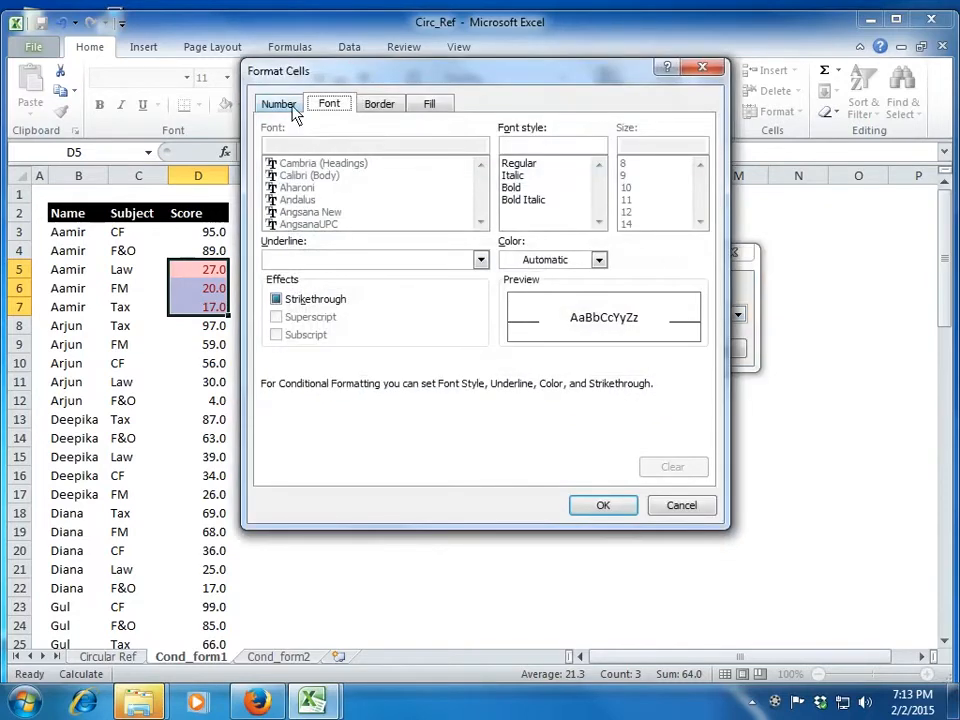
Step: Give the below-41 rule a red fill with white text and apply it to D5:D7
{"action": "left_click", "coordinate": [286, 106]}
{"action": "left_click", "coordinate": [344, 107]}
{"action": "left_click", "coordinate": [432, 106]}
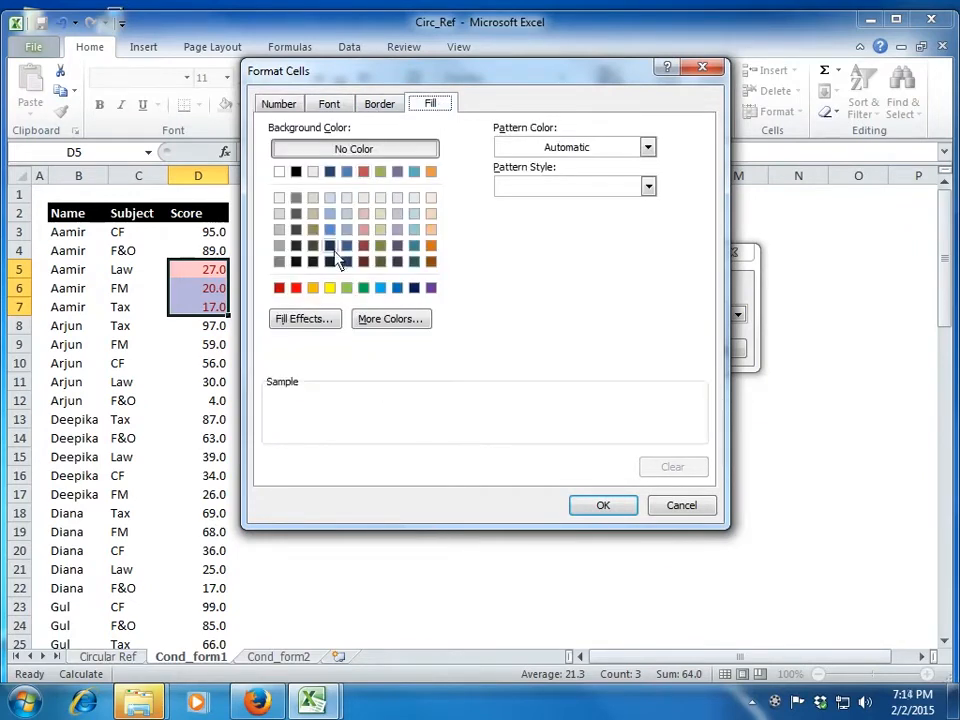
{"action": "left_click", "coordinate": [296, 289]}
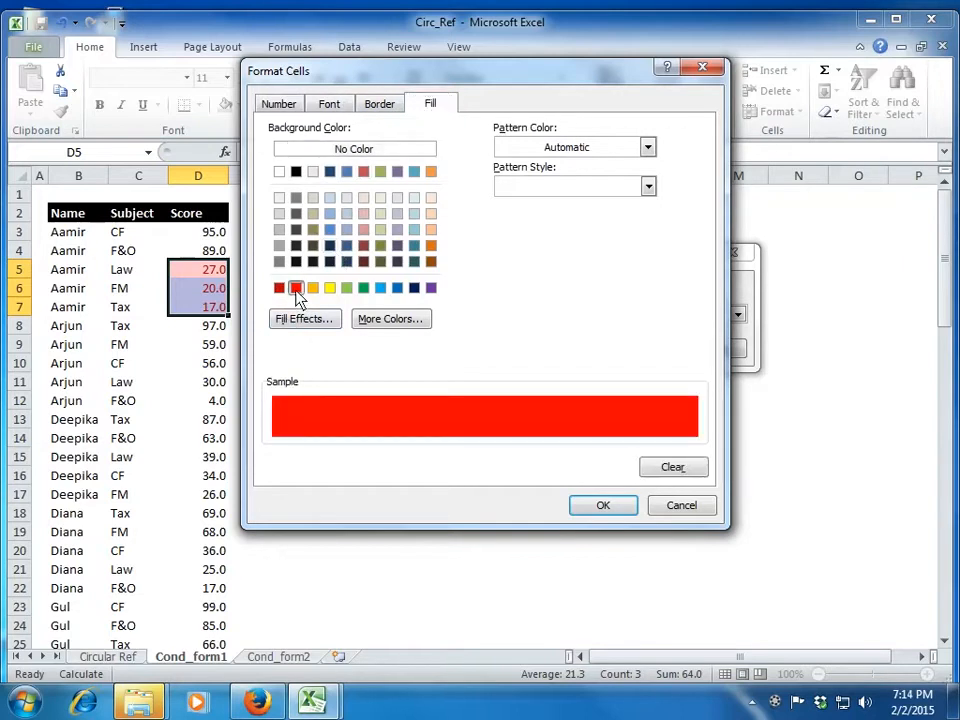
{"action": "left_click", "coordinate": [329, 104]}
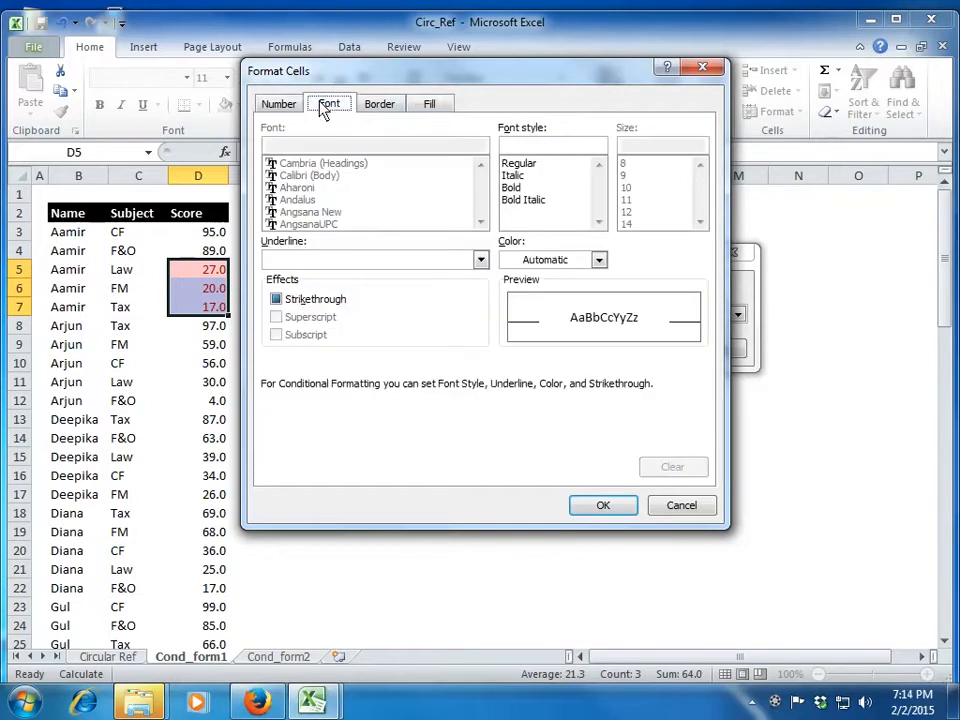
{"action": "left_click", "coordinate": [583, 261]}
{"action": "left_click", "coordinate": [511, 322]}
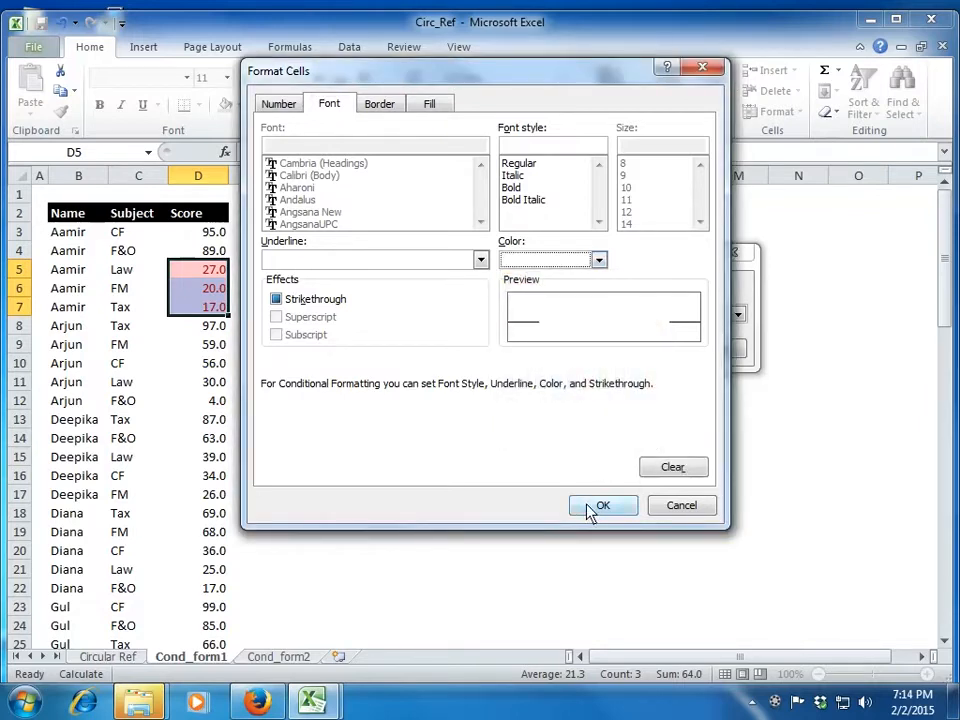
{"action": "left_click", "coordinate": [590, 507]}
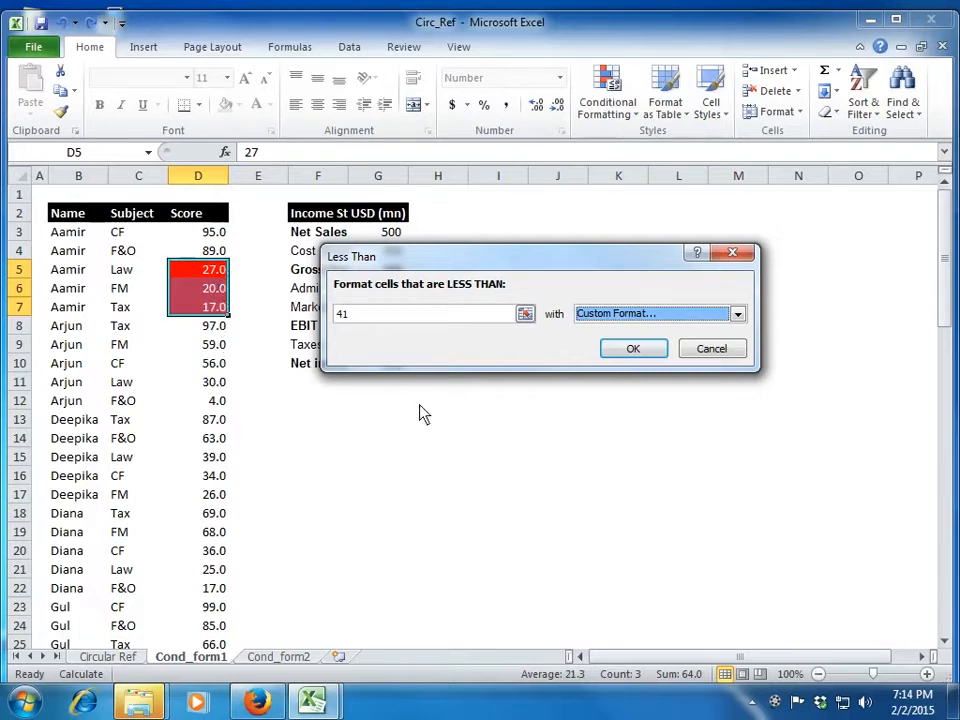
{"action": "left_click", "coordinate": [636, 350]}
{"action": "left_click", "coordinate": [314, 386]}
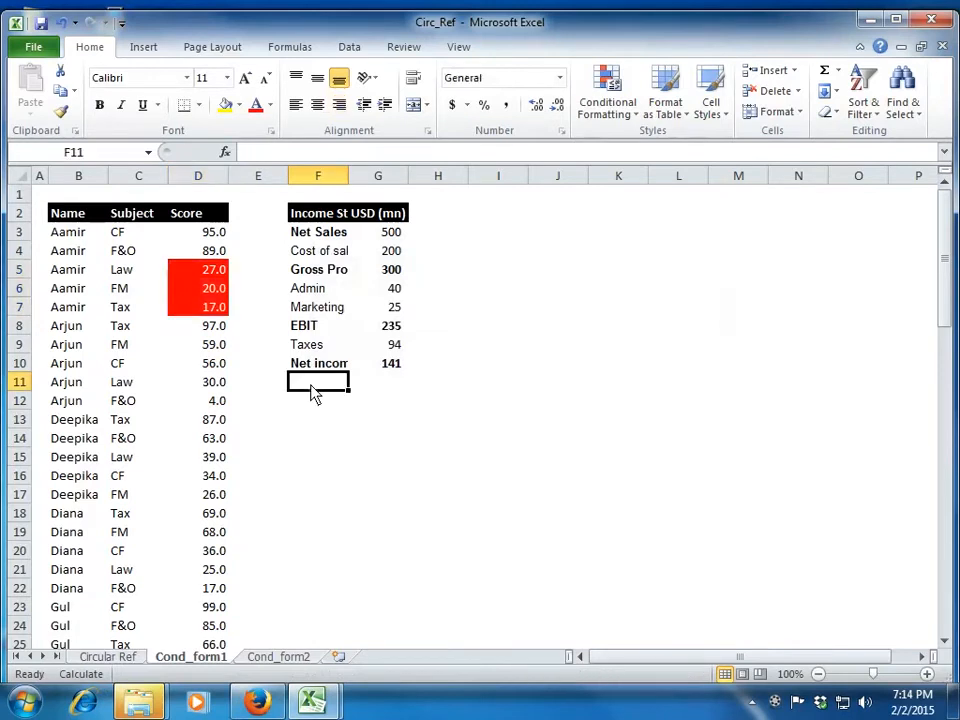
{"action": "left_click", "coordinate": [222, 276]}
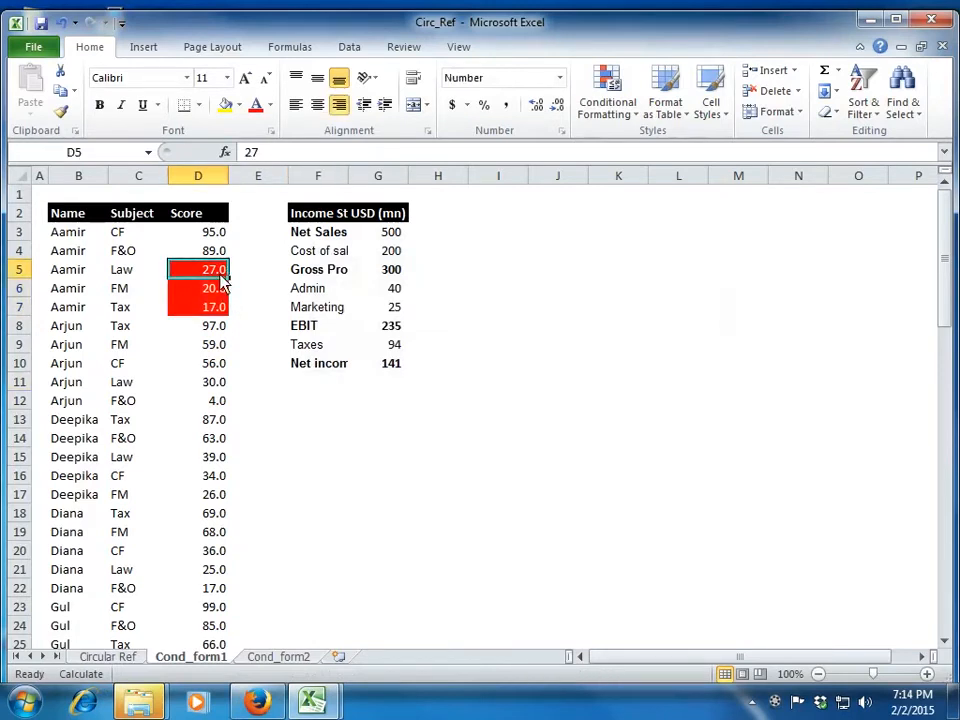
{"action": "key", "text": "Down"}
{"action": "key", "text": "Down"}
{"action": "key", "text": "Up"}
{"action": "key", "text": "Up"}
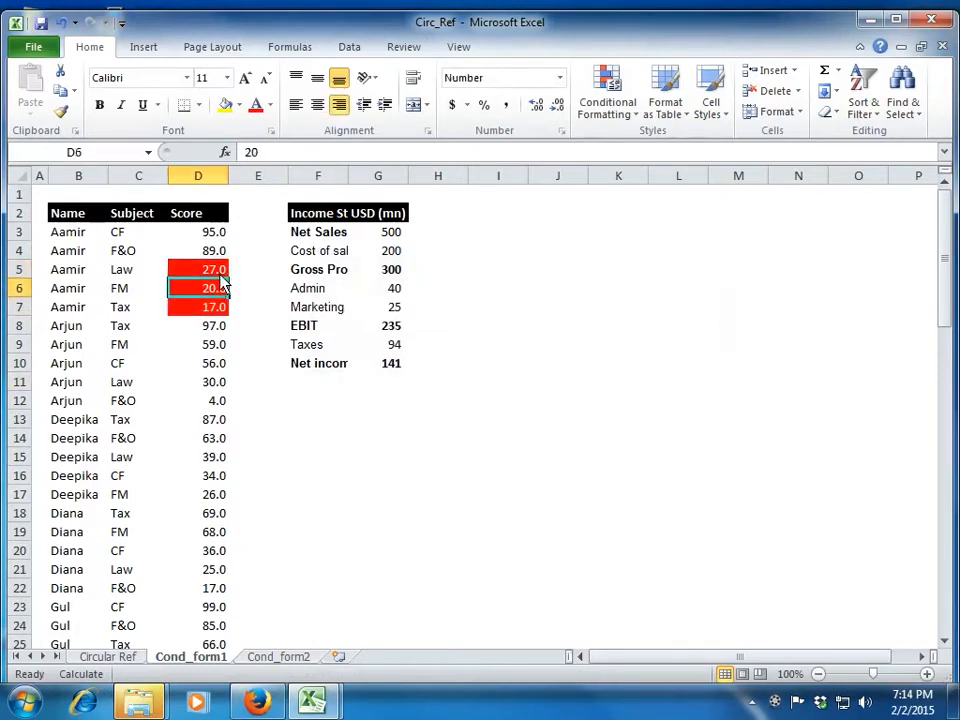
{"action": "key", "text": "Down"}
{"action": "key", "text": "Down"}
{"action": "key", "text": "Up"}
{"action": "key", "text": "Up"}
{"action": "key", "text": "Up"}
{"action": "key", "text": "Up"}
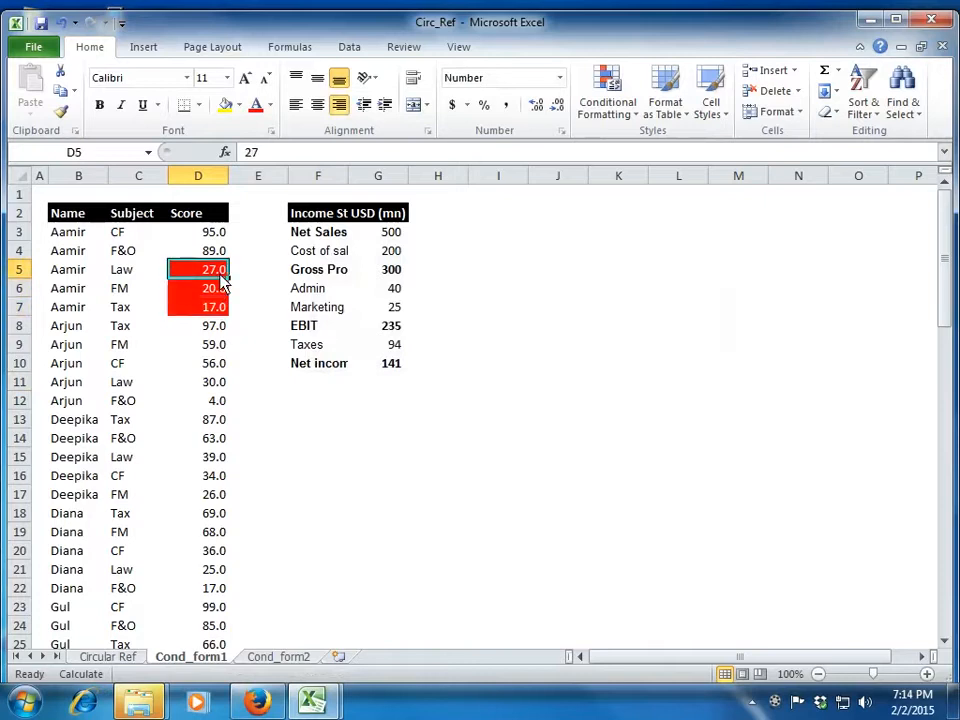
{"action": "key", "text": "Down"}
{"action": "key", "text": "Down"}
{"action": "key", "text": "Down"}
{"action": "key", "text": "Down"}
{"action": "key", "text": "Down"}
{"action": "key", "text": "Down"}
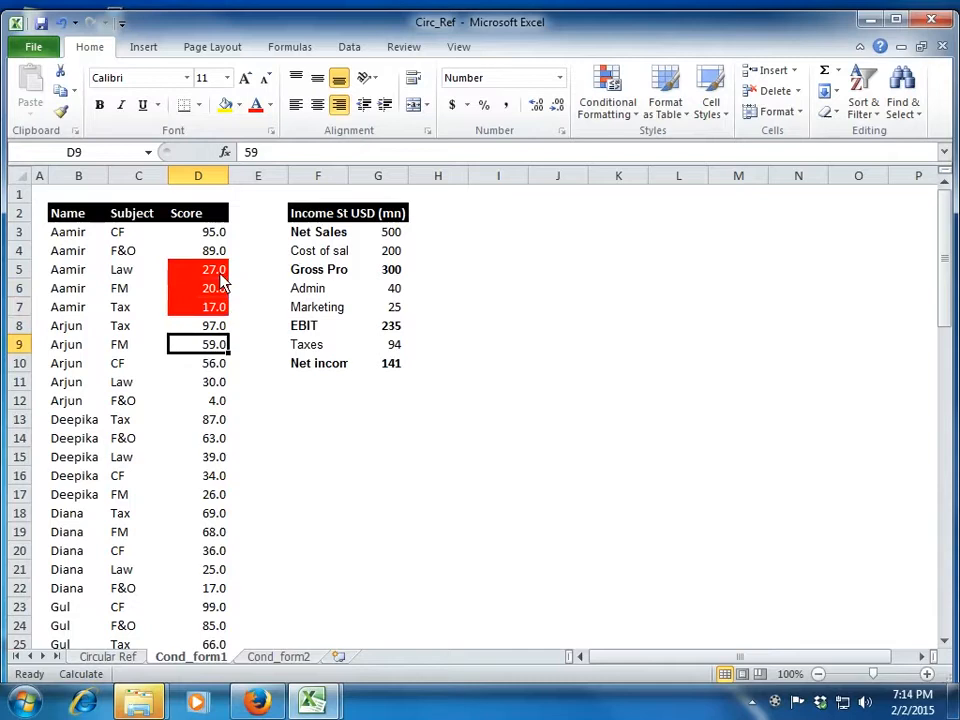
{"action": "left_click", "coordinate": [209, 275]}
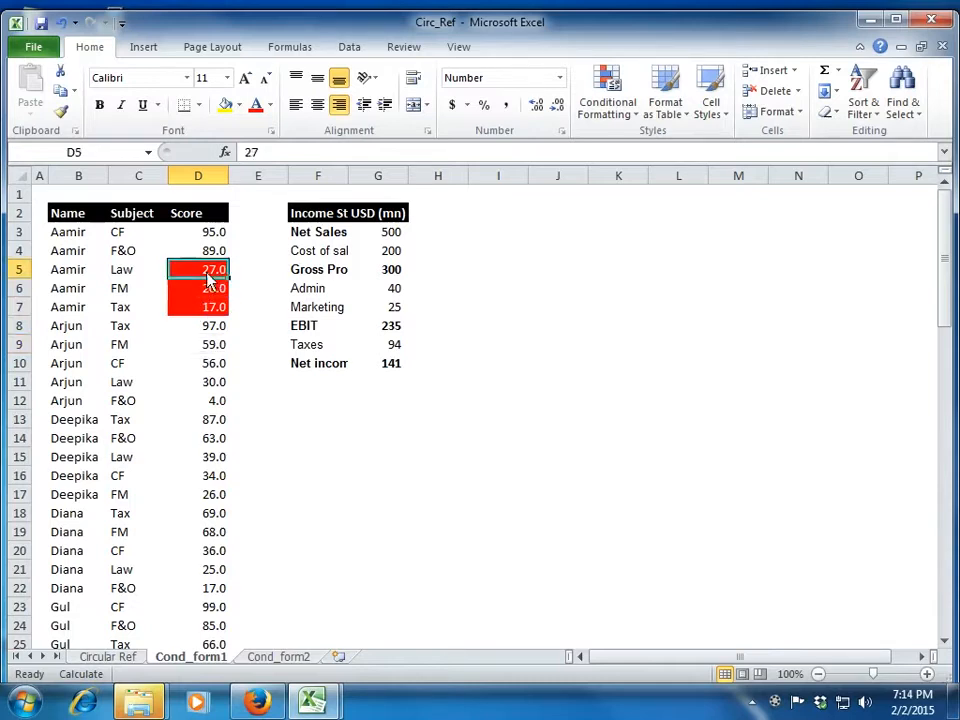
{"action": "key", "text": "Up"}
{"action": "key", "text": "Down"}
{"action": "left_click", "coordinate": [60, 111]}
{"action": "mouse_move", "coordinate": [205, 232]}
{"action": "left_mouse_down"}
{"action": "mouse_move", "coordinate": [192, 712]}
{"action": "mouse_move", "coordinate": [208, 612]}
{"action": "left_mouse_up"}
{"action": "left_click", "coordinate": [306, 517]}
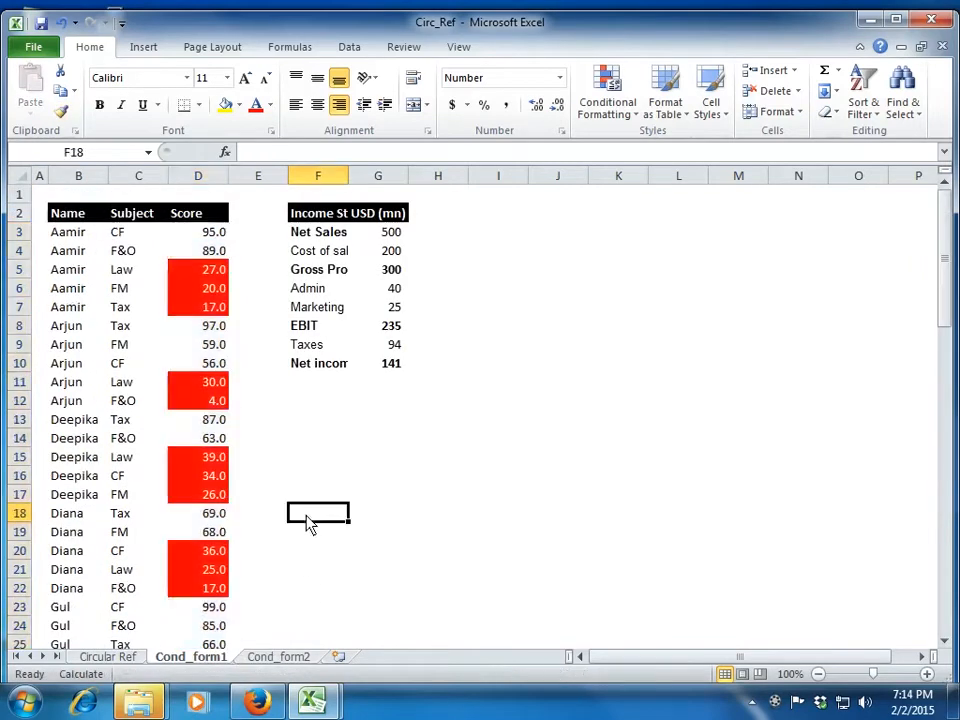
{"action": "left_click", "coordinate": [203, 288]}
{"action": "key", "text": "Down"}
{"action": "key", "text": "Down"}
{"action": "key", "text": "Down"}
{"action": "key", "text": "Down"}
{"action": "key", "text": "Down"}
{"action": "key", "text": "Down"}
{"action": "key", "text": "Down"}
{"action": "key", "text": "Down"}
{"action": "key", "text": "Down"}
{"action": "key", "text": "Down"}
{"action": "key", "text": "Down"}
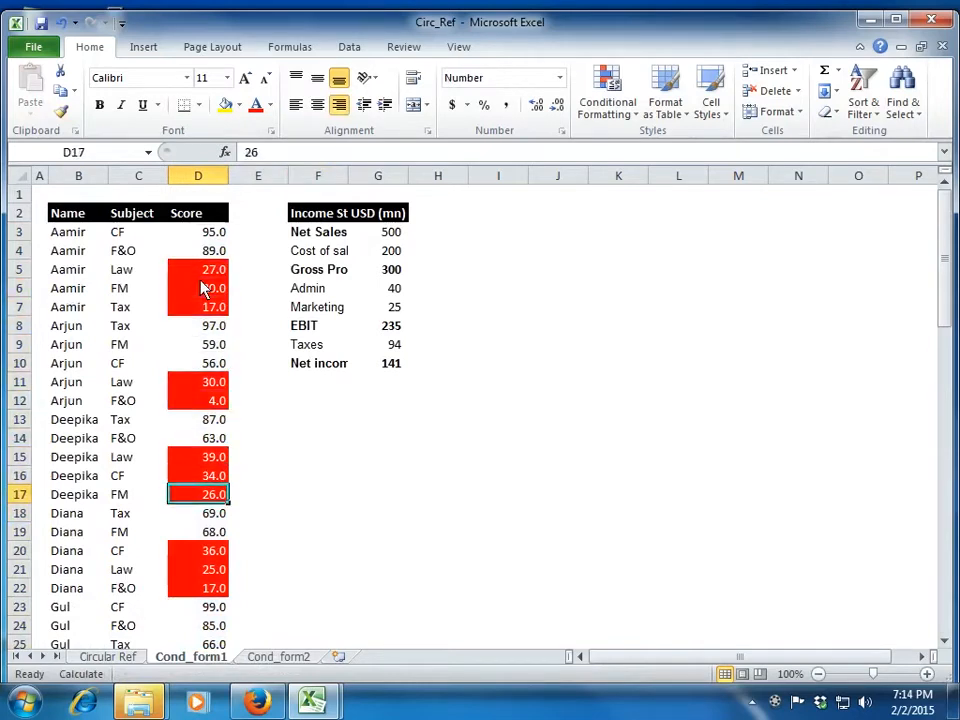
{"action": "key", "text": "Down"}
{"action": "key", "text": "Down"}
{"action": "key", "text": "Down"}
{"action": "key", "text": "Down"}
{"action": "key", "text": "Down"}
{"action": "key", "text": "Down"}
{"action": "key", "text": "Down"}
{"action": "key", "text": "Down"}
{"action": "key", "text": "Down"}
{"action": "key", "text": "Down"}
{"action": "key", "text": "Down"}
{"action": "key", "text": "Down"}
{"action": "key", "text": "Down"}
{"action": "key", "text": "Down"}
{"action": "key", "text": "Down"}
{"action": "key", "text": "Down"}
{"action": "key", "text": "Down"}
{"action": "key", "text": "Down"}
{"action": "key", "text": "Down"}
{"action": "key", "text": "Down"}
{"action": "key", "text": "Down"}
{"action": "key", "text": "Down"}
{"action": "key", "text": "Down"}
{"action": "key", "text": "Down"}
{"action": "key", "text": "Down"}
{"action": "key", "text": "Down"}
{"action": "key", "text": "Down"}
{"action": "key", "text": "Down"}
{"action": "key", "text": "Down"}
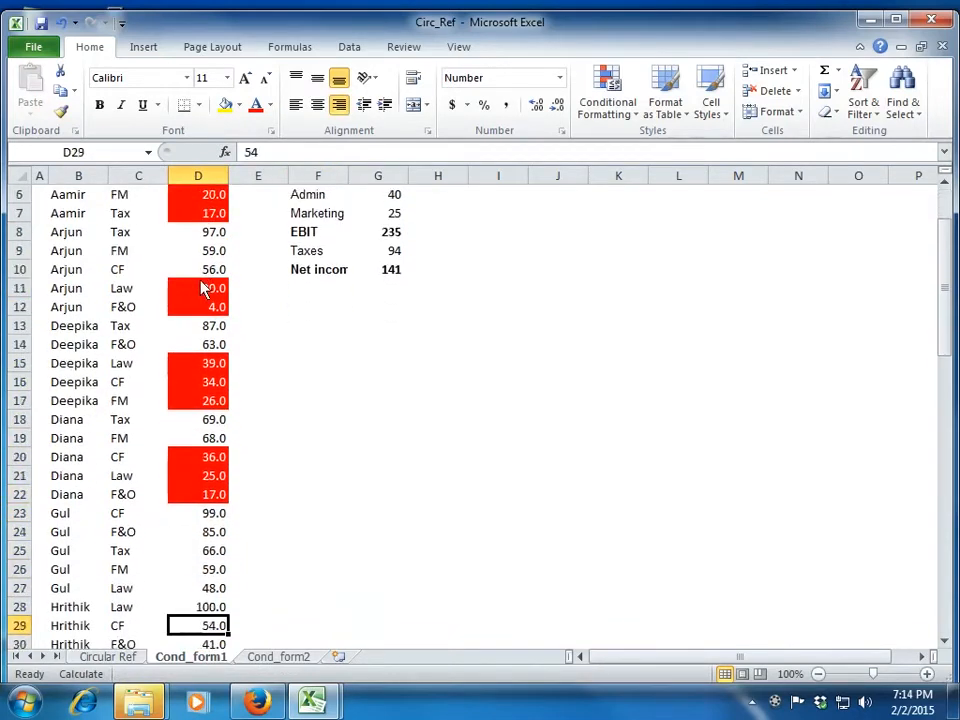
{"action": "key", "text": "Down"}
{"action": "key", "text": "Down"}
{"action": "key", "text": "Down"}
{"action": "key", "text": "Down"}
{"action": "key", "text": "Down"}
{"action": "key", "text": "Down"}
{"action": "key", "text": "Down"}
{"action": "key", "text": "Down"}
{"action": "key", "text": "Down"}
{"action": "key", "text": "Down"}
{"action": "key", "text": "Down"}
{"action": "key", "text": "Down"}
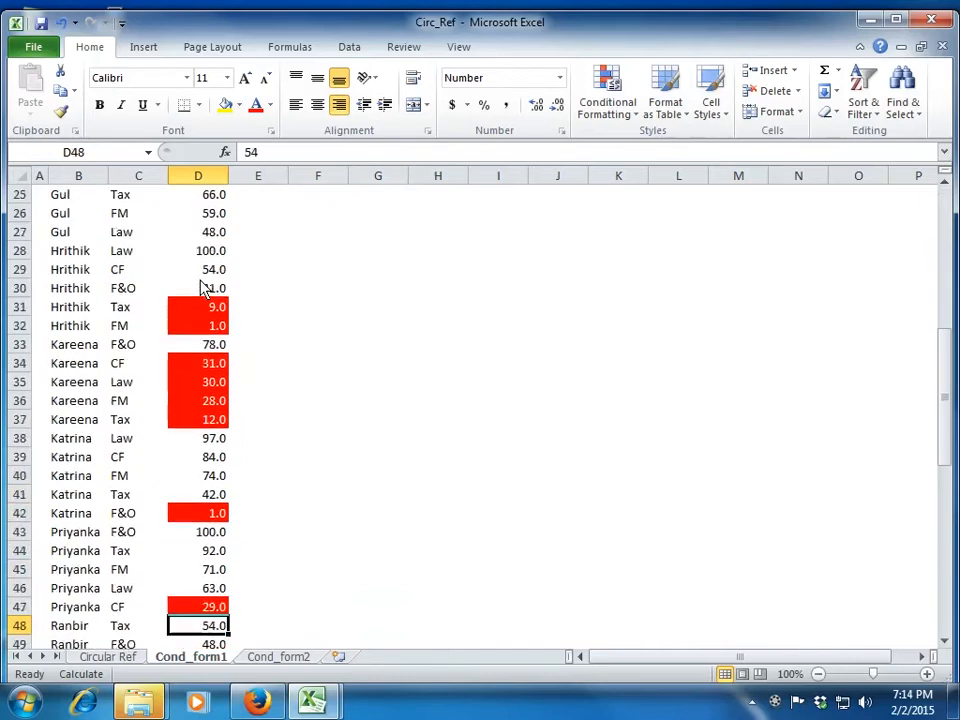
{"action": "key", "text": "Down"}
{"action": "key", "text": "Down"}
{"action": "key", "text": "Down"}
{"action": "key", "text": "Down"}
{"action": "key", "text": "Down"}
{"action": "key", "text": "Down"}
{"action": "key", "text": "Down"}
{"action": "key", "text": "Down"}
{"action": "key", "text": "Down"}
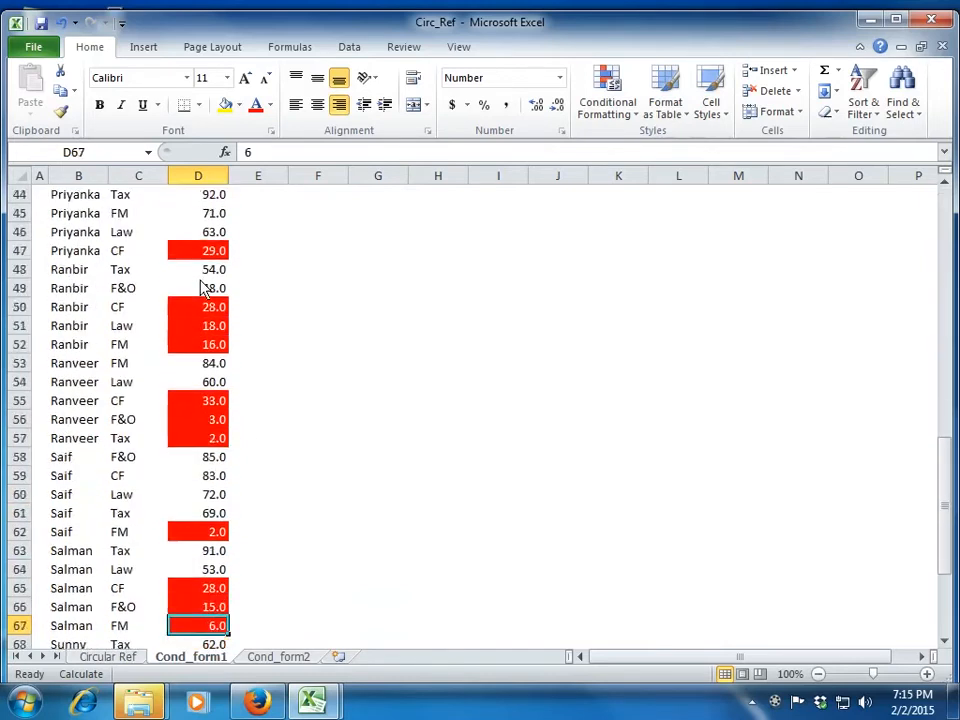
{"action": "key", "text": "ctrl+Up"}
{"action": "key", "text": "Down"}
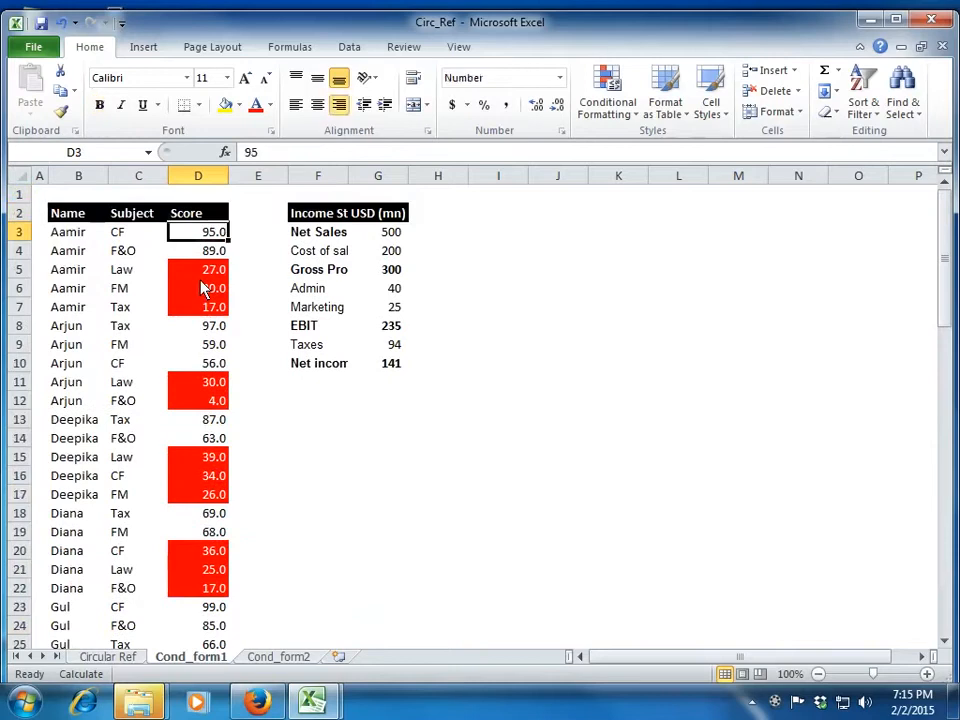
{"action": "key", "text": "ctrl+shift+Down"}
{"action": "key", "text": "ctrl+c"}
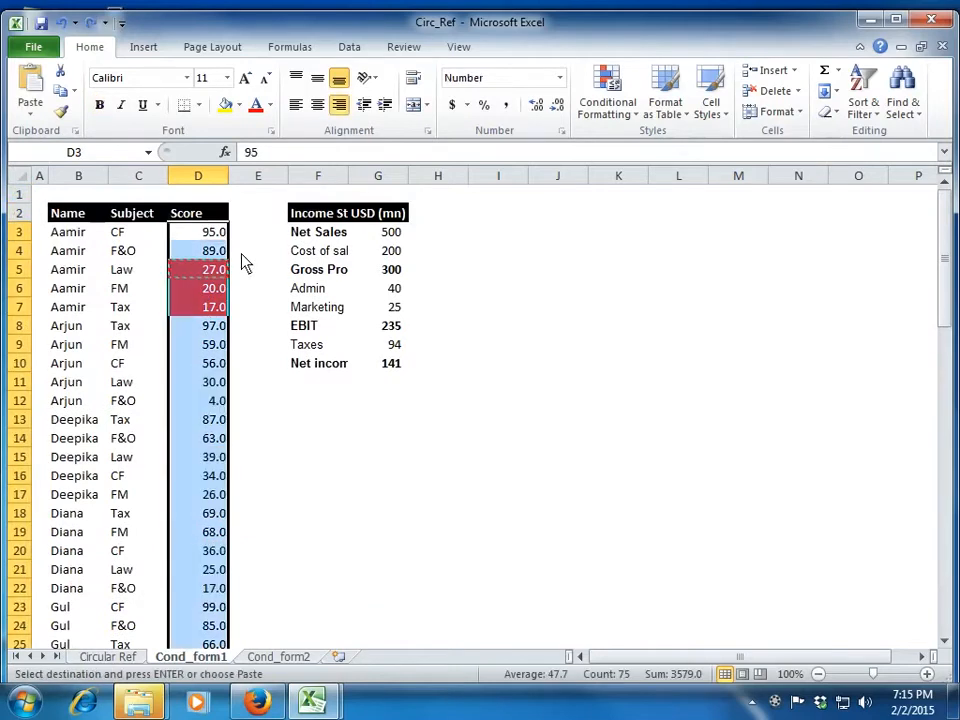
{"action": "key", "text": "Escape"}
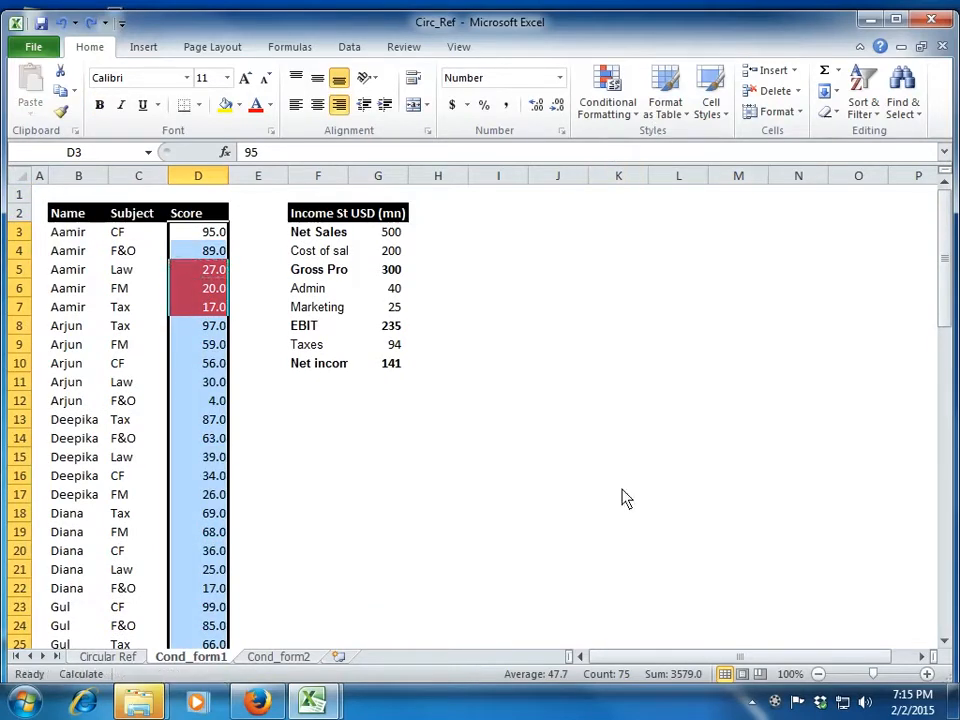
{"action": "left_click", "coordinate": [622, 494]}
{"action": "left_click", "coordinate": [622, 128]}
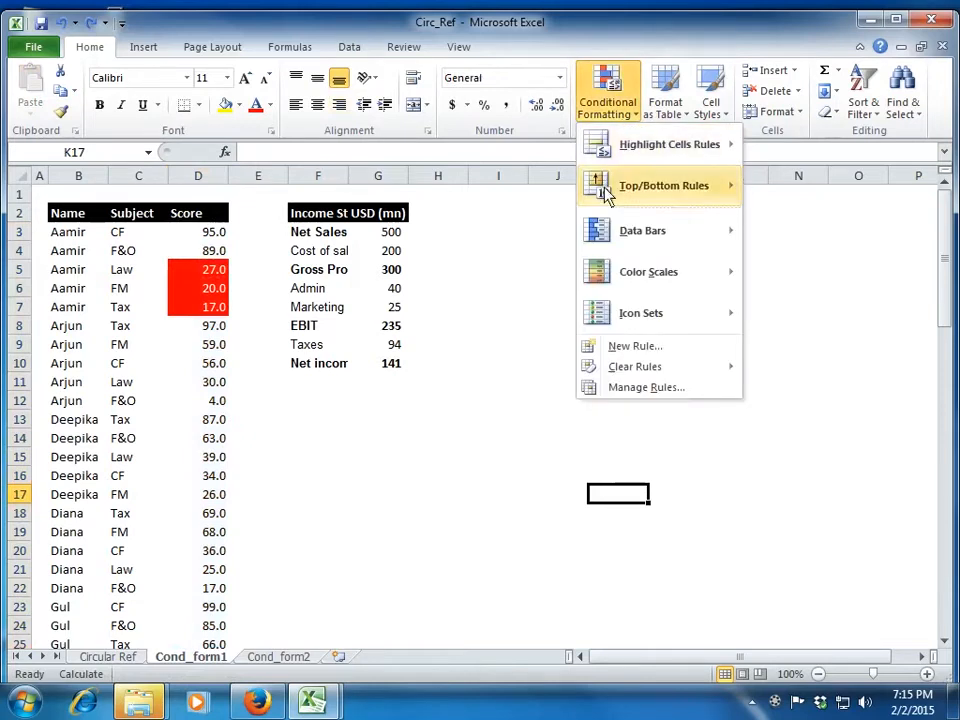
Step: Select D5 and open the Conditional Formatting Rules Manager via Manage Rules
{"action": "left_click", "coordinate": [195, 273]}
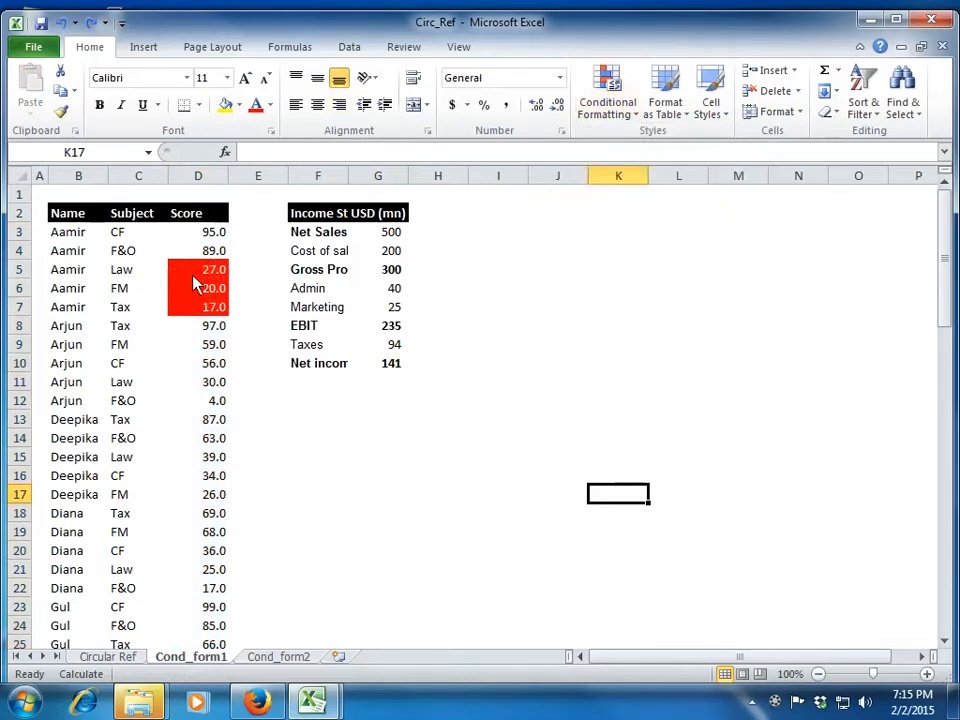
{"action": "left_click", "coordinate": [195, 273]}
{"action": "left_click", "coordinate": [613, 72]}
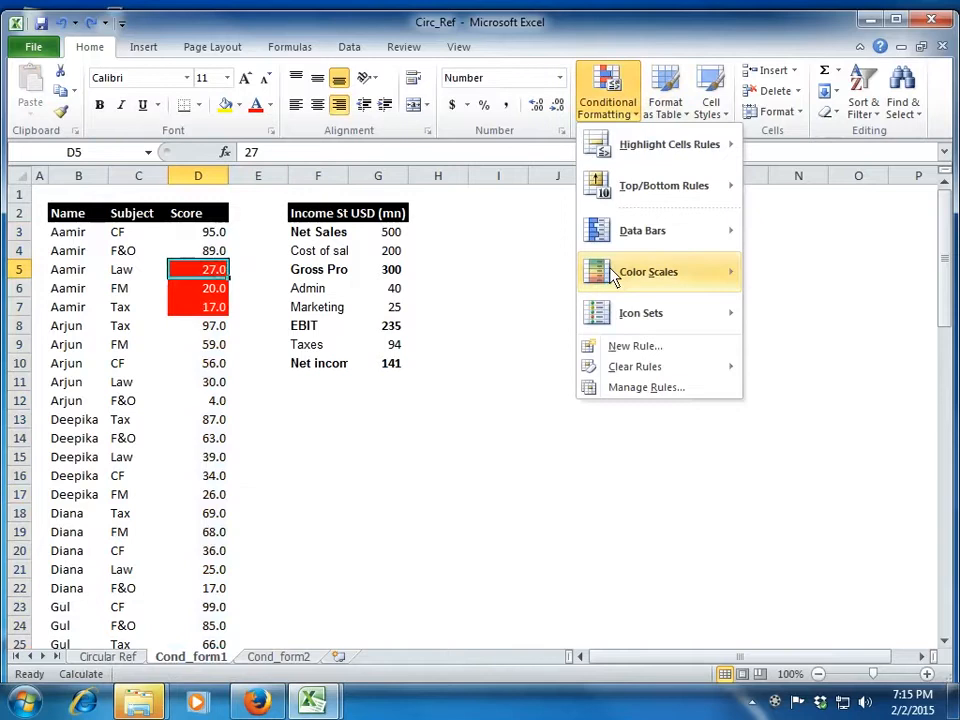
{"action": "mouse_move", "coordinate": [626, 372]}
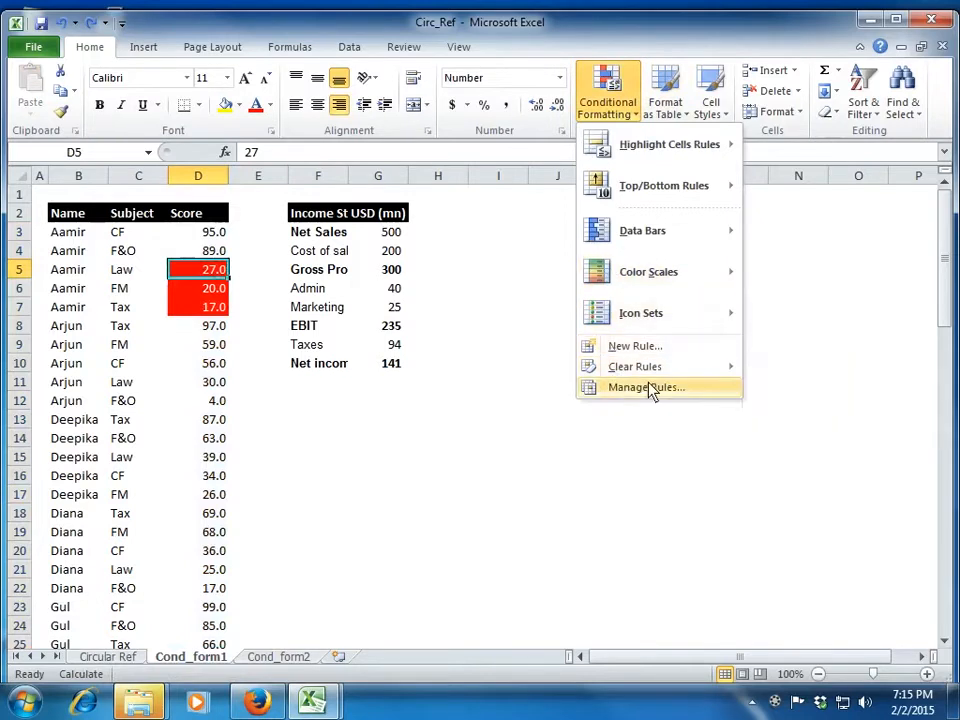
{"action": "left_click", "coordinate": [650, 389]}
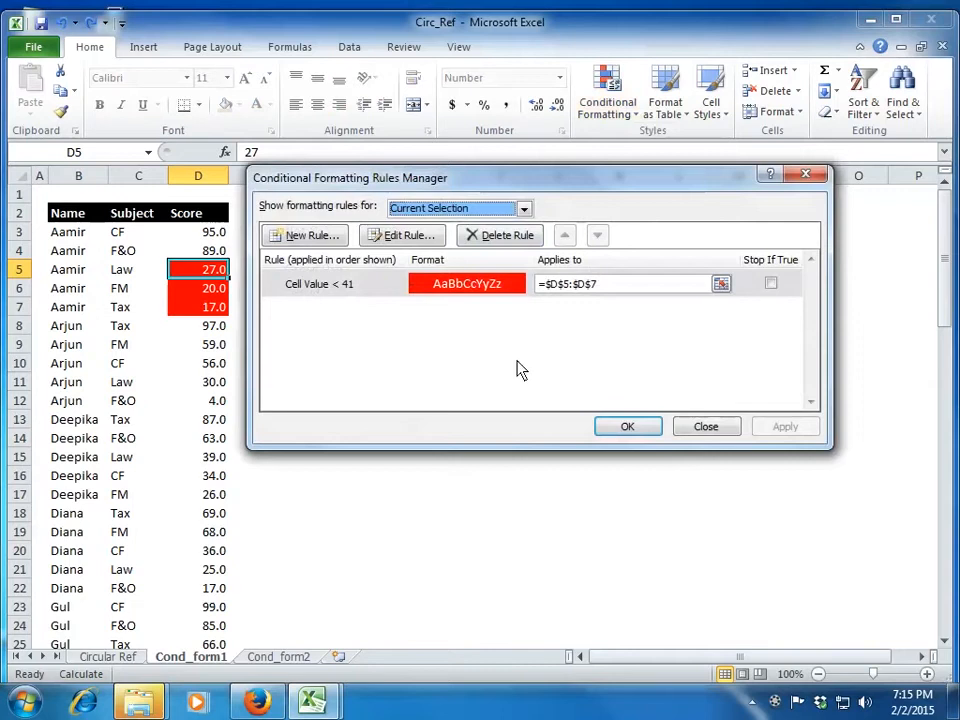
Step: Change the below-41 red rule's Applies to range to $D$3:$D$77 and apply it
{"action": "left_click", "coordinate": [402, 240]}
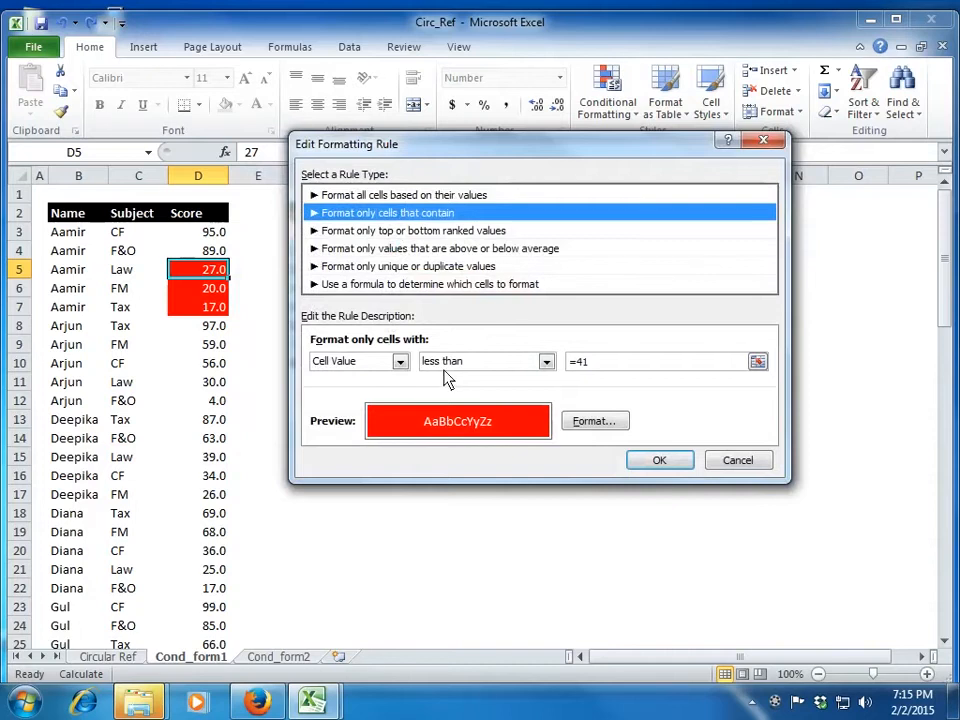
{"action": "key", "text": "Return"}
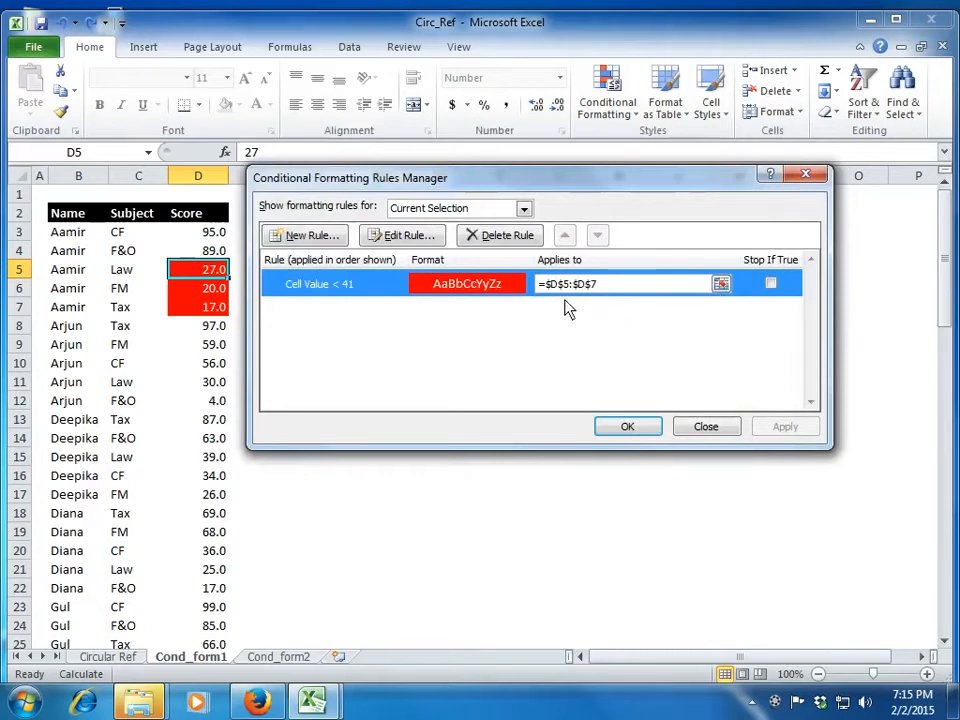
{"action": "left_click", "coordinate": [721, 284]}
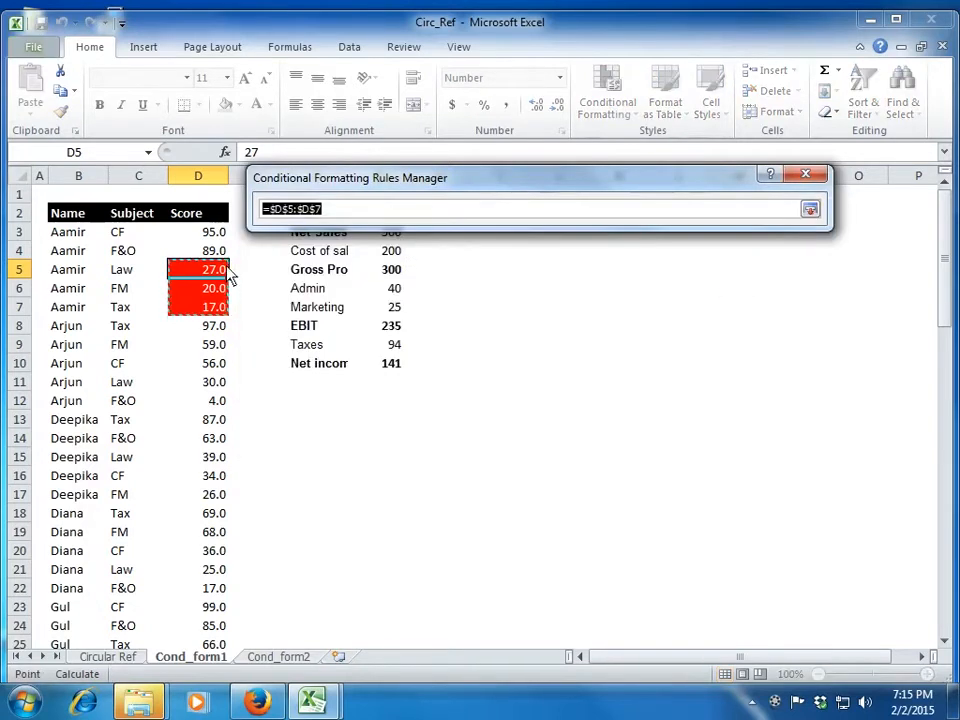
{"action": "left_click_drag", "start_coordinate": [212, 236], "coordinate": [250, 590]}
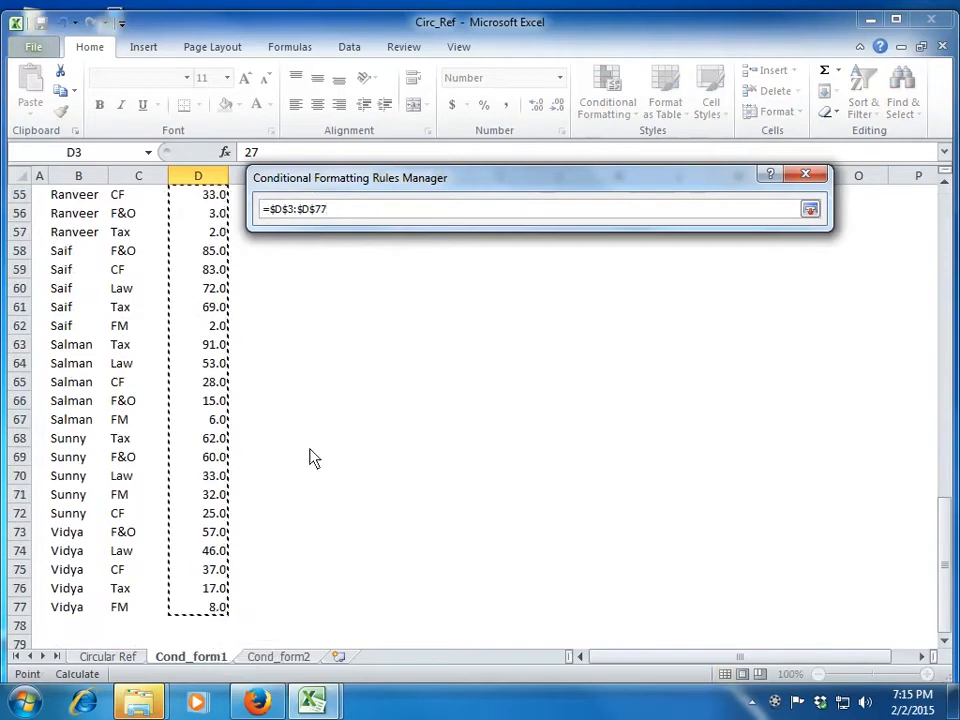
{"action": "left_click", "coordinate": [810, 210]}
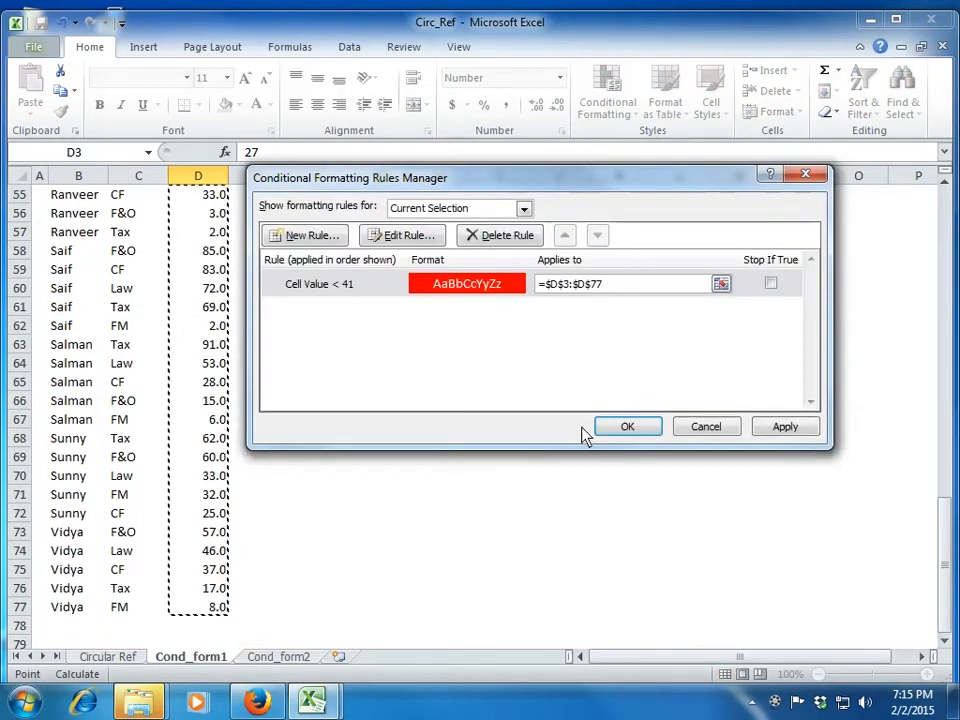
{"action": "left_click", "coordinate": [767, 428]}
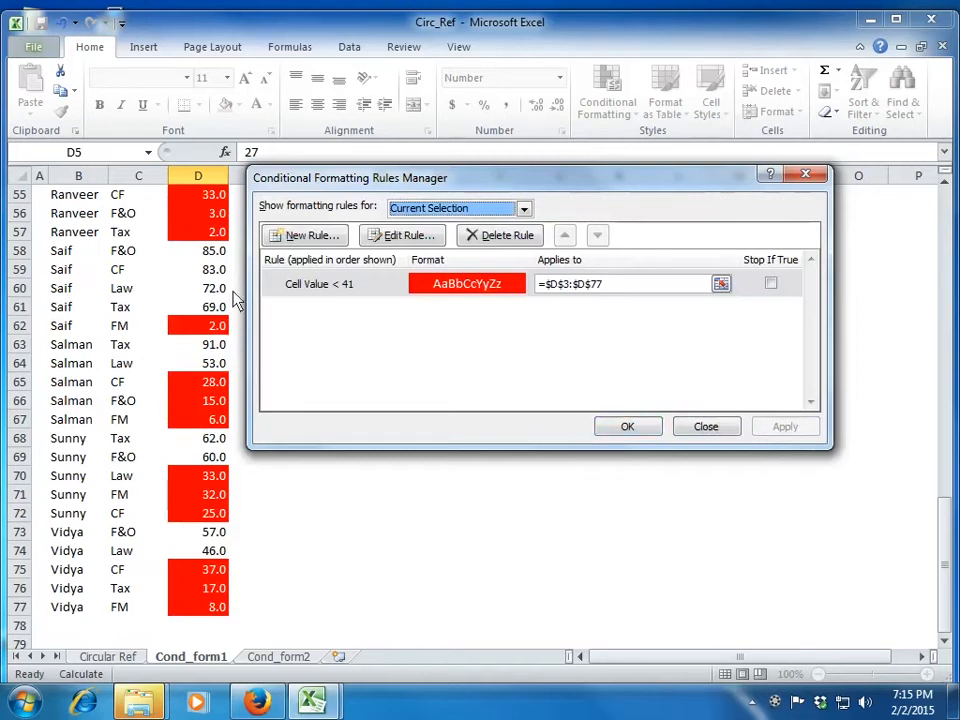
{"action": "left_click", "coordinate": [628, 432]}
Step: Return to cell D3 at the top of the Score column and bring up Highlight Cells Rules
{"action": "scroll", "coordinate": [326, 452], "scroll_direction": "up", "scroll_amount": 10}
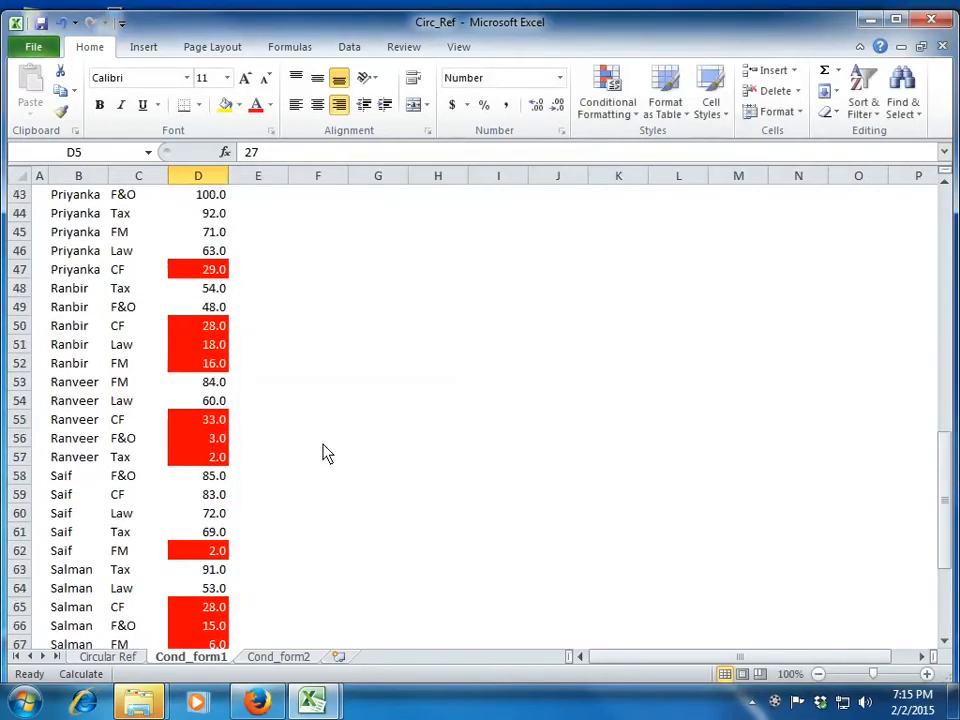
{"action": "scroll", "coordinate": [326, 452], "scroll_direction": "up", "scroll_amount": 8}
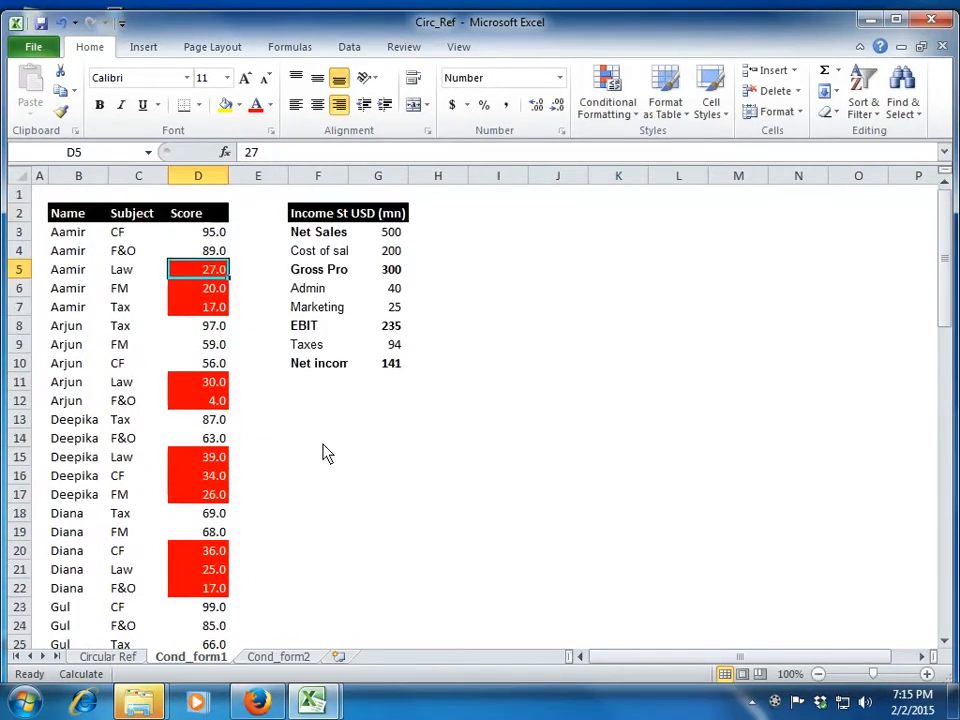
{"action": "key", "text": "Up"}
{"action": "key", "text": "Up"}
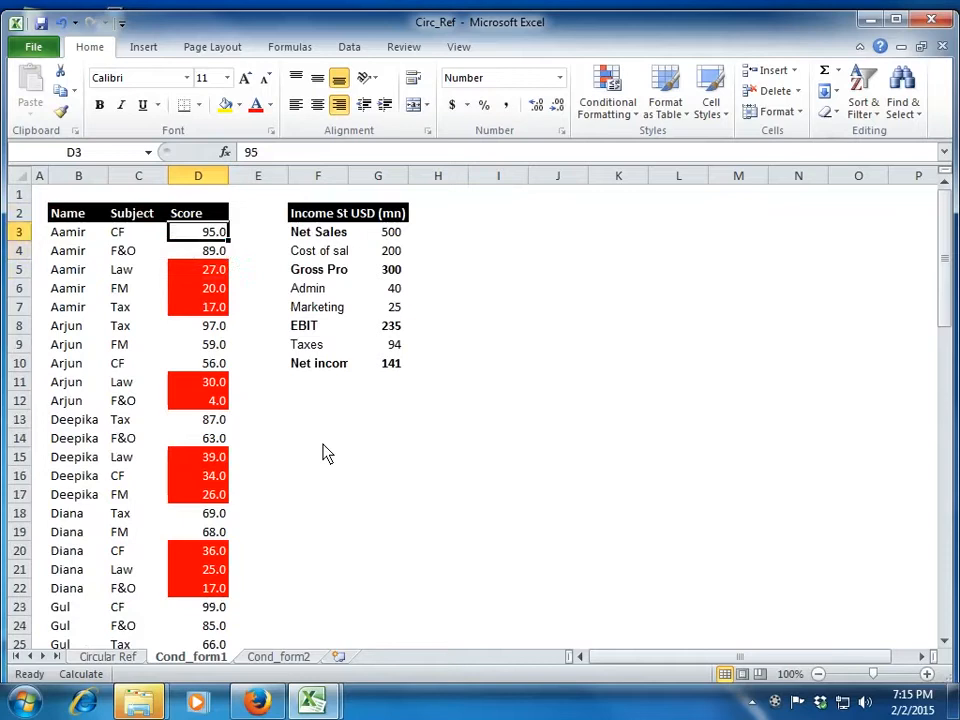
{"action": "left_click", "coordinate": [620, 112]}
{"action": "mouse_move", "coordinate": [680, 146]}
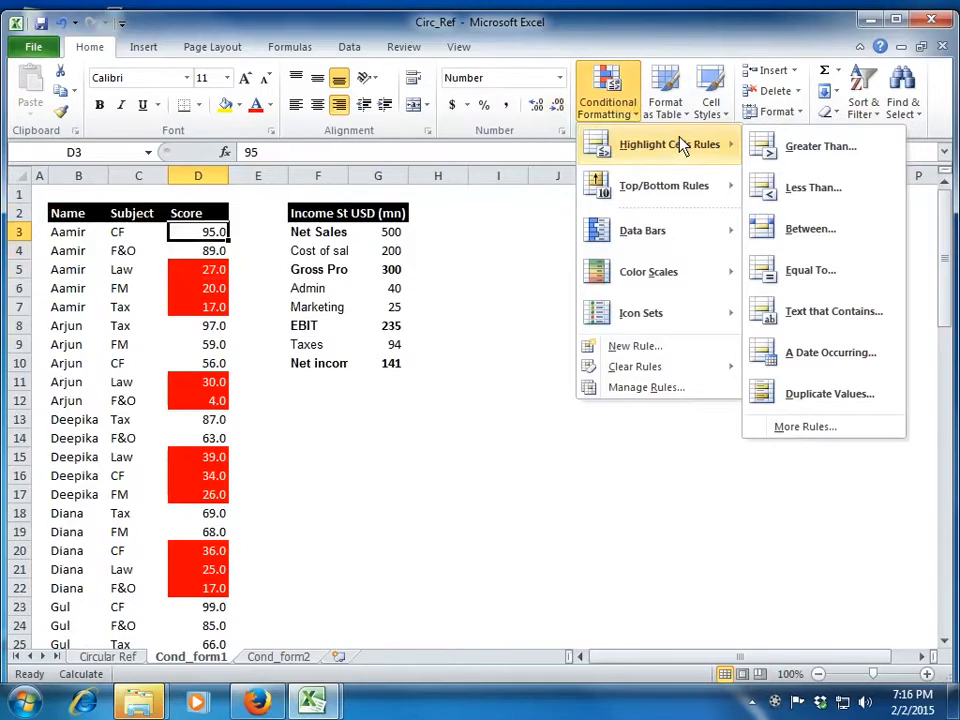
Step: Start a Between highlight rule with lower bound 41 and upper bound 70
{"action": "left_click", "coordinate": [815, 229]}
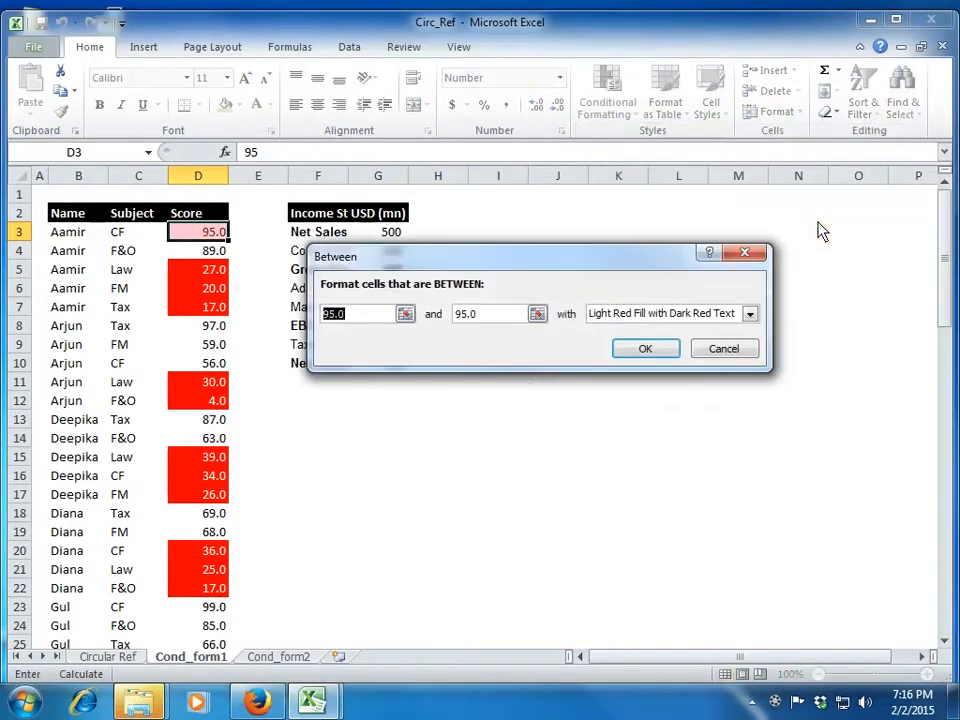
{"action": "left_click", "coordinate": [380, 322]}
{"action": "key", "text": "BackSpace"}
{"action": "key", "text": "BackSpace"}
{"action": "key", "text": "BackSpace"}
{"action": "key", "text": "BackSpace"}
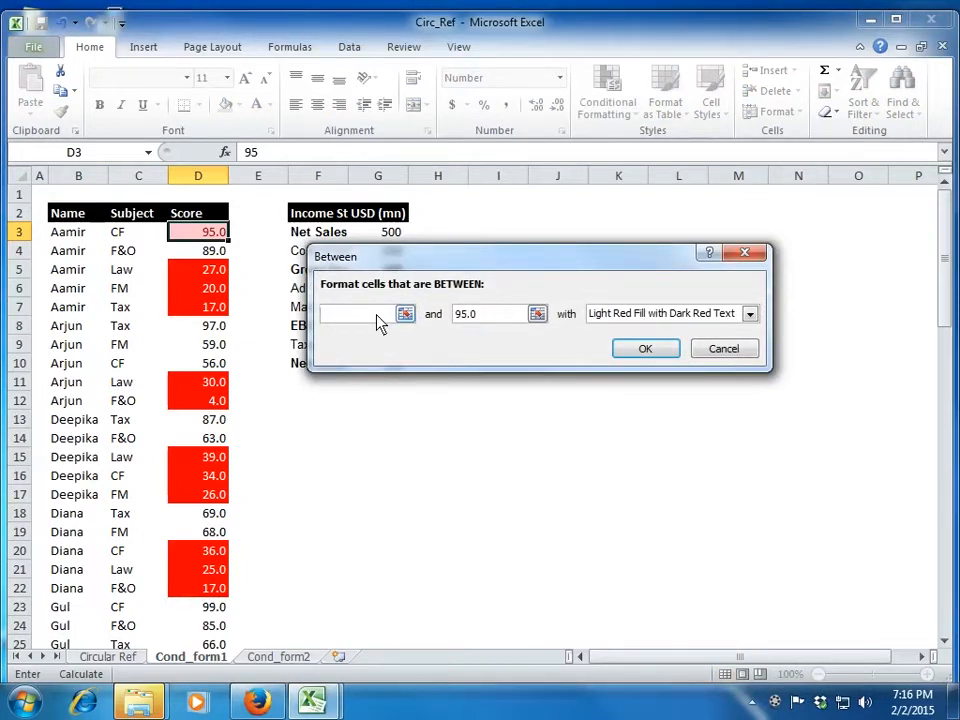
{"action": "type", "text": "41"}
{"action": "left_click", "coordinate": [490, 315]}
{"action": "key", "text": "BackSpace"}
{"action": "key", "text": "BackSpace"}
{"action": "key", "text": "BackSpace"}
{"action": "key", "text": "BackSpace"}
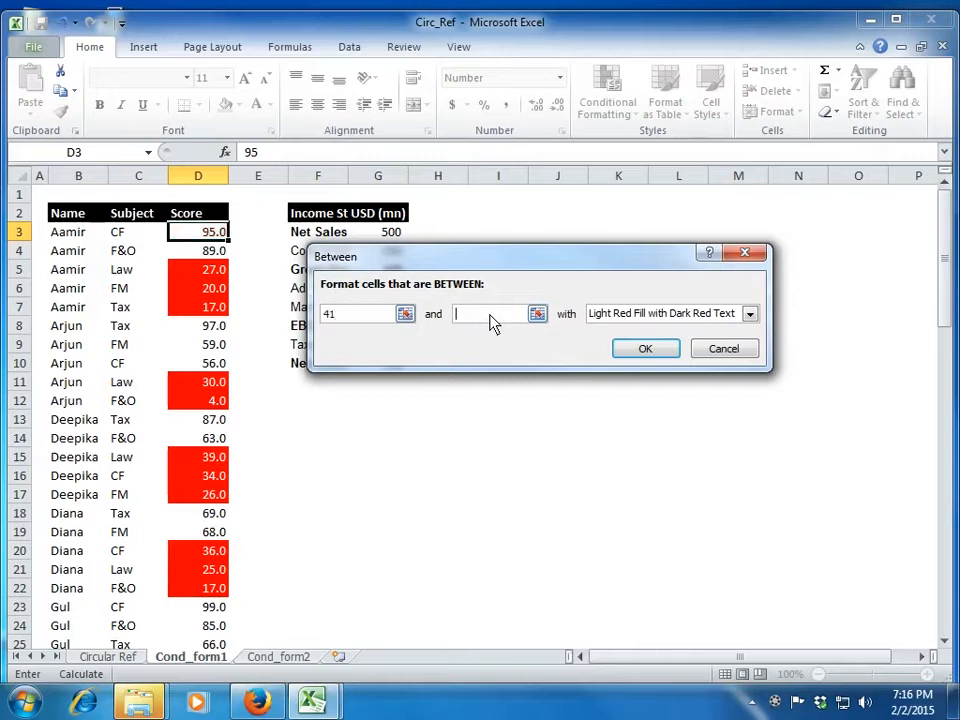
{"action": "type", "text": "70"}
Step: Give the rule a custom yellow fill with automatic font colour and create it
{"action": "left_click", "coordinate": [691, 317]}
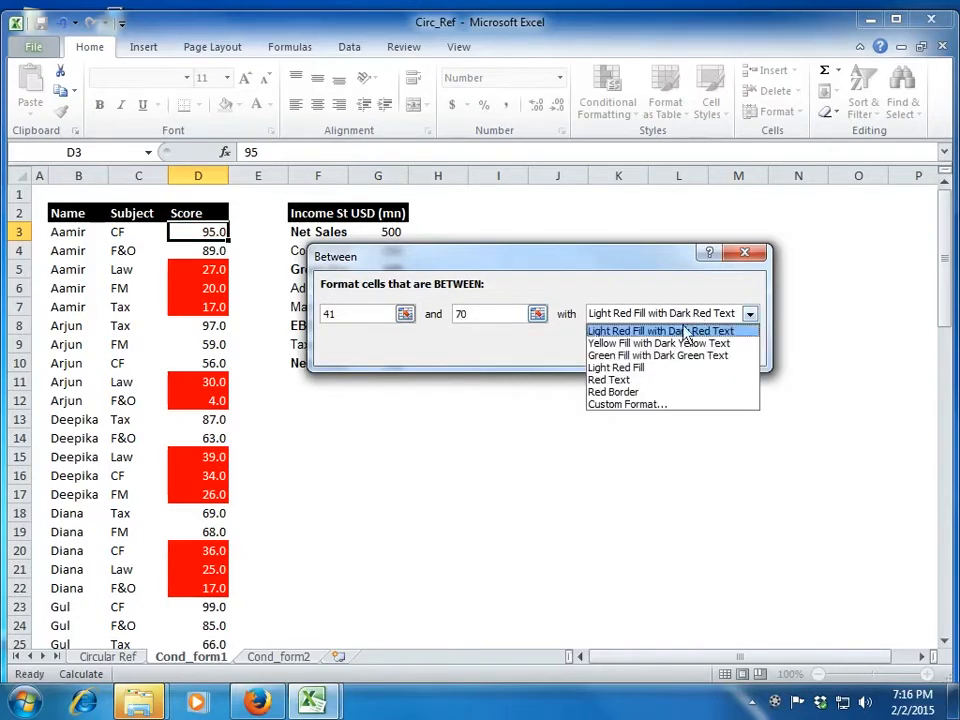
{"action": "left_click", "coordinate": [660, 405]}
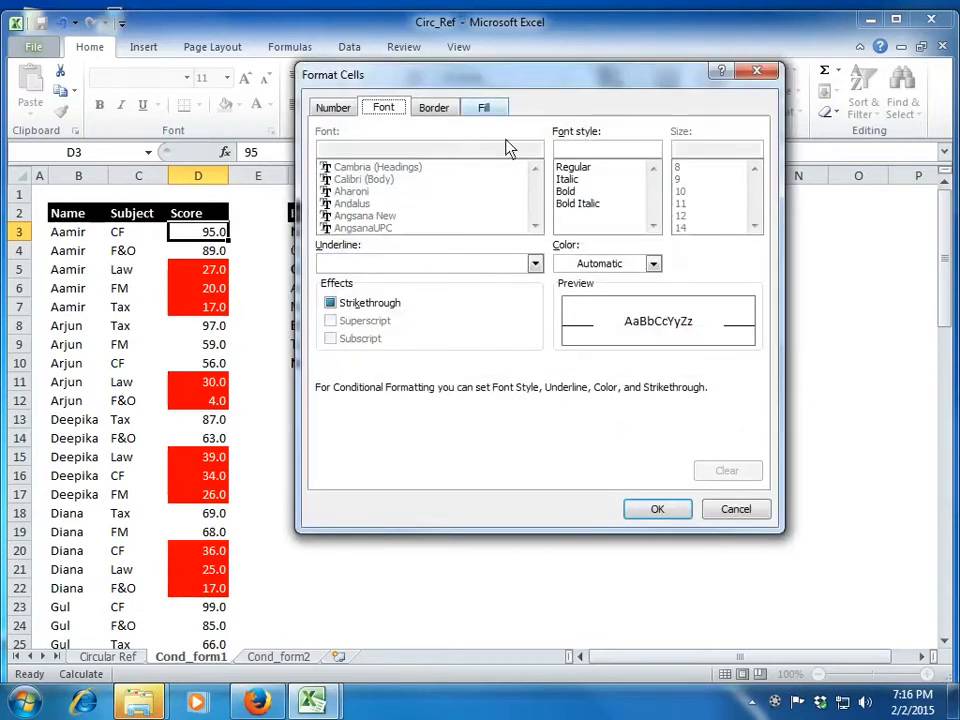
{"action": "left_click", "coordinate": [485, 108]}
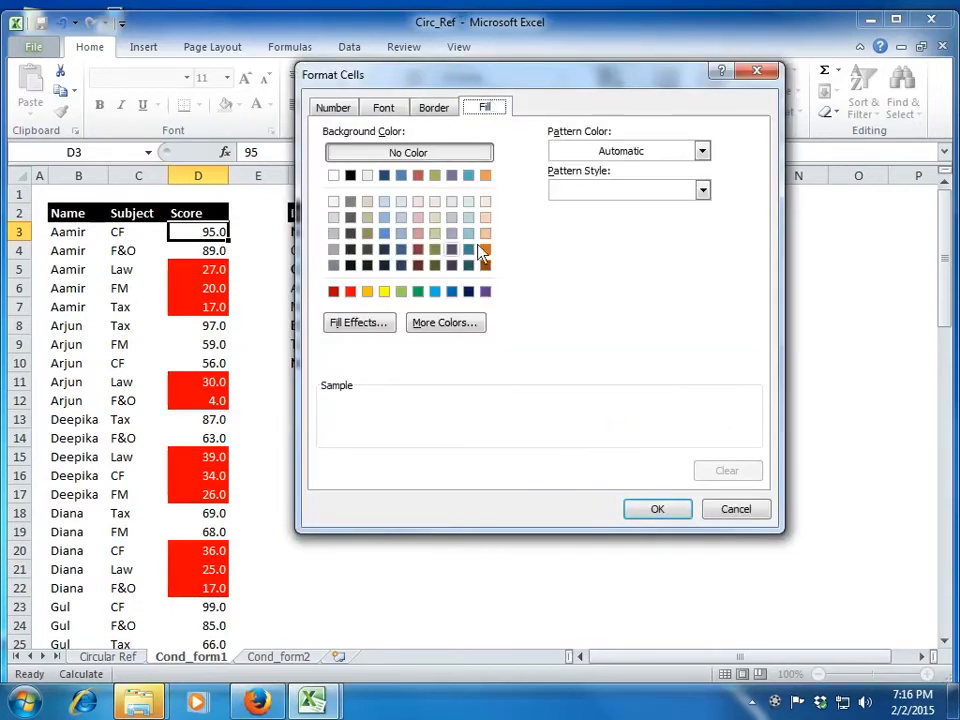
{"action": "left_click", "coordinate": [385, 292]}
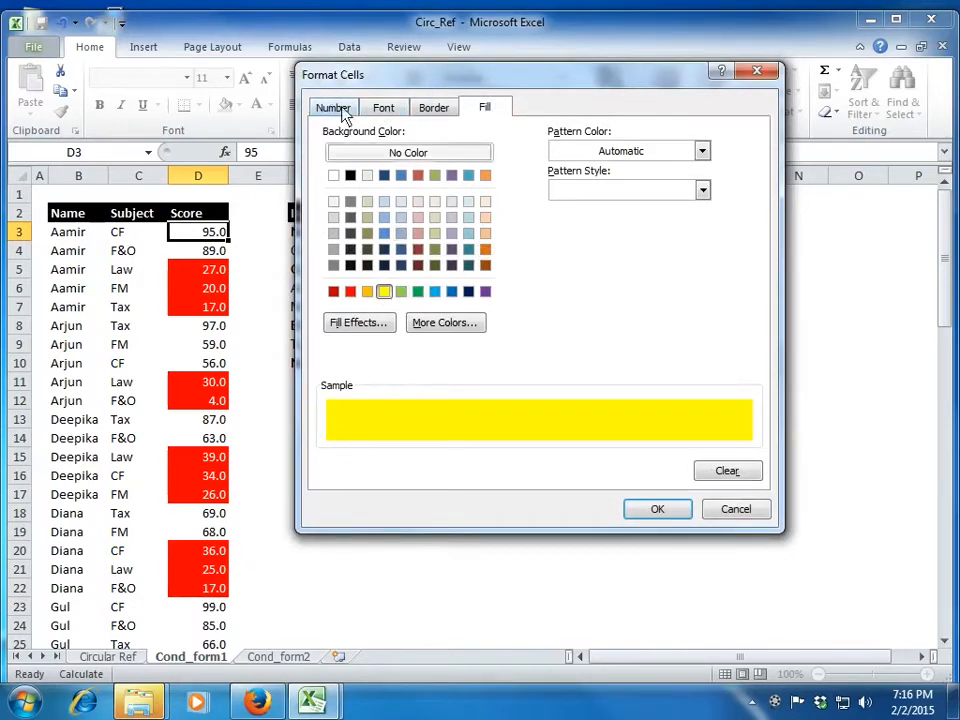
{"action": "left_click", "coordinate": [383, 108]}
{"action": "left_click", "coordinate": [625, 265]}
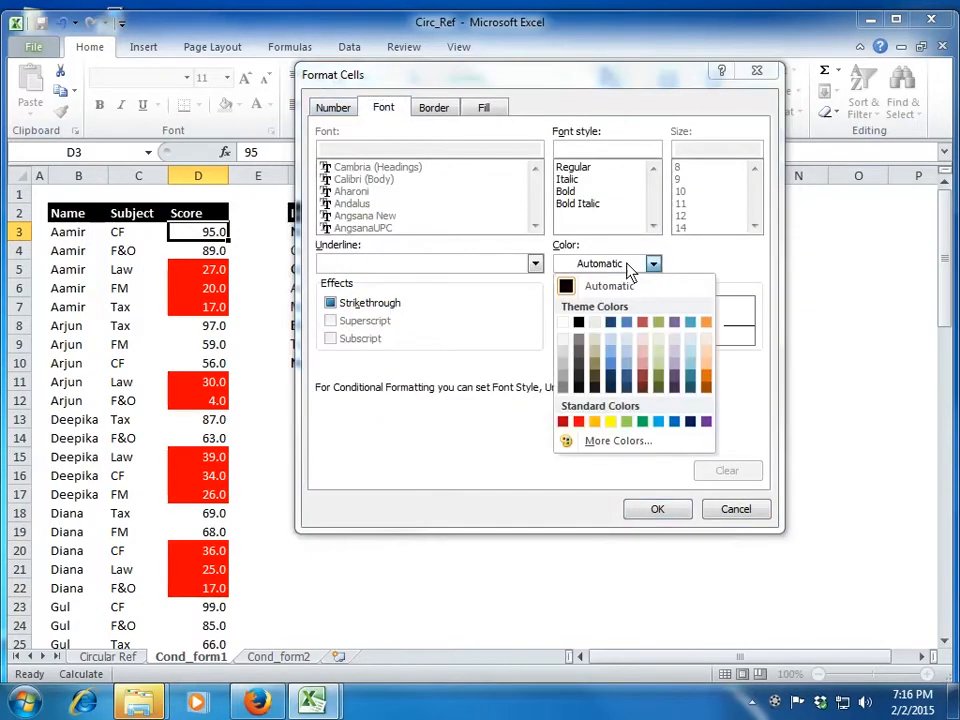
{"action": "left_click", "coordinate": [621, 283]}
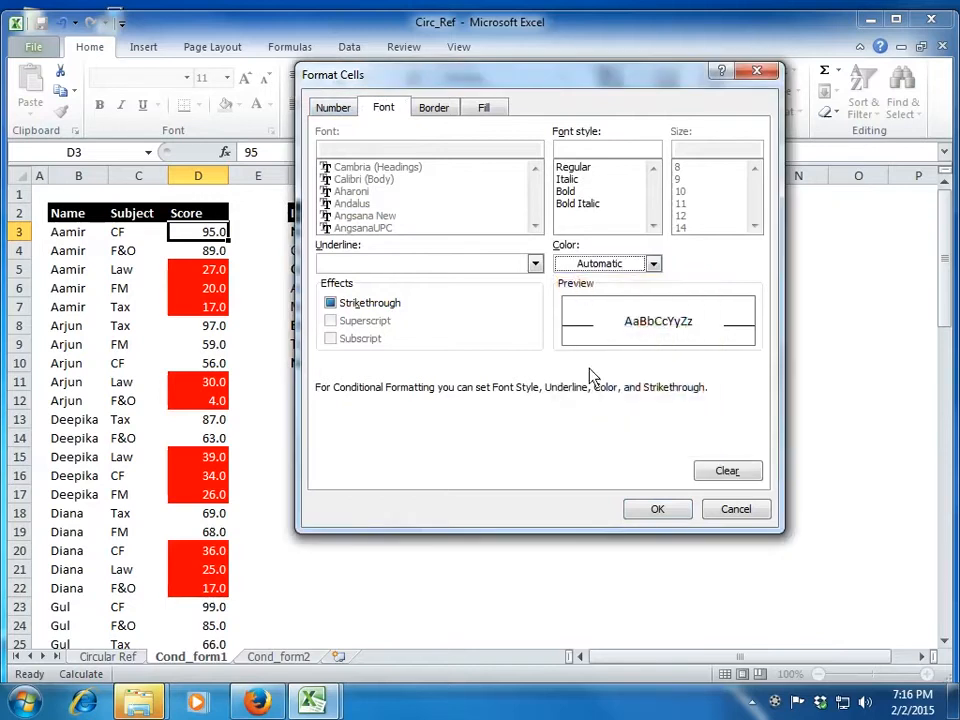
{"action": "left_click", "coordinate": [660, 508]}
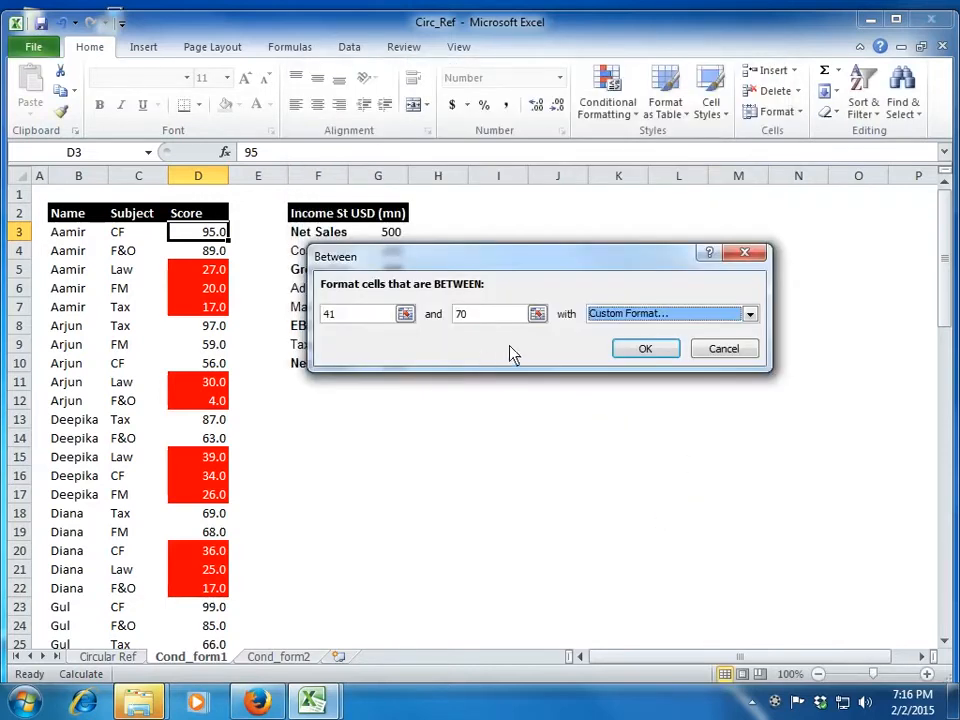
{"action": "left_click", "coordinate": [632, 357]}
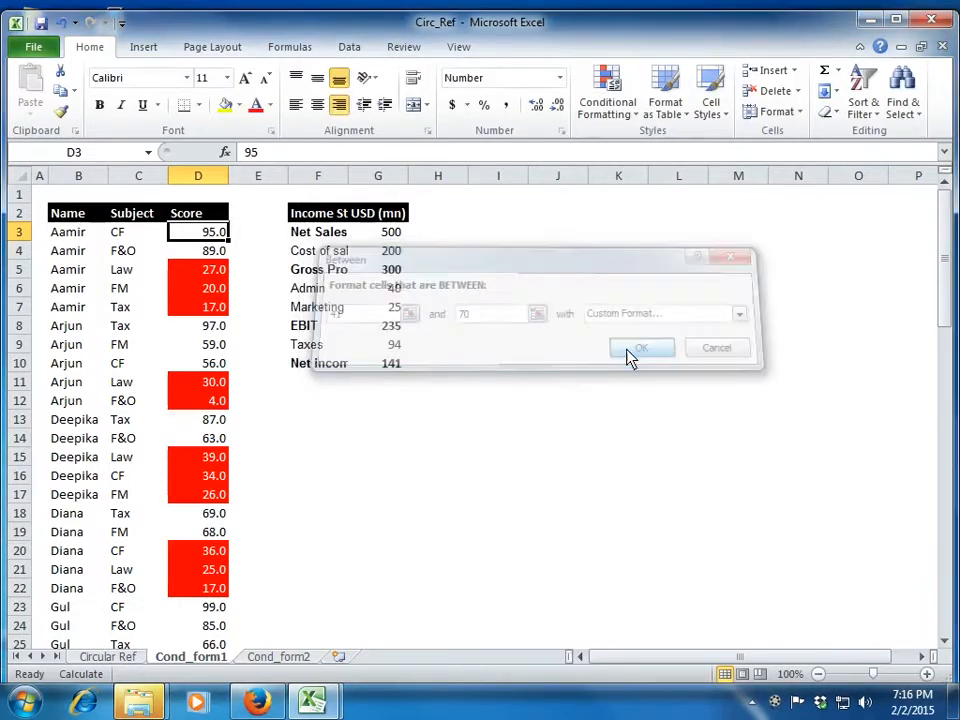
Step: Try editing the yellow rule's range in Manage Rules, ending at only D3:D7, then close the dialog
{"action": "left_click", "coordinate": [630, 116]}
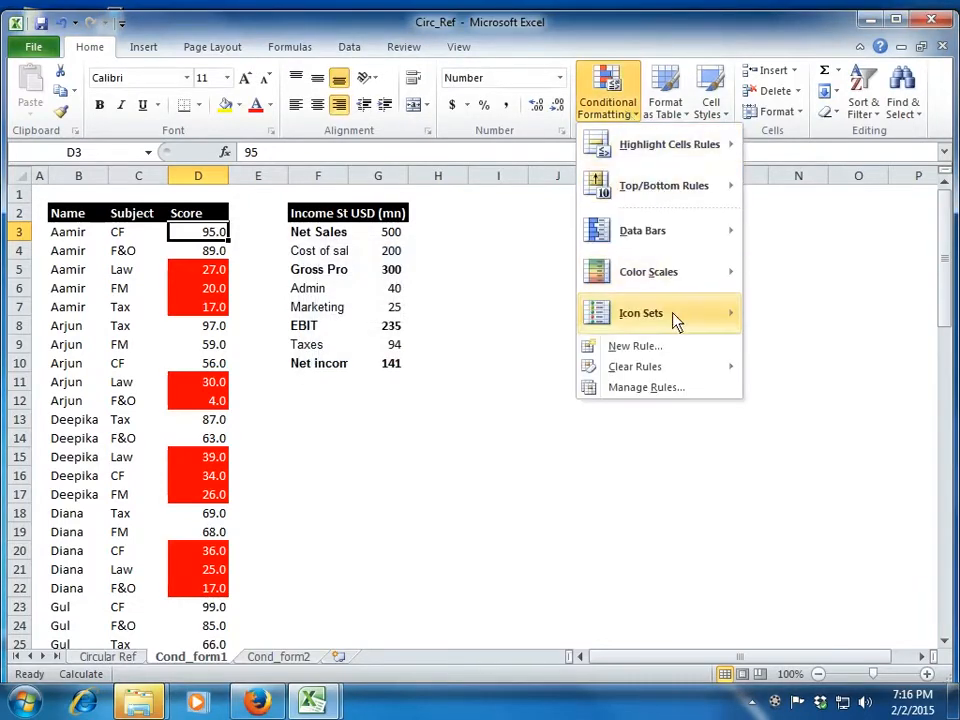
{"action": "left_click", "coordinate": [672, 388]}
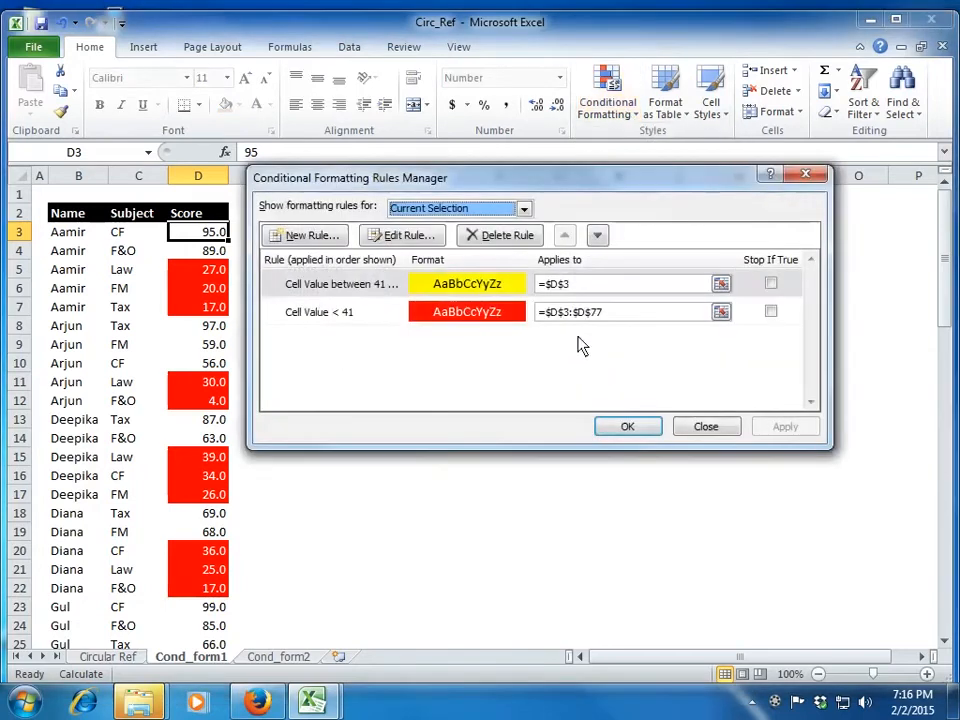
{"action": "left_click", "coordinate": [603, 286]}
{"action": "key", "text": "F8"}
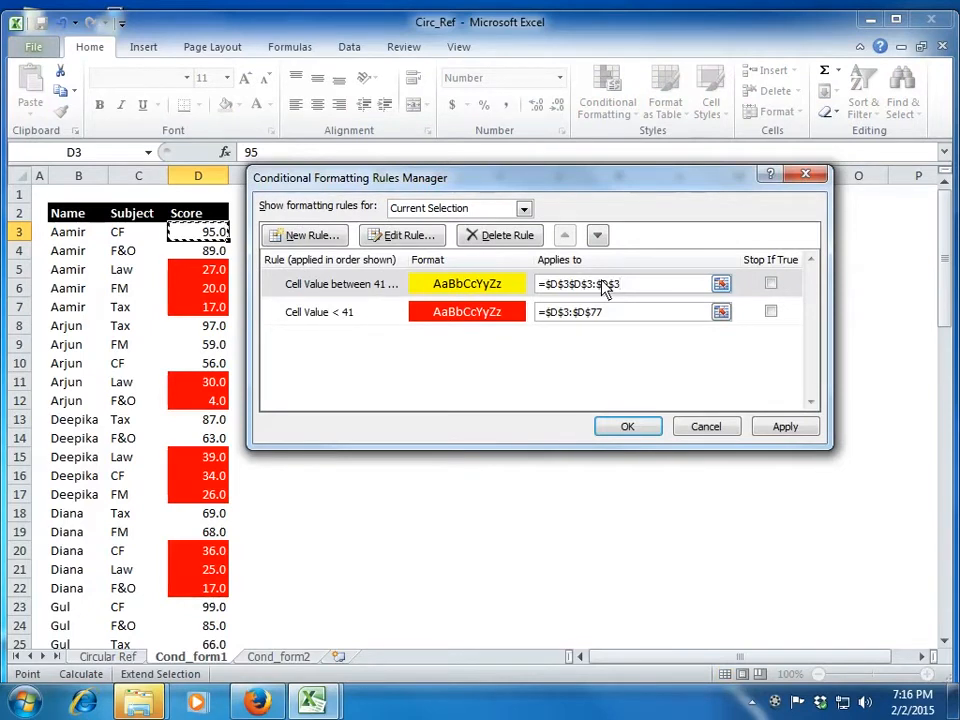
{"action": "key", "text": "BackSpace"}
{"action": "key", "text": "BackSpace"}
{"action": "key", "text": "BackSpace"}
{"action": "key", "text": "BackSpace"}
{"action": "key", "text": "BackSpace"}
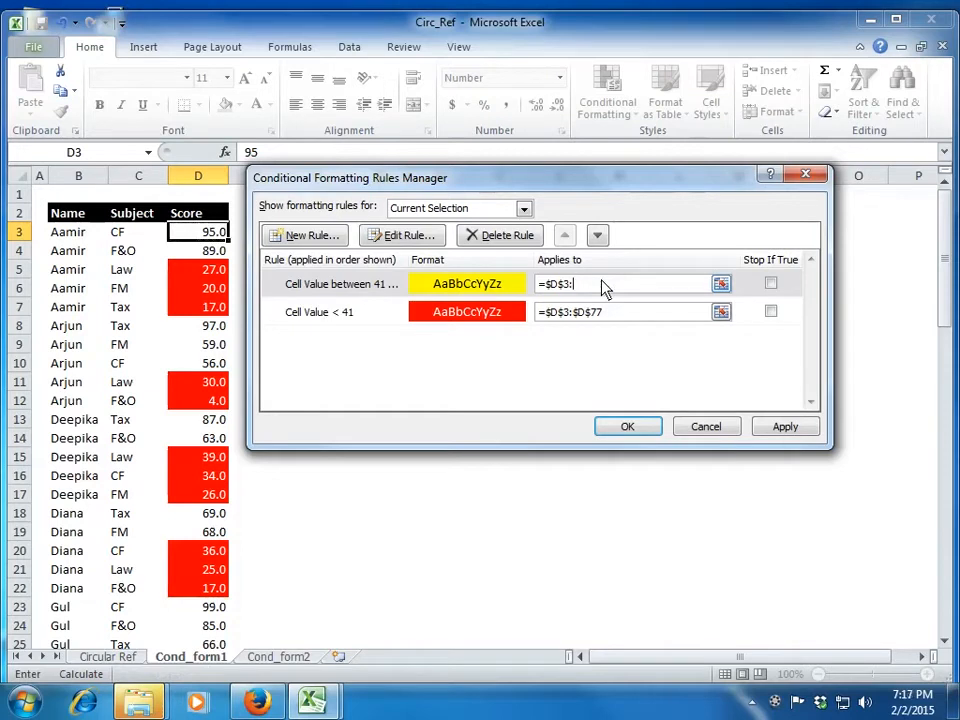
{"action": "type", "text": "7"}
{"action": "key", "text": "F3"}
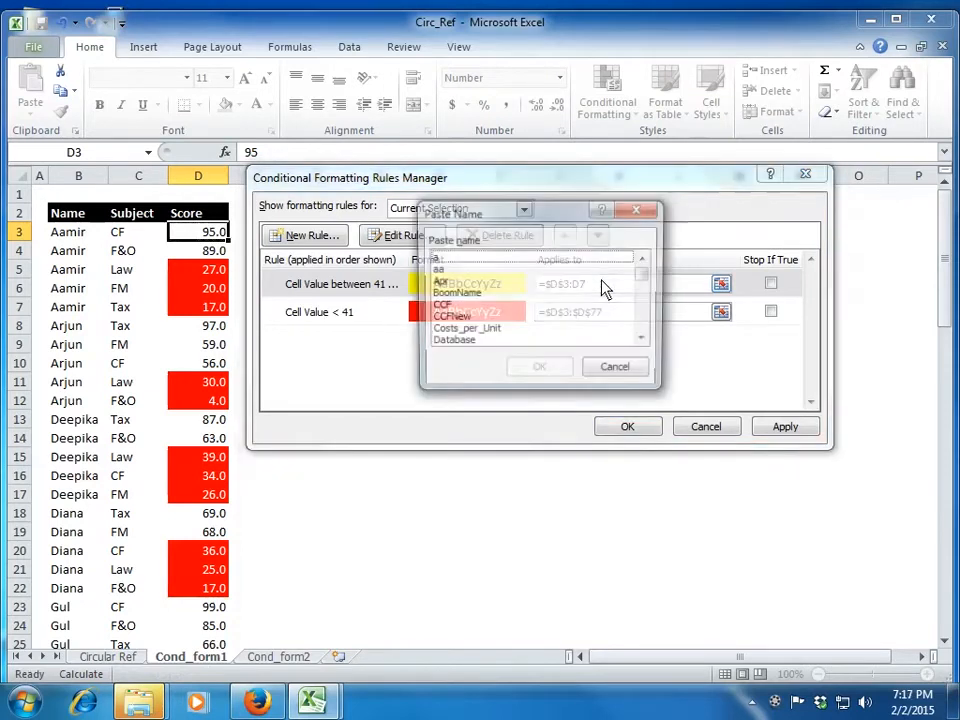
{"action": "key", "text": "Down"}
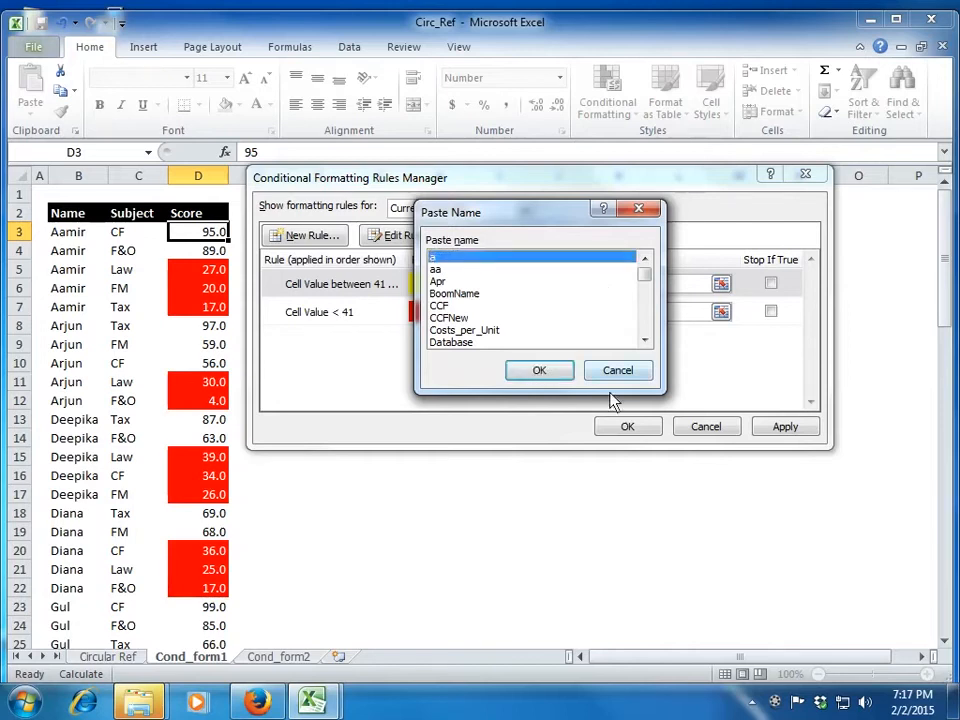
{"action": "left_click", "coordinate": [617, 371]}
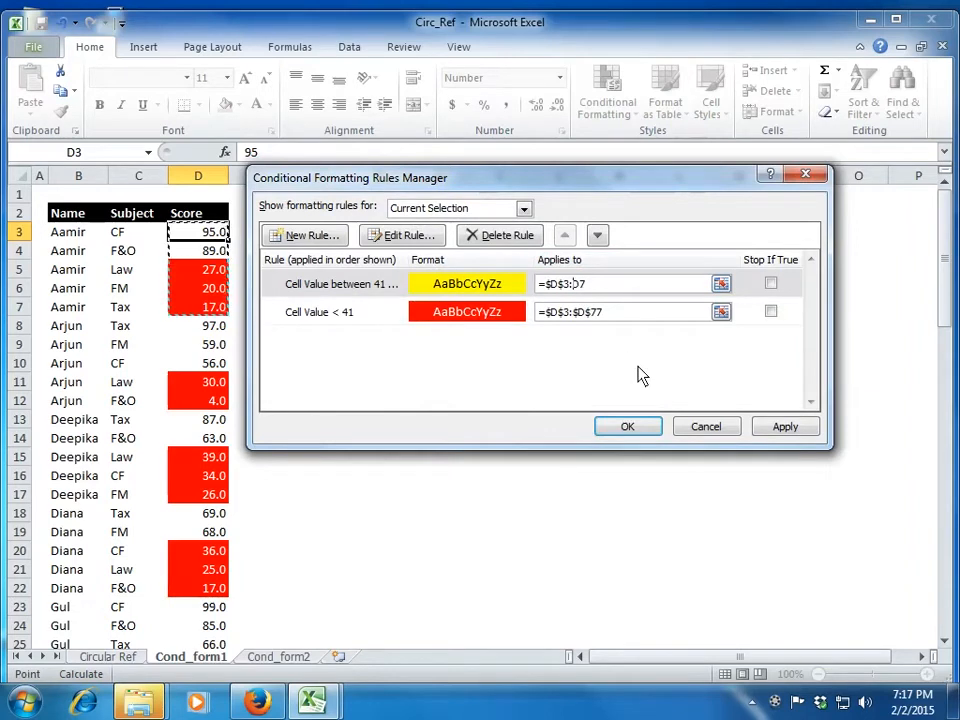
{"action": "left_click", "coordinate": [599, 280]}
{"action": "key", "text": "Return"}
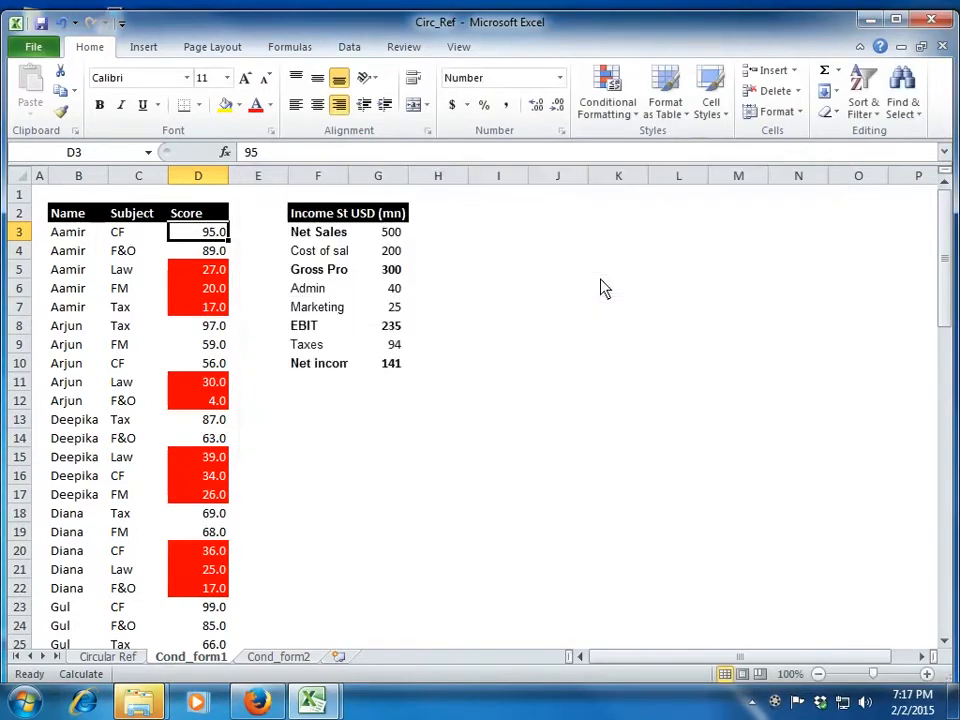
Step: Reopen Manage Rules and extend the yellow rule's Applies to range down to D77
{"action": "left_click", "coordinate": [607, 107]}
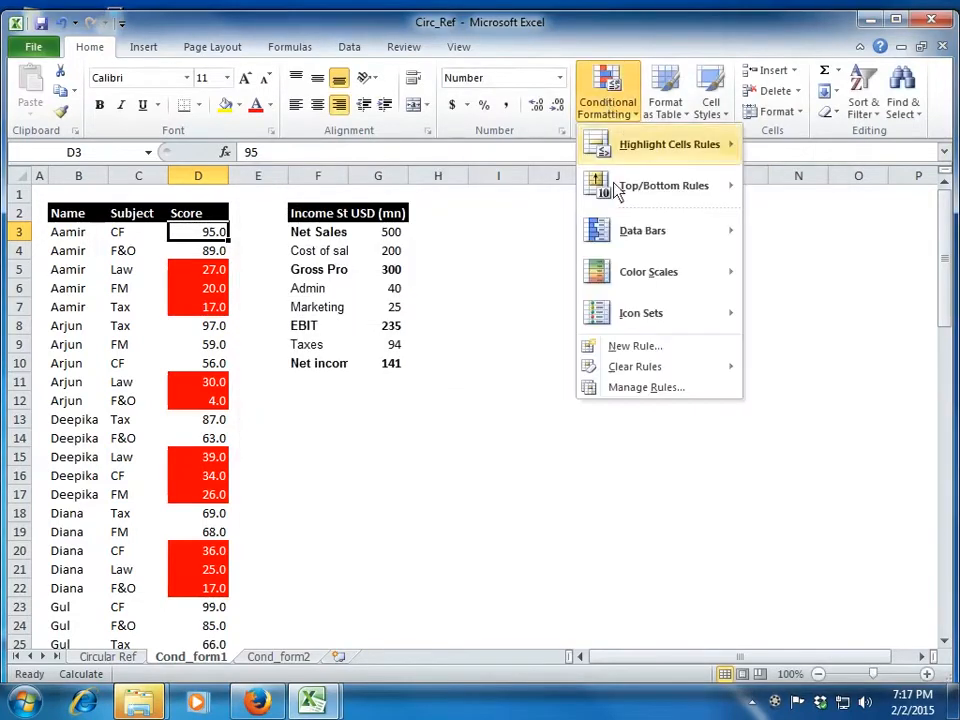
{"action": "left_click", "coordinate": [652, 388]}
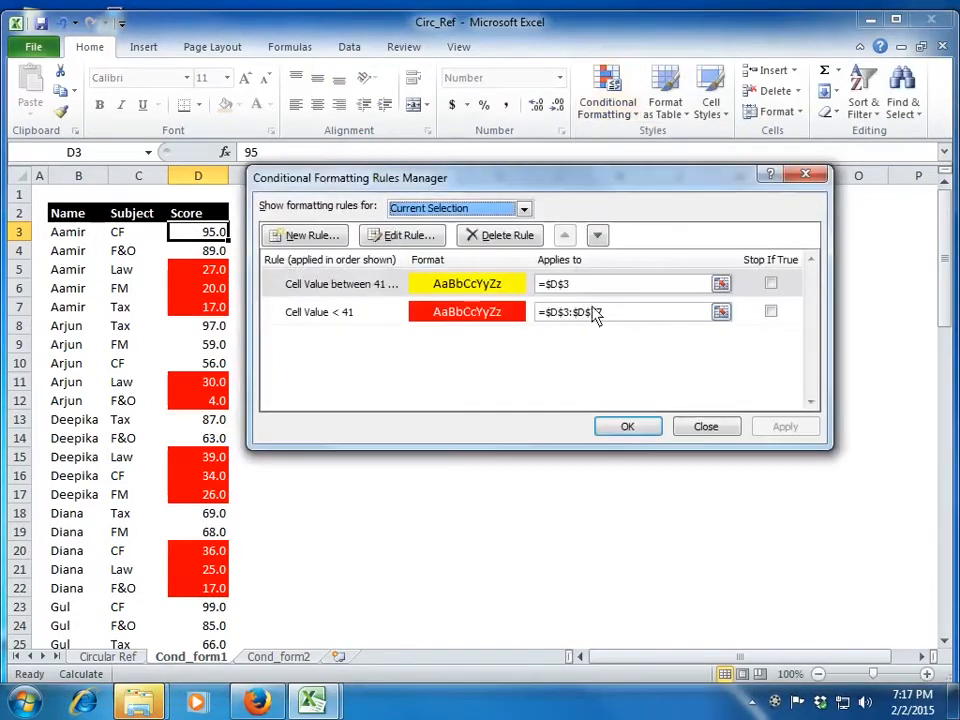
{"action": "left_click", "coordinate": [720, 282]}
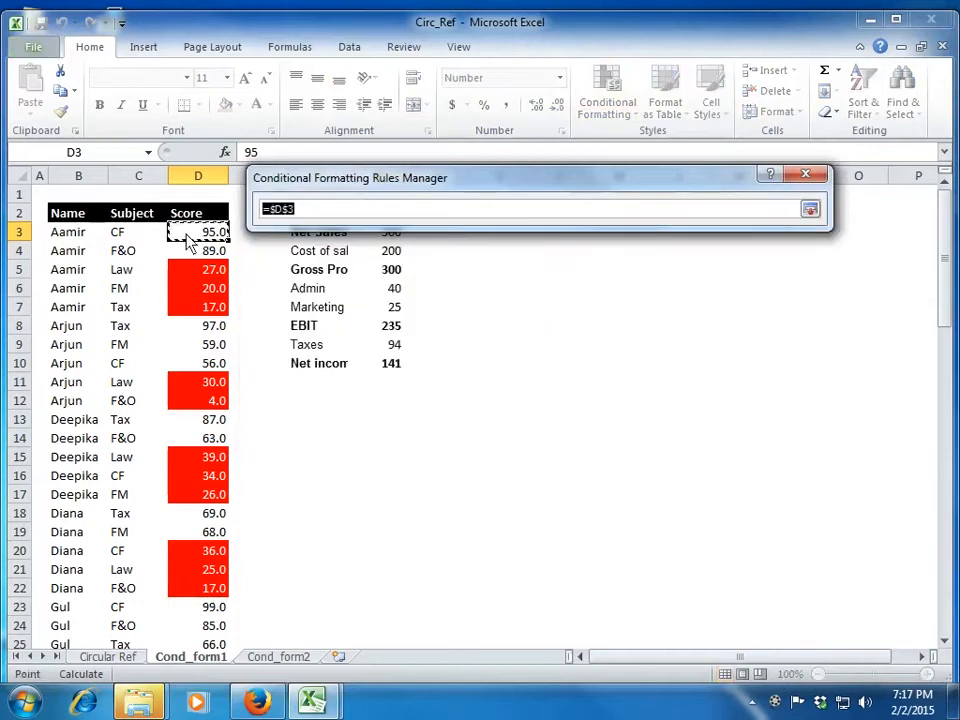
{"action": "key", "text": "ctrl+shift+Down"}
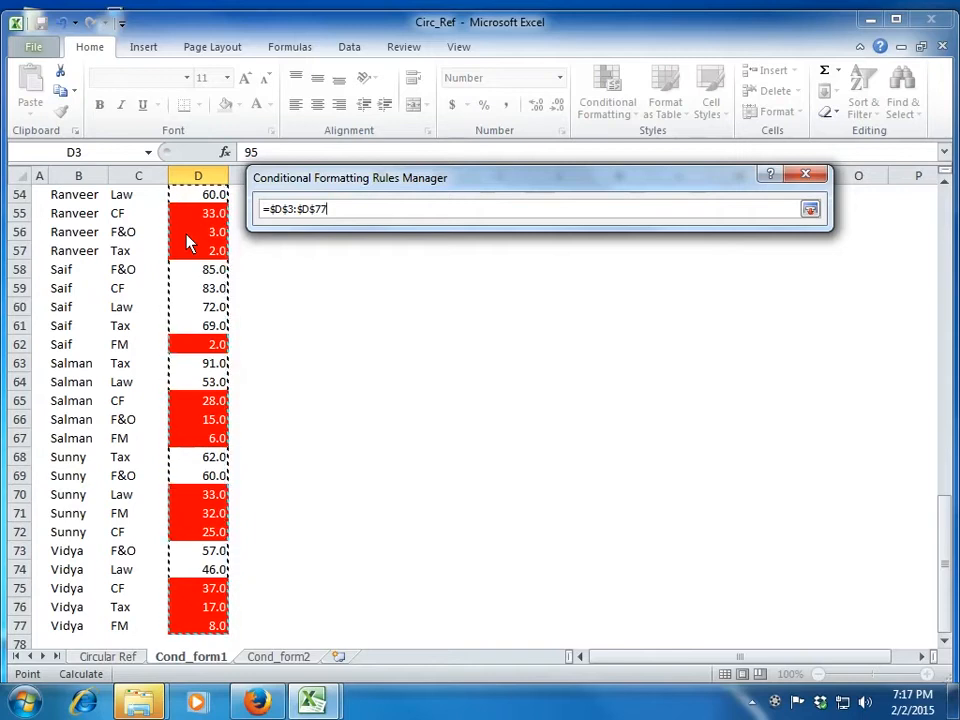
{"action": "key", "text": "Return"}
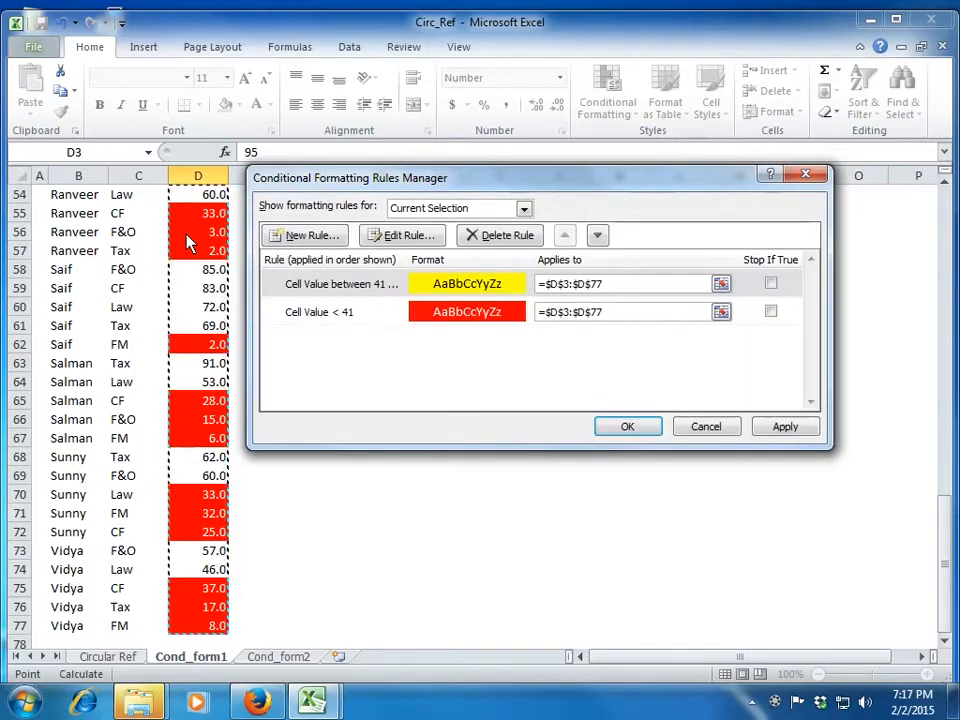
Step: Apply the yellow rule to the Score column and close Rules Manager
{"action": "left_click", "coordinate": [800, 432]}
{"action": "left_click", "coordinate": [645, 427]}
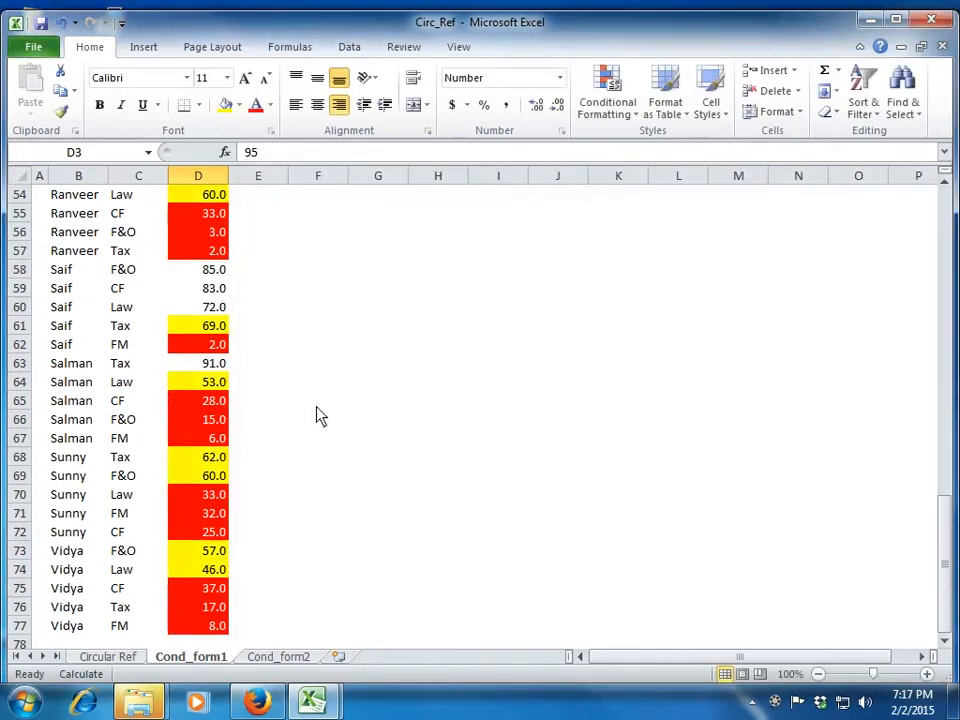
{"action": "scroll", "coordinate": [403, 418], "scroll_direction": "up", "scroll_amount": 5}
{"action": "scroll", "coordinate": [403, 418], "scroll_direction": "up", "scroll_amount": 13}
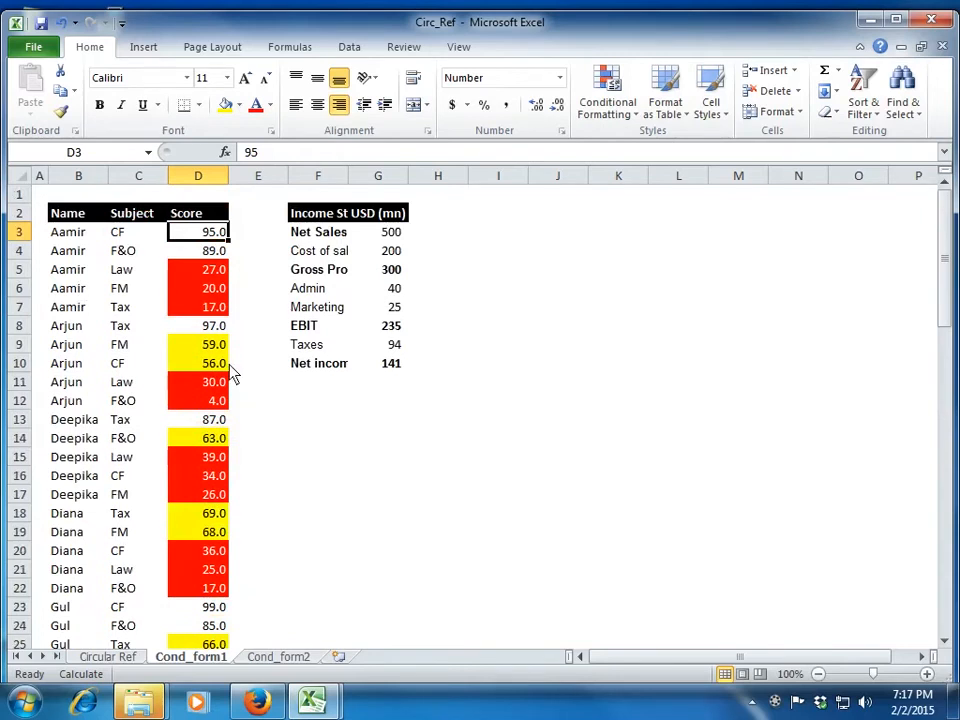
{"action": "scroll", "coordinate": [231, 372], "scroll_direction": "down", "scroll_amount": 6}
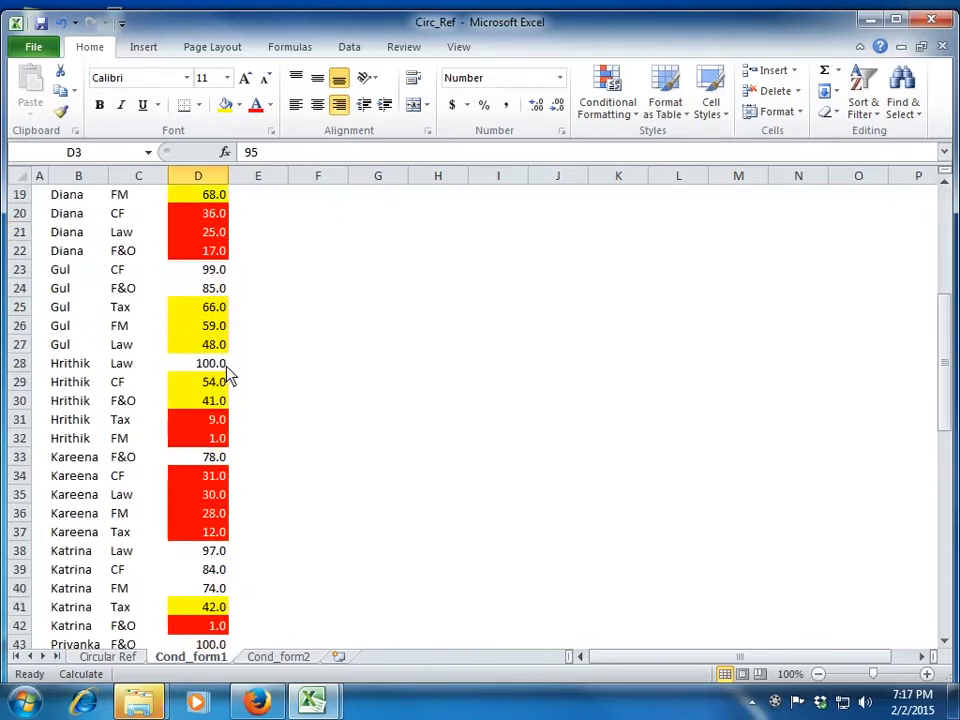
{"action": "scroll", "coordinate": [228, 372], "scroll_direction": "up", "scroll_amount": 6}
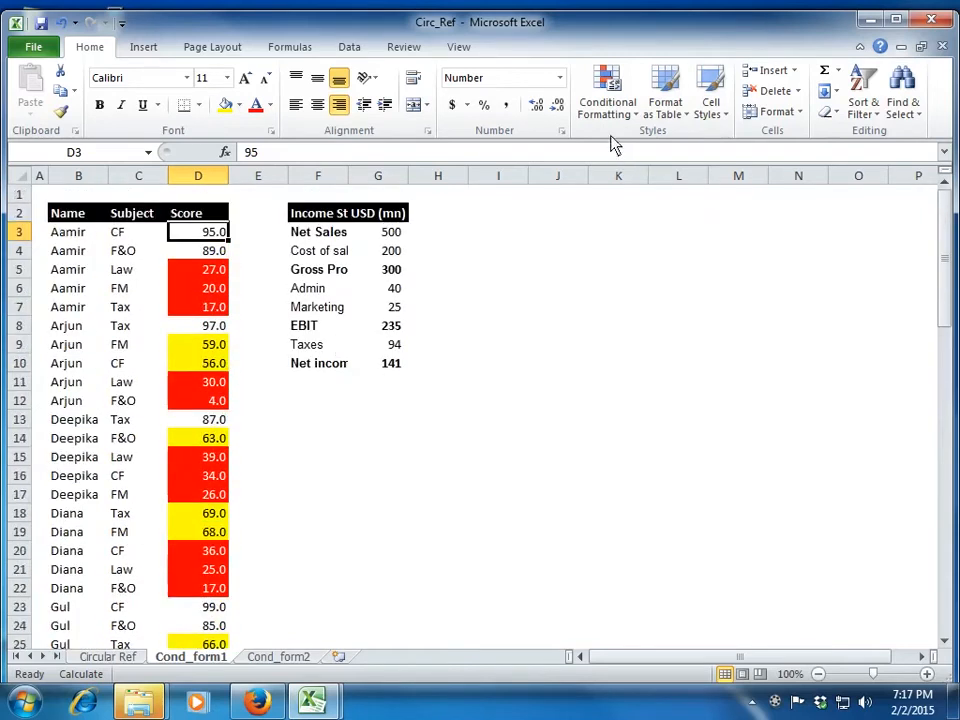
Step: Add a Greater Than 70 highlight rule with Light Red Fill
{"action": "left_click", "coordinate": [611, 115]}
{"action": "mouse_move", "coordinate": [622, 145]}
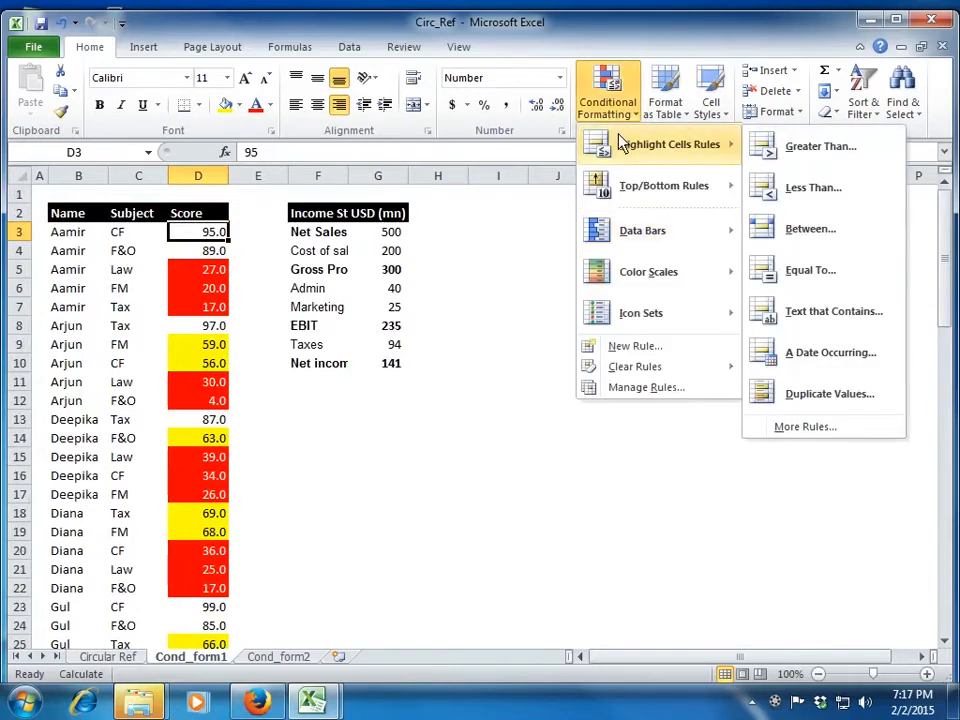
{"action": "left_click", "coordinate": [828, 152]}
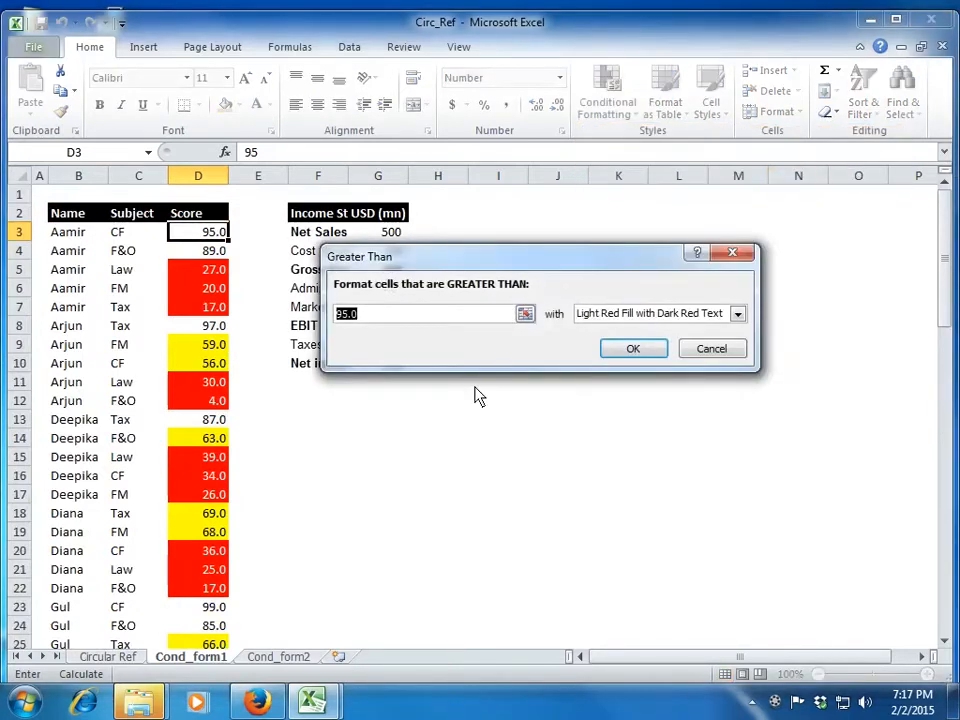
{"action": "type", "text": "7"}
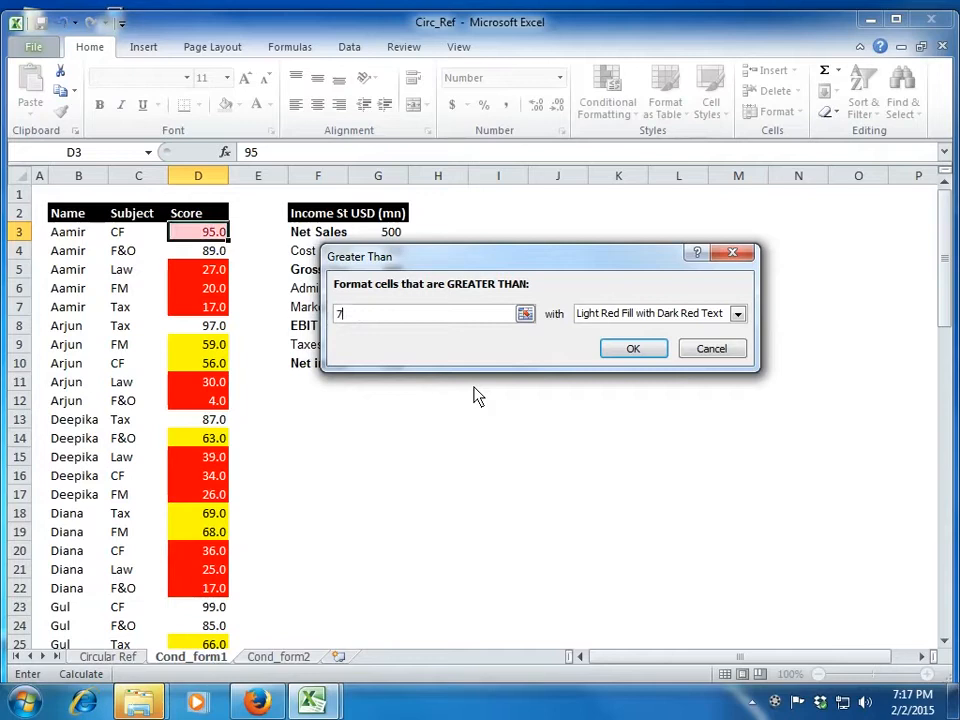
{"action": "type", "text": "0"}
{"action": "left_click", "coordinate": [657, 356]}
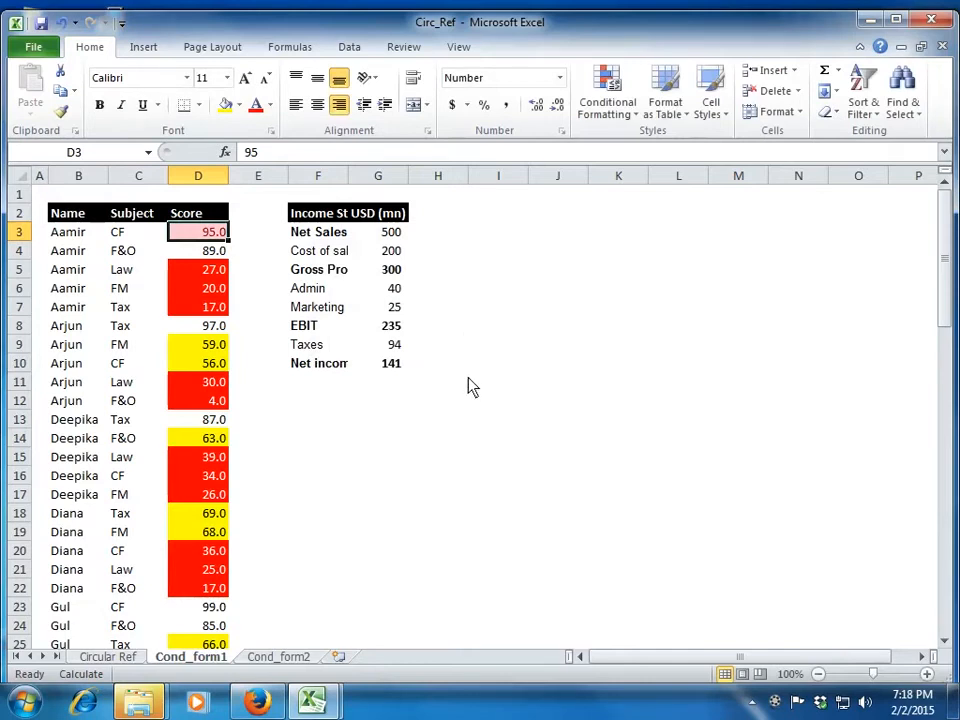
Step: Set the above-70 light red rule's Applies to range to D3:D77 and apply it
{"action": "left_click", "coordinate": [612, 110]}
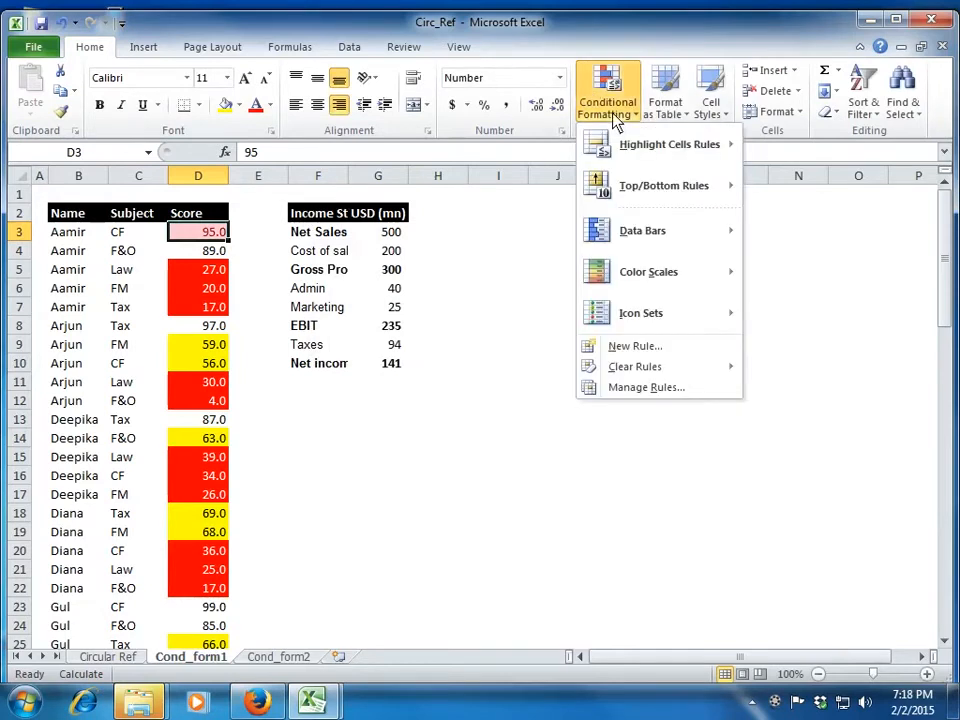
{"action": "left_click", "coordinate": [700, 390]}
{"action": "left_click", "coordinate": [720, 281]}
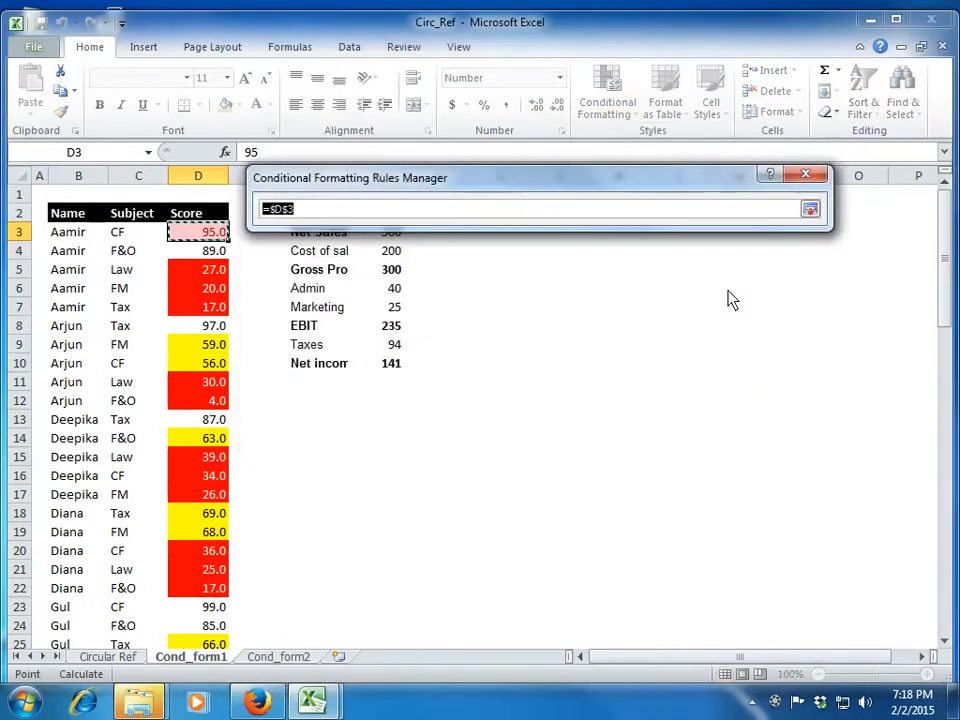
{"action": "key", "text": "ctrl+shift+Down"}
{"action": "key", "text": "Return"}
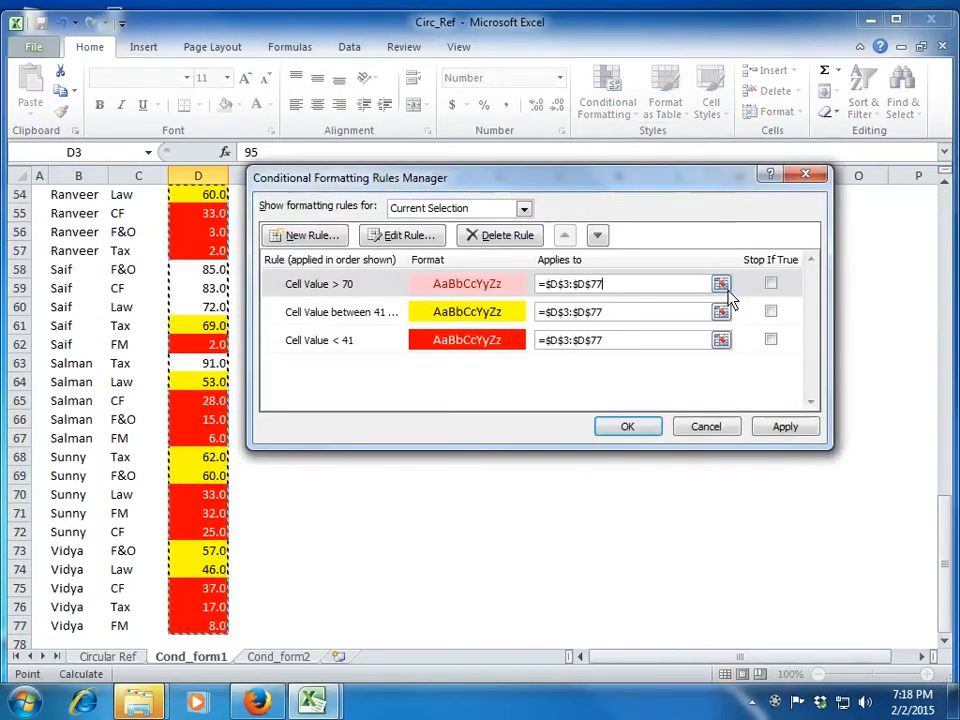
{"action": "left_click", "coordinate": [787, 430]}
{"action": "left_click", "coordinate": [634, 430]}
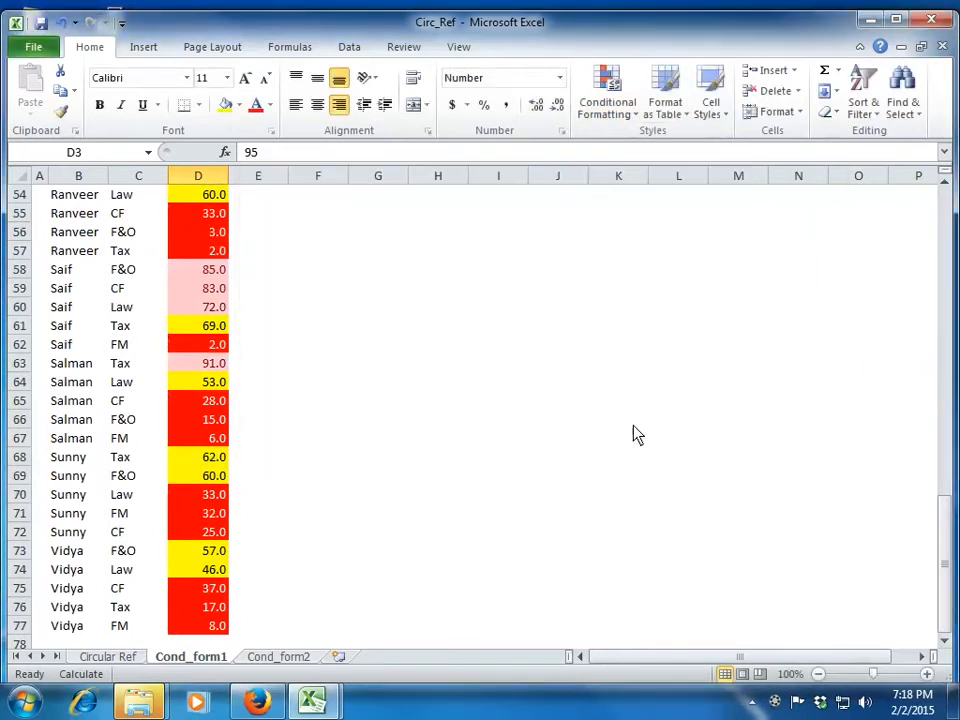
Step: Step through column D to check the red, yellow and light red score colours
{"action": "key", "text": "Up"}
{"action": "key", "text": "Down"}
{"action": "key", "text": "Down"}
{"action": "key", "text": "Down"}
{"action": "key", "text": "Down"}
{"action": "key", "text": "Down"}
{"action": "key", "text": "Down"}
{"action": "key", "text": "Down"}
{"action": "key", "text": "Down"}
{"action": "key", "text": "Down"}
{"action": "key", "text": "Down"}
{"action": "key", "text": "Down"}
{"action": "key", "text": "Down"}
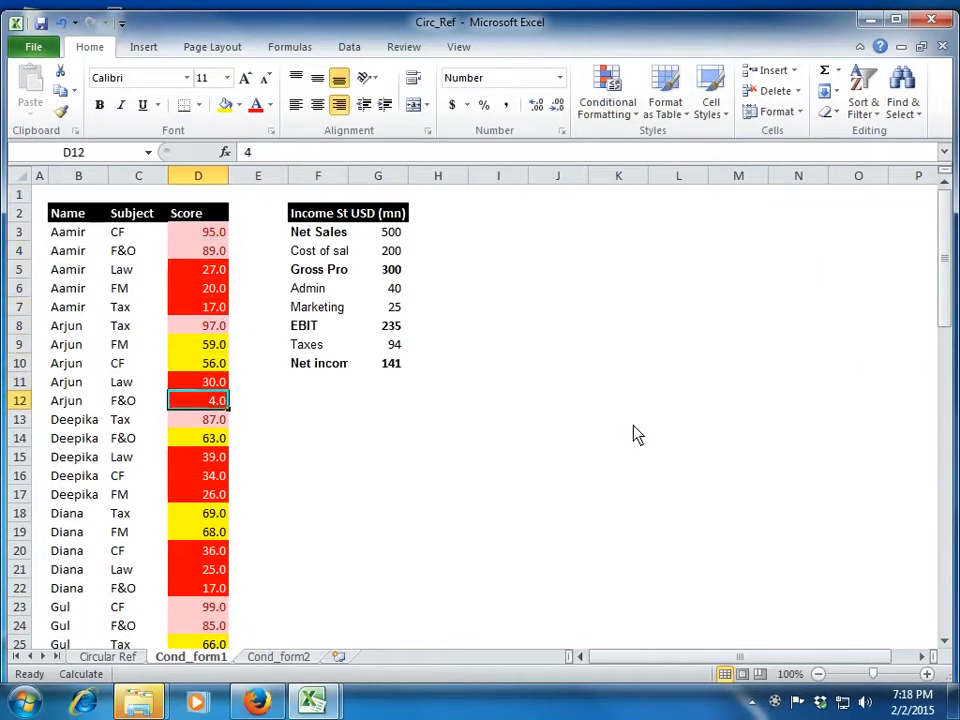
{"action": "key", "text": "Down"}
{"action": "key", "text": "Down"}
{"action": "key", "text": "Down"}
{"action": "key", "text": "Down"}
{"action": "key", "text": "Down"}
{"action": "key", "text": "Down"}
{"action": "key", "text": "Down"}
{"action": "key", "text": "Down"}
{"action": "key", "text": "Down"}
{"action": "key", "text": "Down"}
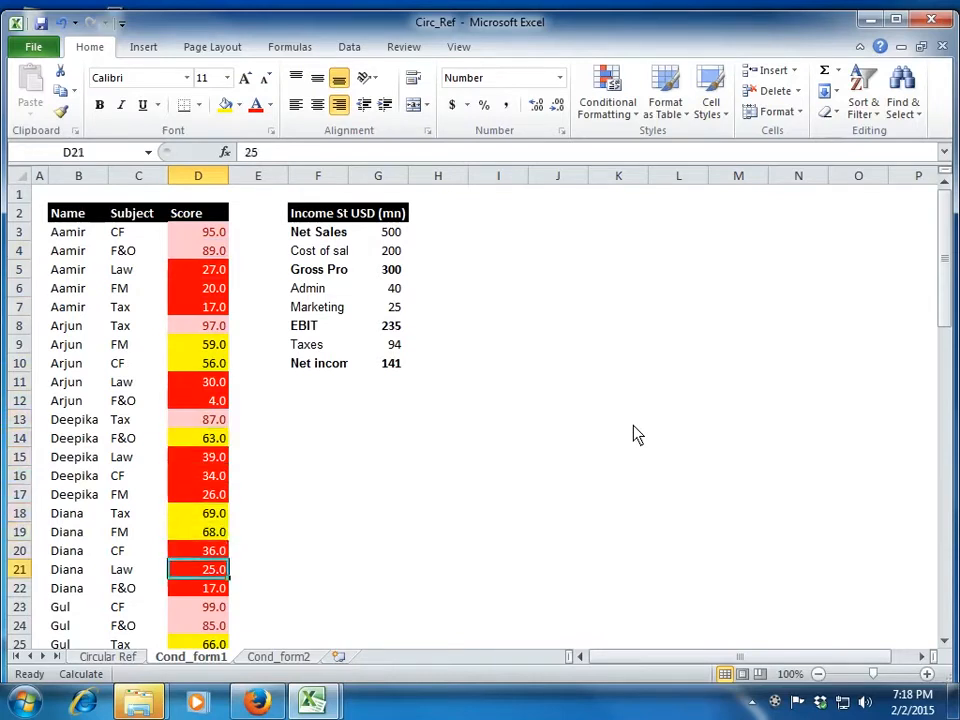
{"action": "key", "text": "Down"}
{"action": "key", "text": "Down"}
{"action": "key", "text": "Down"}
{"action": "key", "text": "Down"}
{"action": "key", "text": "Down"}
{"action": "key", "text": "Down"}
{"action": "key", "text": "Down"}
{"action": "key", "text": "Down"}
{"action": "key", "text": "Down"}
{"action": "key", "text": "Down"}
{"action": "key", "text": "Down"}
{"action": "key", "text": "Down"}
{"action": "key", "text": "Down"}
{"action": "key", "text": "Down"}
{"action": "key", "text": "Down"}
{"action": "key", "text": "Down"}
{"action": "key", "text": "Down"}
{"action": "key", "text": "Down"}
{"action": "key", "text": "Down"}
{"action": "key", "text": "Down"}
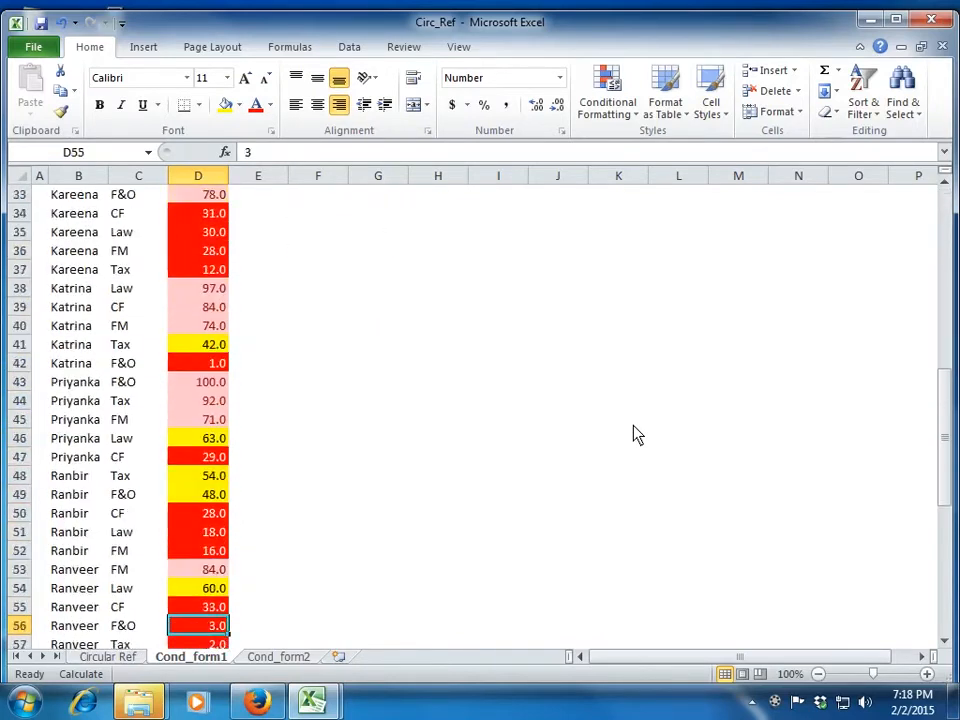
{"action": "key", "text": "Down"}
{"action": "key", "text": "Down"}
{"action": "key", "text": "Down"}
{"action": "key", "text": "Down"}
{"action": "key", "text": "Down"}
{"action": "key", "text": "Down"}
{"action": "key", "text": "Down"}
{"action": "key", "text": "Down"}
{"action": "key", "text": "Down"}
{"action": "key", "text": "Down"}
{"action": "key", "text": "Down"}
{"action": "key", "text": "Down"}
{"action": "key", "text": "Down"}
{"action": "key", "text": "Down"}
{"action": "key", "text": "Down"}
{"action": "key", "text": "Down"}
{"action": "key", "text": "Up"}
{"action": "key", "text": "Up"}
{"action": "key", "text": "Up"}
{"action": "key", "text": "Up"}
{"action": "key", "text": "Up"}
{"action": "key", "text": "Up"}
{"action": "key", "text": "Up"}
{"action": "key", "text": "Up"}
{"action": "key", "text": "Up"}
{"action": "key", "text": "Up"}
{"action": "key", "text": "Up"}
{"action": "key", "text": "Up"}
{"action": "key", "text": "Up"}
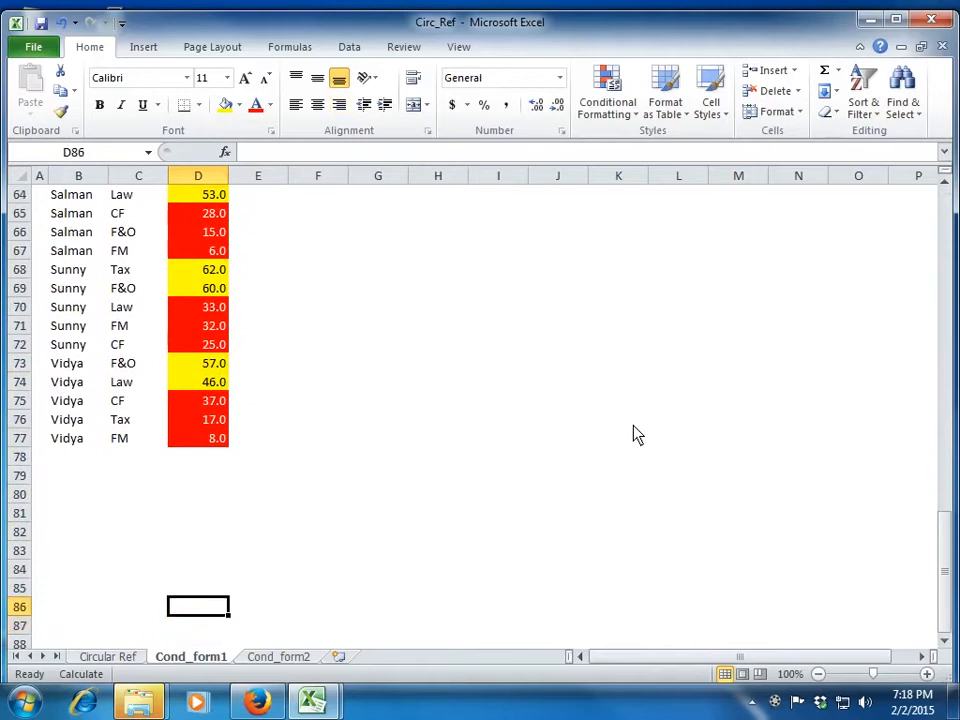
{"action": "key", "text": "Up"}
{"action": "key", "text": "Up"}
{"action": "key", "text": "Up"}
{"action": "key", "text": "Up"}
{"action": "key", "text": "Up"}
{"action": "key", "text": "Up"}
{"action": "key", "text": "Up"}
{"action": "key", "text": "Up"}
{"action": "key", "text": "Up"}
{"action": "key", "text": "Up"}
{"action": "key", "text": "Up"}
{"action": "key", "text": "Up"}
{"action": "key", "text": "Up"}
{"action": "key", "text": "Up"}
{"action": "key", "text": "Up"}
{"action": "key", "text": "Up"}
{"action": "key", "text": "Up"}
{"action": "key", "text": "Up"}
{"action": "key", "text": "Up"}
{"action": "key", "text": "Up"}
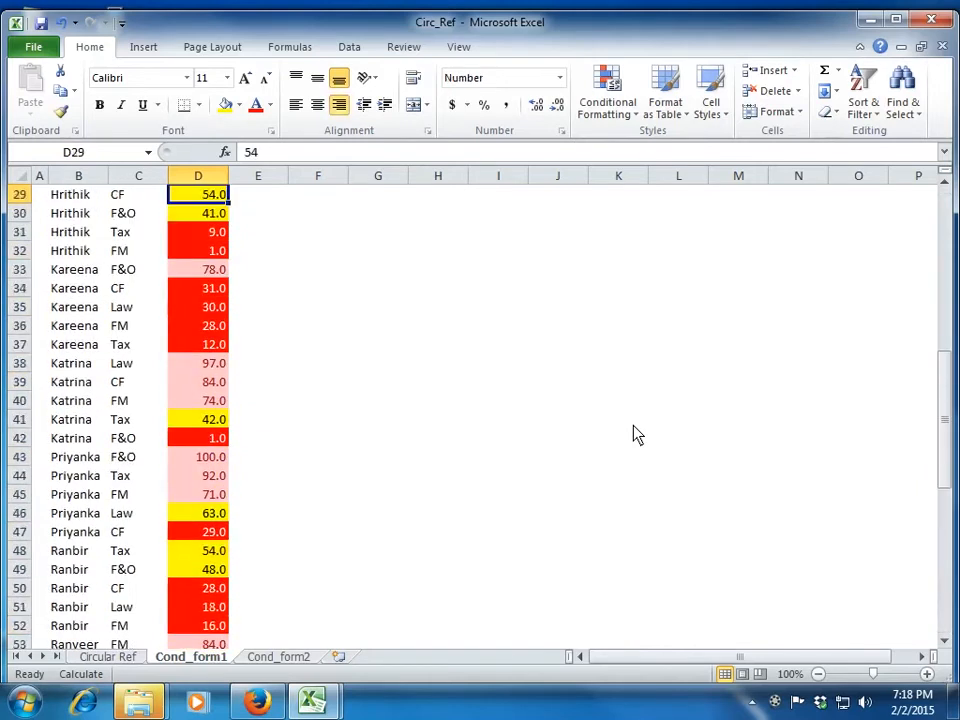
{"action": "key", "text": "Up"}
{"action": "key", "text": "Up"}
{"action": "key", "text": "Up"}
{"action": "key", "text": "Up"}
{"action": "key", "text": "Up"}
{"action": "key", "text": "Up"}
{"action": "key", "text": "Up"}
{"action": "key", "text": "Up"}
{"action": "key", "text": "Up"}
{"action": "key", "text": "Up"}
{"action": "key", "text": "Up"}
{"action": "key", "text": "Up"}
{"action": "key", "text": "Up"}
{"action": "key", "text": "Down"}
{"action": "key", "text": "Down"}
{"action": "key", "text": "Down"}
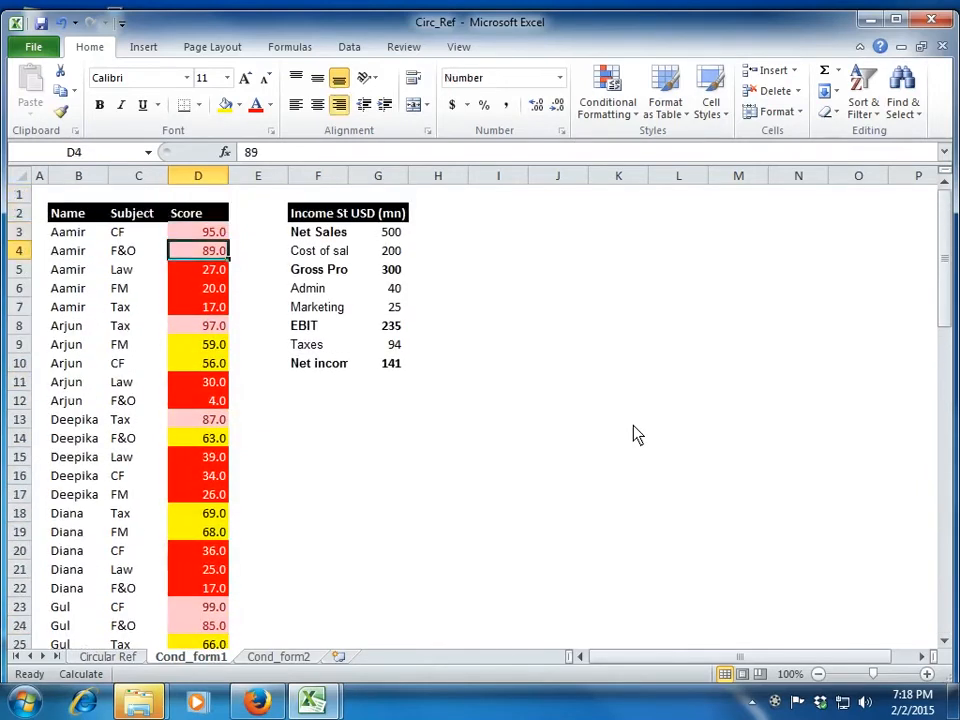
{"action": "left_click", "coordinate": [610, 110]}
{"action": "mouse_move", "coordinate": [673, 145]}
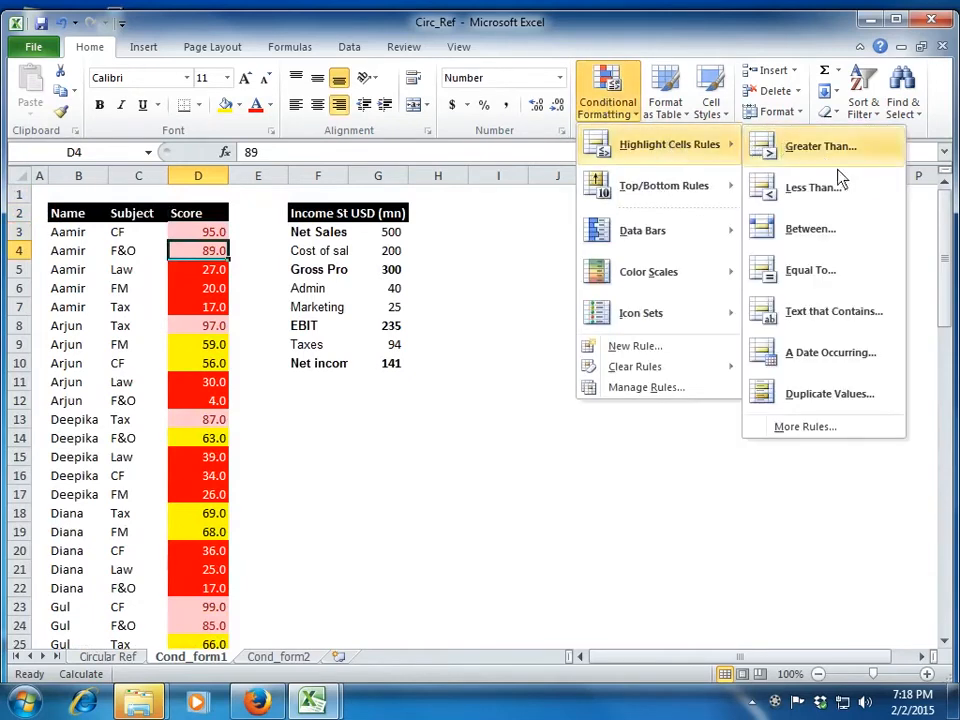
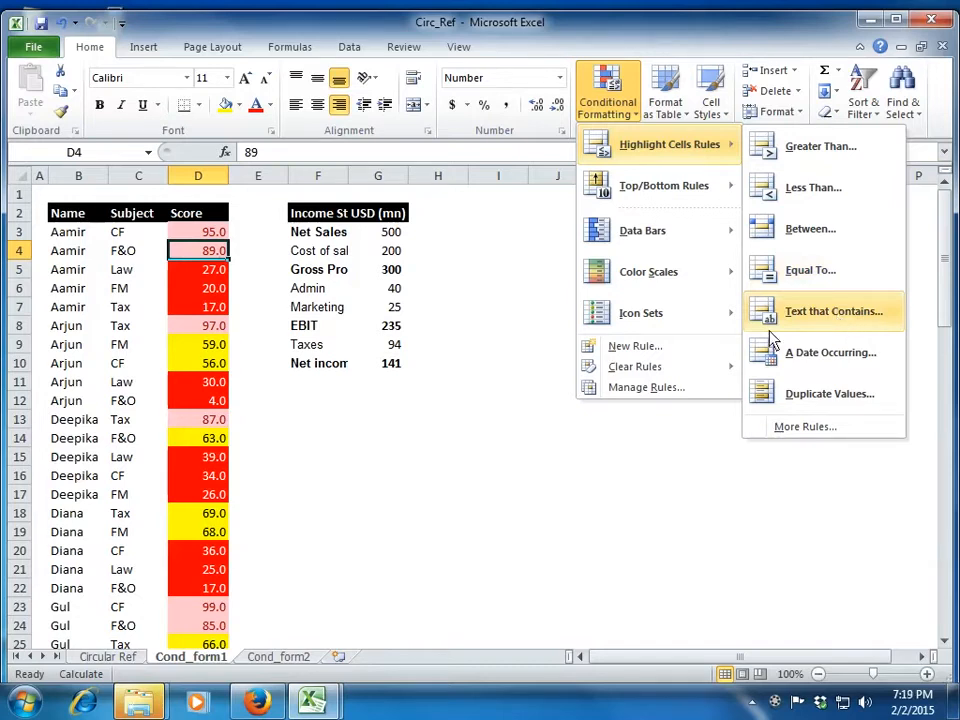
Step: Dismiss the Conditional Formatting menu without adding a rule and select cell C3
{"action": "key", "text": "Escape"}
{"action": "key", "text": "Escape"}
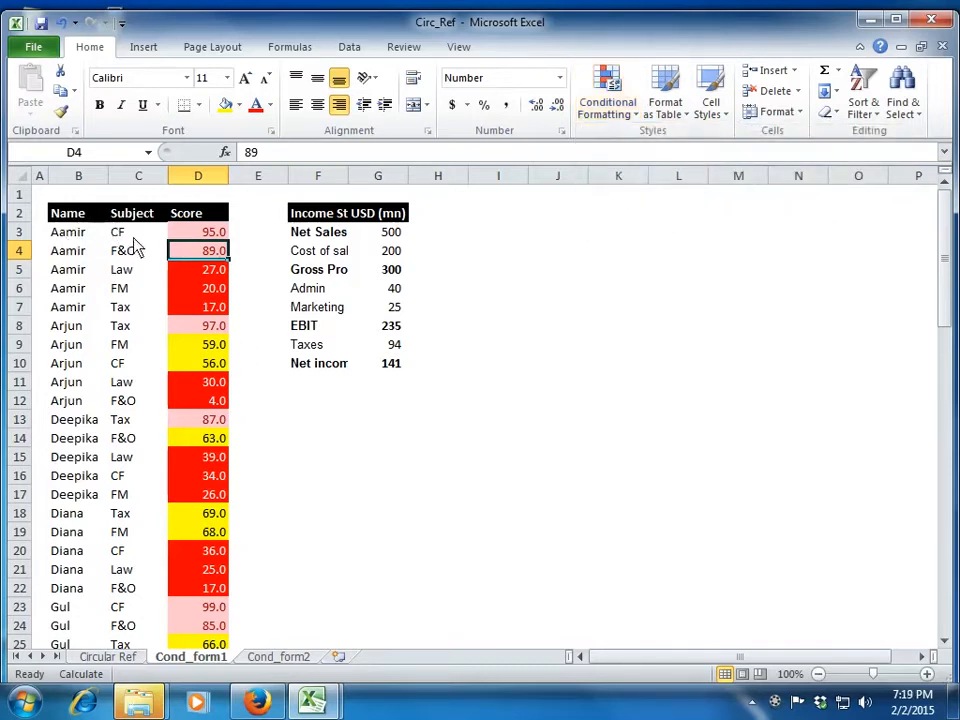
{"action": "left_click", "coordinate": [132, 235]}
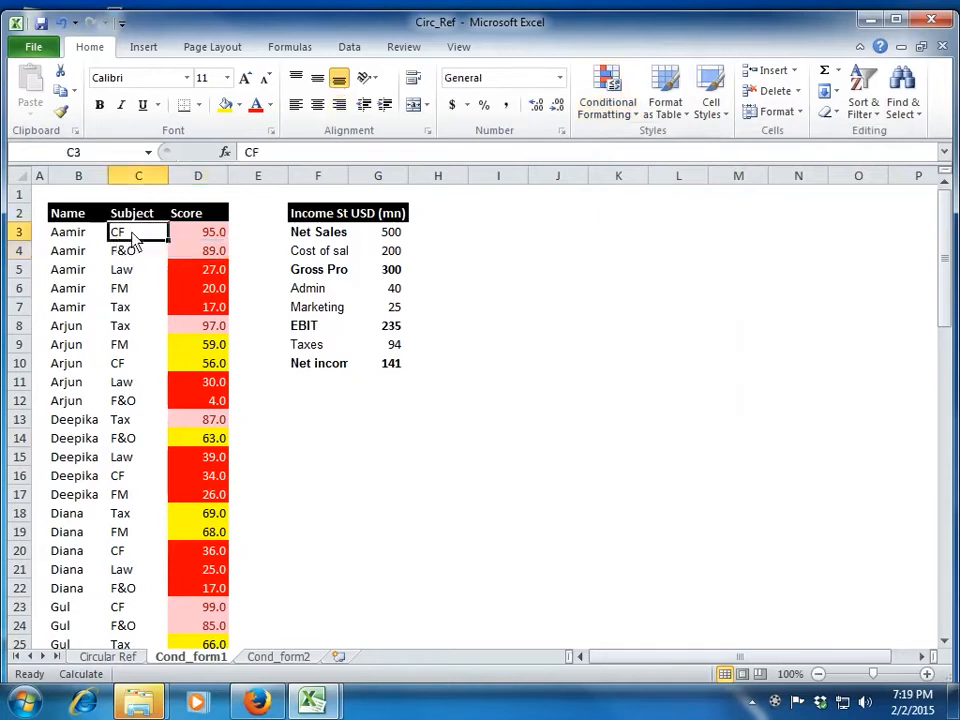
Step: Select C3:C77 and start a Text that Contains rule for 'Tax'
{"action": "key", "text": "ctrl+shift+Down"}
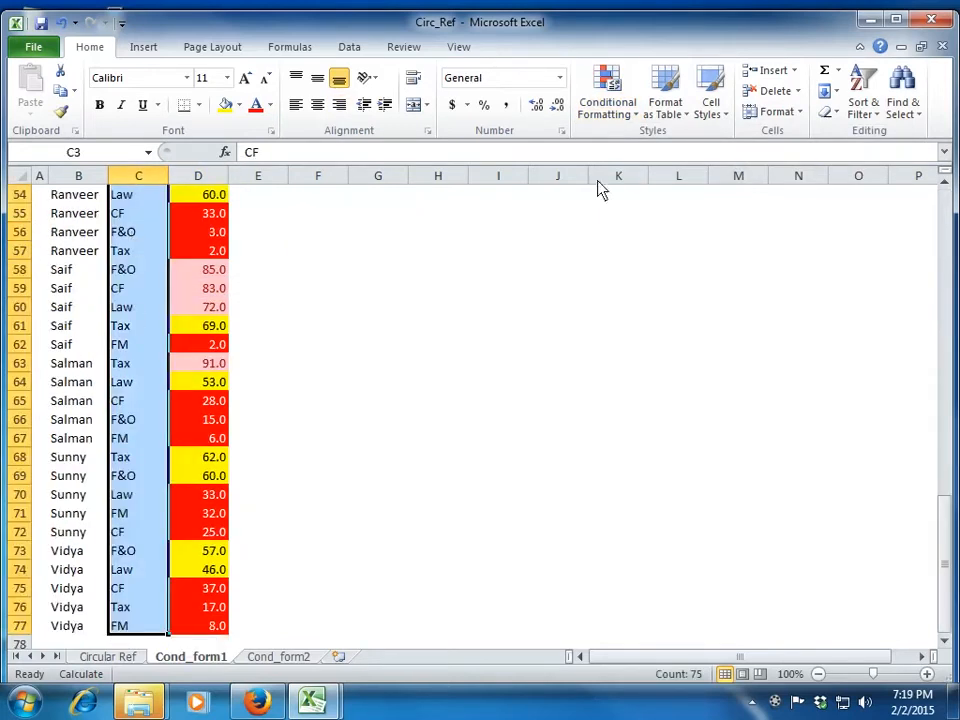
{"action": "left_click", "coordinate": [601, 118]}
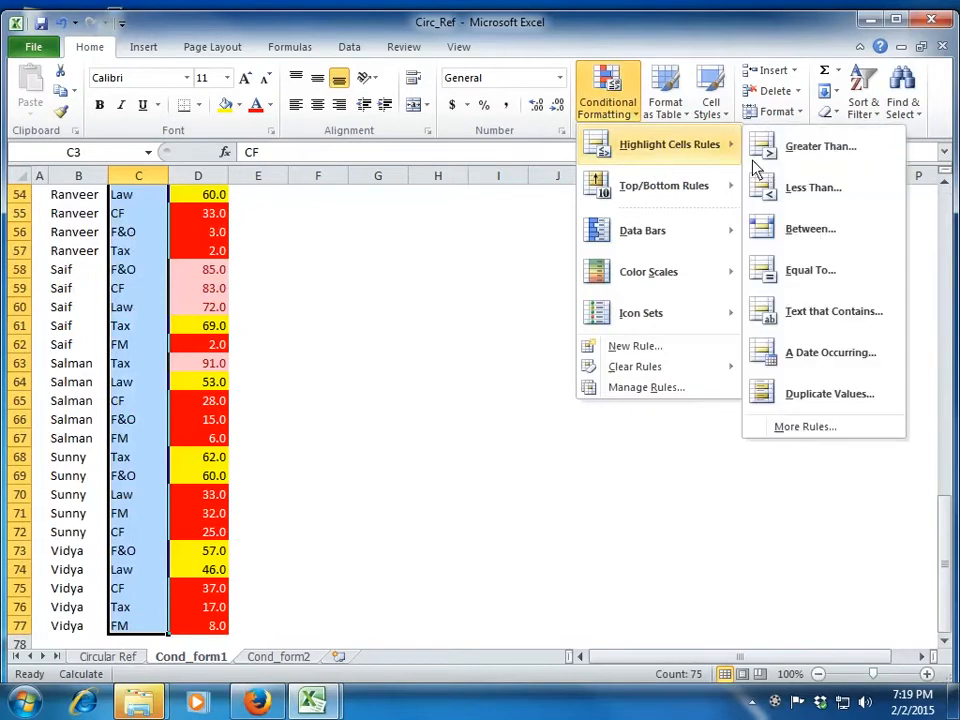
{"action": "left_click", "coordinate": [750, 315]}
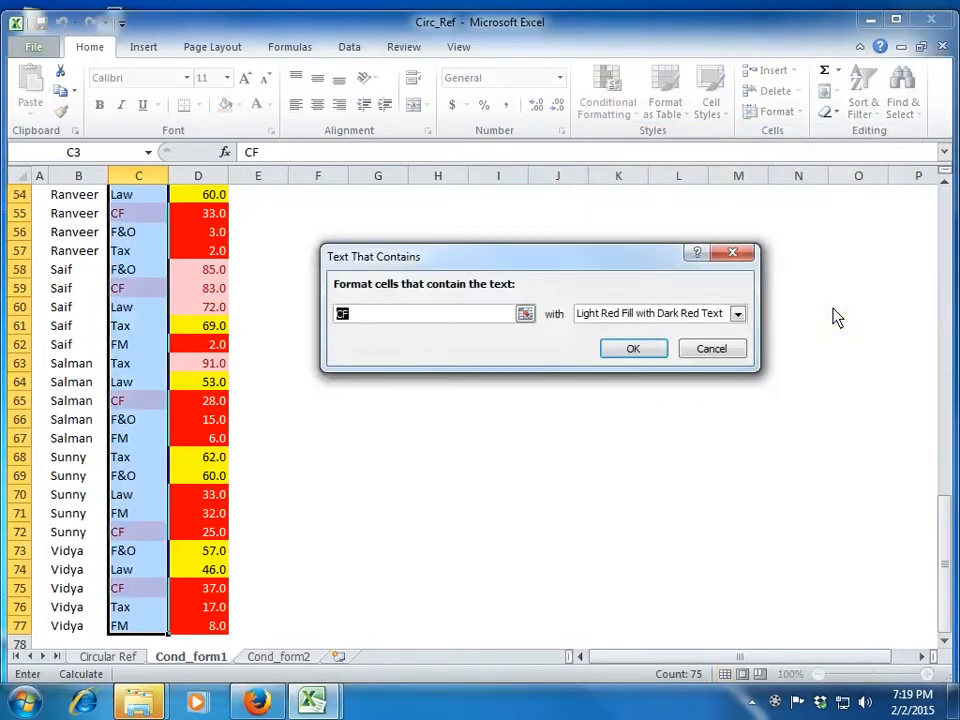
{"action": "type", "text": "R/Tax"}
{"action": "key", "text": "BackSpace"}
{"action": "key", "text": "BackSpace"}
{"action": "key", "text": "BackSpace"}
{"action": "key", "text": "BackSpace"}
{"action": "key", "text": "BackSpace"}
{"action": "type", "text": "Tax"}
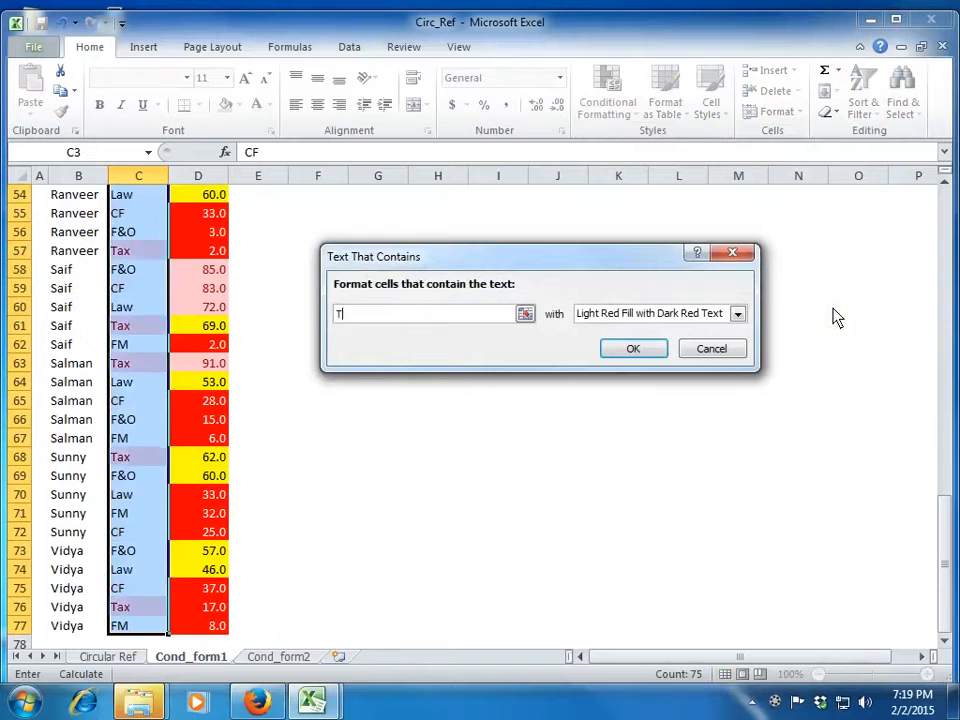
Step: Give the 'Tax' rule a custom dark blue fill and apply it
{"action": "left_click", "coordinate": [737, 313]}
{"action": "left_click", "coordinate": [702, 418]}
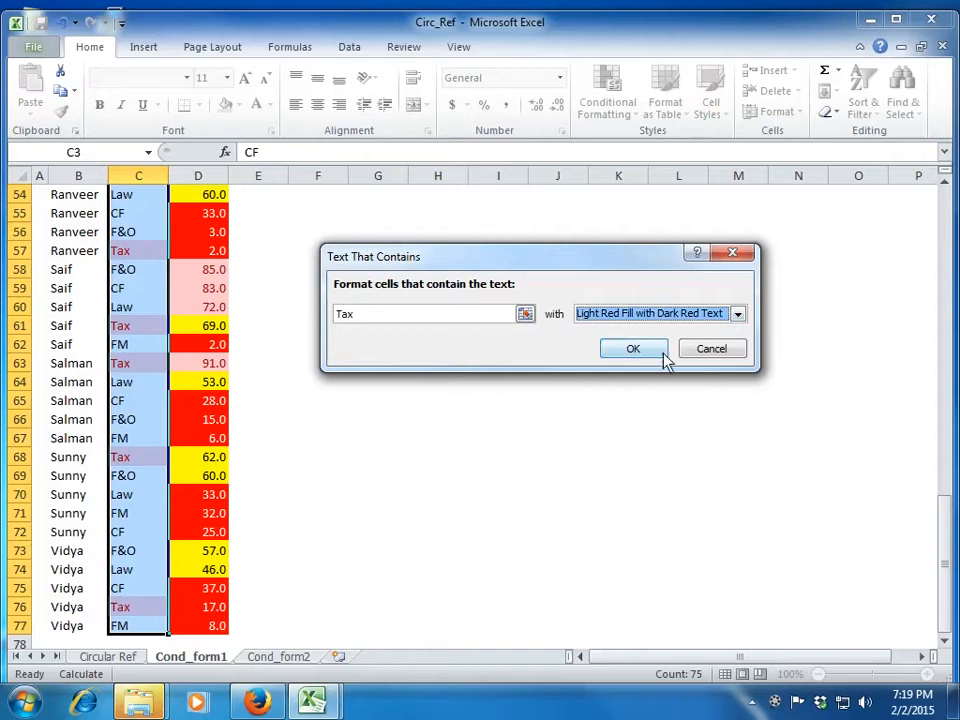
{"action": "left_click", "coordinate": [737, 313]}
{"action": "left_click", "coordinate": [684, 406]}
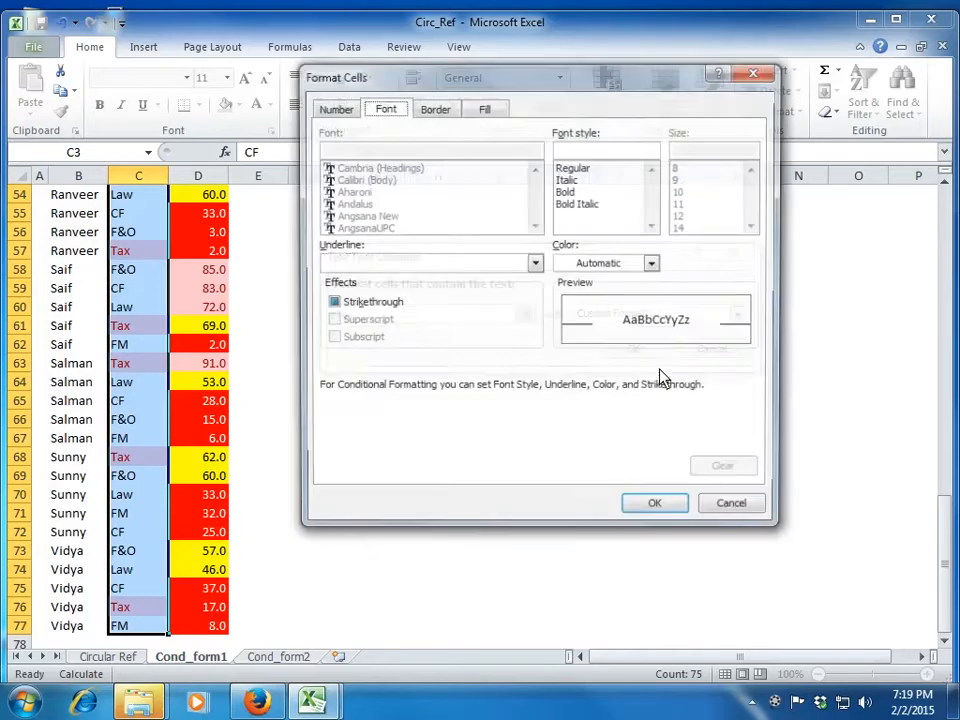
{"action": "left_click", "coordinate": [487, 108]}
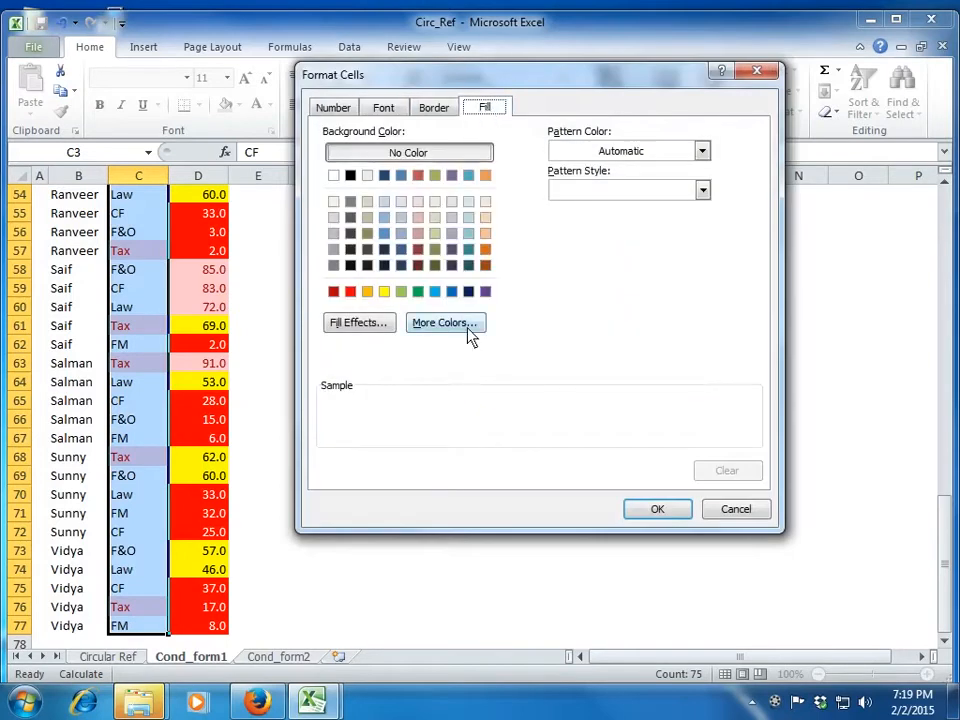
{"action": "left_click", "coordinate": [384, 176]}
{"action": "left_click", "coordinate": [647, 509]}
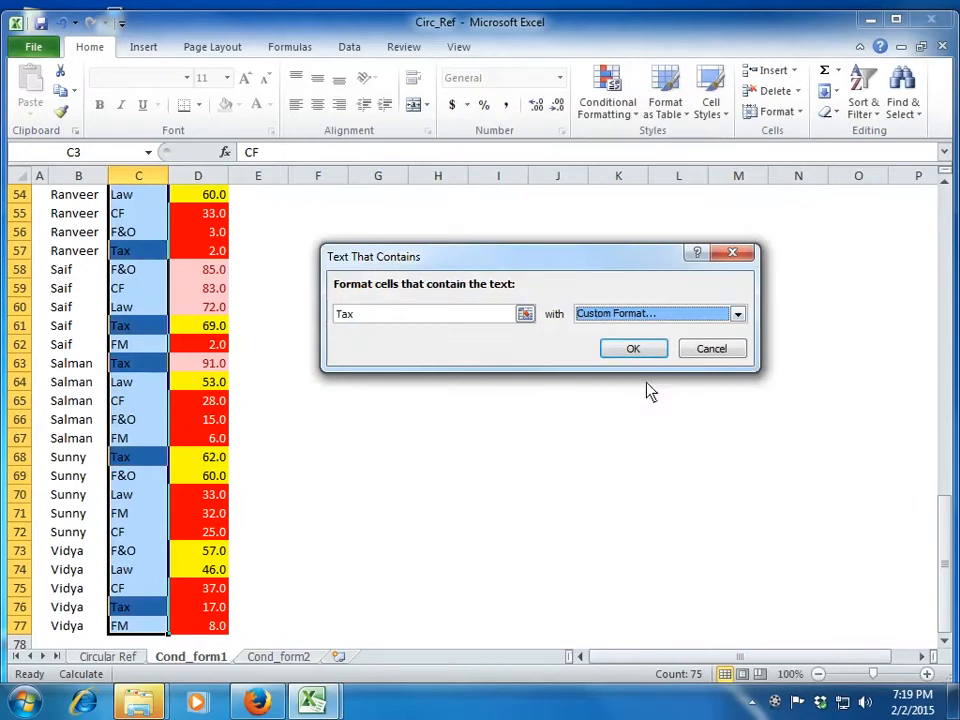
{"action": "left_click", "coordinate": [640, 350]}
{"action": "scroll", "coordinate": [300, 492], "scroll_direction": "up", "scroll_amount": 10}
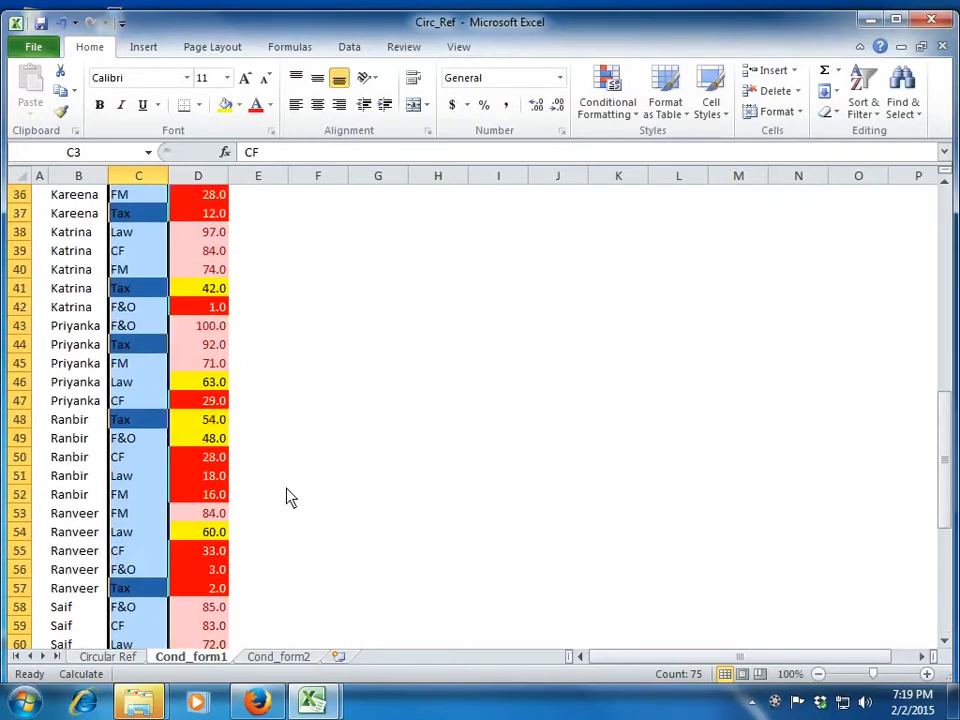
Step: Add a Duplicate Values rule to C3:C77 with Light Red Fill and Dark Red Text, then select C6
{"action": "left_click", "coordinate": [606, 100]}
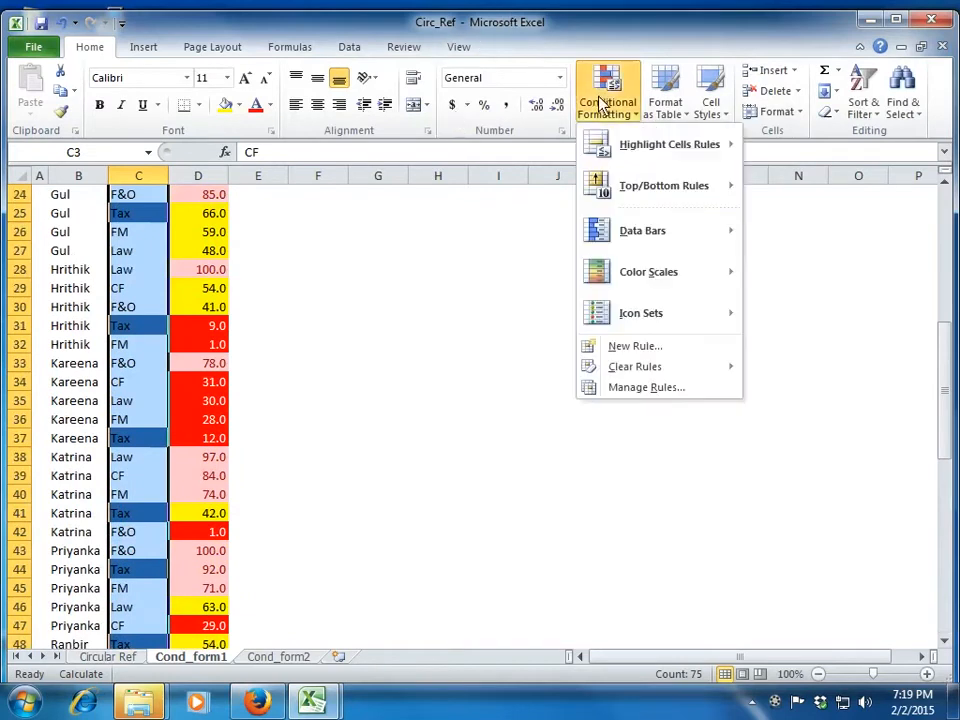
{"action": "mouse_move", "coordinate": [632, 148]}
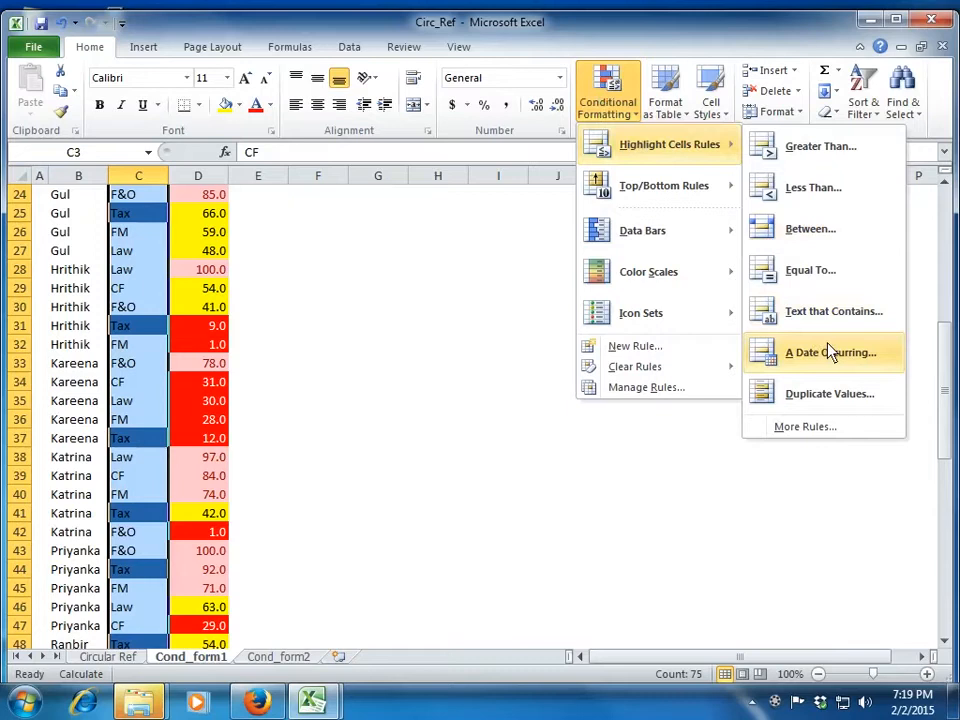
{"action": "left_click", "coordinate": [830, 394]}
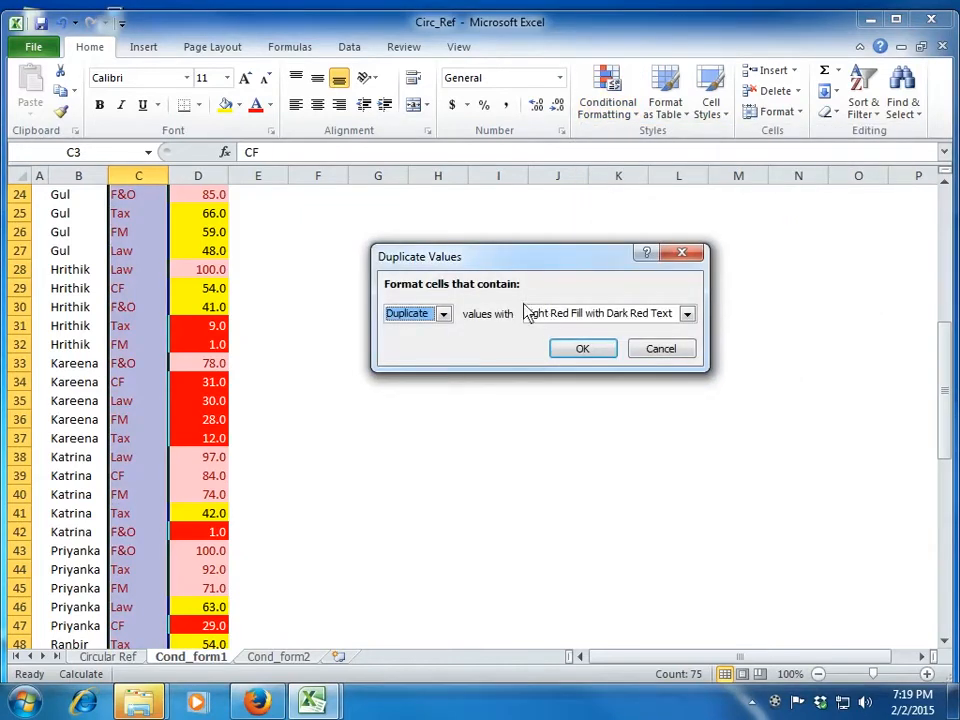
{"action": "left_click", "coordinate": [580, 349]}
{"action": "scroll", "coordinate": [175, 290], "scroll_direction": "up", "scroll_amount": 8}
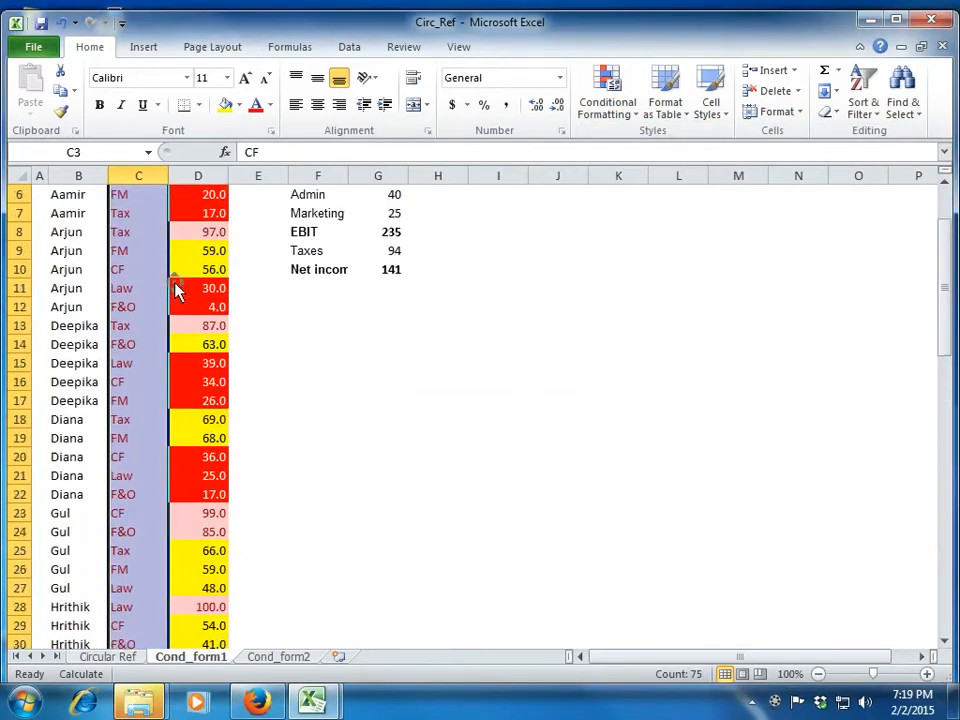
{"action": "left_click", "coordinate": [146, 291]}
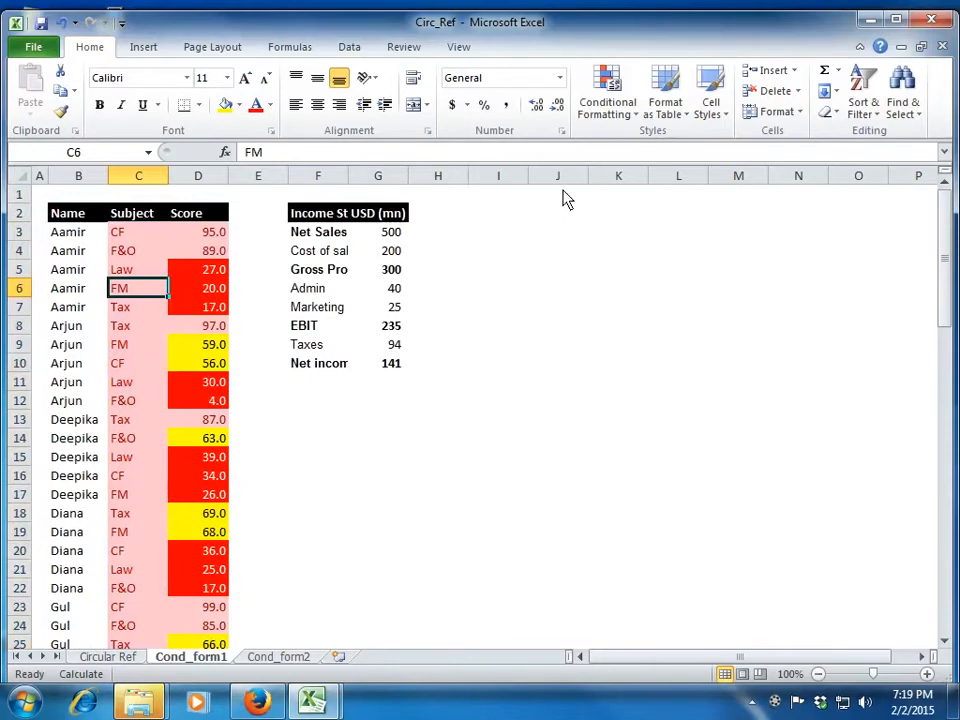
Step: Undo the duplicate-values highlighting and dismiss the Conditional Formatting menu
{"action": "key", "text": "ctrl+z"}
{"action": "left_click", "coordinate": [610, 104]}
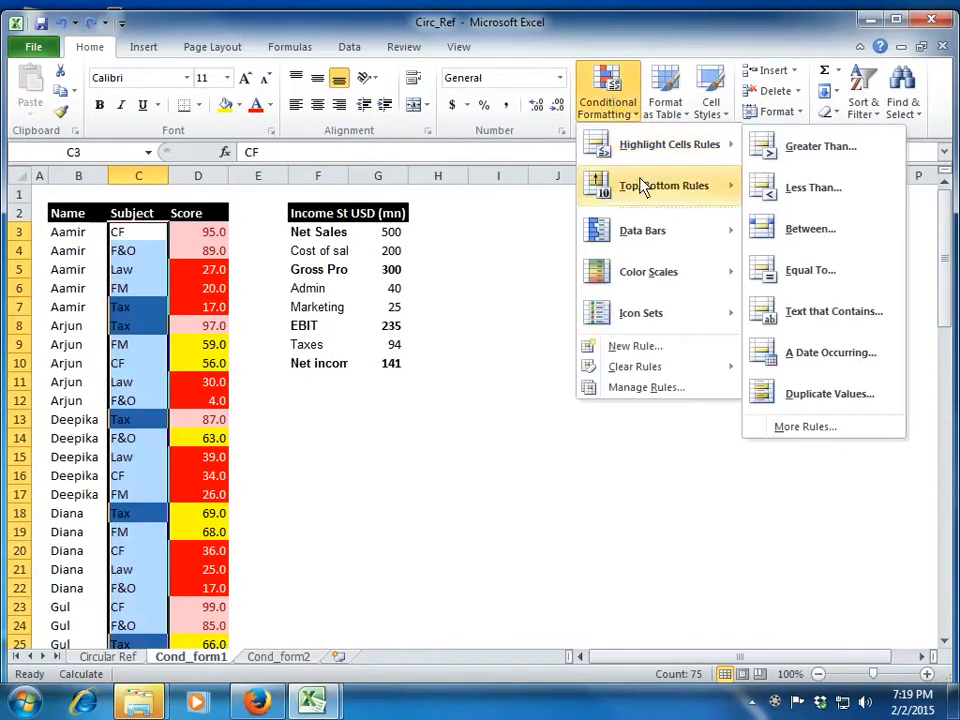
{"action": "mouse_move", "coordinate": [641, 189]}
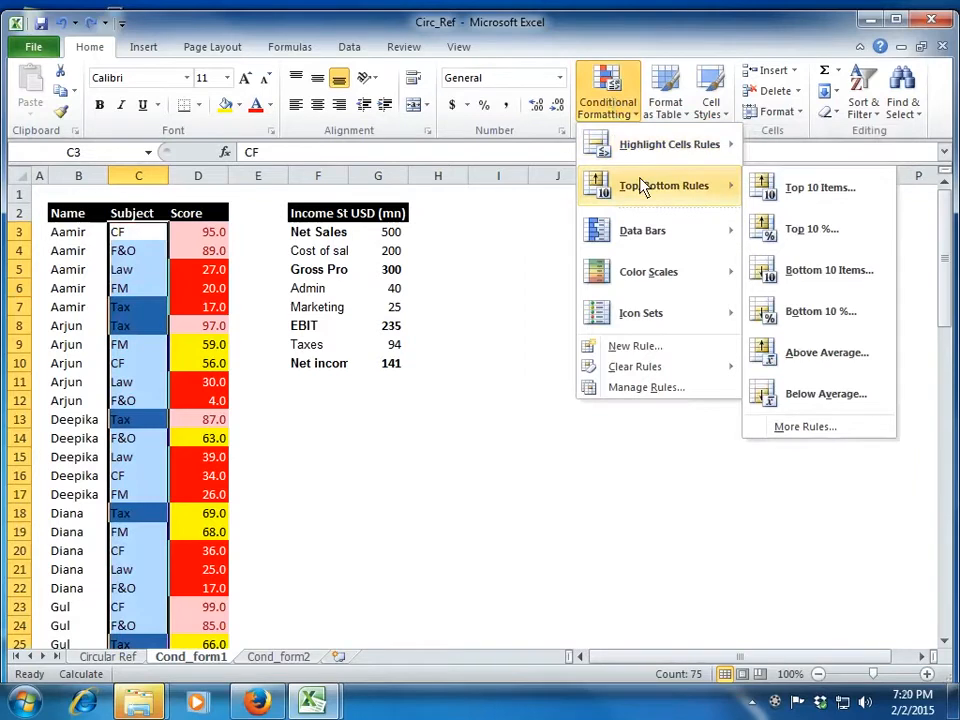
{"action": "key", "text": "Escape"}
{"action": "key", "text": "Escape"}
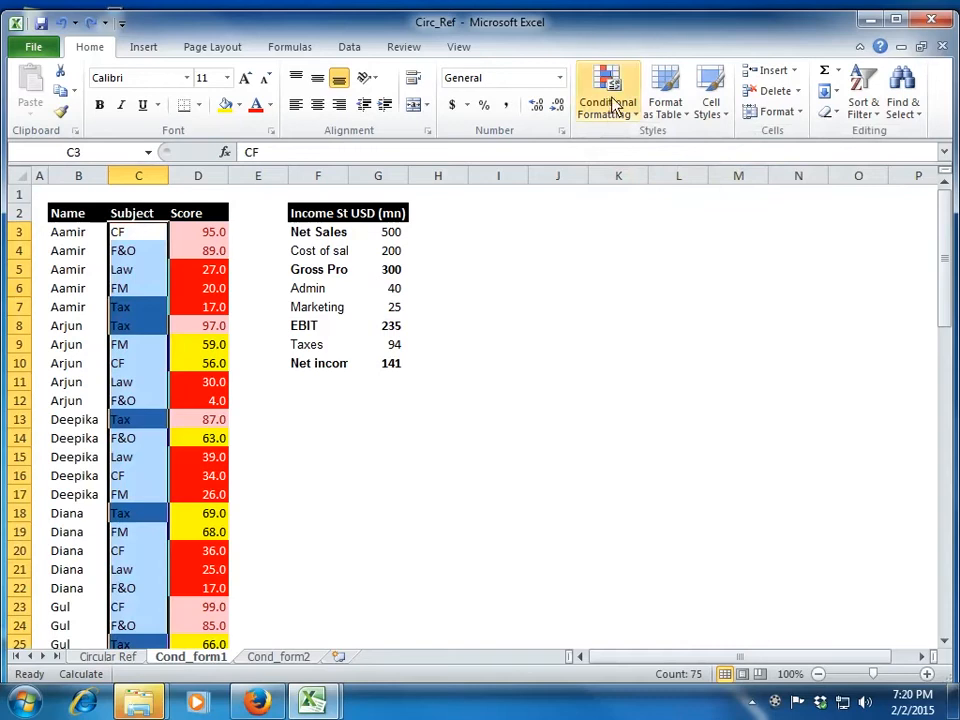
Step: Select C3:D77 and browse the Conditional Formatting options, then select D7
{"action": "left_click", "coordinate": [205, 234]}
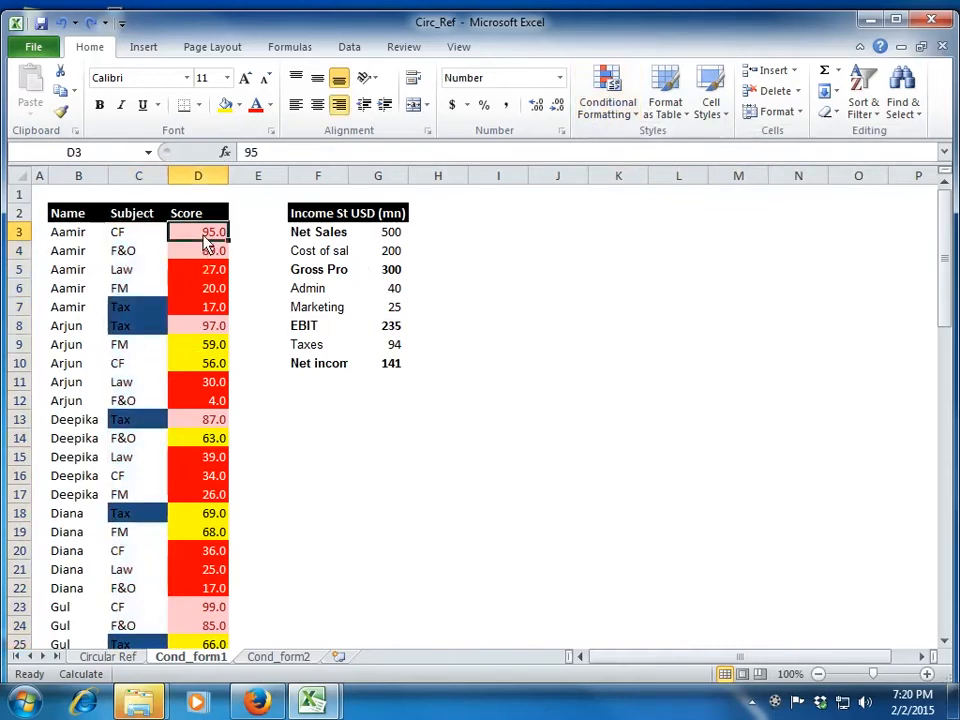
{"action": "key", "text": "Left"}
{"action": "key", "text": "shift+Right"}
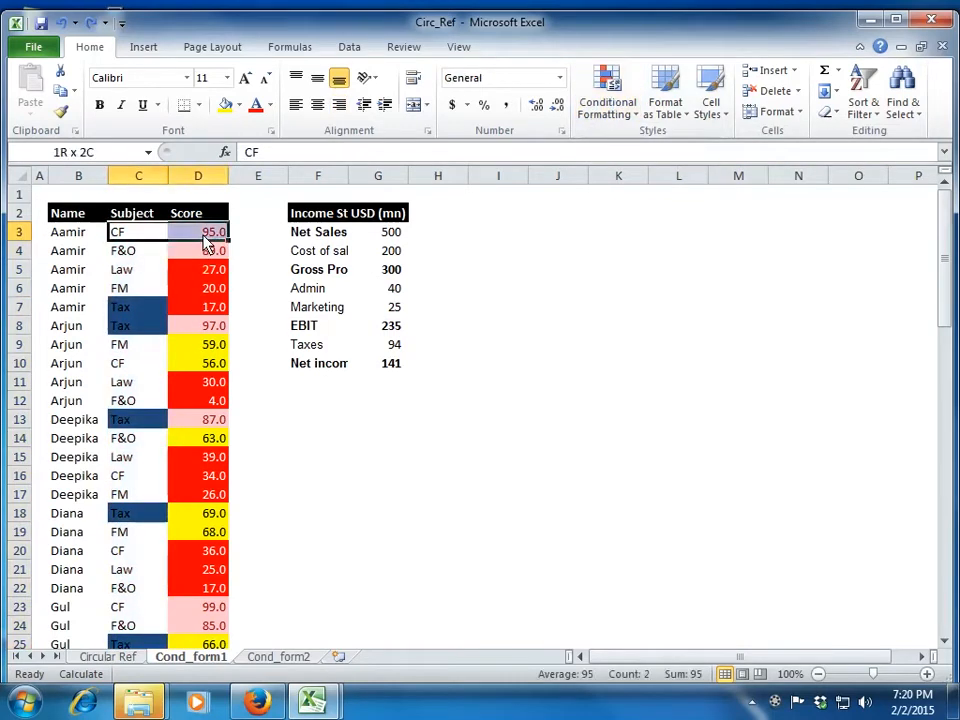
{"action": "key", "text": "ctrl+shift+Down"}
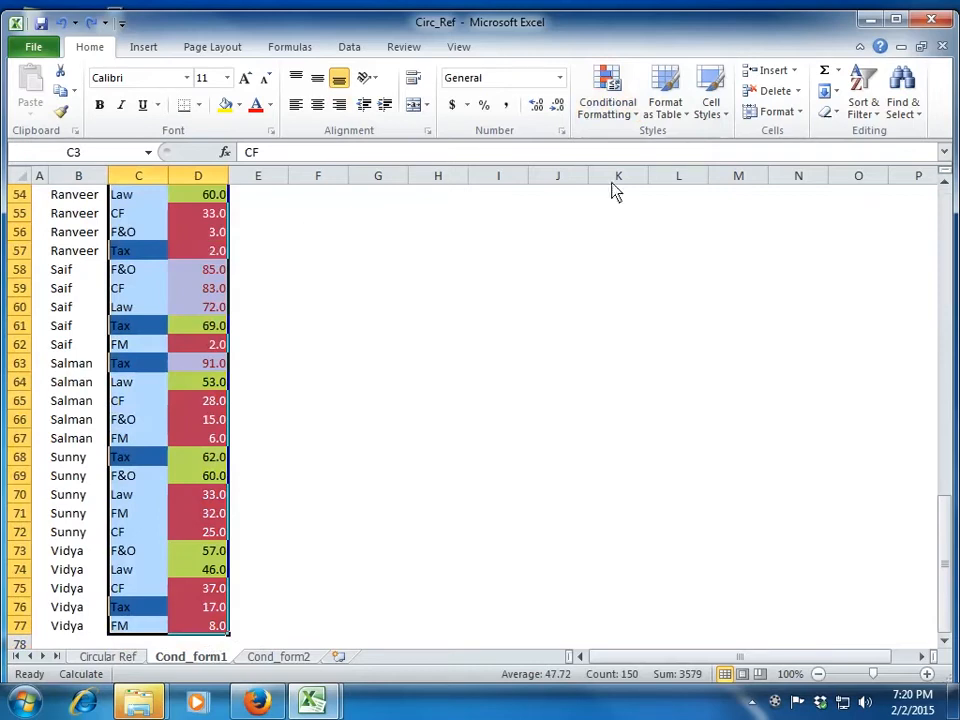
{"action": "left_click", "coordinate": [622, 118]}
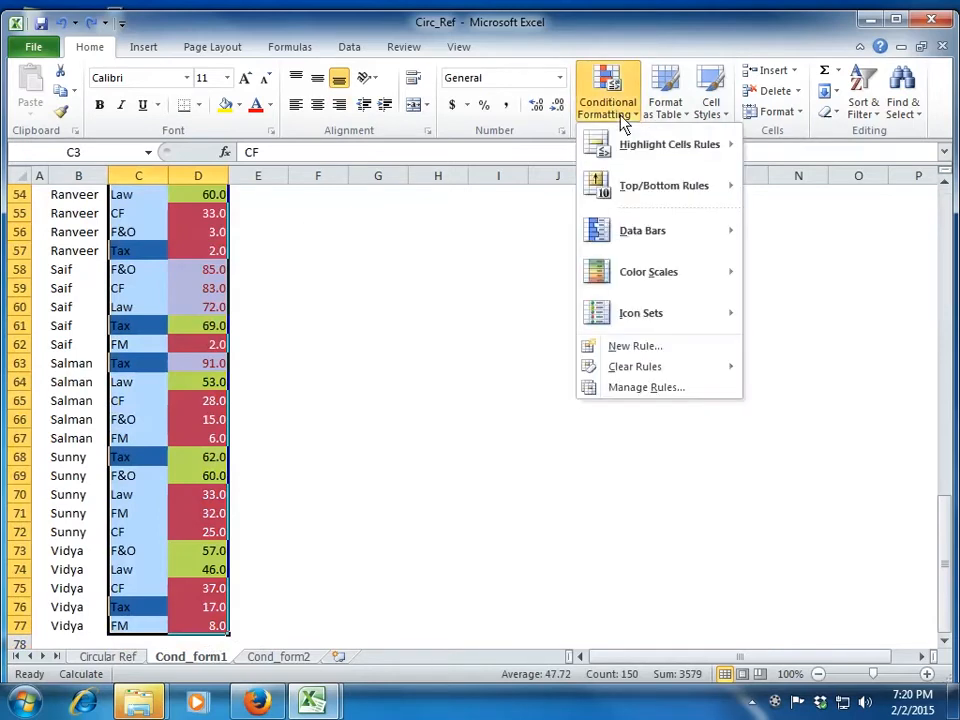
{"action": "mouse_move", "coordinate": [661, 372]}
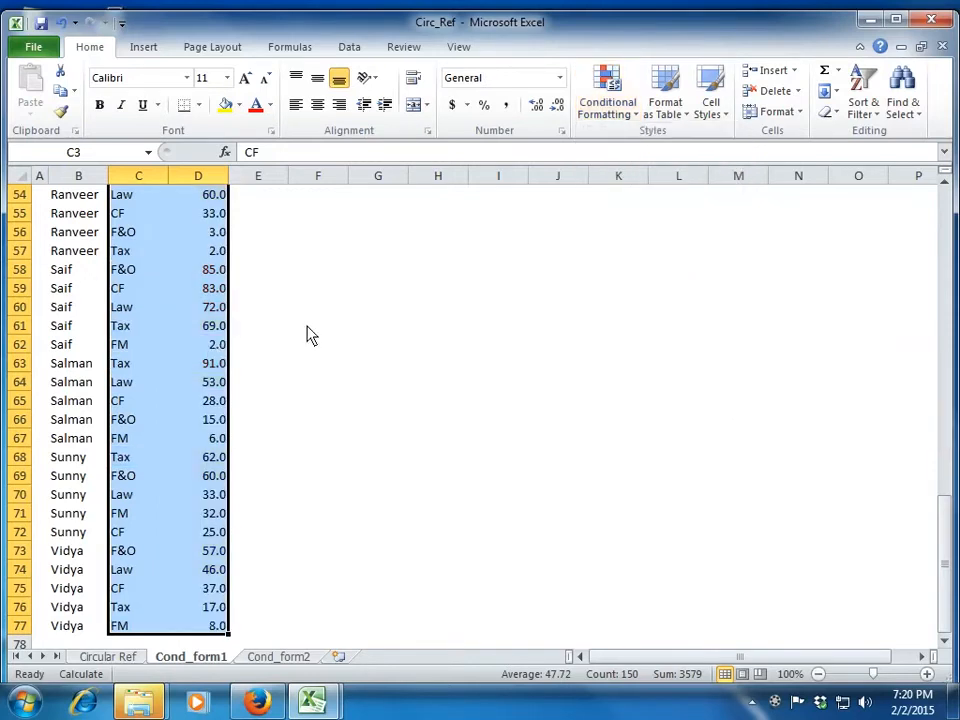
{"action": "scroll", "coordinate": [307, 334], "scroll_direction": "up", "scroll_amount": 11}
{"action": "scroll", "coordinate": [307, 334], "scroll_direction": "up", "scroll_amount": 7}
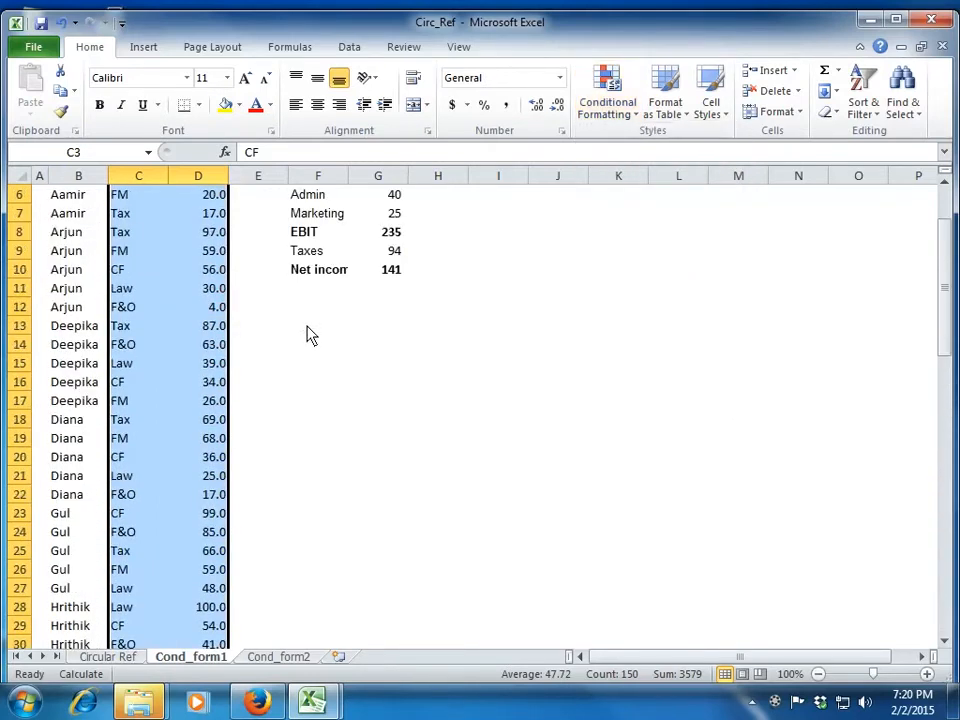
{"action": "left_click", "coordinate": [187, 312]}
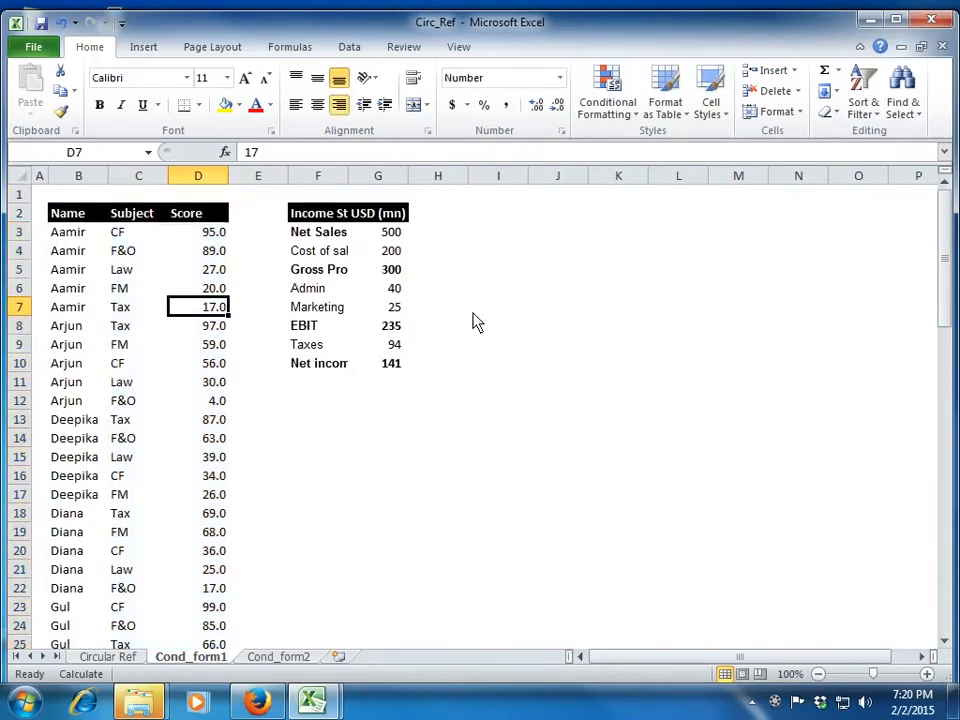
Step: Browse the Conditional Formatting menu again, then select the scores D3:D77
{"action": "left_click", "coordinate": [607, 108]}
{"action": "mouse_move", "coordinate": [636, 193]}
{"action": "mouse_move", "coordinate": [670, 248]}
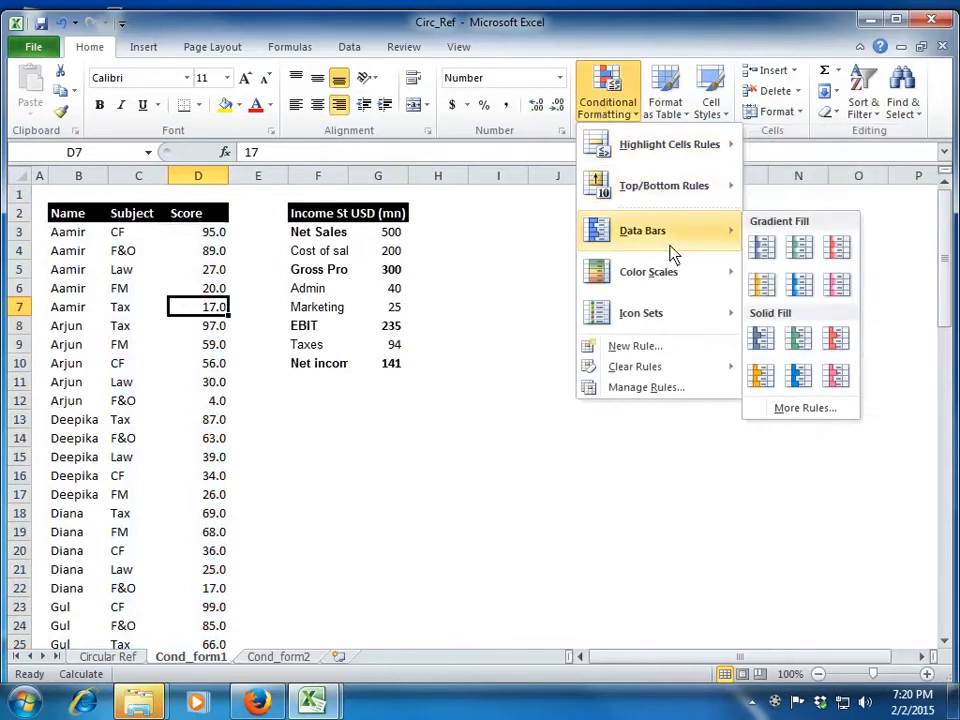
{"action": "mouse_move", "coordinate": [674, 188]}
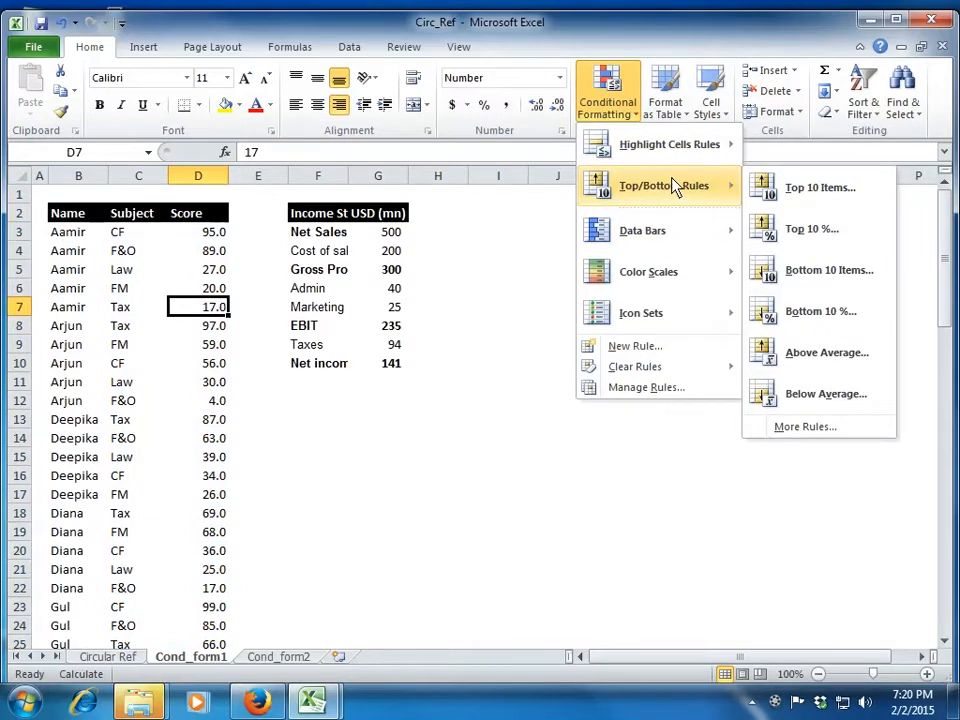
{"action": "key", "text": "Escape"}
{"action": "key", "text": "Escape"}
{"action": "key", "text": "Up"}
{"action": "key", "text": "Up"}
{"action": "key", "text": "Up"}
{"action": "key", "text": "Up"}
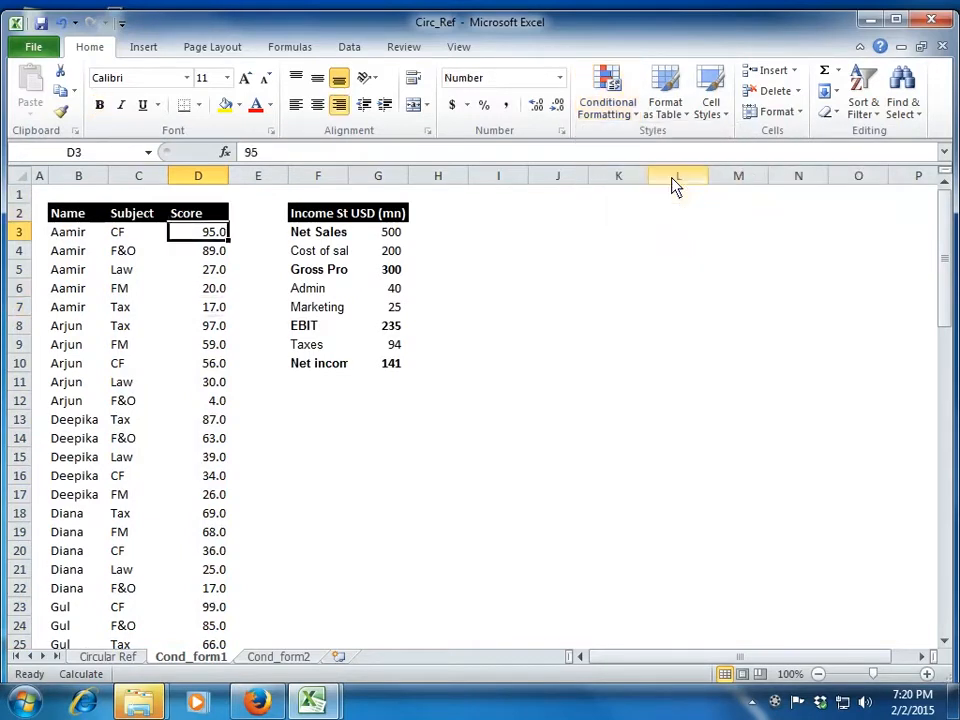
{"action": "key", "text": "ctrl+shift+Down"}
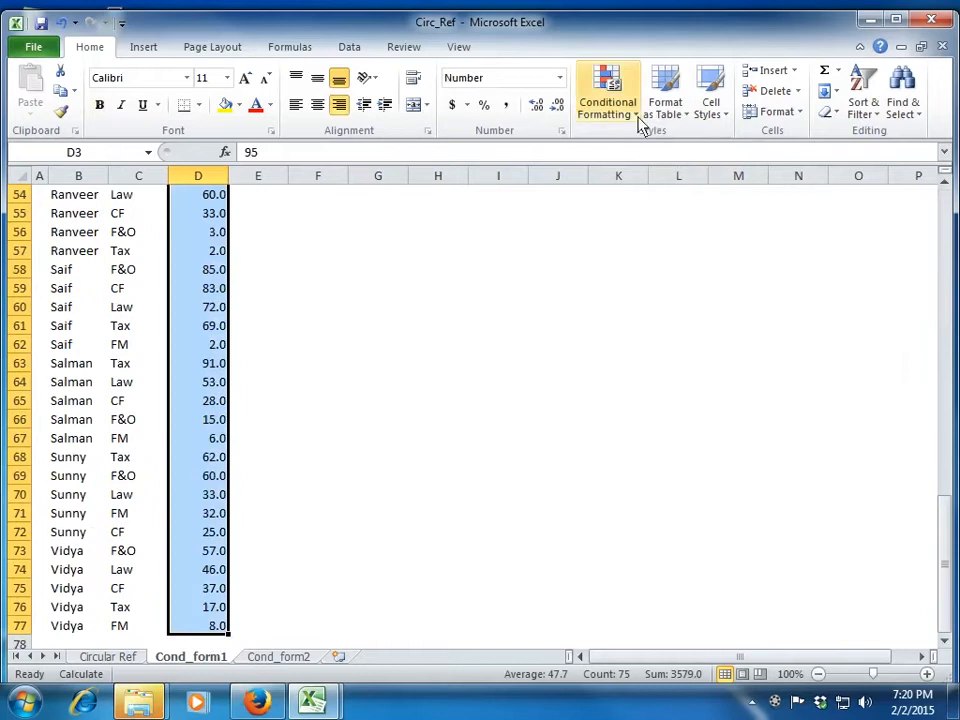
Step: Add an Above Average rule to D3:D77 with a custom olive-green fill
{"action": "left_click", "coordinate": [625, 108]}
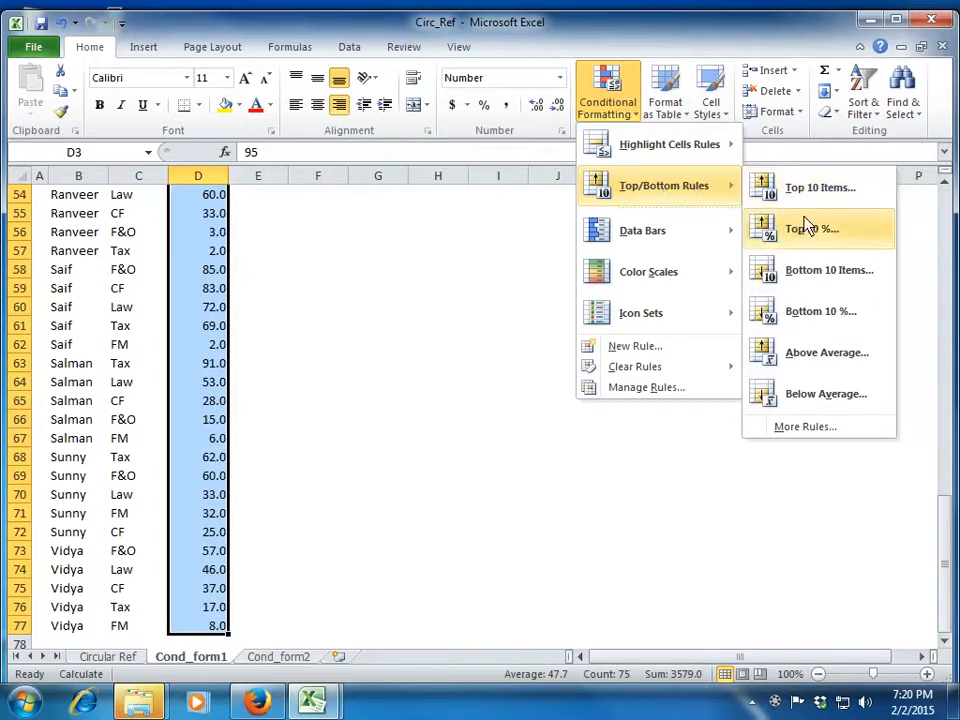
{"action": "left_click", "coordinate": [818, 360]}
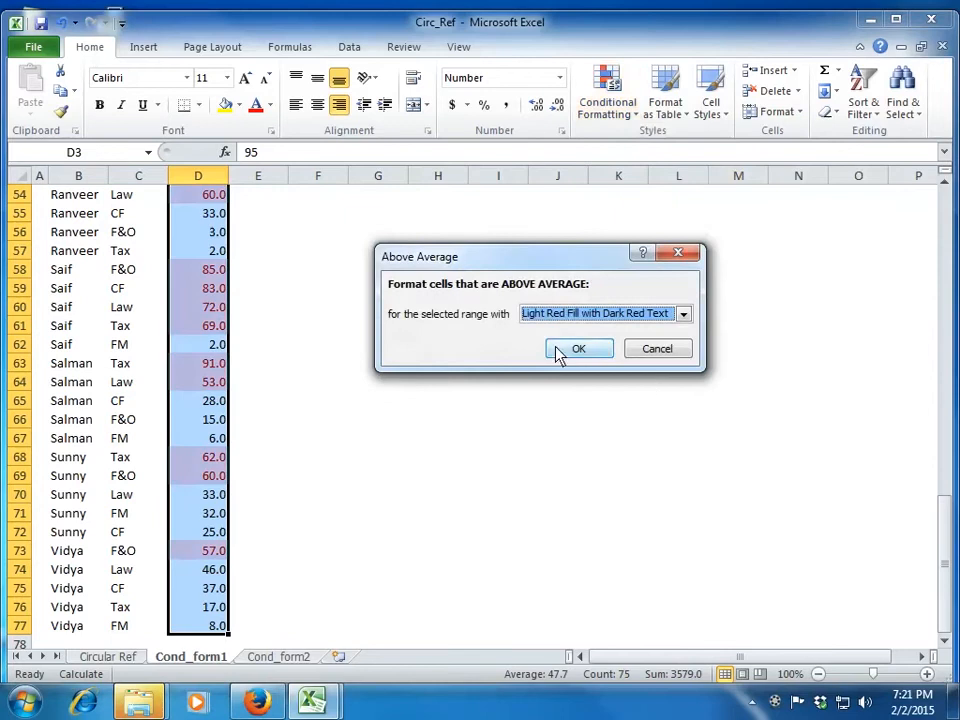
{"action": "left_click", "coordinate": [683, 313]}
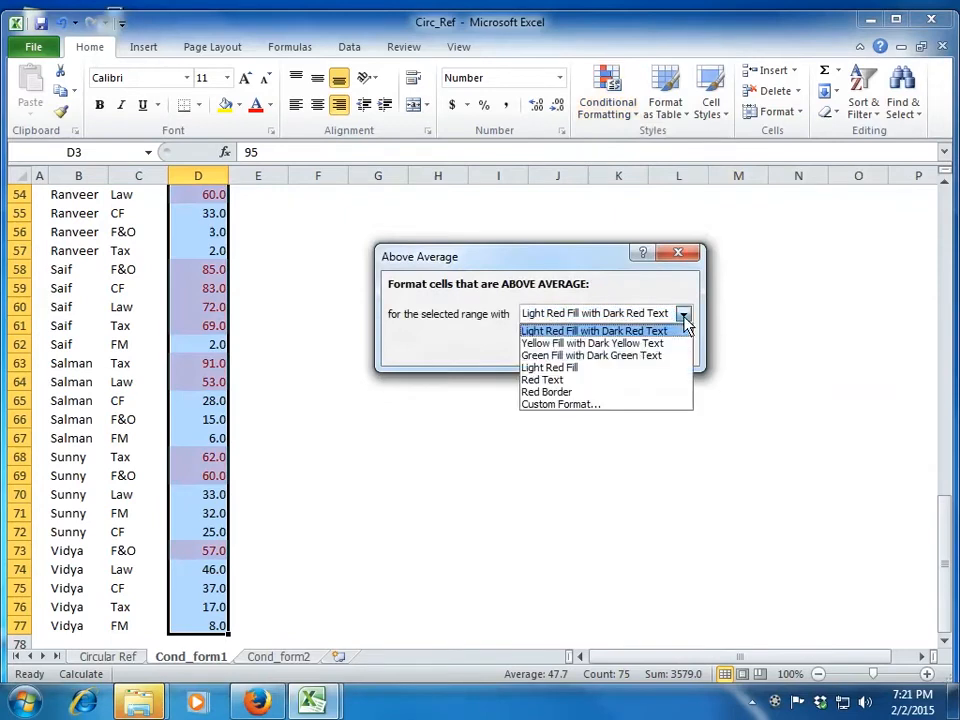
{"action": "left_click", "coordinate": [662, 405]}
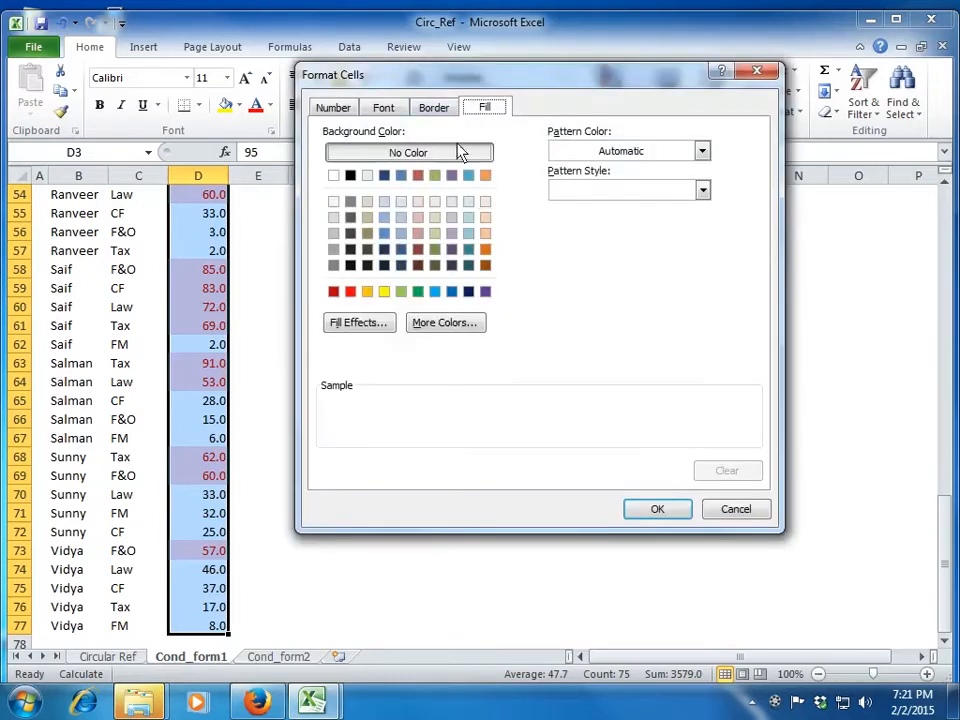
{"action": "left_click", "coordinate": [435, 177]}
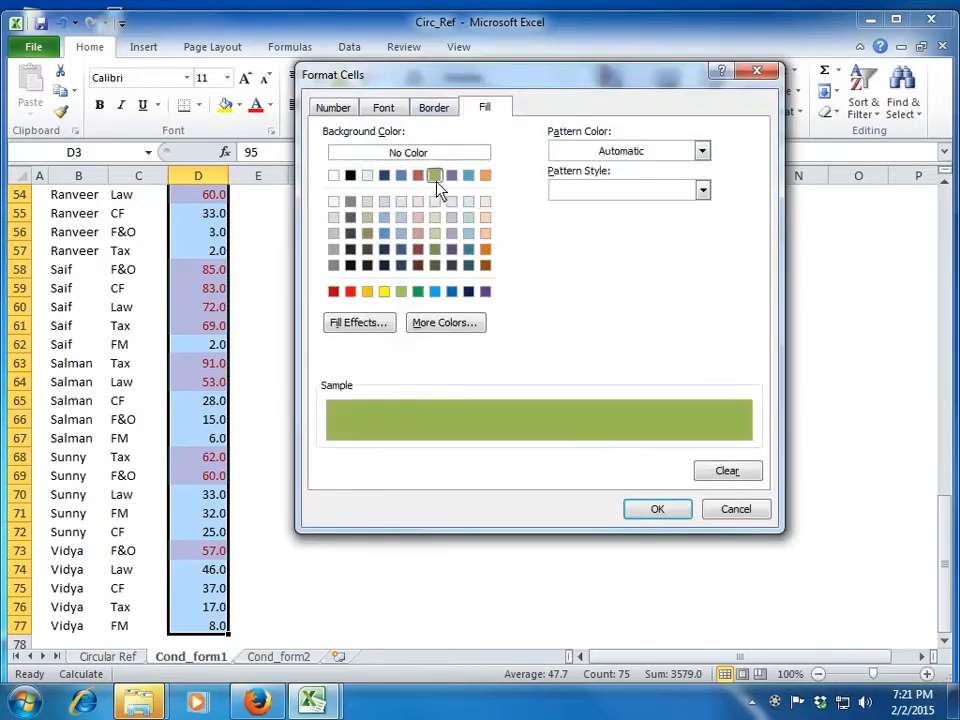
{"action": "left_click", "coordinate": [656, 508]}
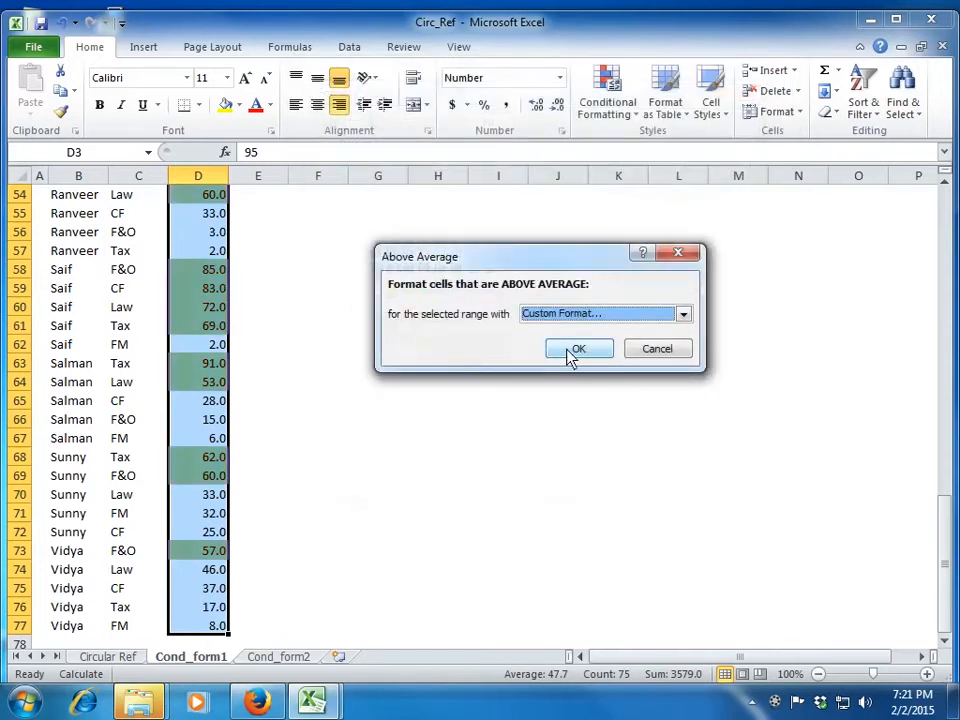
{"action": "left_click", "coordinate": [572, 350]}
{"action": "scroll", "coordinate": [193, 347], "scroll_direction": "up", "scroll_amount": 10}
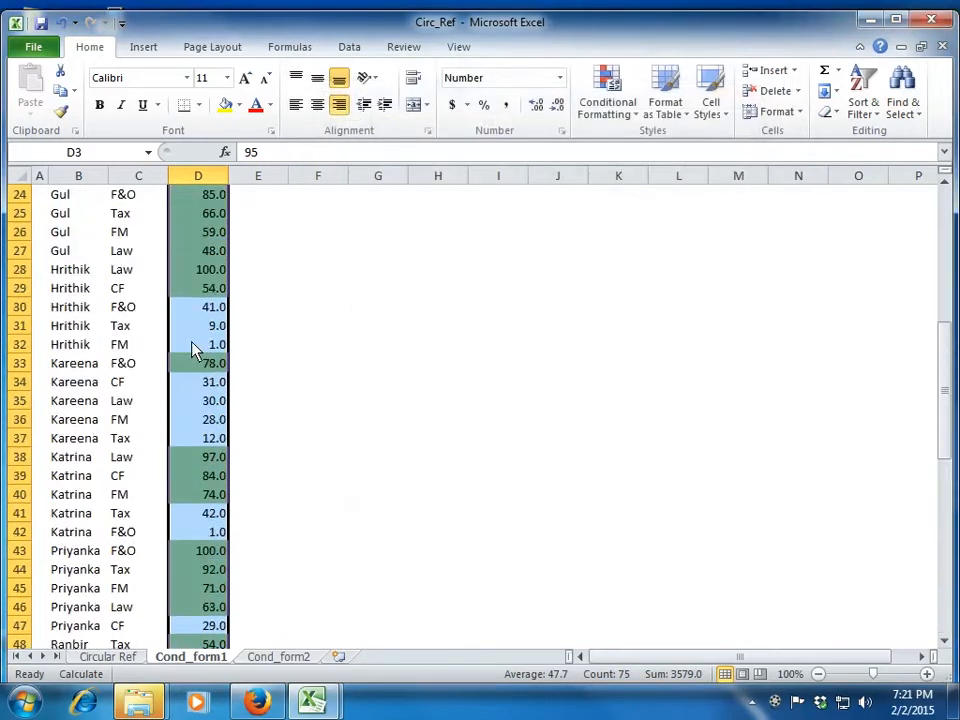
{"action": "scroll", "coordinate": [188, 318], "scroll_direction": "up", "scroll_amount": 8}
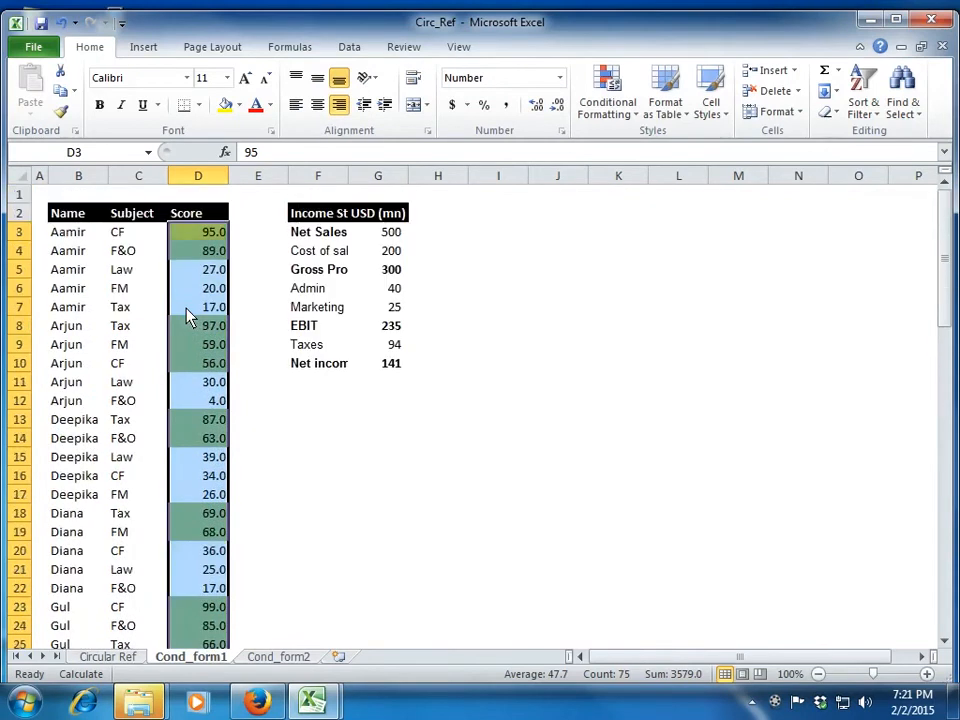
Step: Step through column D and find the rules list empty below the last score, returning to D77
{"action": "left_click", "coordinate": [219, 293]}
{"action": "key", "text": "Up"}
{"action": "key", "text": "Up"}
{"action": "key", "text": "Up"}
{"action": "key", "text": "Down"}
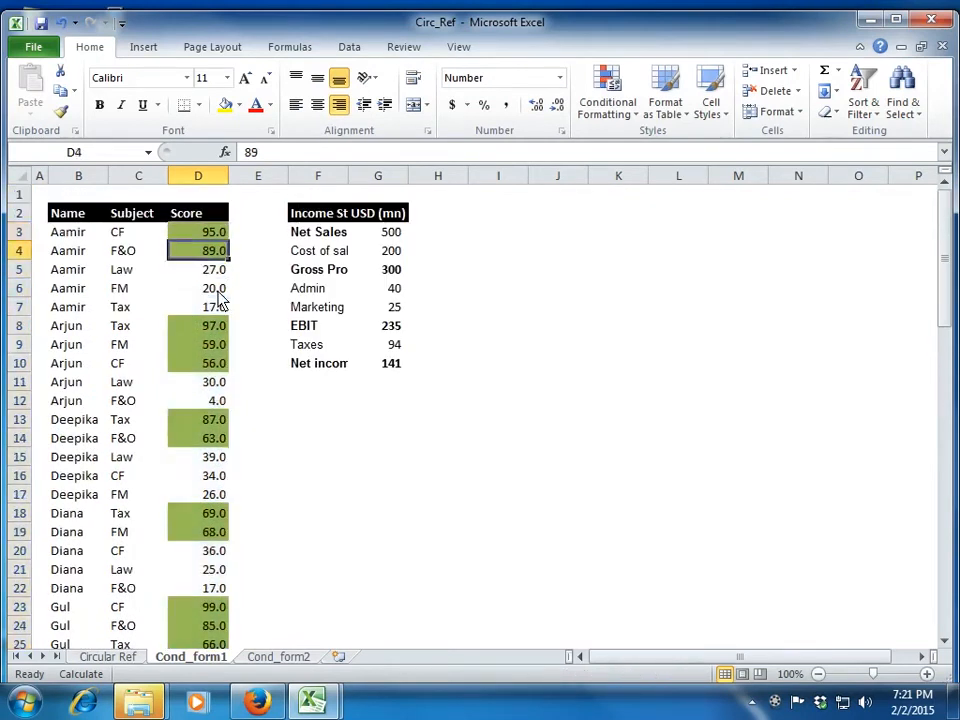
{"action": "key", "text": "Down"}
{"action": "key", "text": "Down"}
{"action": "key", "text": "Down"}
{"action": "key", "text": "Down"}
{"action": "key", "text": "Down"}
{"action": "key", "text": "Down"}
{"action": "key", "text": "Down"}
{"action": "key", "text": "Down"}
{"action": "key", "text": "Down"}
{"action": "key", "text": "Down"}
{"action": "key", "text": "Down"}
{"action": "key", "text": "Down"}
{"action": "key", "text": "Down"}
{"action": "key", "text": "Down"}
{"action": "key", "text": "Down"}
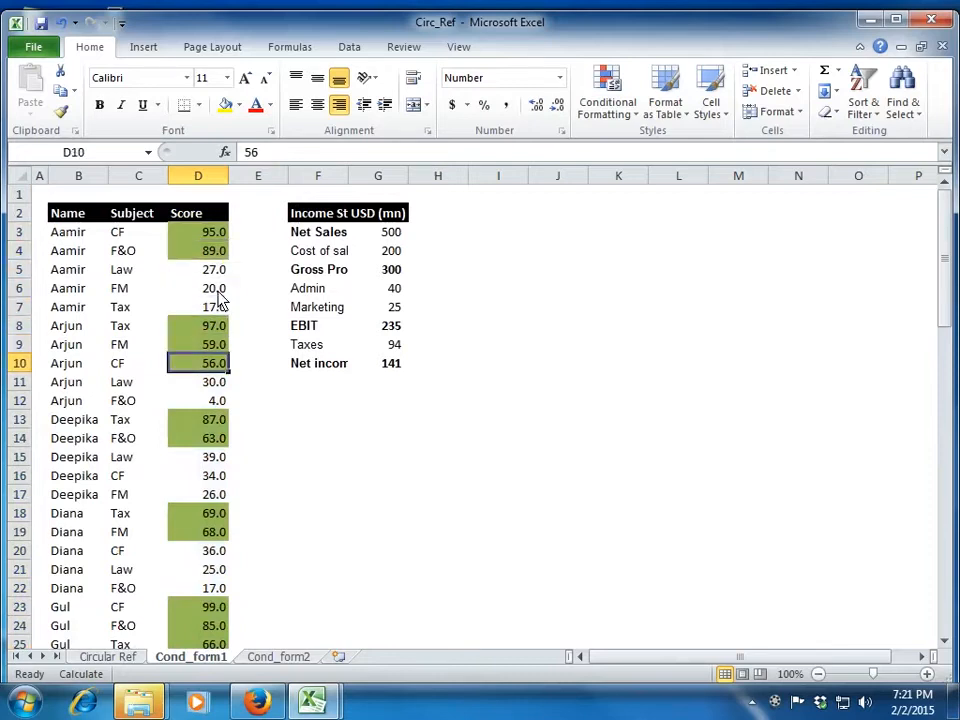
{"action": "key", "text": "Down"}
{"action": "key", "text": "Down"}
{"action": "key", "text": "Down"}
{"action": "key", "text": "Down"}
{"action": "key", "text": "Down"}
{"action": "key", "text": "Down"}
{"action": "key", "text": "Down"}
{"action": "key", "text": "Down"}
{"action": "key", "text": "Down"}
{"action": "key", "text": "Down"}
{"action": "key", "text": "Down"}
{"action": "key", "text": "Down"}
{"action": "key", "text": "Down"}
{"action": "key", "text": "Down"}
{"action": "key", "text": "Down"}
{"action": "key", "text": "Down"}
{"action": "key", "text": "Down"}
{"action": "key", "text": "Down"}
{"action": "key", "text": "Down"}
{"action": "key", "text": "Down"}
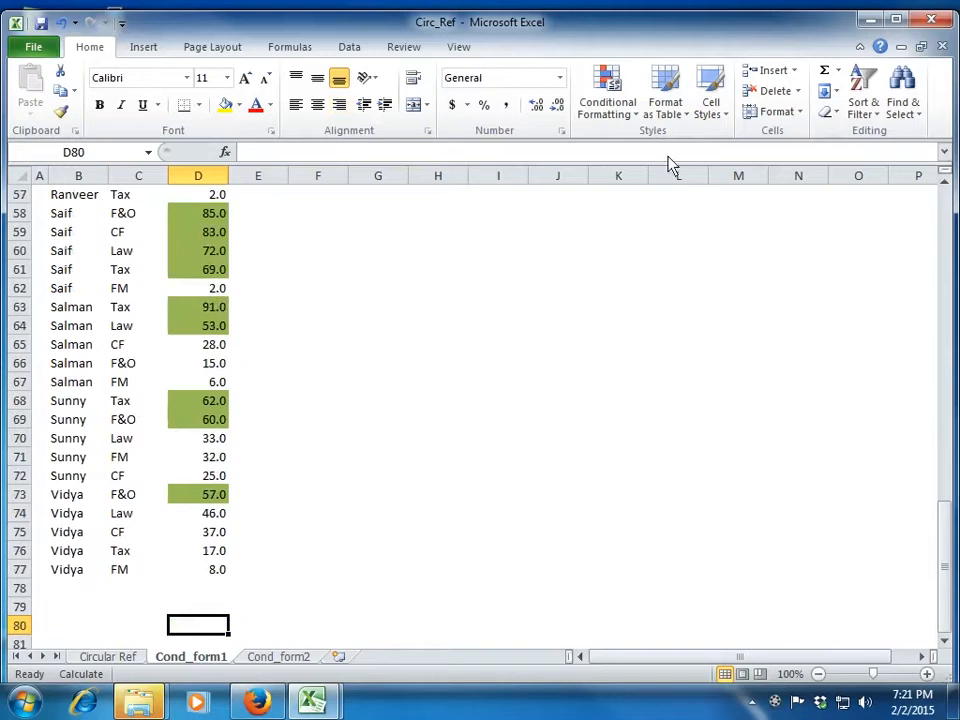
{"action": "left_click", "coordinate": [620, 120]}
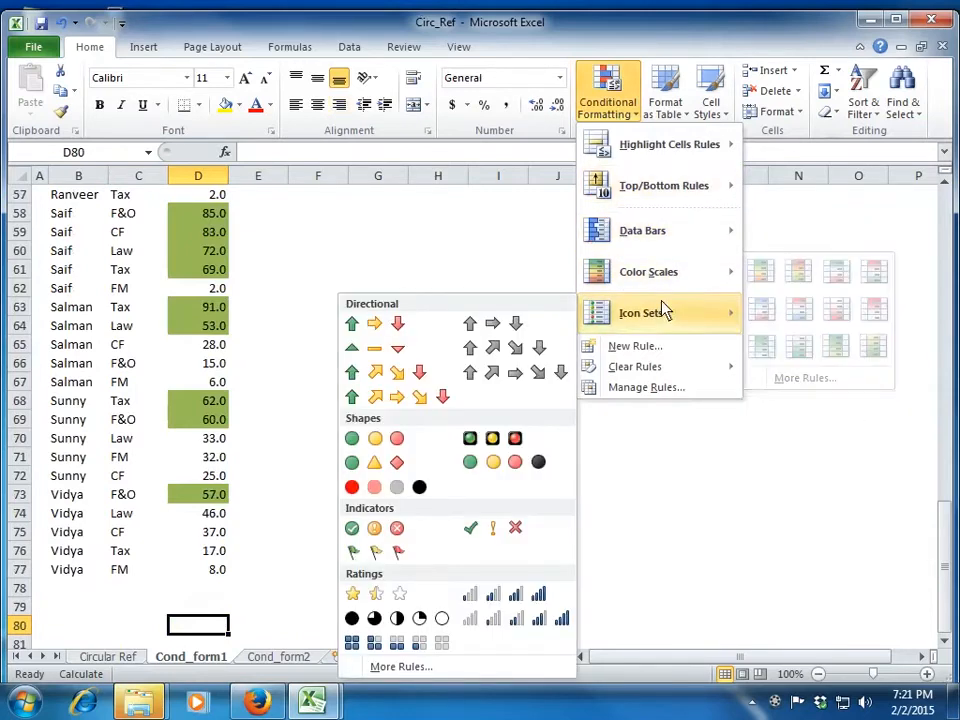
{"action": "left_click", "coordinate": [648, 389]}
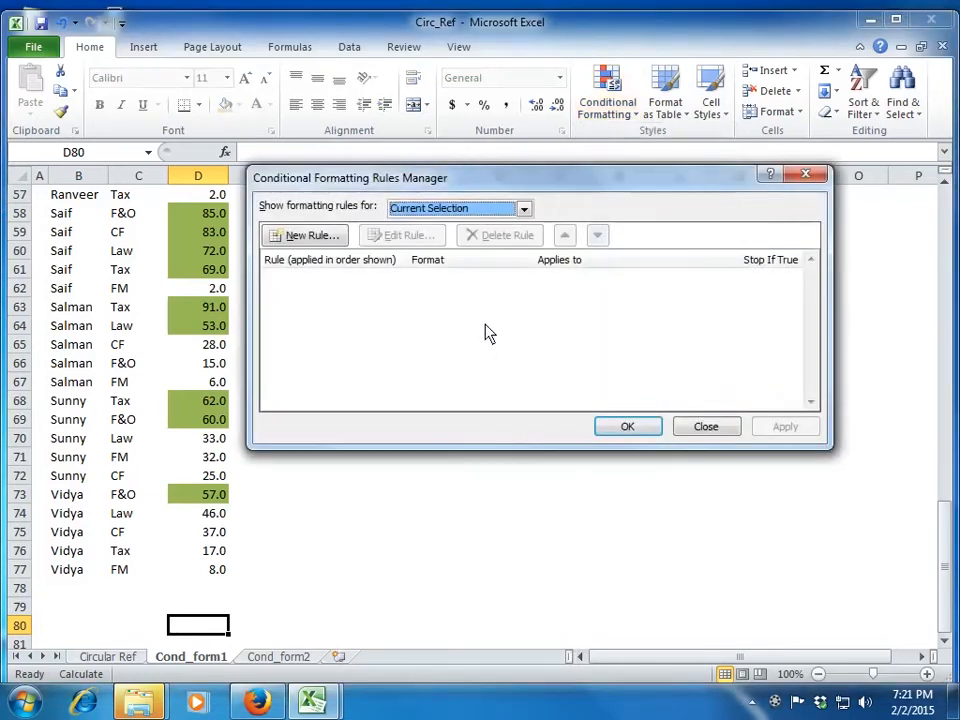
{"action": "key", "text": "Escape"}
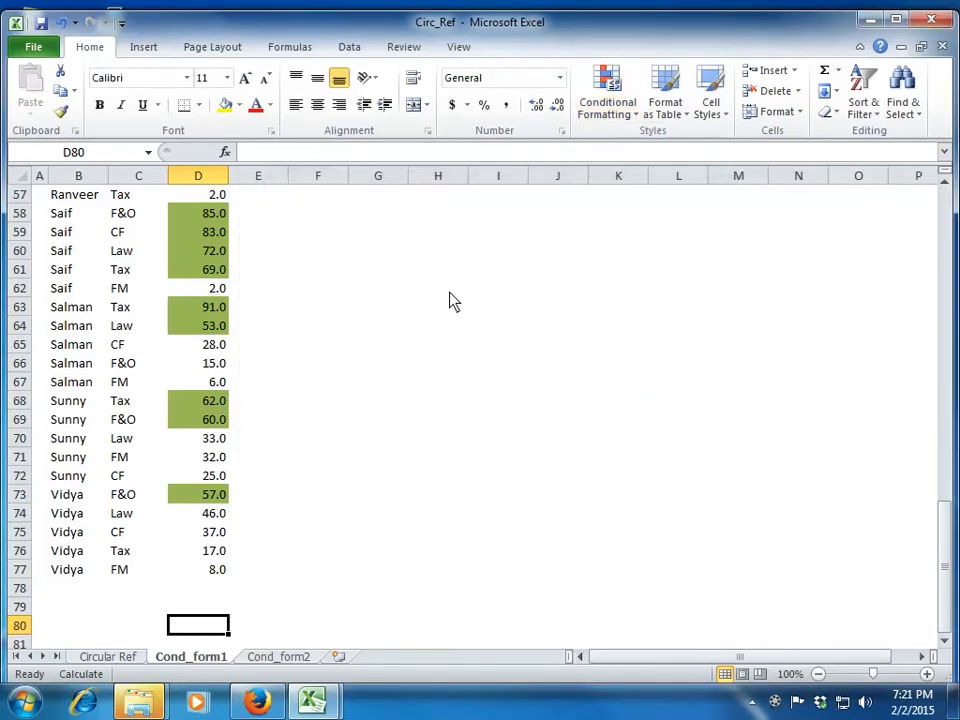
{"action": "key", "text": "Up"}
{"action": "key", "text": "Up"}
{"action": "key", "text": "Up"}
Step: In the Rules Manager, change the Above Average rule's fill to light blue
{"action": "left_click", "coordinate": [590, 112]}
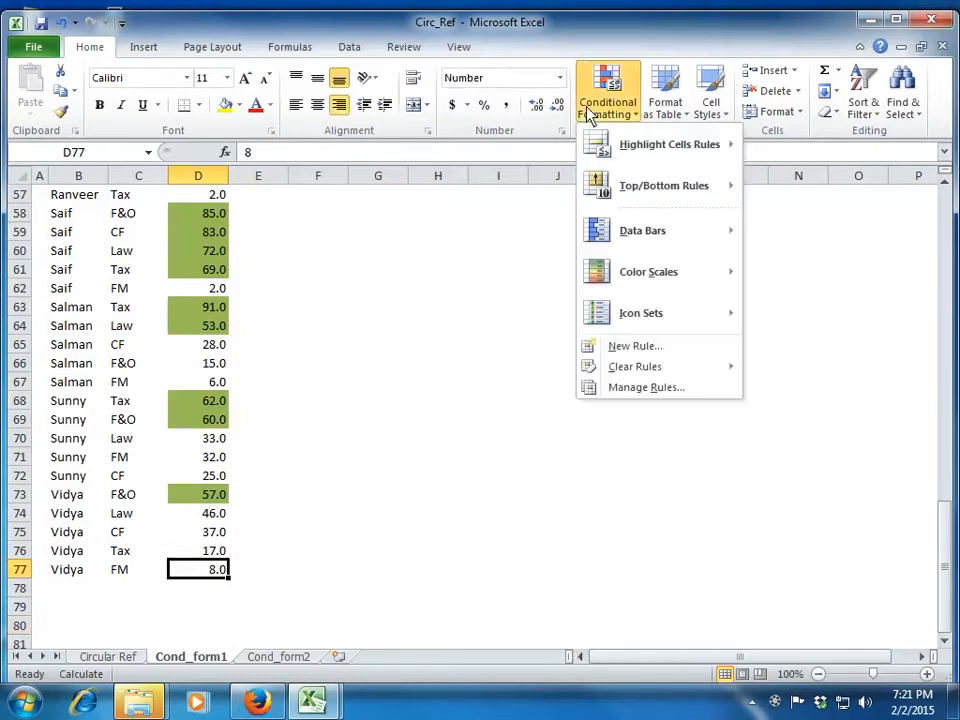
{"action": "left_click", "coordinate": [649, 388]}
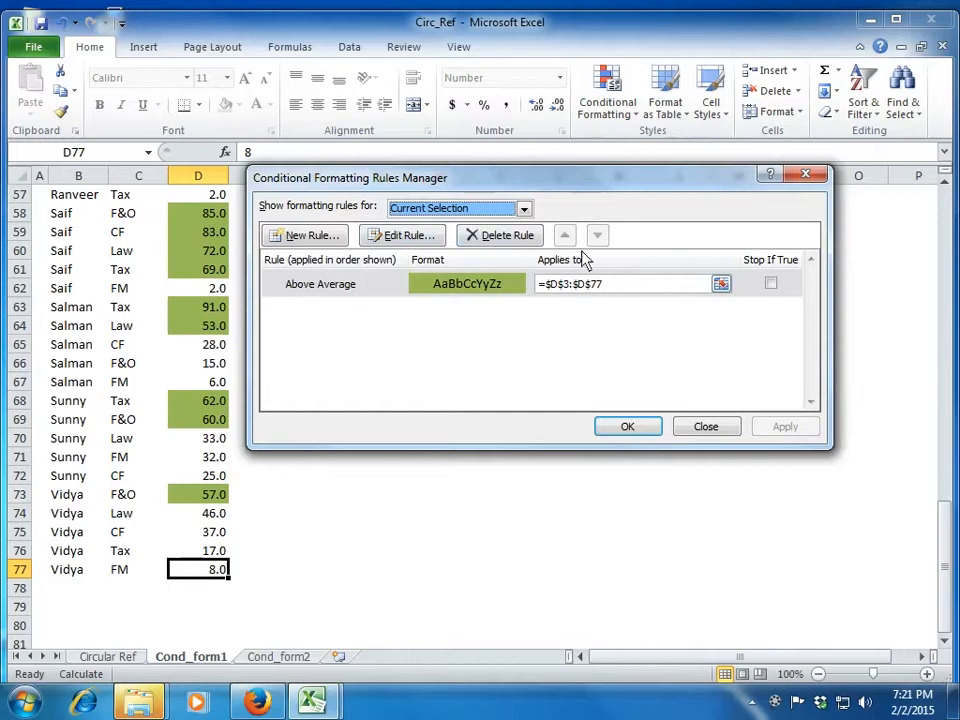
{"action": "left_click", "coordinate": [399, 238]}
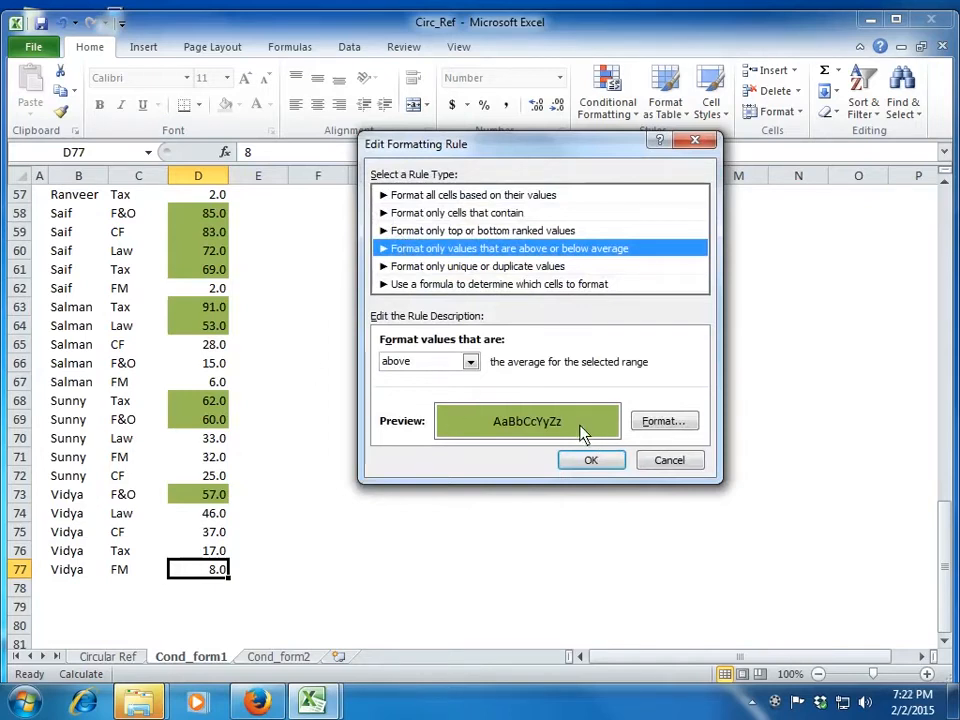
{"action": "key", "text": "Return"}
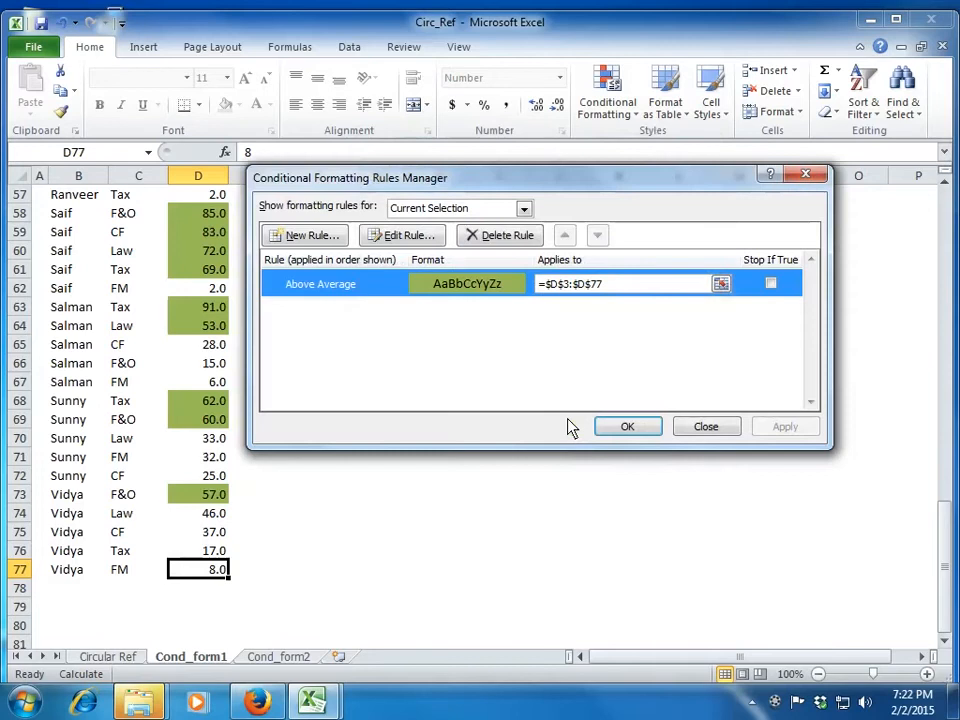
{"action": "left_click", "coordinate": [421, 245]}
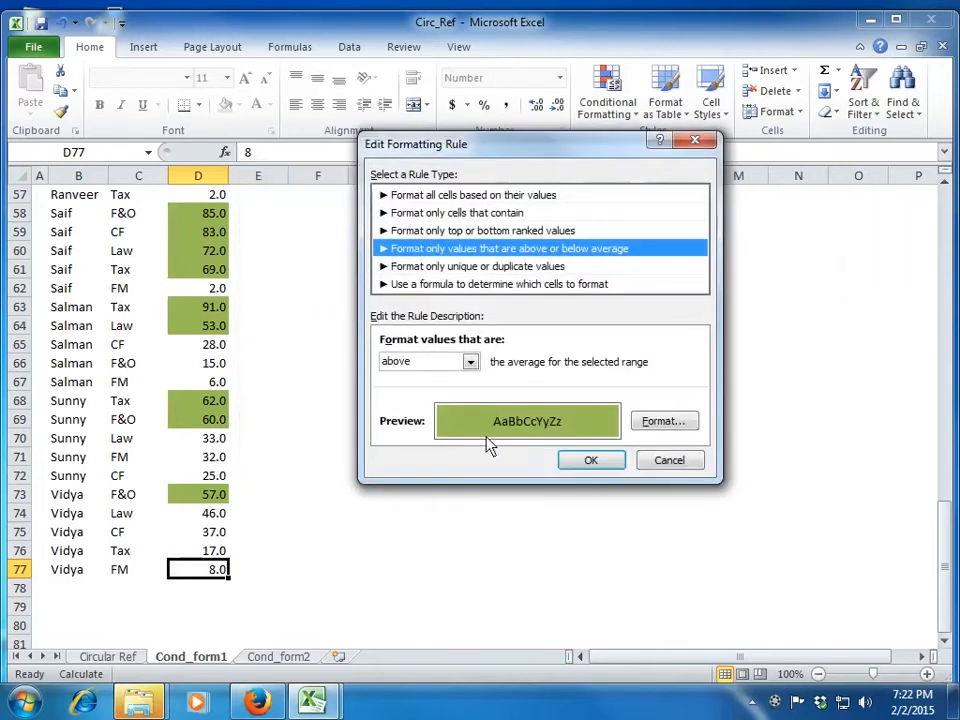
{"action": "left_click", "coordinate": [654, 425]}
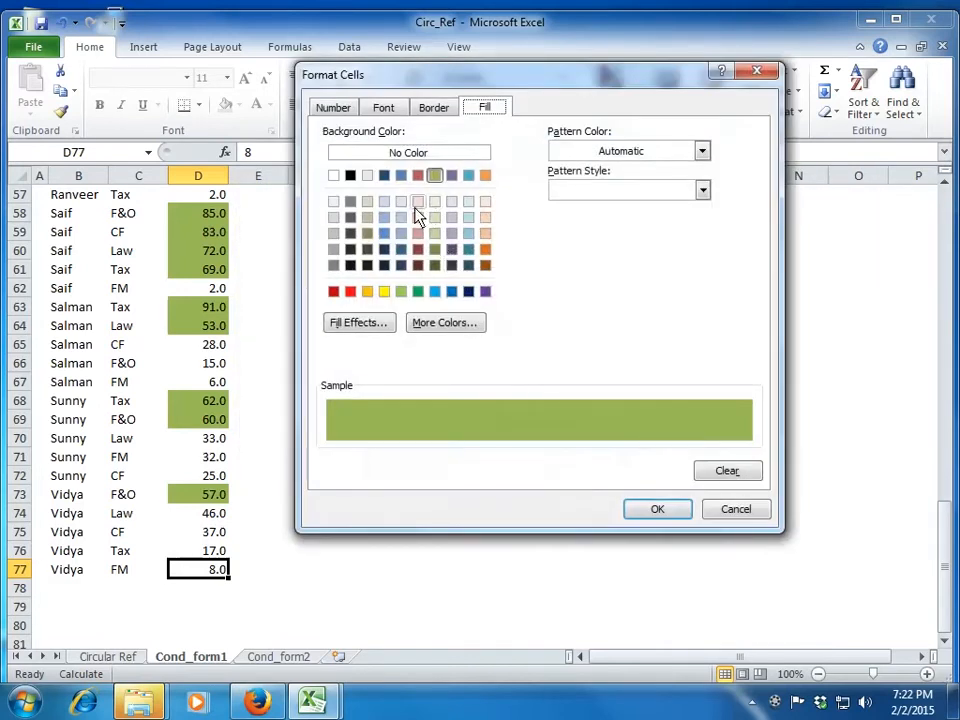
{"action": "left_click", "coordinate": [417, 203]}
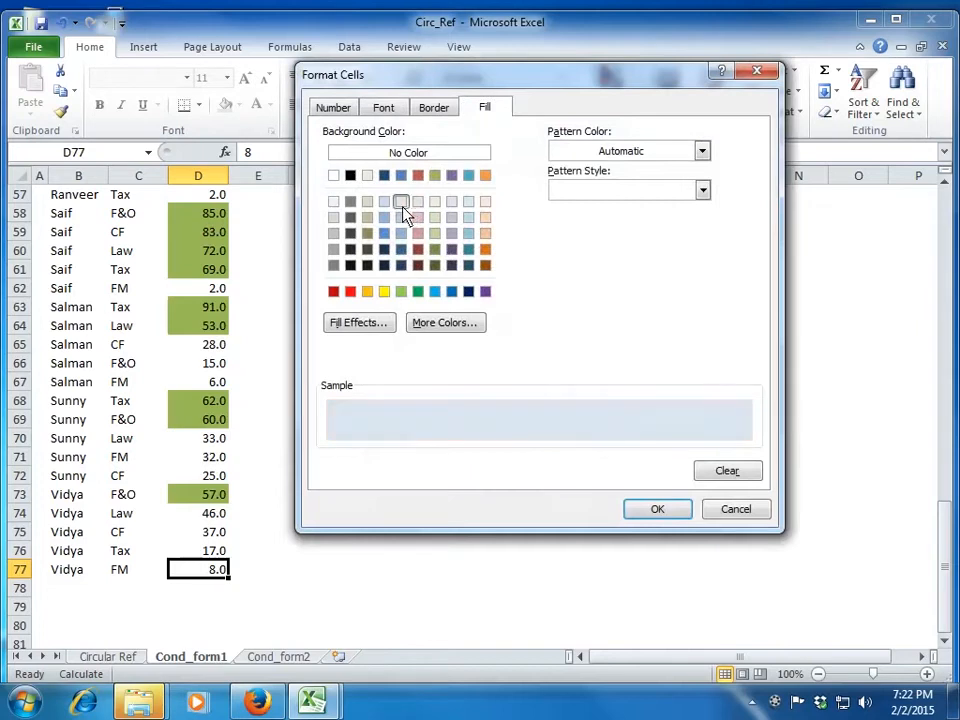
{"action": "left_click", "coordinate": [658, 509]}
{"action": "left_click", "coordinate": [611, 463]}
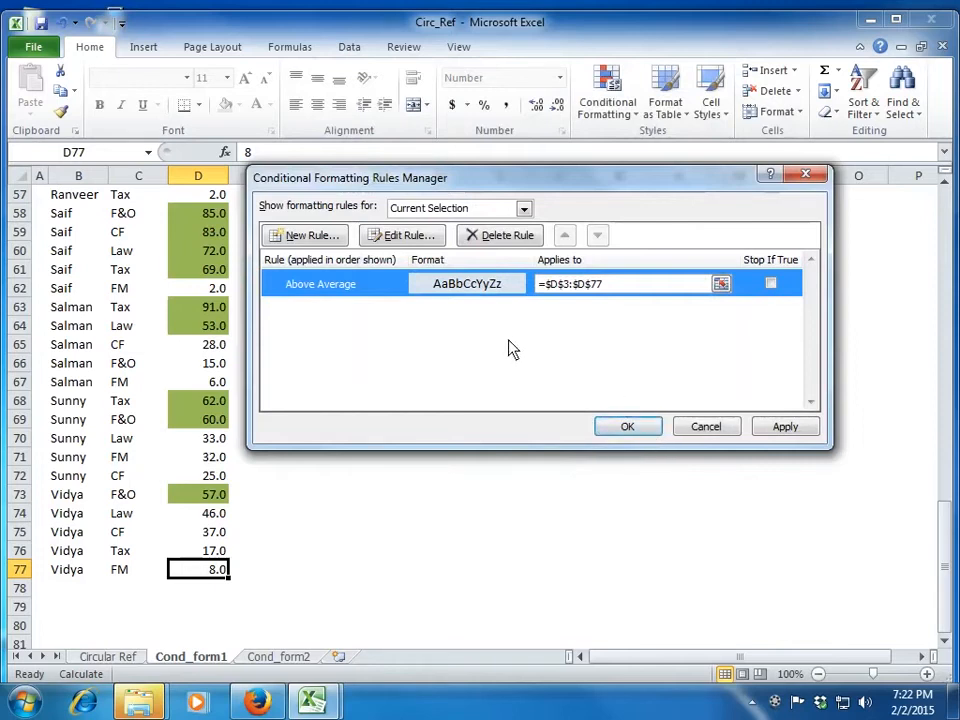
Step: Recheck the edited Above Average rule and apply the light blue fill to the scores
{"action": "left_click", "coordinate": [405, 235]}
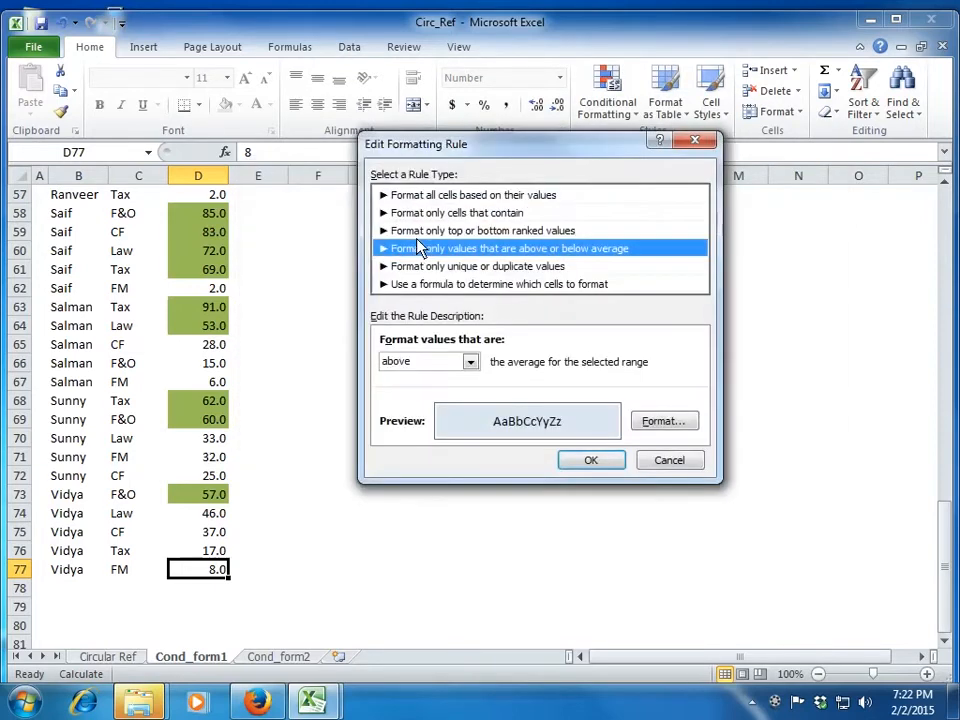
{"action": "left_click", "coordinate": [596, 463]}
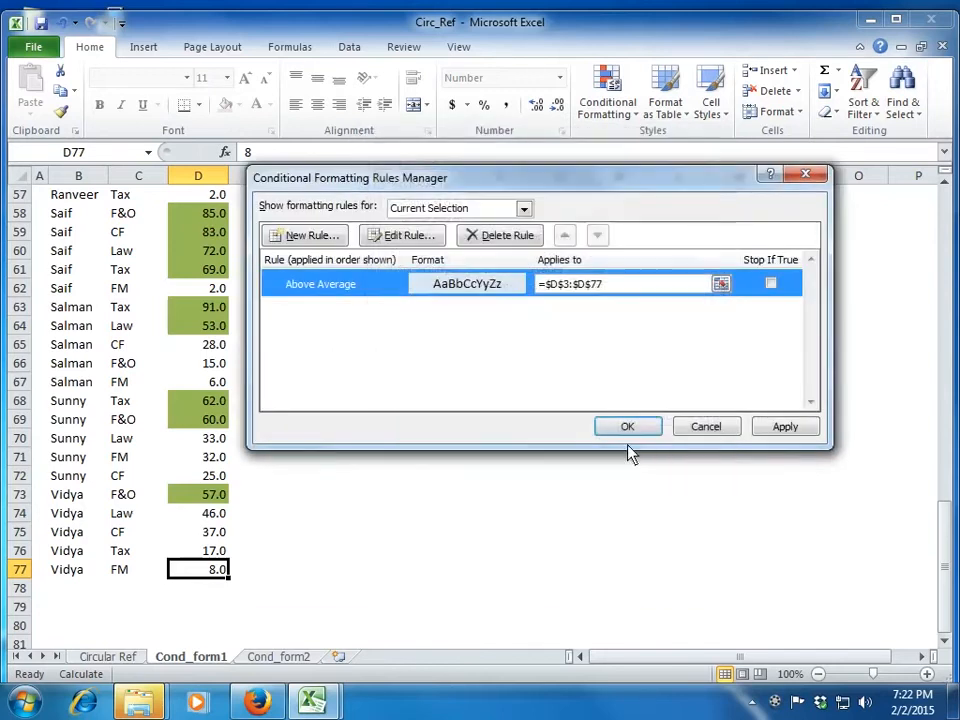
{"action": "left_click", "coordinate": [785, 427]}
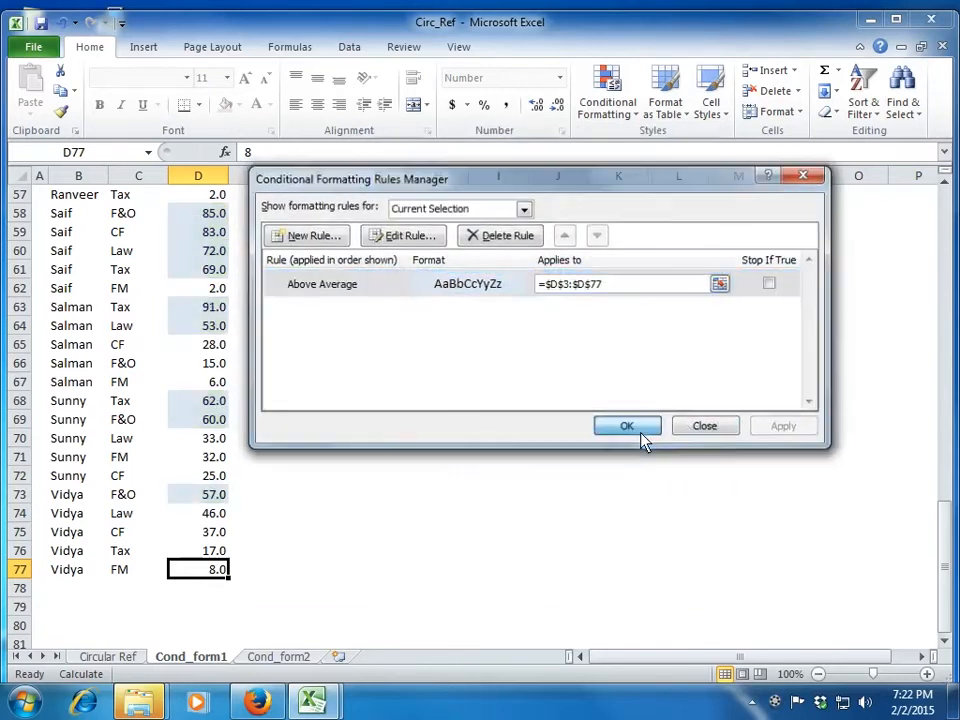
{"action": "left_click", "coordinate": [640, 436]}
{"action": "scroll", "coordinate": [420, 493], "scroll_direction": "up", "scroll_amount": 3}
{"action": "scroll", "coordinate": [420, 493], "scroll_direction": "up", "scroll_amount": 7}
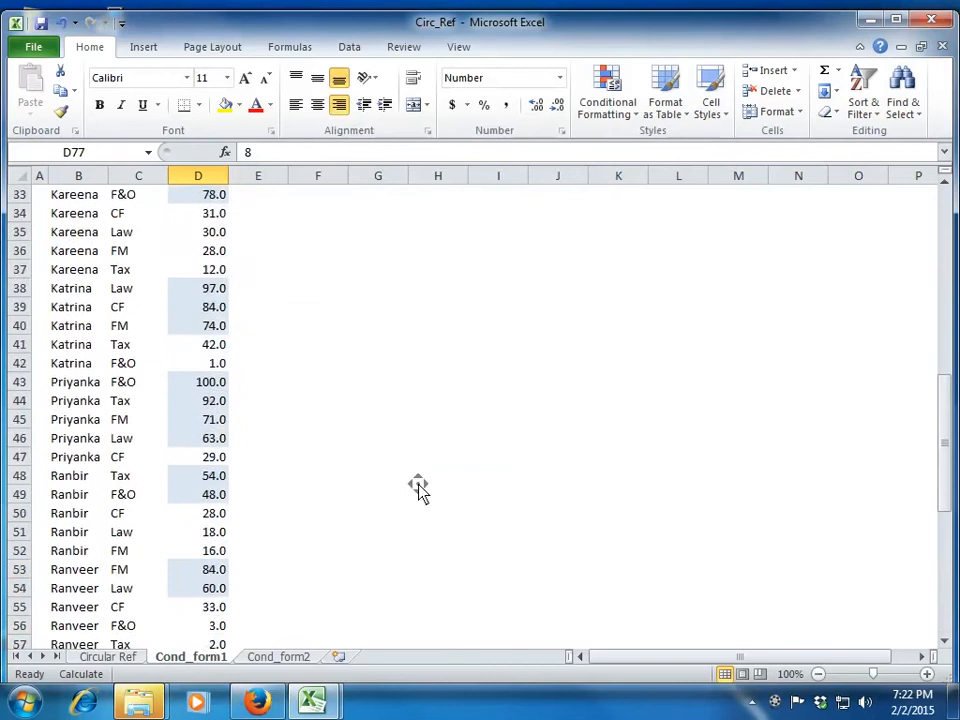
{"action": "scroll", "coordinate": [167, 233], "scroll_direction": "up", "scroll_amount": 6}
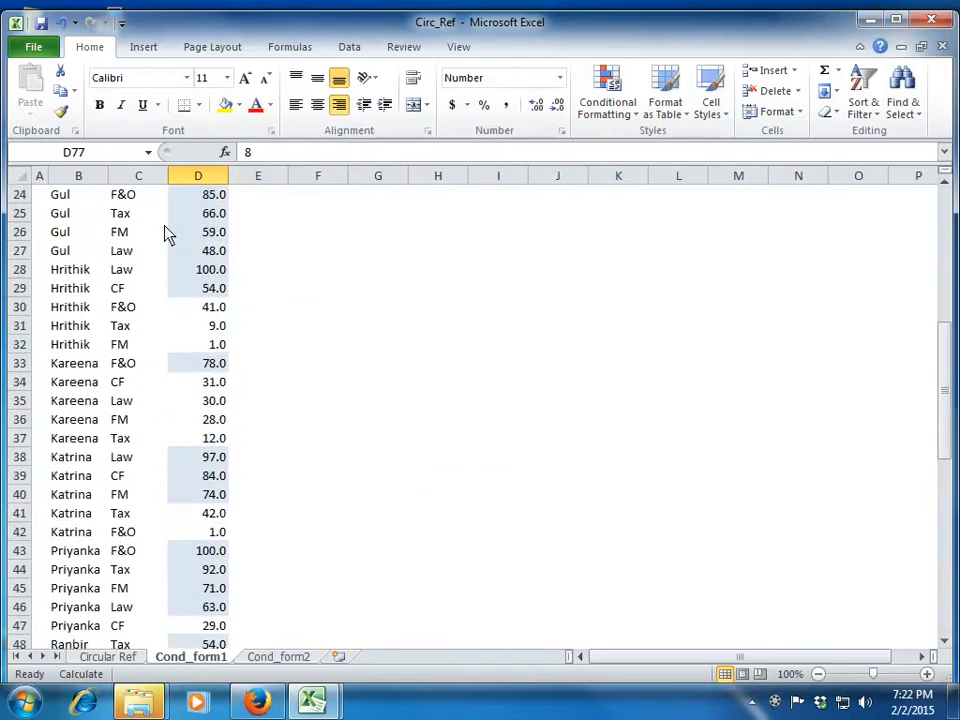
{"action": "scroll", "coordinate": [167, 233], "scroll_direction": "up", "scroll_amount": 3}
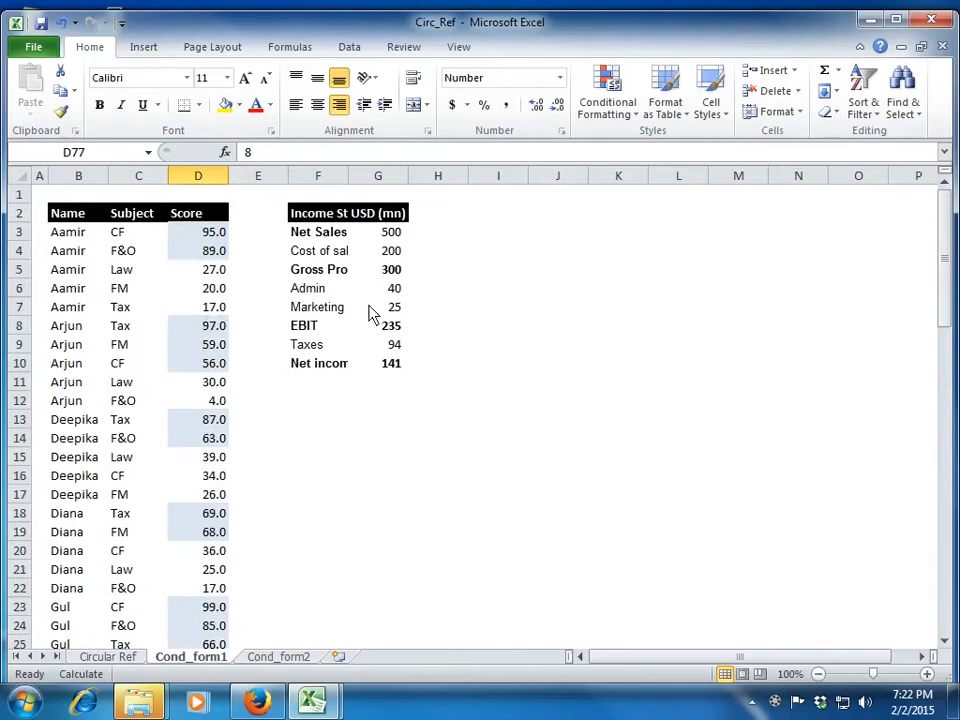
{"action": "left_click", "coordinate": [603, 112]}
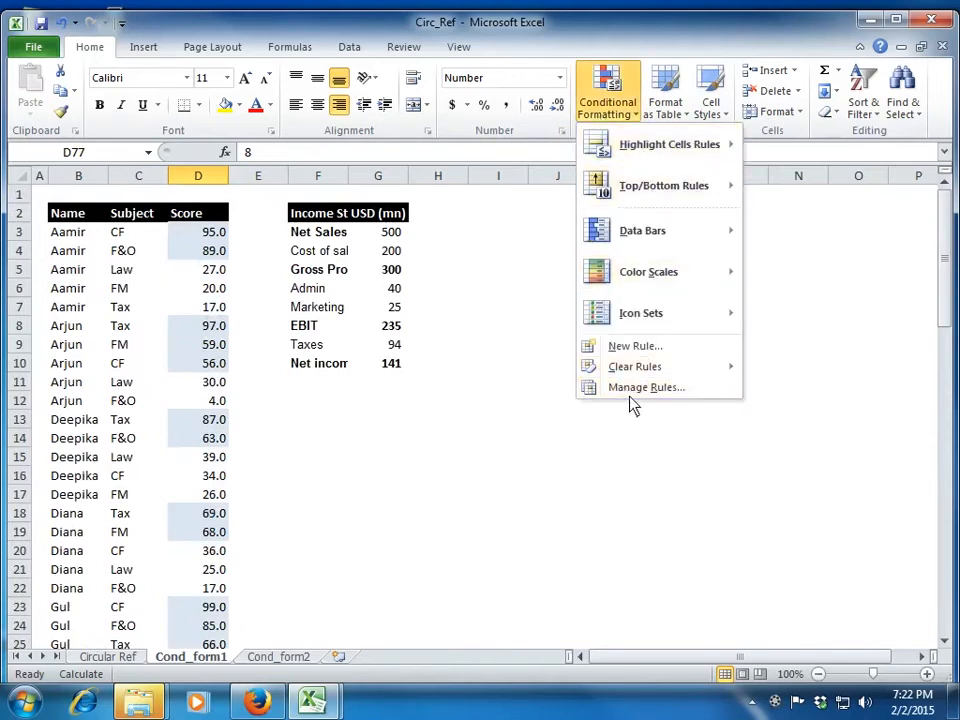
{"action": "left_click", "coordinate": [636, 388]}
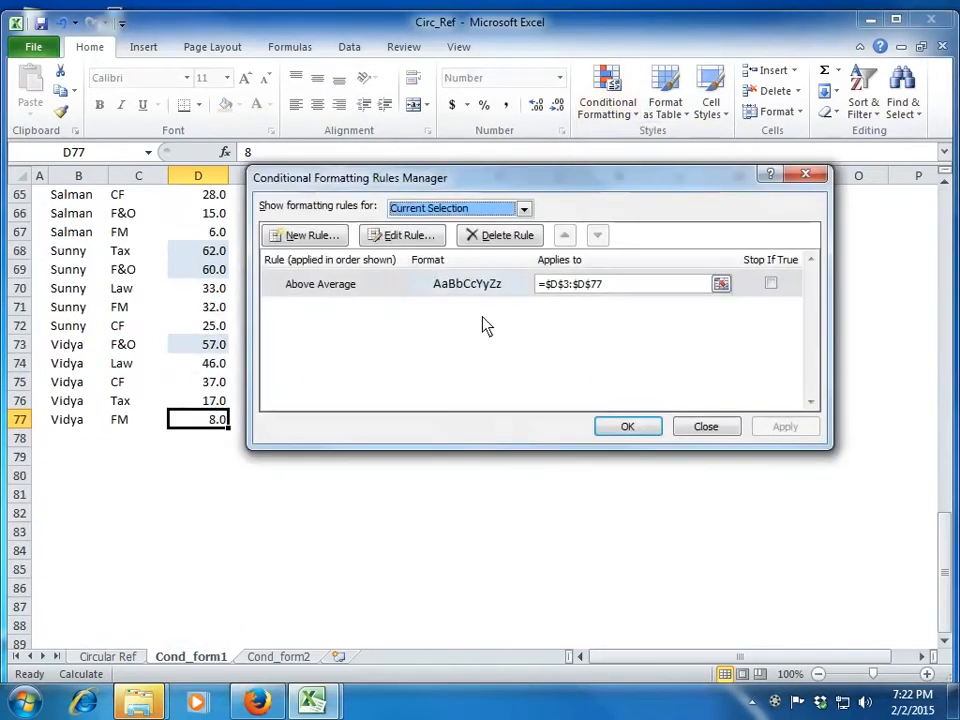
{"action": "left_click", "coordinate": [512, 240]}
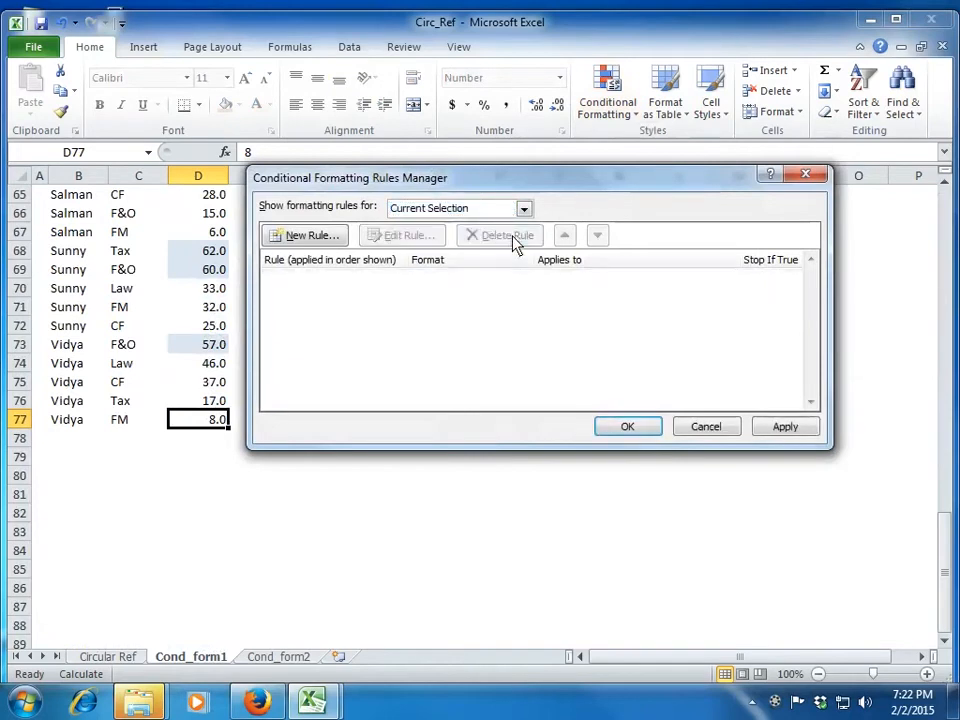
{"action": "left_click", "coordinate": [716, 435]}
{"action": "left_click", "coordinate": [607, 102]}
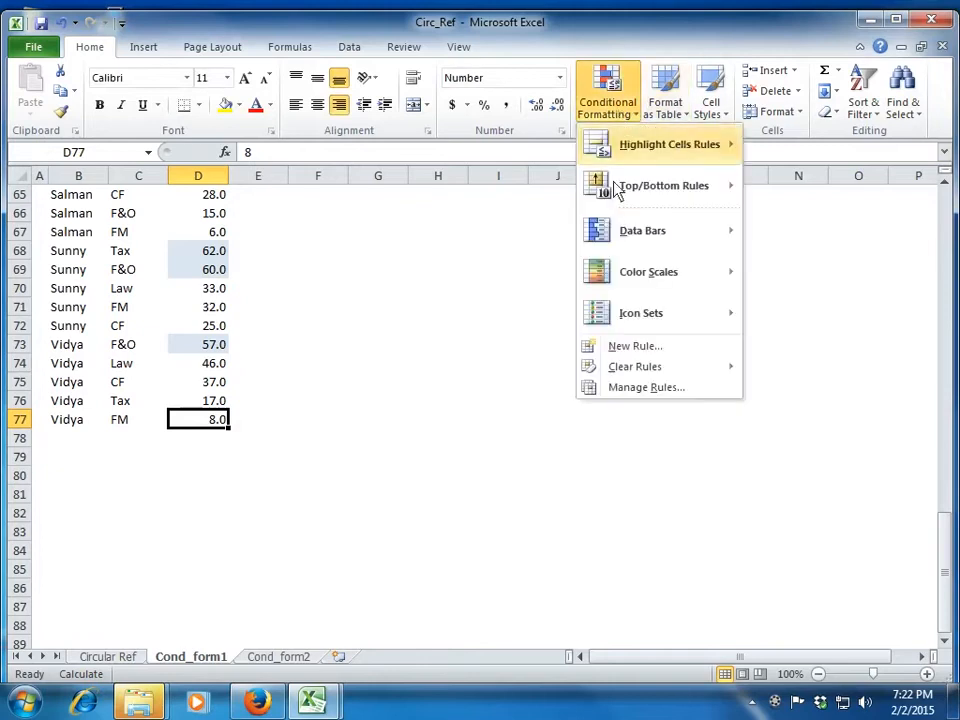
{"action": "left_click", "coordinate": [644, 389]}
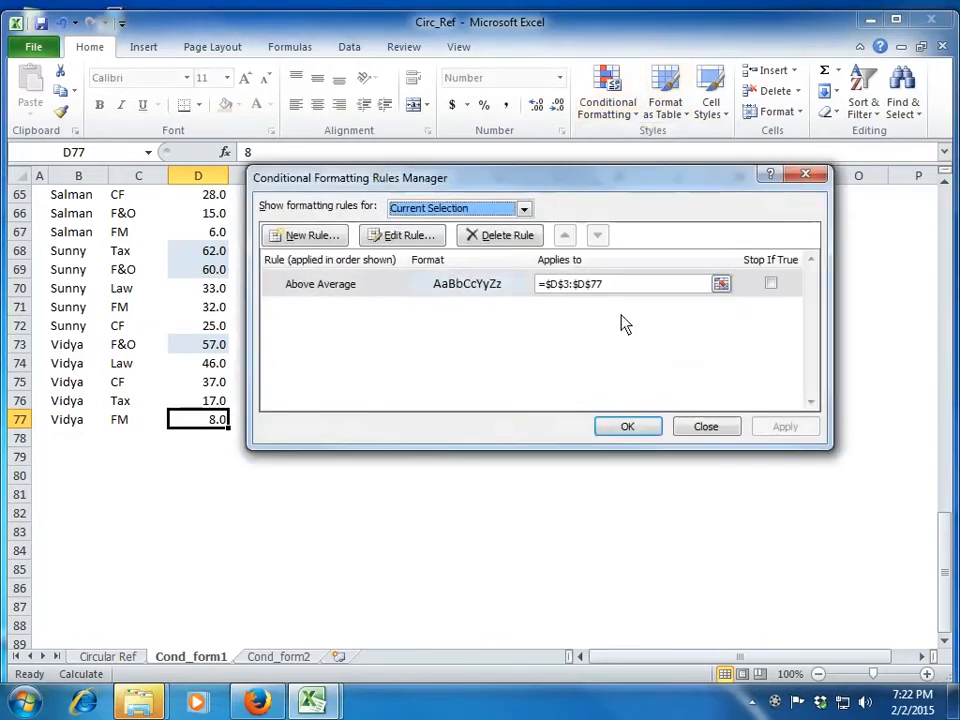
{"action": "left_click", "coordinate": [325, 245]}
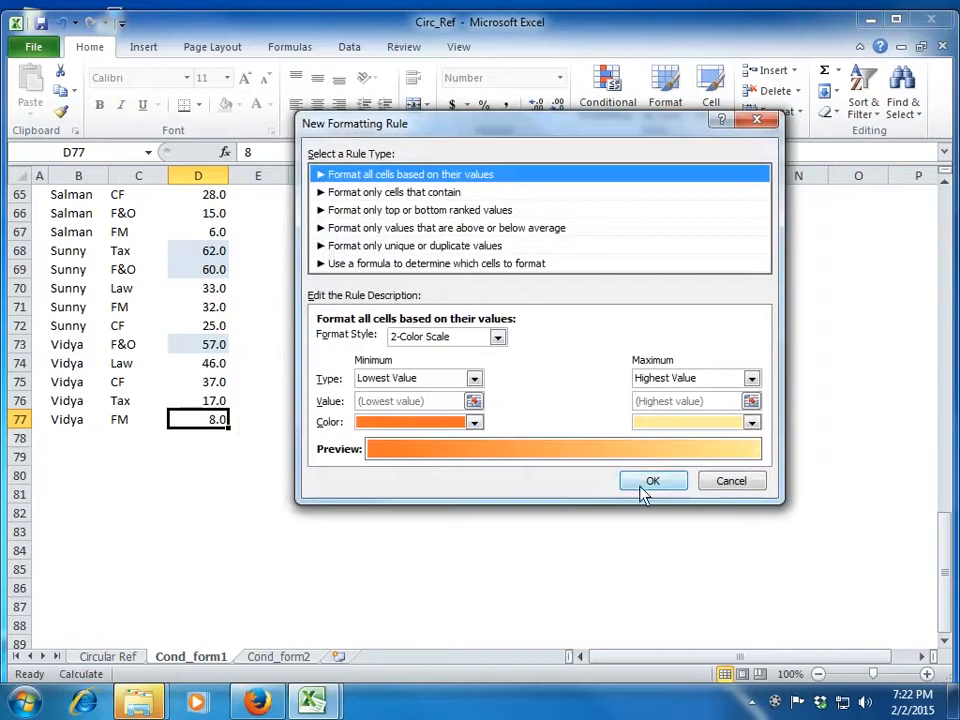
{"action": "left_click", "coordinate": [730, 482]}
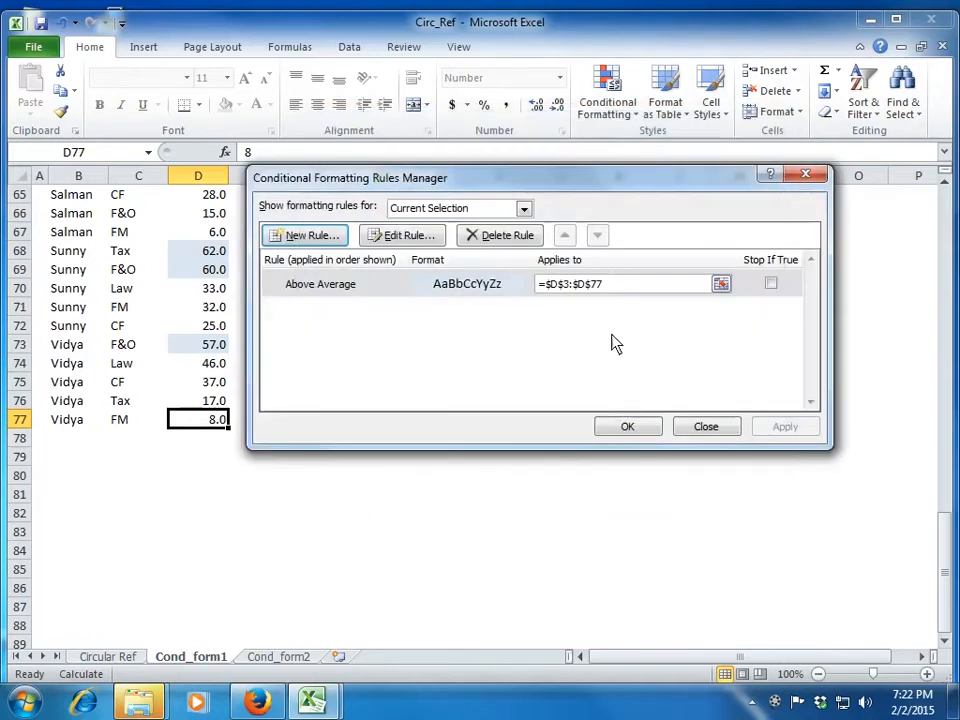
{"action": "left_click", "coordinate": [419, 210]}
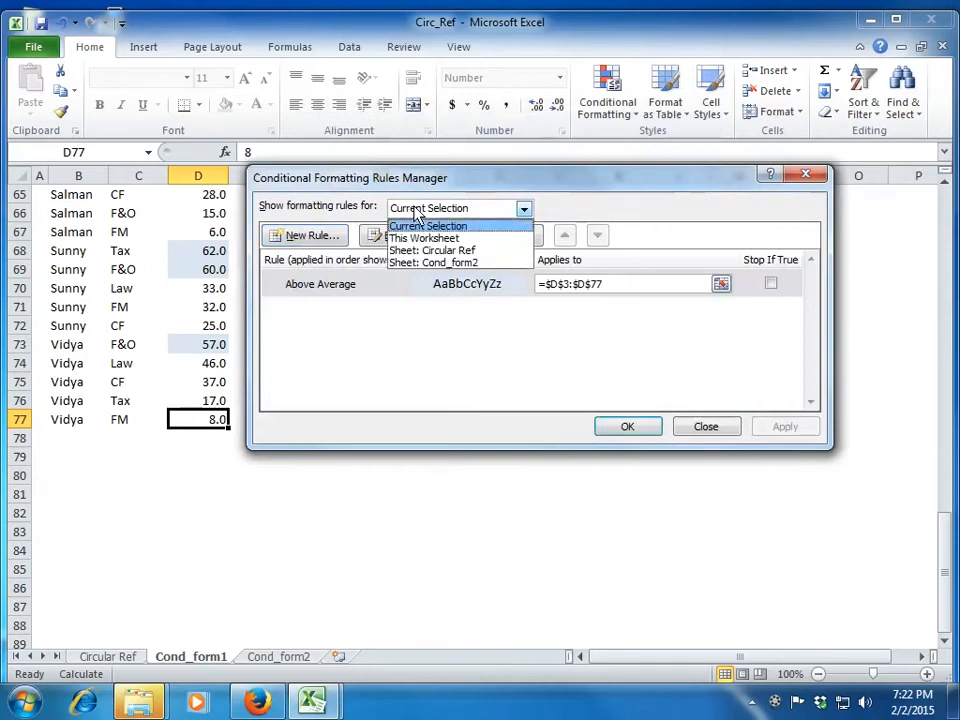
{"action": "key", "text": "Escape"}
{"action": "key", "text": "Escape"}
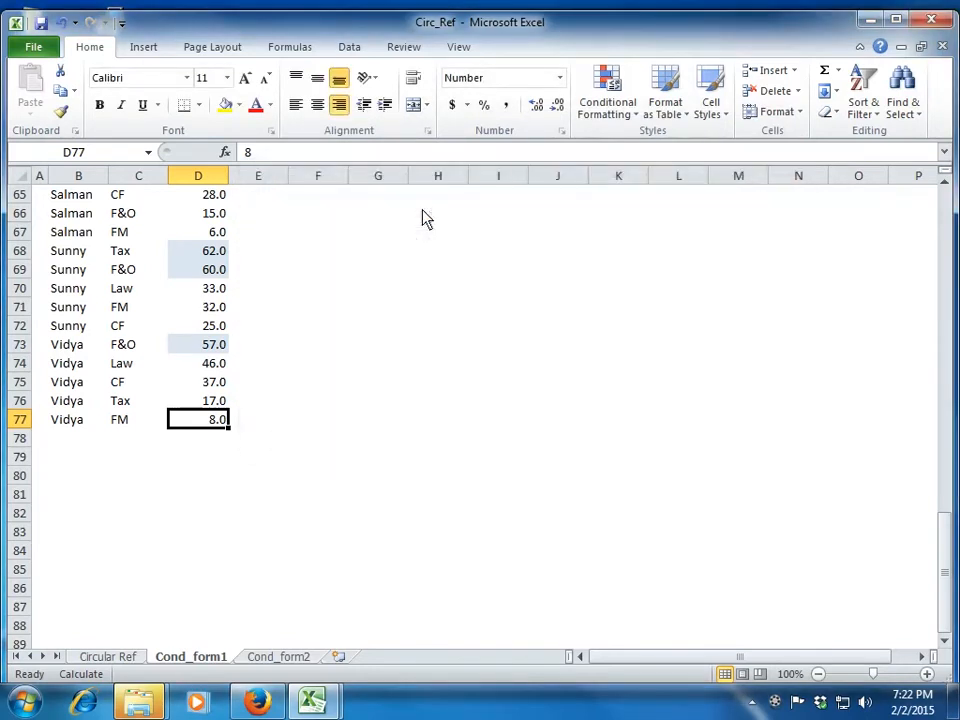
{"action": "left_click", "coordinate": [603, 105]}
{"action": "left_click", "coordinate": [643, 389]}
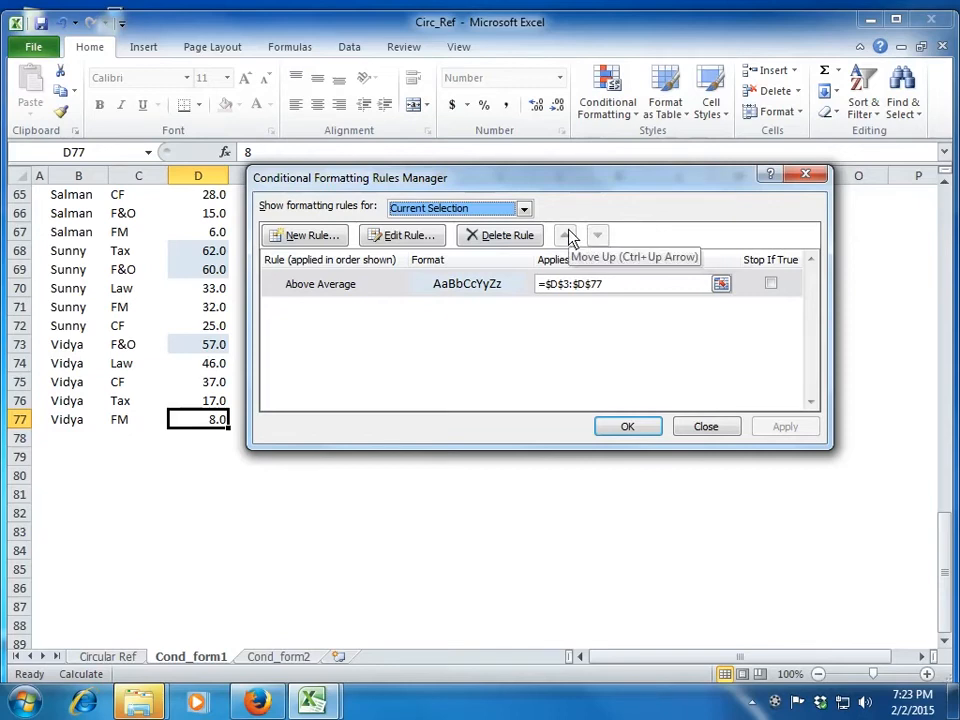
{"action": "key", "text": "Escape"}
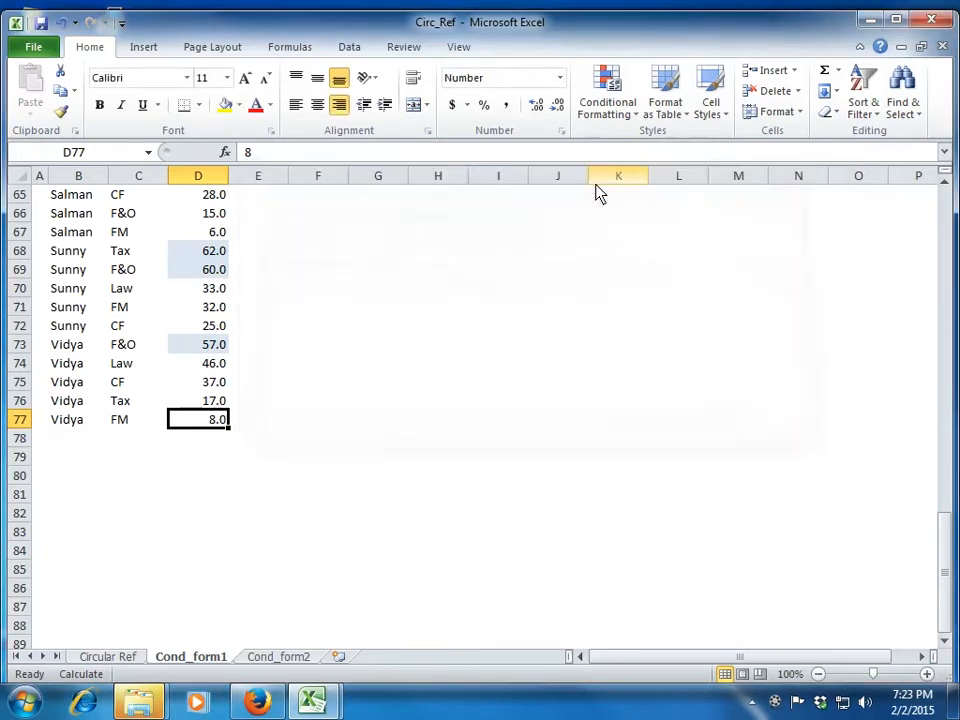
Step: Dismiss the formatting menu and move to the Net Sales value 500 in column G
{"action": "left_click", "coordinate": [605, 118]}
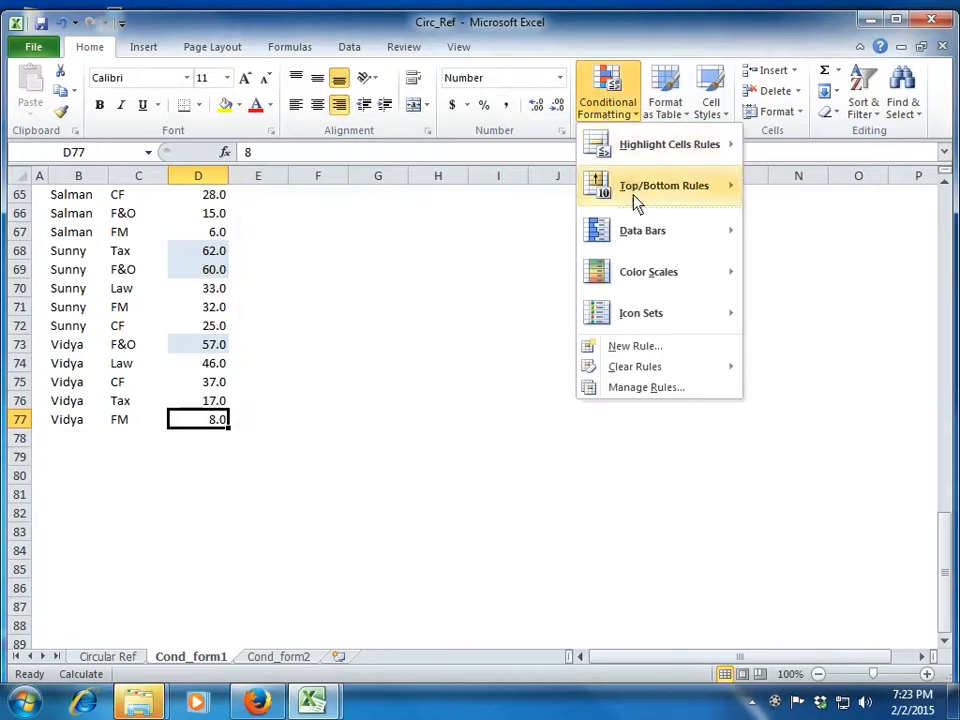
{"action": "key", "text": "Escape"}
{"action": "key", "text": "Escape"}
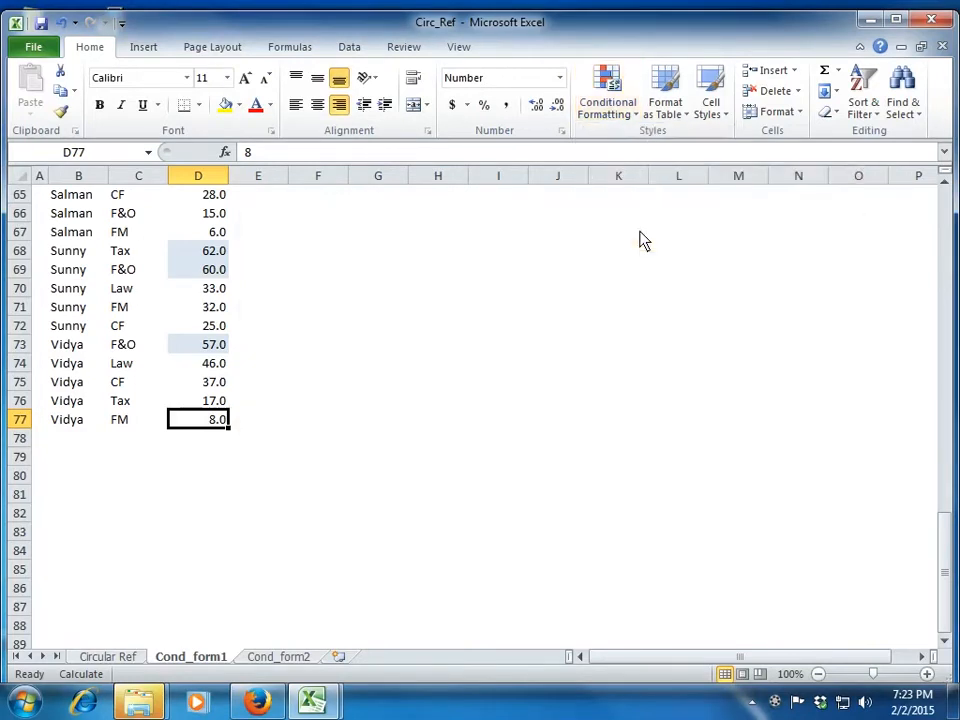
{"action": "key", "text": "Right"}
{"action": "key", "text": "Right"}
{"action": "key", "text": "ctrl+Up"}
{"action": "key", "text": "ctrl+Up"}
{"action": "key", "text": "Up"}
{"action": "key", "text": "Up"}
{"action": "key", "text": "Up"}
{"action": "key", "text": "Up"}
{"action": "key", "text": "Up"}
{"action": "key", "text": "Up"}
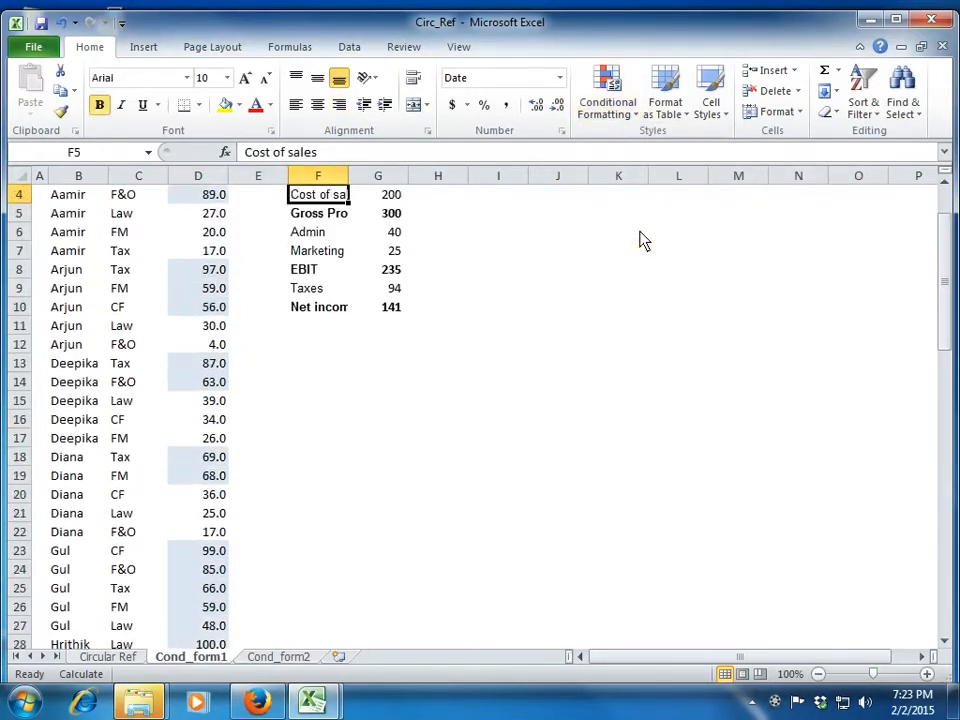
{"action": "key", "text": "Down"}
{"action": "key", "text": "Down"}
{"action": "key", "text": "Right"}
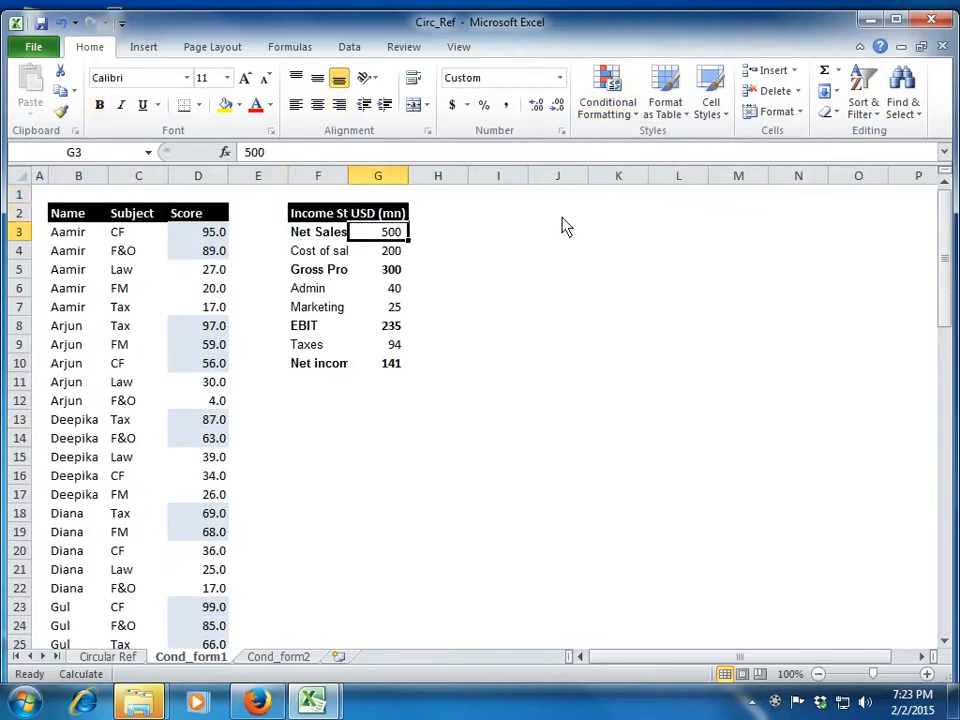
Step: AutoFit column F to show Income Statement Extract in full, then select G3:G10
{"action": "double_click", "coordinate": [348, 177]}
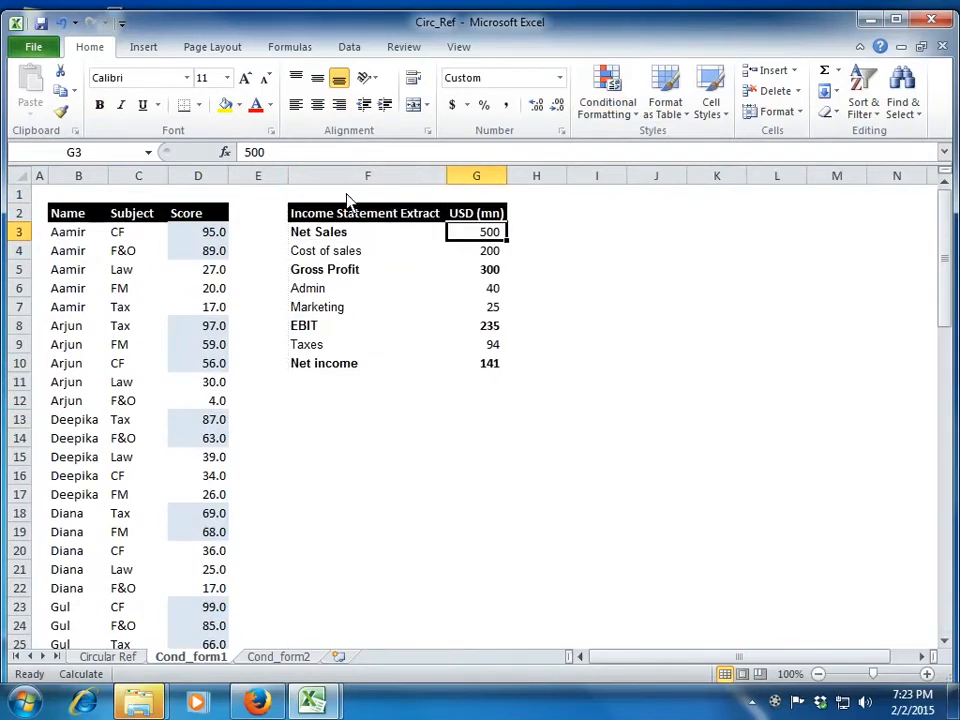
{"action": "key", "text": "Up"}
{"action": "key", "text": "Down"}
{"action": "key", "text": "Left"}
{"action": "key", "text": "Down"}
{"action": "key", "text": "Down"}
{"action": "key", "text": "Down"}
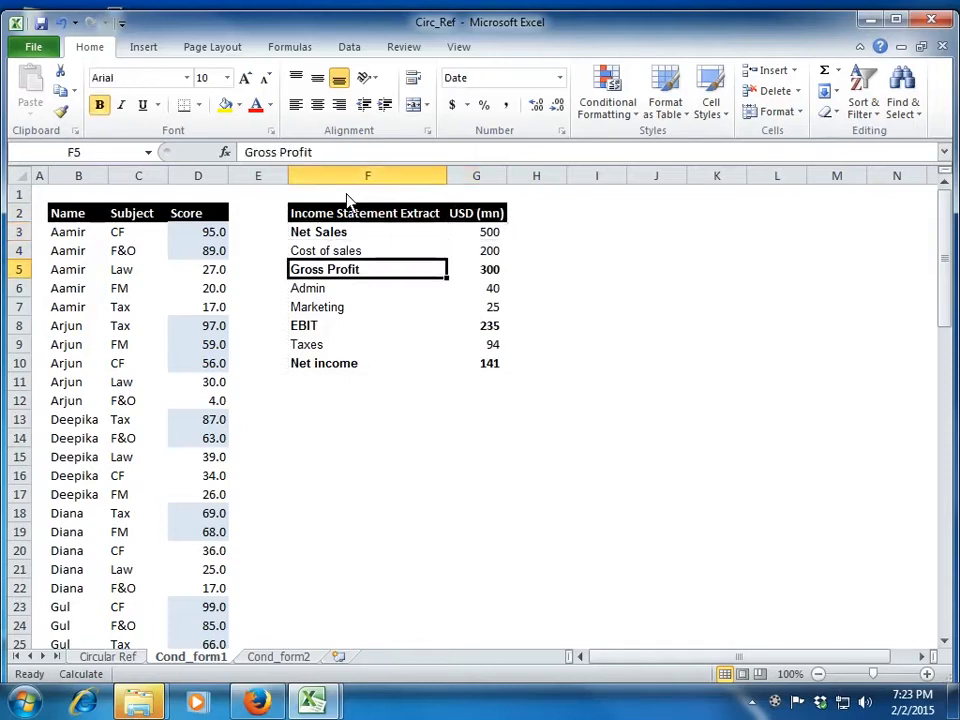
{"action": "key", "text": "Down"}
{"action": "key", "text": "Down"}
{"action": "key", "text": "Down"}
{"action": "key", "text": "Down"}
{"action": "key", "text": "Right"}
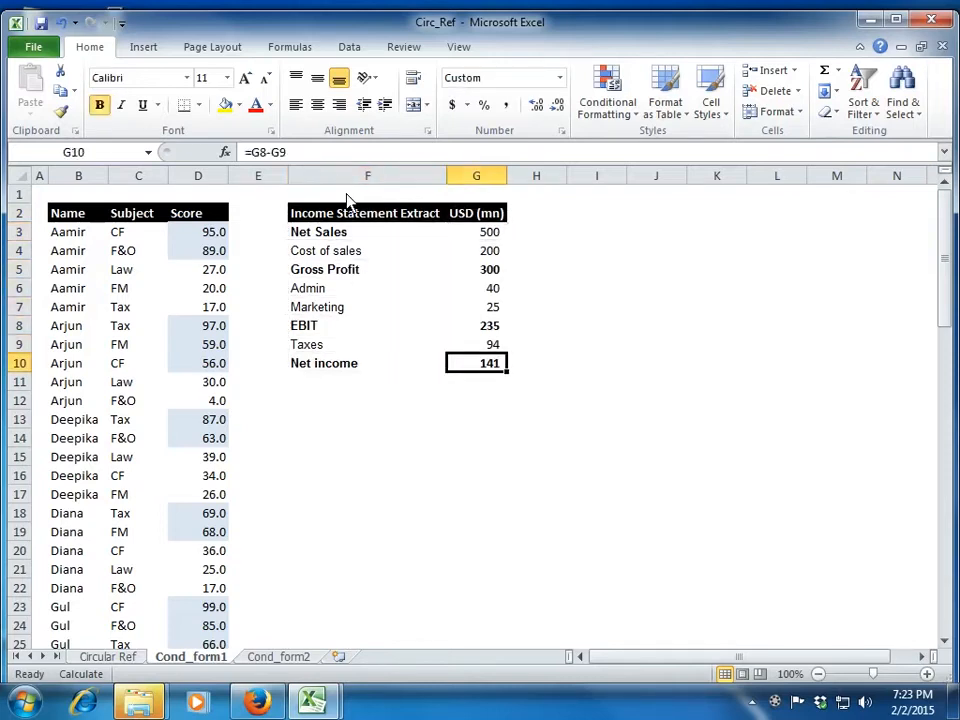
{"action": "key", "text": "Up"}
{"action": "key", "text": "Up"}
{"action": "key", "text": "Up"}
{"action": "key", "text": "Up"}
{"action": "key", "text": "Up"}
{"action": "key", "text": "Up"}
{"action": "key", "text": "Up"}
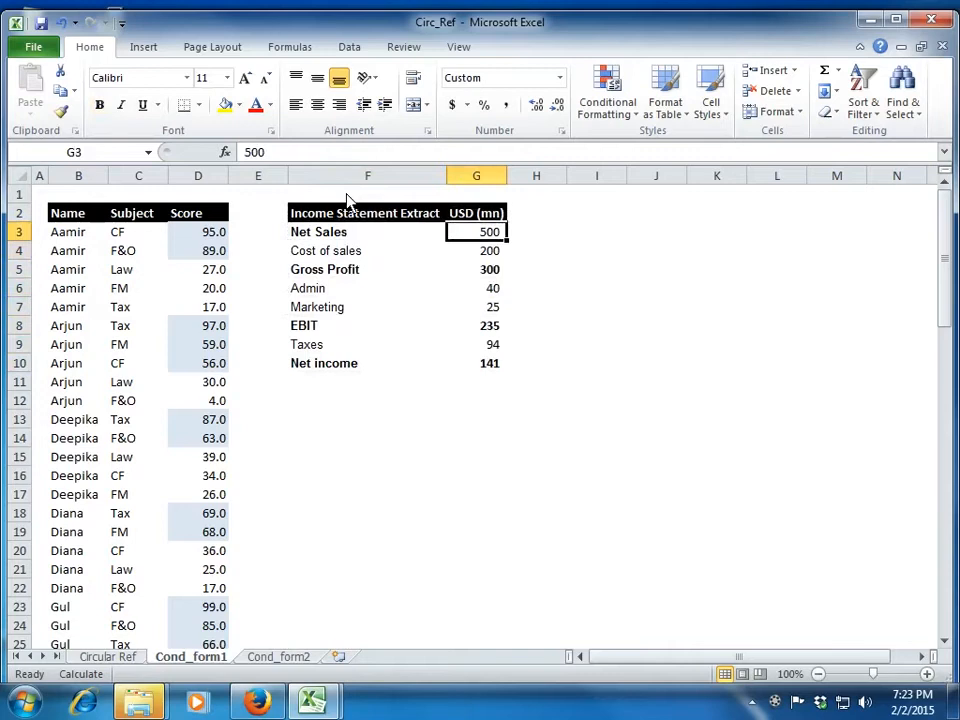
{"action": "key", "text": "ctrl+shift+Down"}
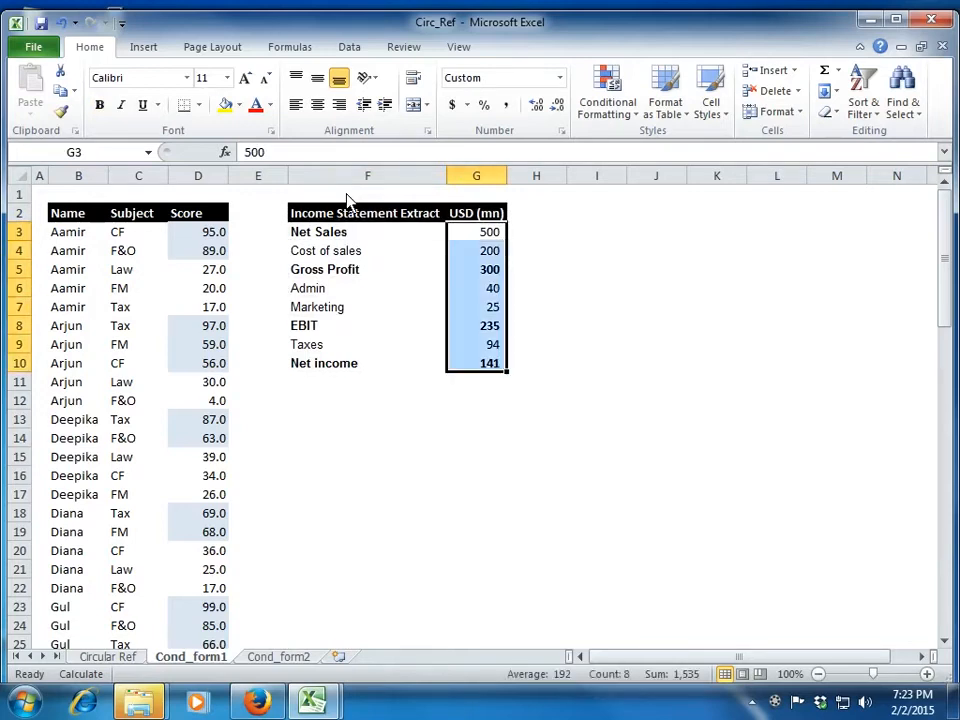
{"action": "left_click", "coordinate": [607, 122]}
{"action": "mouse_move", "coordinate": [650, 240]}
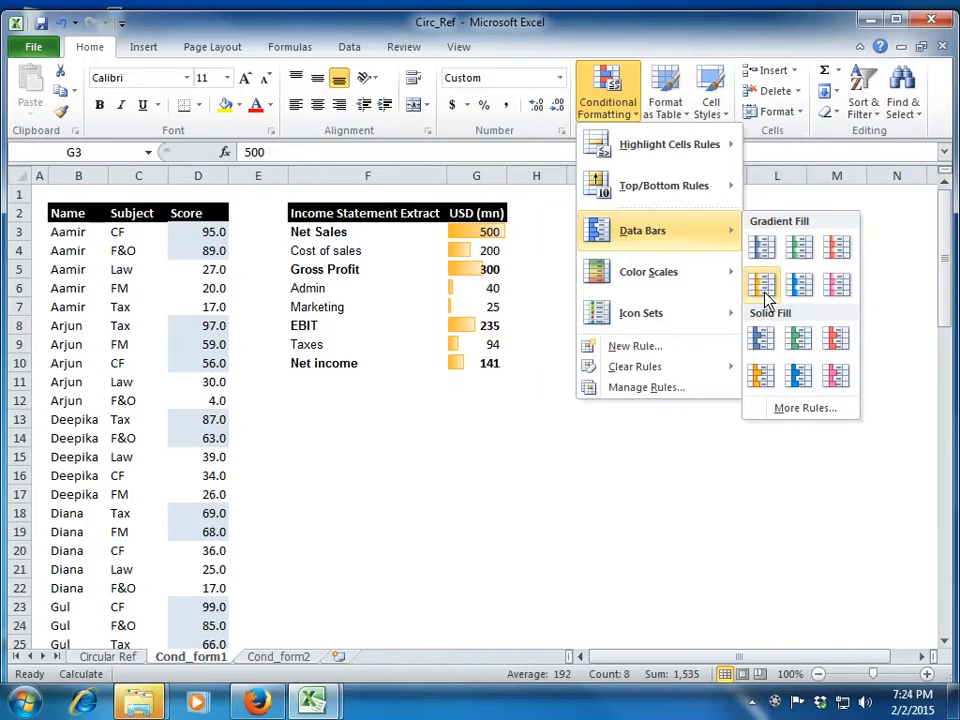
{"action": "key", "text": "Escape"}
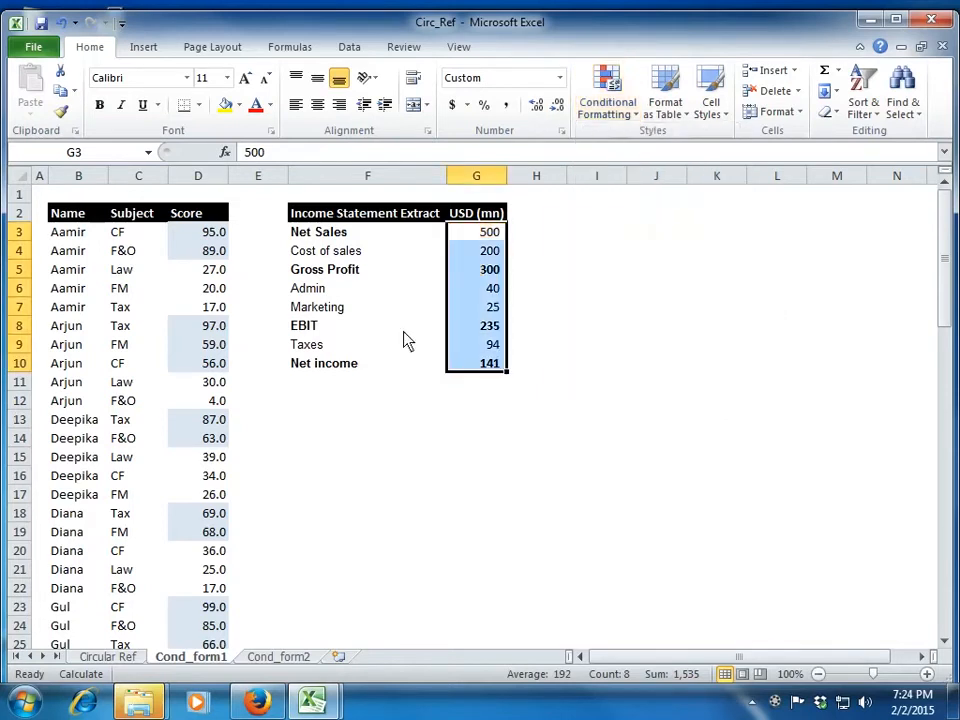
Step: Enter =G3 in H3, fill it down to H10, and show the Data Bars gallery
{"action": "left_click", "coordinate": [541, 240]}
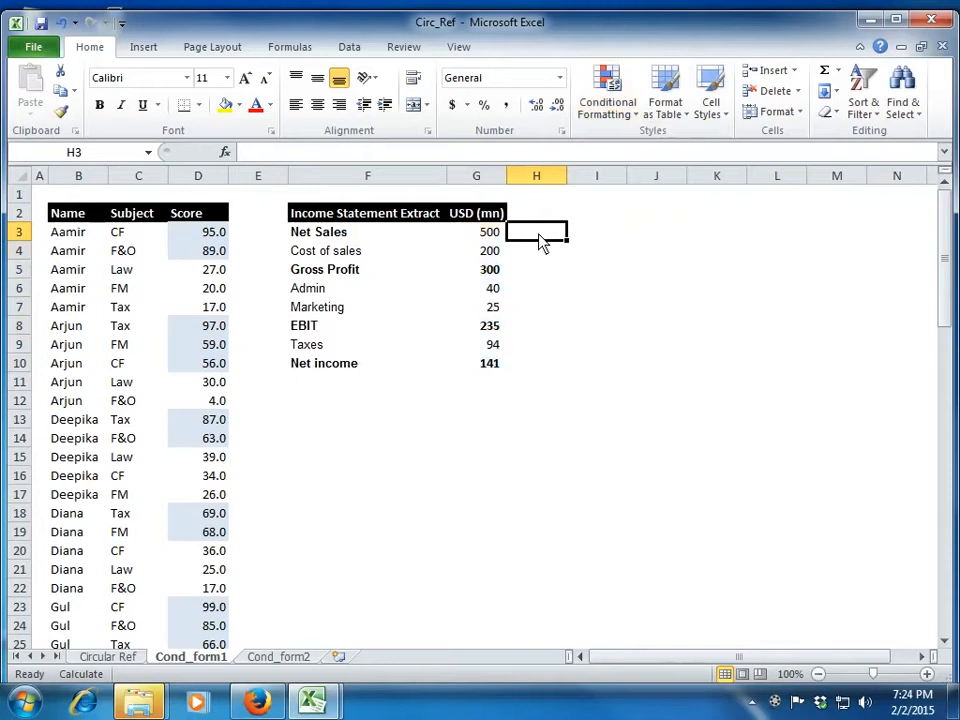
{"action": "type", "text": "="}
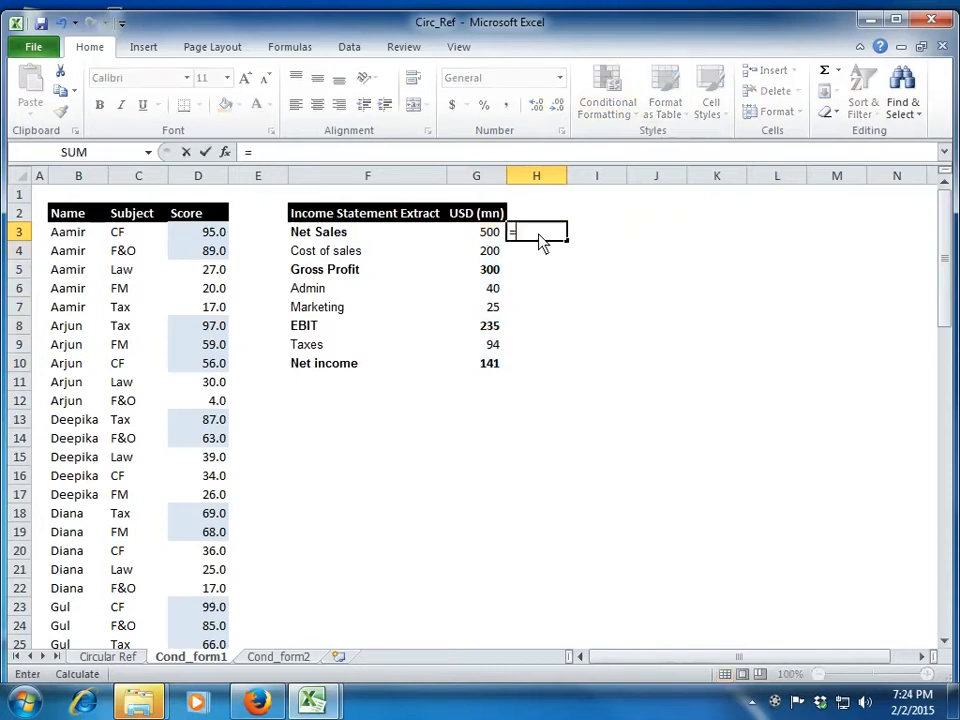
{"action": "key", "text": "Left"}
{"action": "key", "text": "Return"}
{"action": "left_click", "coordinate": [541, 244]}
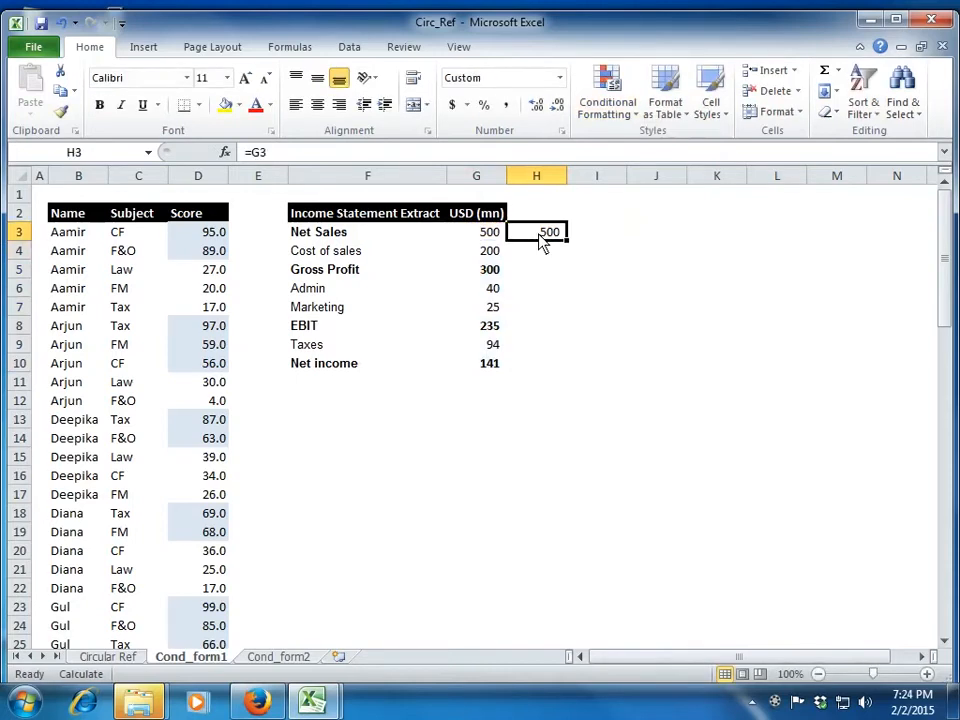
{"action": "key", "text": "ctrl+c"}
{"action": "key", "text": "shift+Down"}
{"action": "key", "text": "shift+Down"}
{"action": "key", "text": "shift+Down"}
{"action": "key", "text": "shift+Down"}
{"action": "key", "text": "shift+Down"}
{"action": "key", "text": "shift+Down"}
{"action": "key", "text": "shift+Down"}
{"action": "key", "text": "Return"}
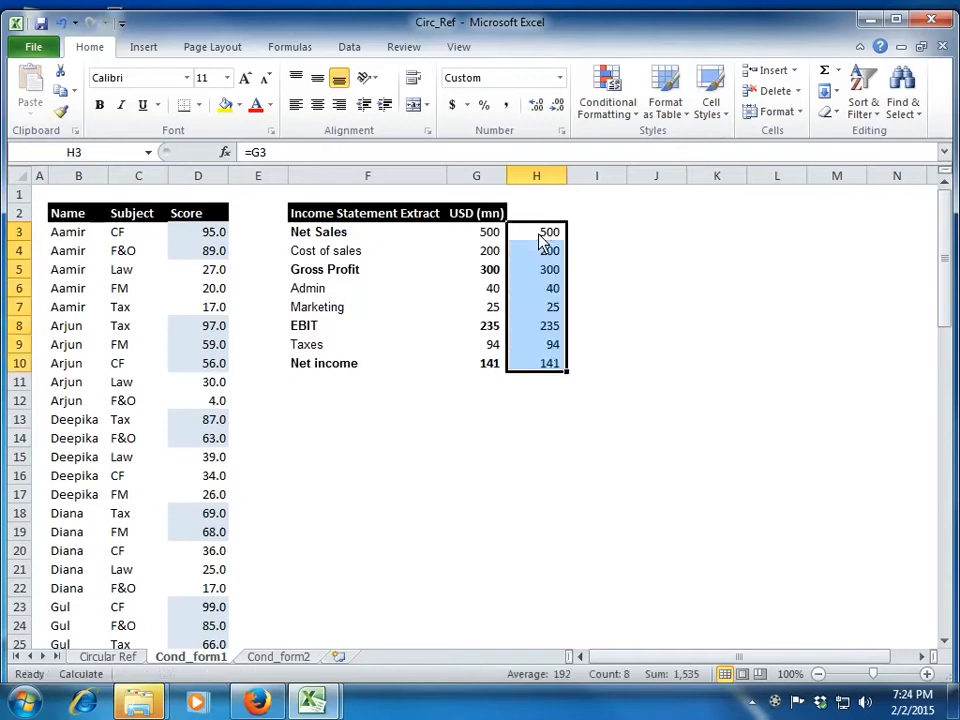
{"action": "left_click", "coordinate": [608, 108]}
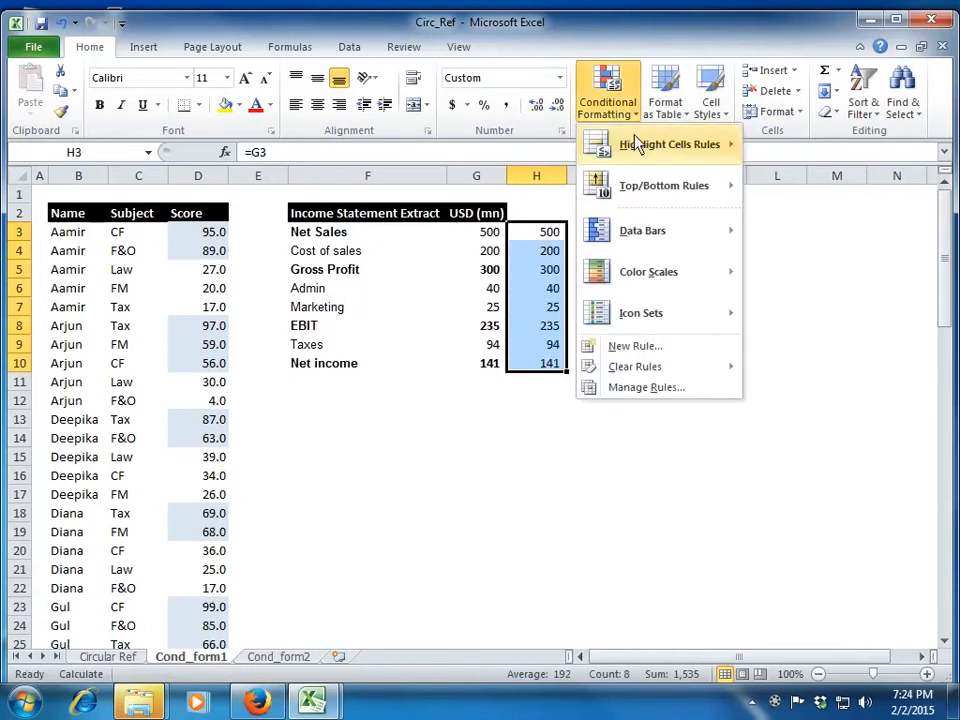
{"action": "mouse_move", "coordinate": [637, 145]}
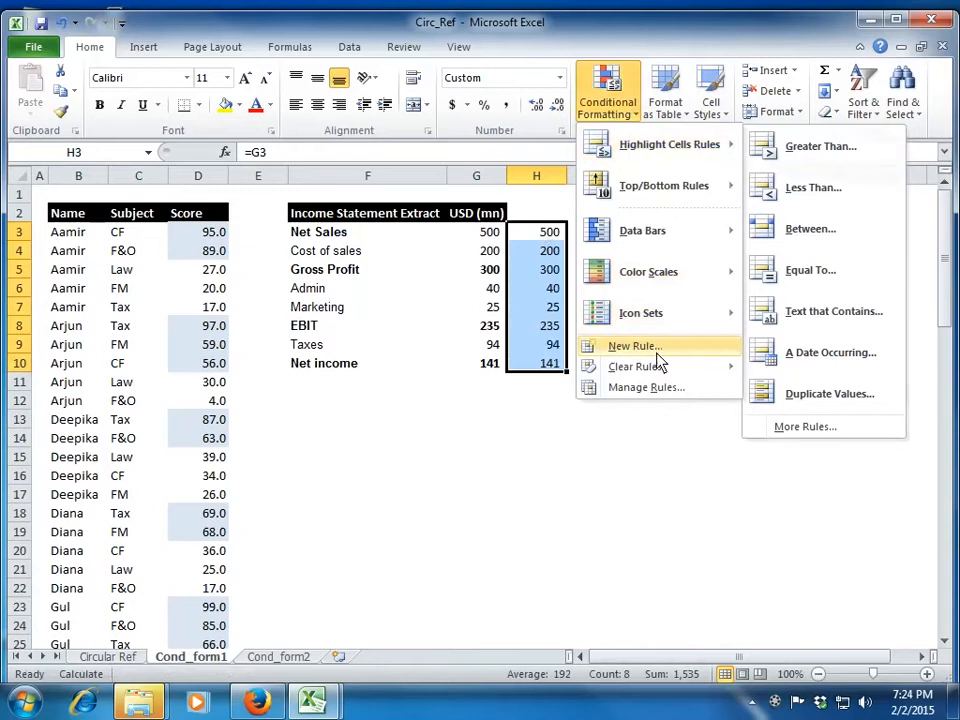
Step: Apply a data bar rule to H3:H10 with Show Bar Only and an Automatic minimum
{"action": "mouse_move", "coordinate": [677, 238]}
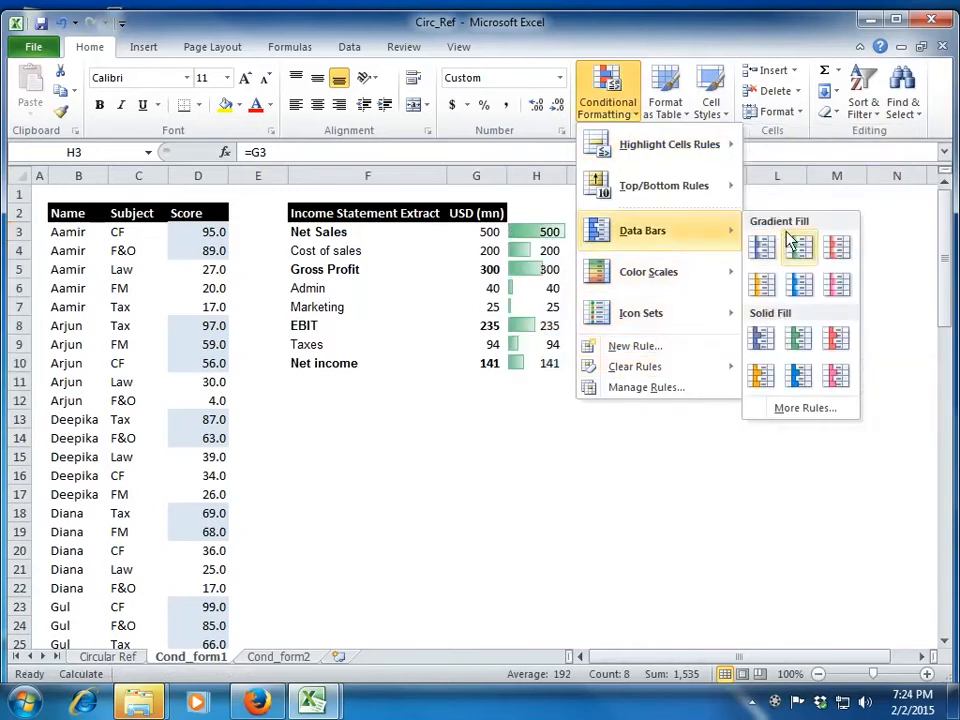
{"action": "left_click", "coordinate": [799, 409]}
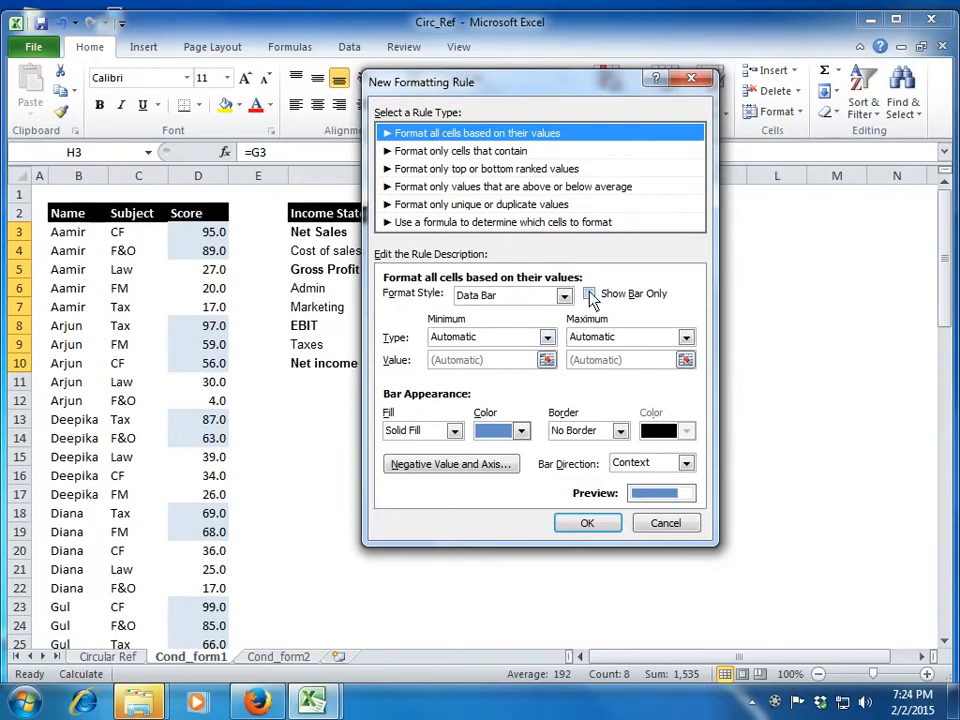
{"action": "left_click", "coordinate": [589, 294]}
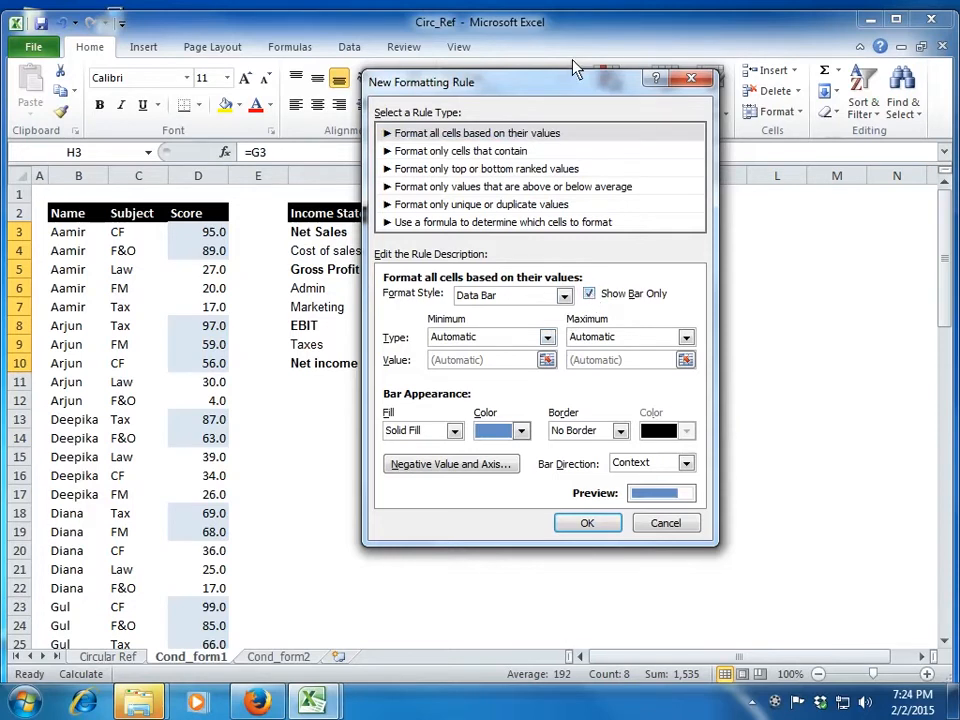
{"action": "left_click_drag", "start_coordinate": [575, 92], "coordinate": [798, 79]}
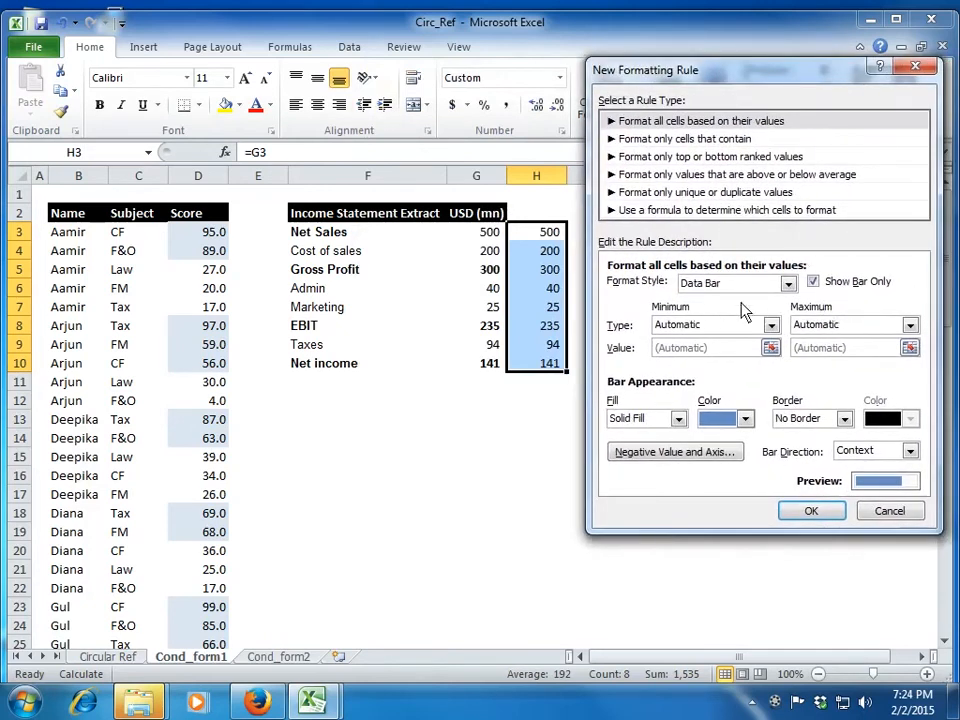
{"action": "left_click", "coordinate": [745, 419]}
{"action": "left_click", "coordinate": [745, 420]}
{"action": "left_click", "coordinate": [771, 326]}
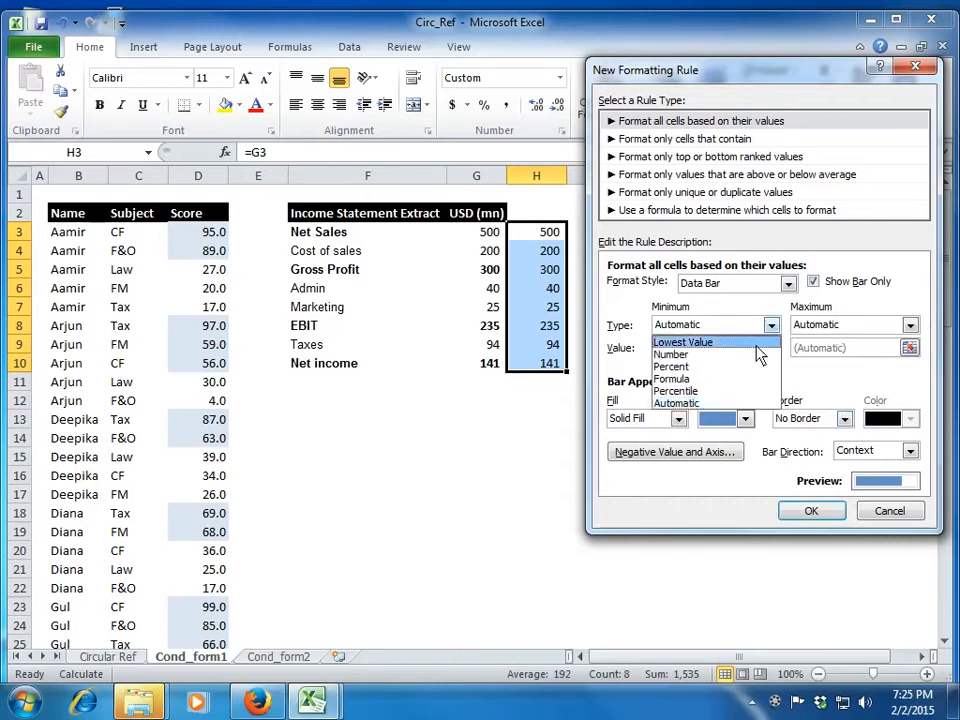
{"action": "left_click", "coordinate": [756, 355]}
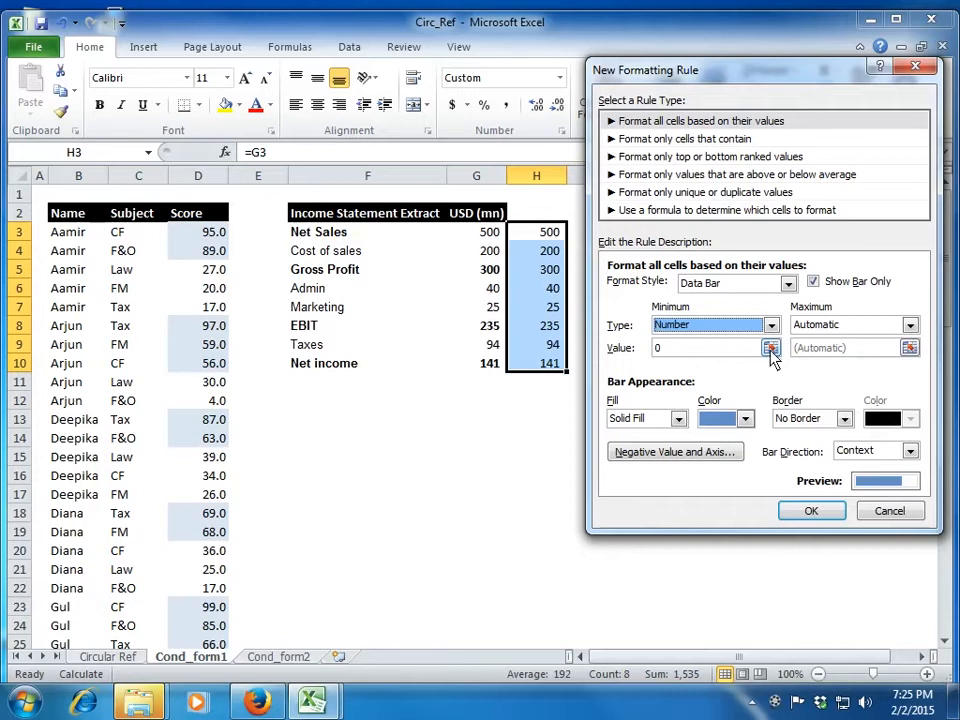
{"action": "left_click", "coordinate": [732, 326]}
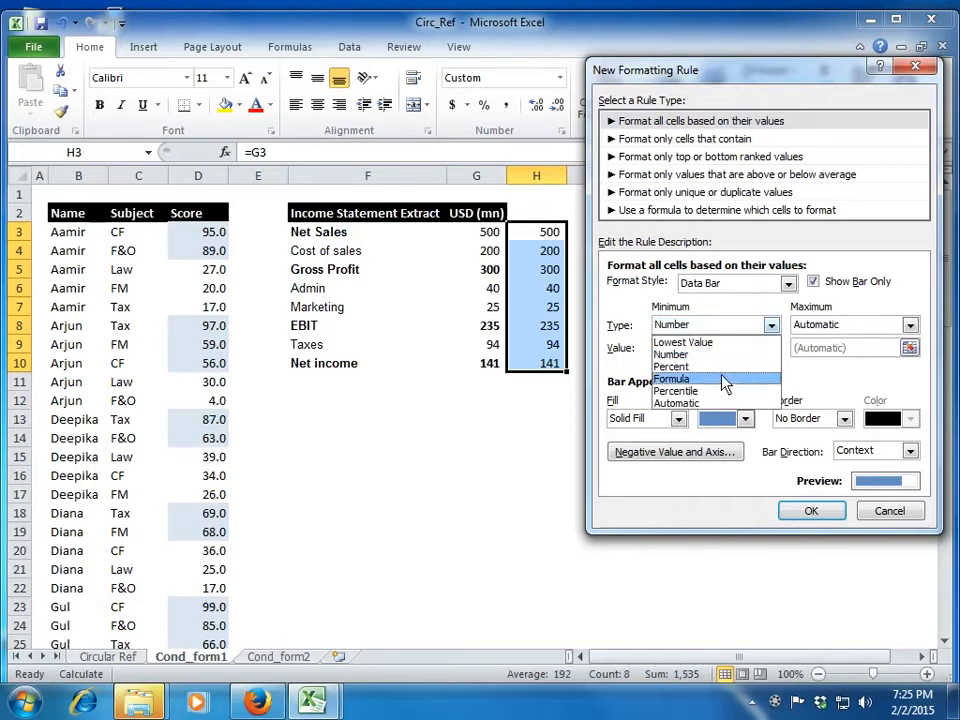
{"action": "left_click", "coordinate": [722, 402]}
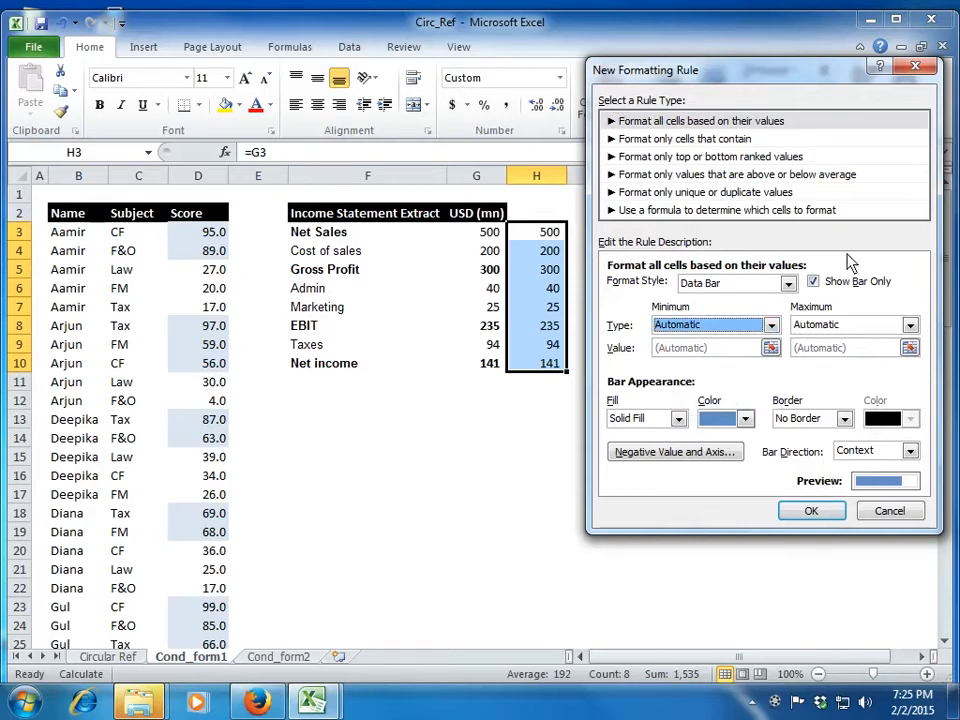
{"action": "left_click", "coordinate": [818, 514]}
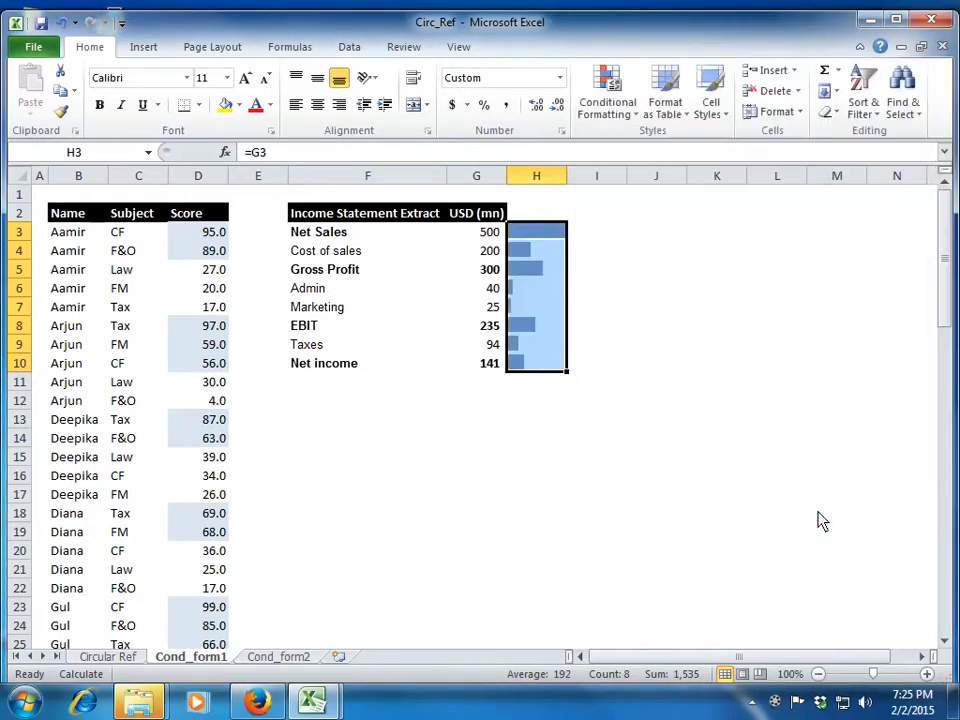
Step: Check the bar cells in column H and the USD values down to Net income in G10
{"action": "left_click", "coordinate": [590, 322]}
{"action": "left_click", "coordinate": [546, 234]}
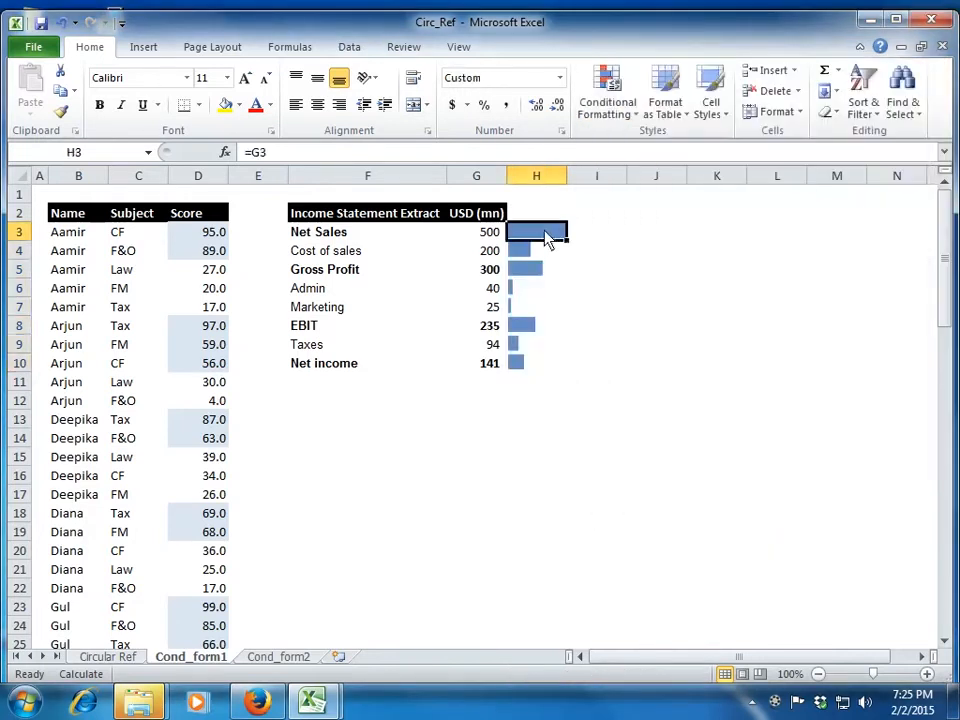
{"action": "key", "text": "Down"}
{"action": "key", "text": "Down"}
{"action": "key", "text": "Down"}
{"action": "key", "text": "Down"}
{"action": "key", "text": "Down"}
{"action": "key", "text": "Down"}
{"action": "key", "text": "Down"}
{"action": "key", "text": "Down"}
{"action": "key", "text": "Down"}
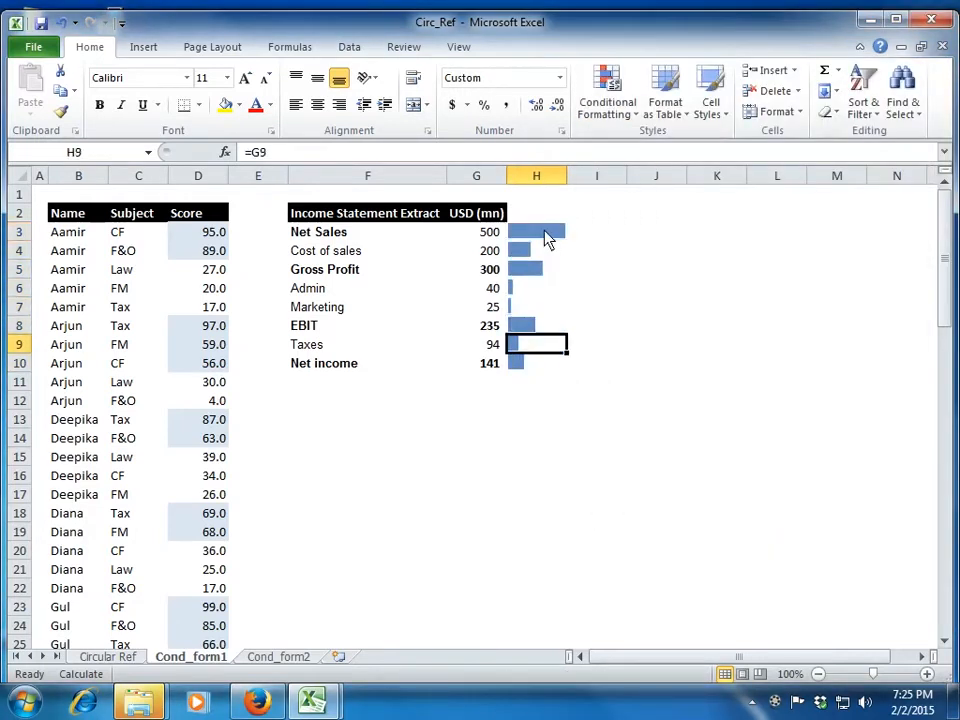
{"action": "key", "text": "Up"}
{"action": "key", "text": "Up"}
{"action": "key", "text": "Up"}
{"action": "key", "text": "Up"}
{"action": "key", "text": "Up"}
{"action": "key", "text": "Up"}
{"action": "key", "text": "Up"}
{"action": "key", "text": "Up"}
{"action": "key", "text": "Up"}
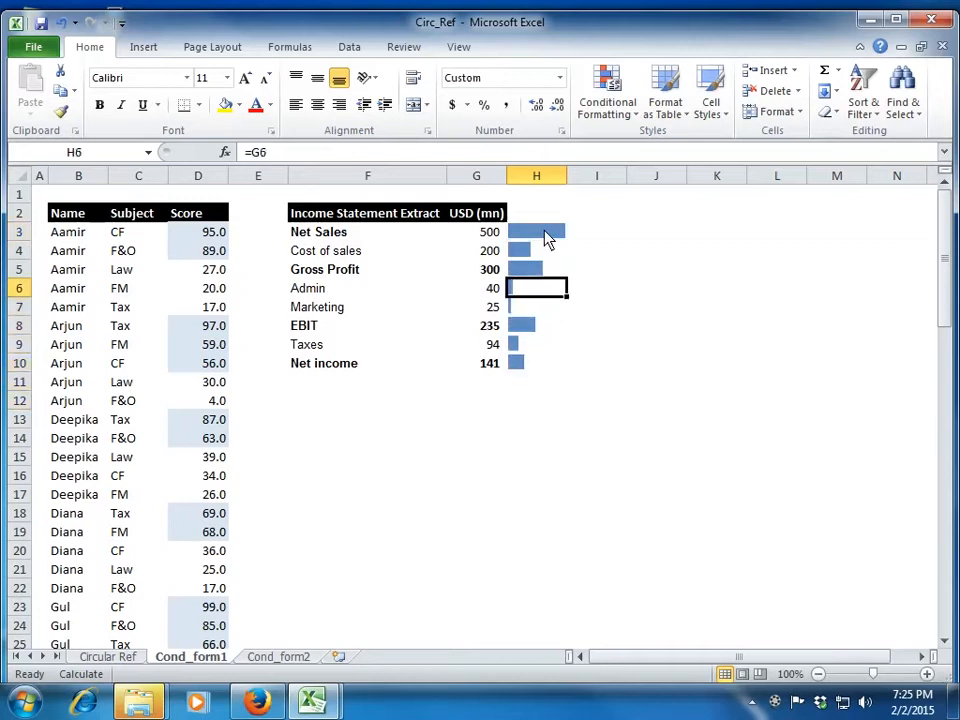
{"action": "key", "text": "Left"}
{"action": "key", "text": "Down"}
{"action": "key", "text": "Down"}
{"action": "key", "text": "Down"}
{"action": "key", "text": "Down"}
{"action": "key", "text": "Down"}
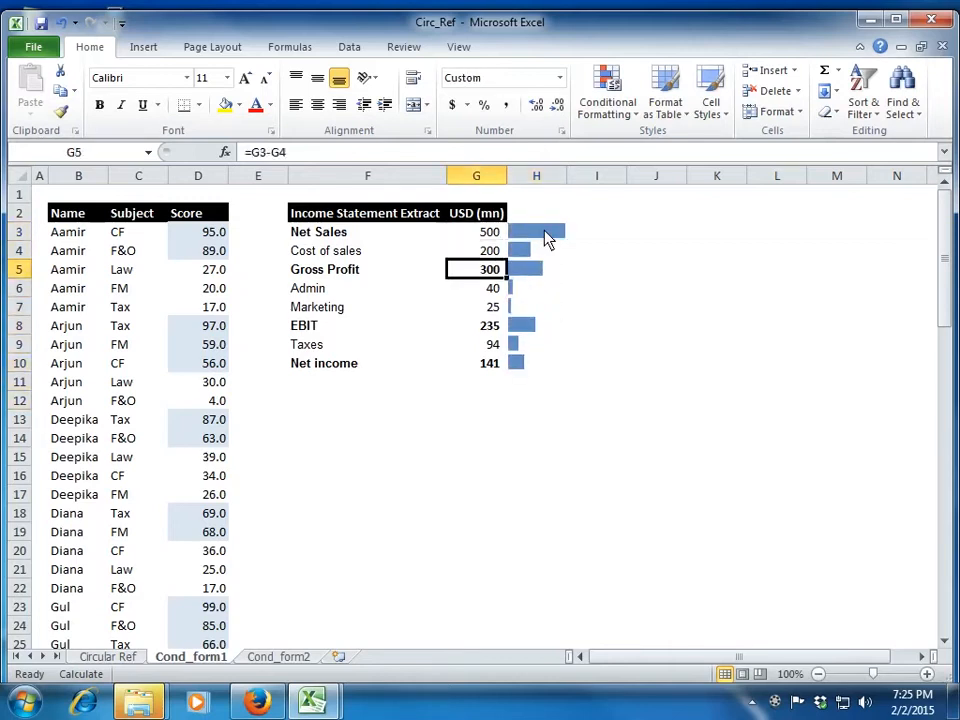
{"action": "key", "text": "Down"}
{"action": "key", "text": "Down"}
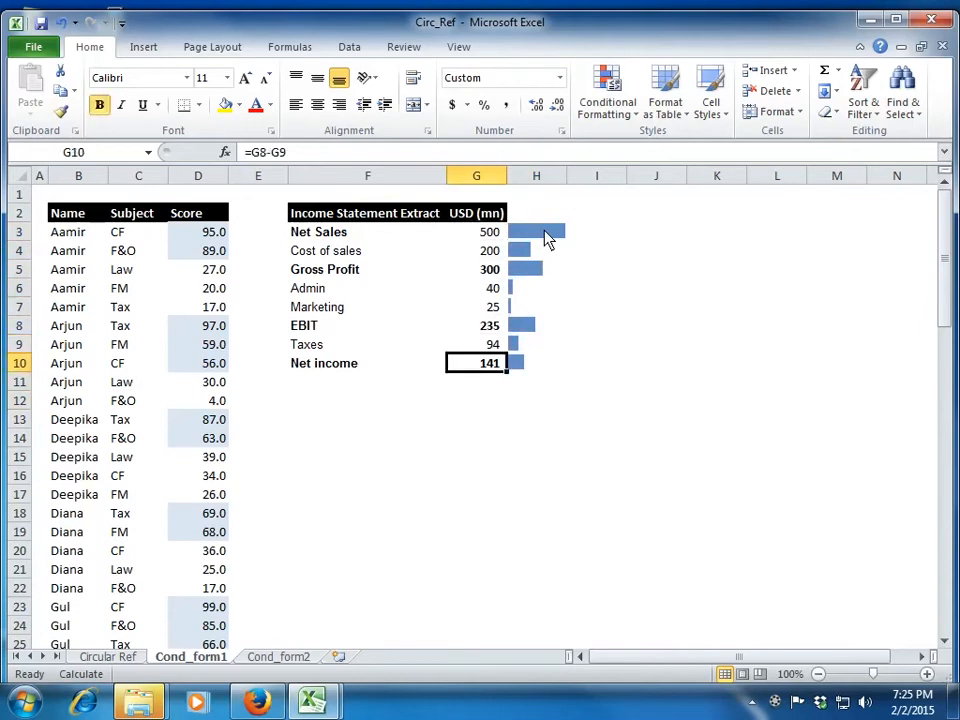
Step: Dismiss the formatting menu and select the USD values G3:G10
{"action": "left_click", "coordinate": [605, 125]}
{"action": "mouse_move", "coordinate": [678, 210]}
{"action": "mouse_move", "coordinate": [711, 272]}
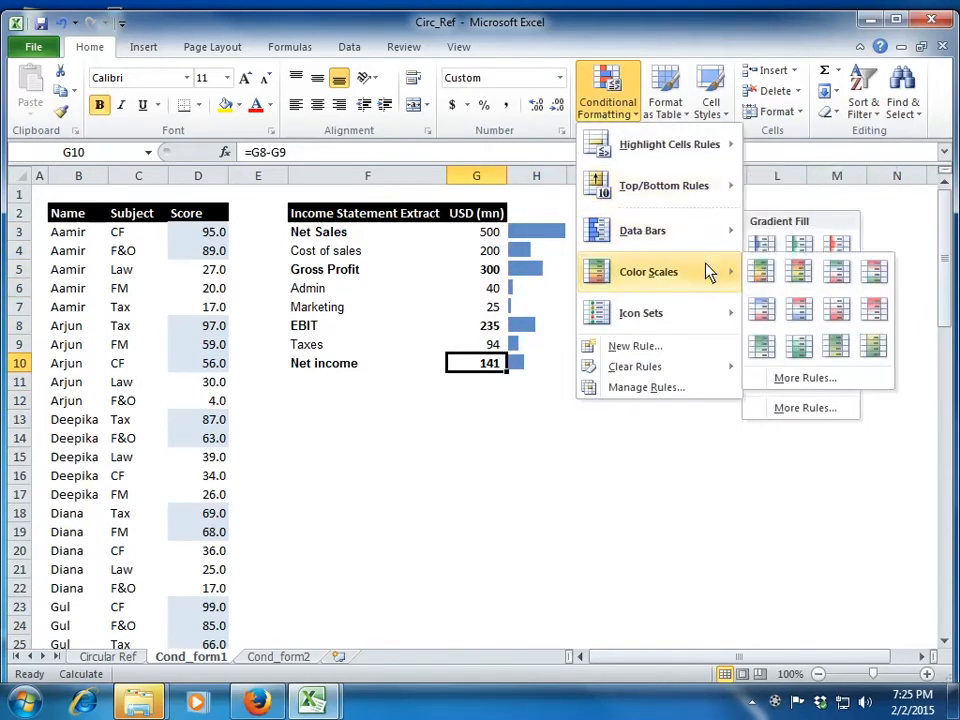
{"action": "left_click", "coordinate": [484, 235]}
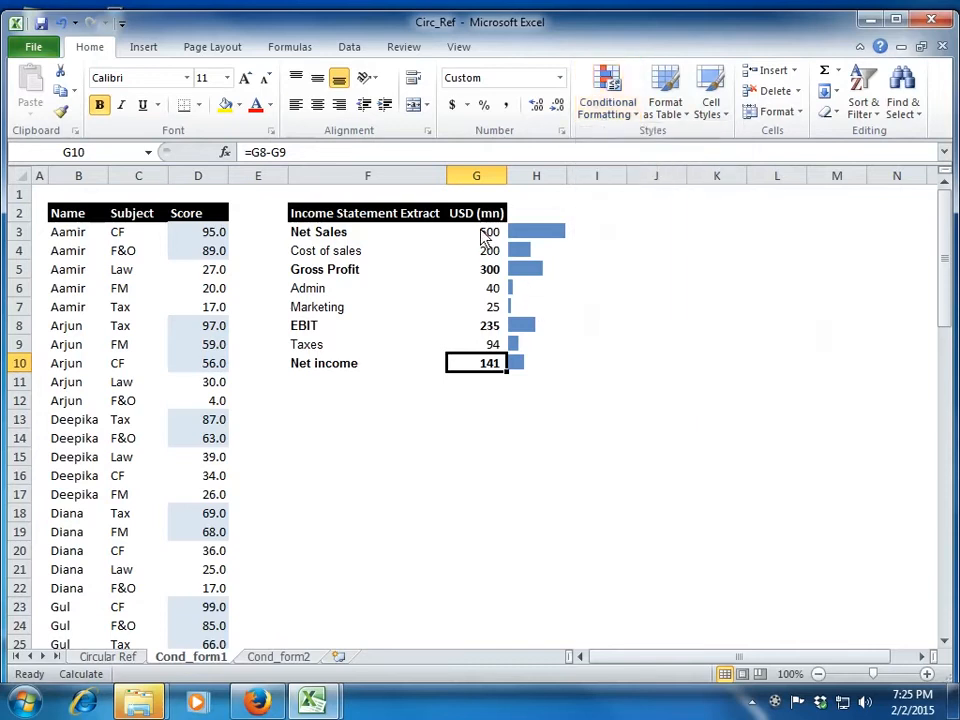
{"action": "left_click_drag", "start_coordinate": [484, 235], "coordinate": [484, 363]}
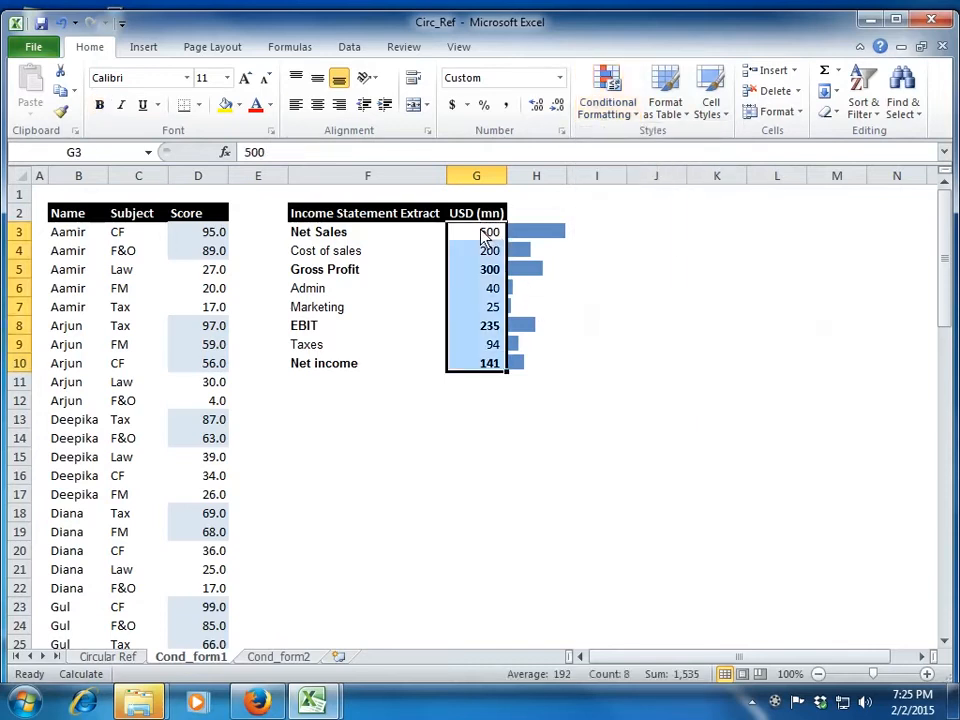
Step: Apply a 3-Color Scale rule to G3:G10 via Color Scales > More Rules
{"action": "left_click", "coordinate": [630, 95]}
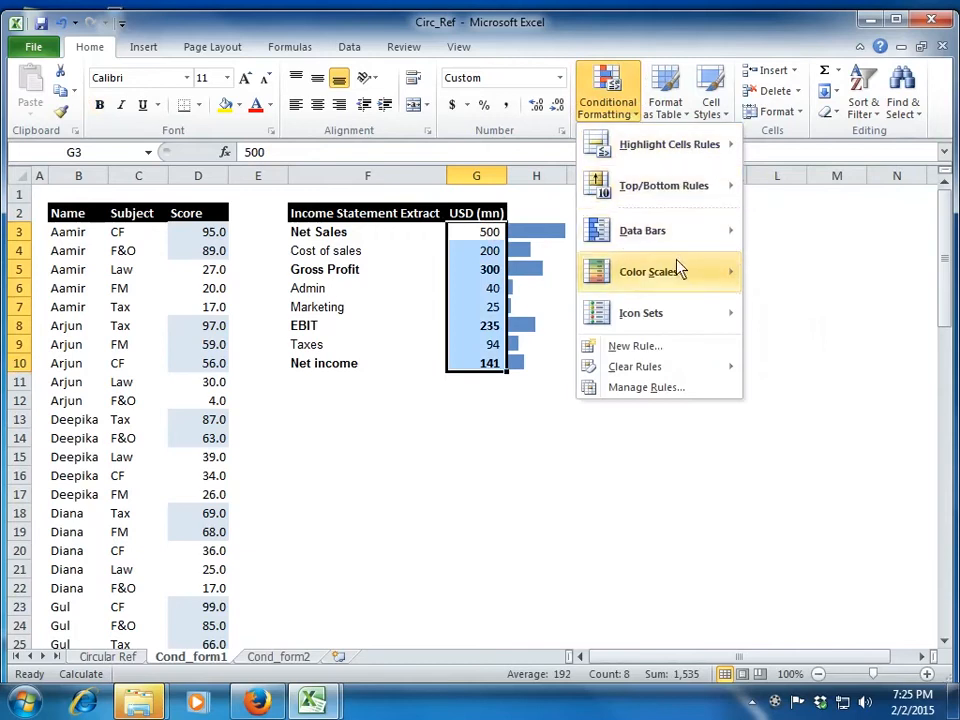
{"action": "mouse_move", "coordinate": [697, 280]}
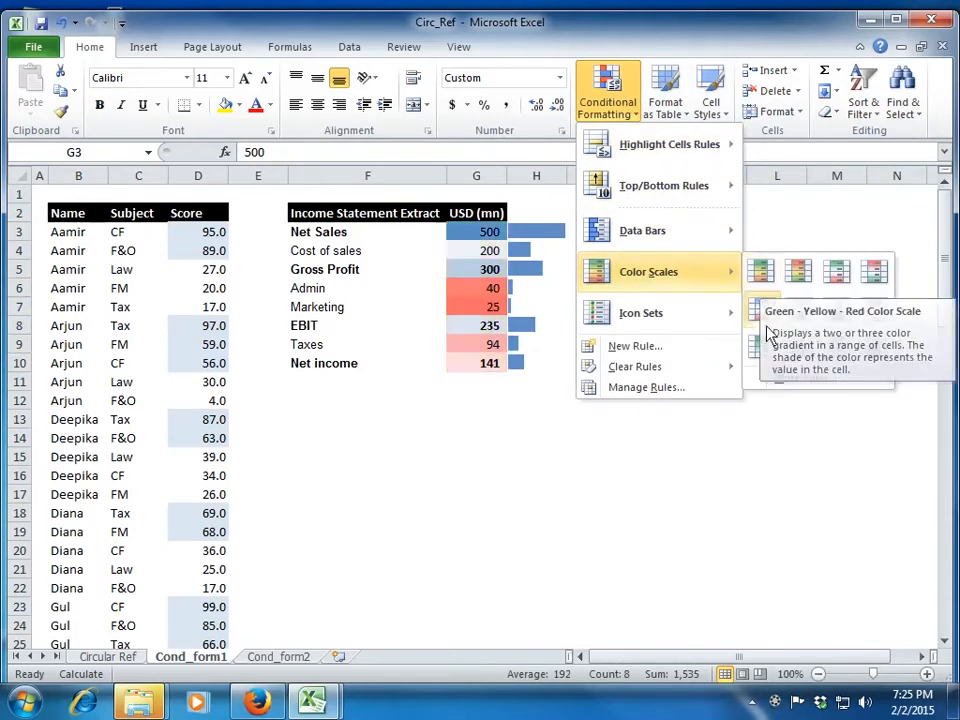
{"action": "left_click", "coordinate": [806, 380]}
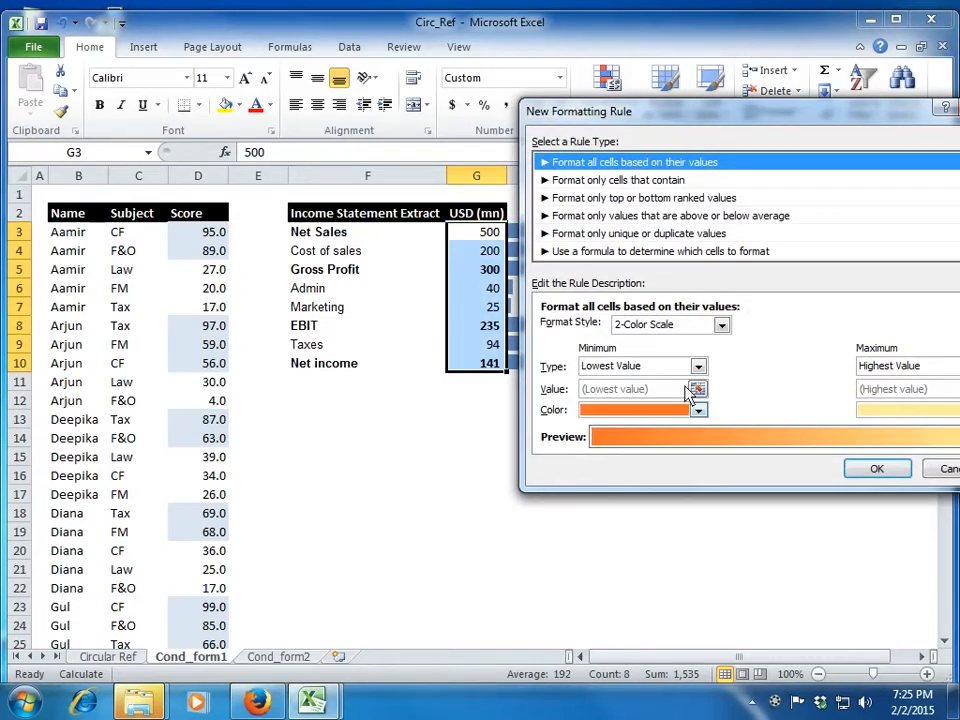
{"action": "left_click", "coordinate": [721, 325]}
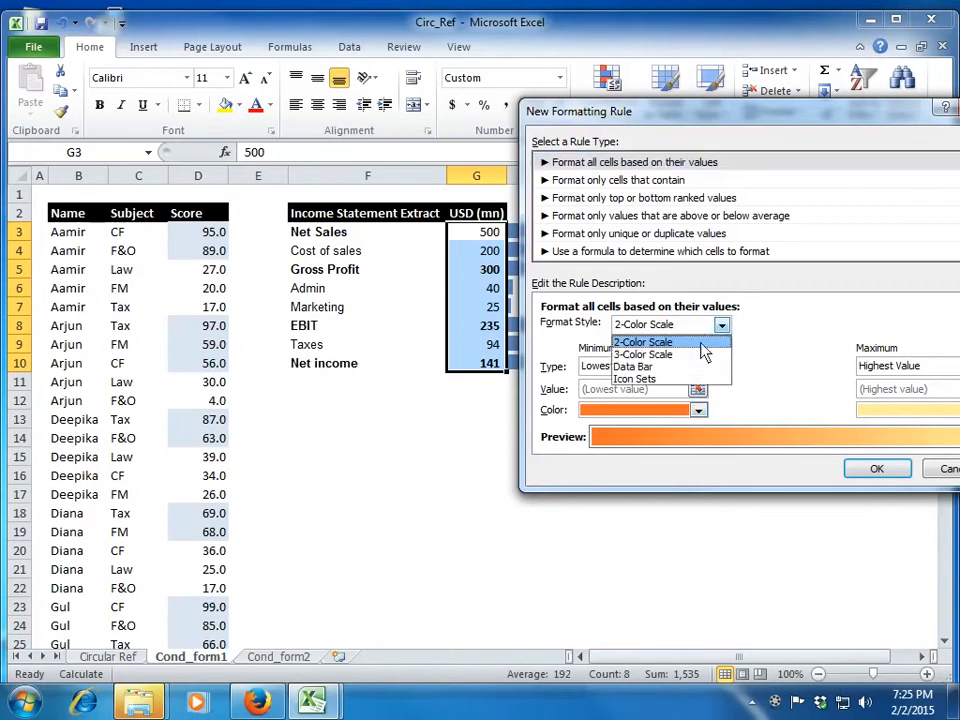
{"action": "left_click", "coordinate": [703, 356]}
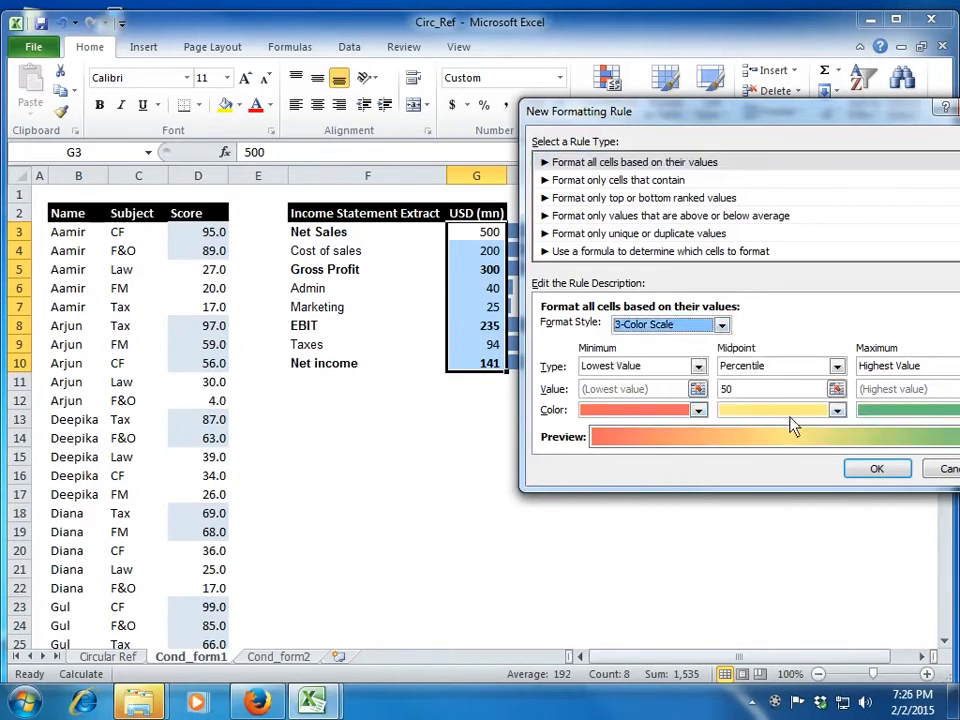
{"action": "left_click", "coordinate": [876, 469]}
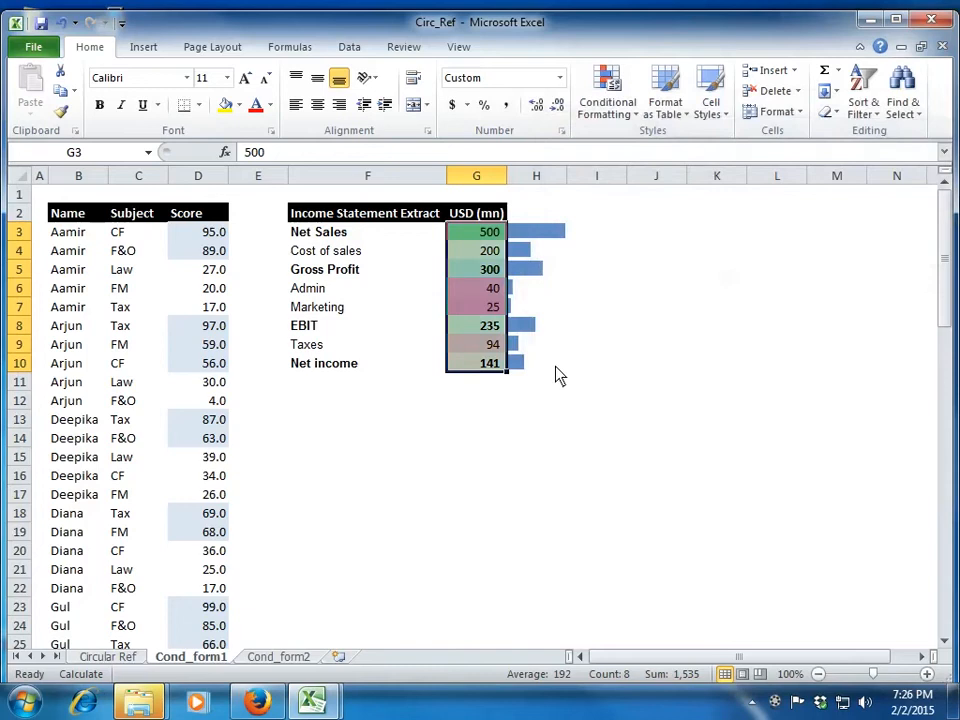
{"action": "left_click", "coordinate": [530, 440]}
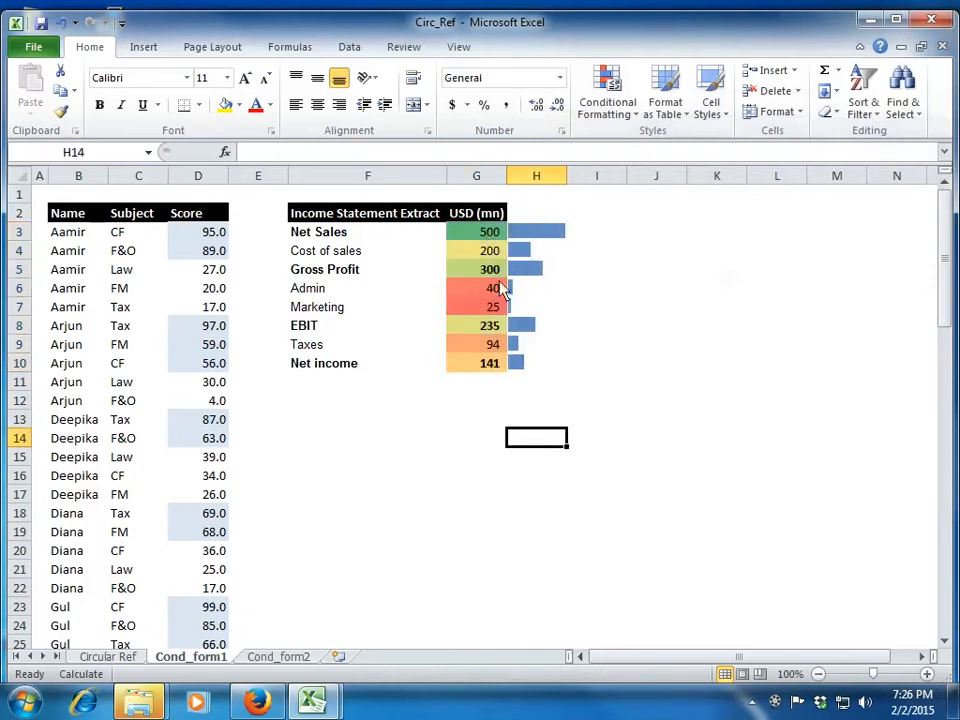
Step: Create an Icon Sets rule with the 5 Quarters style at 80, 60, 40 and 20 percent
{"action": "left_click", "coordinate": [615, 115]}
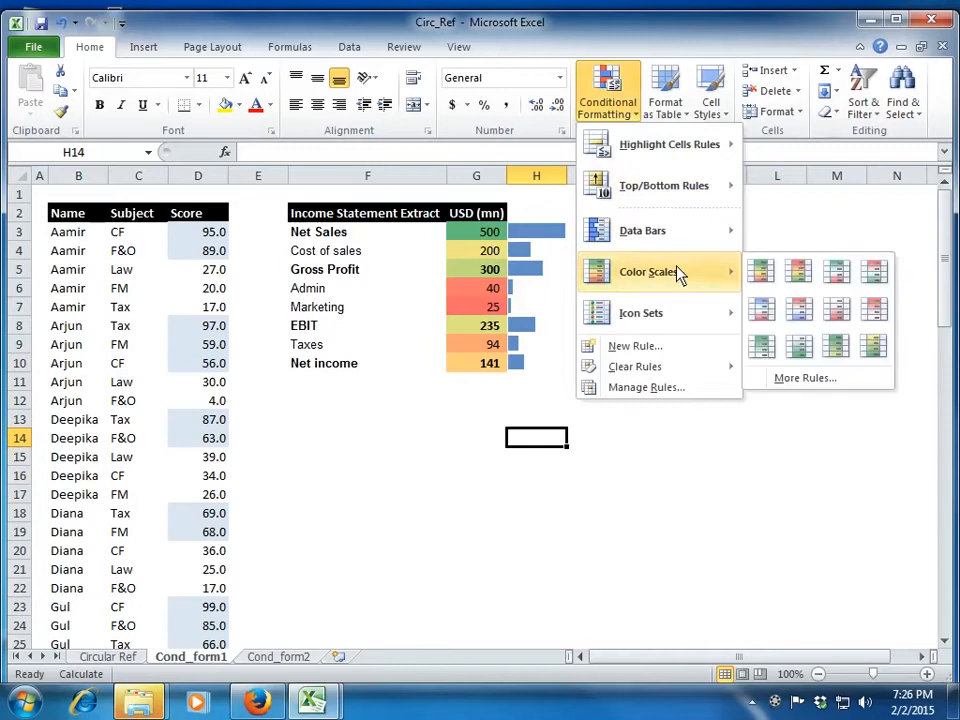
{"action": "mouse_move", "coordinate": [679, 313]}
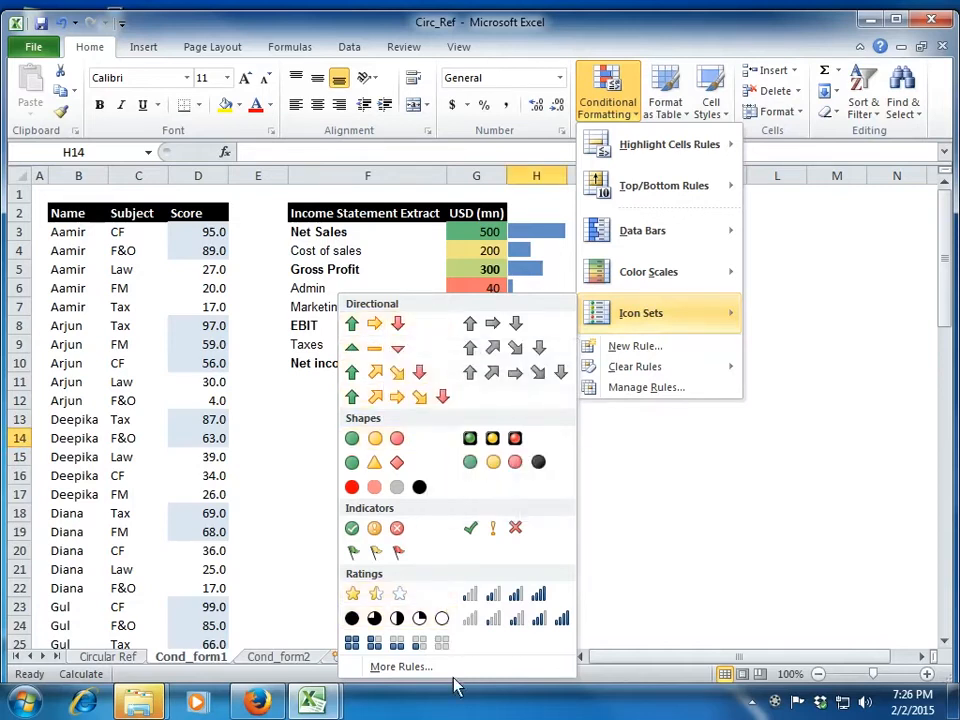
{"action": "left_click", "coordinate": [398, 666]}
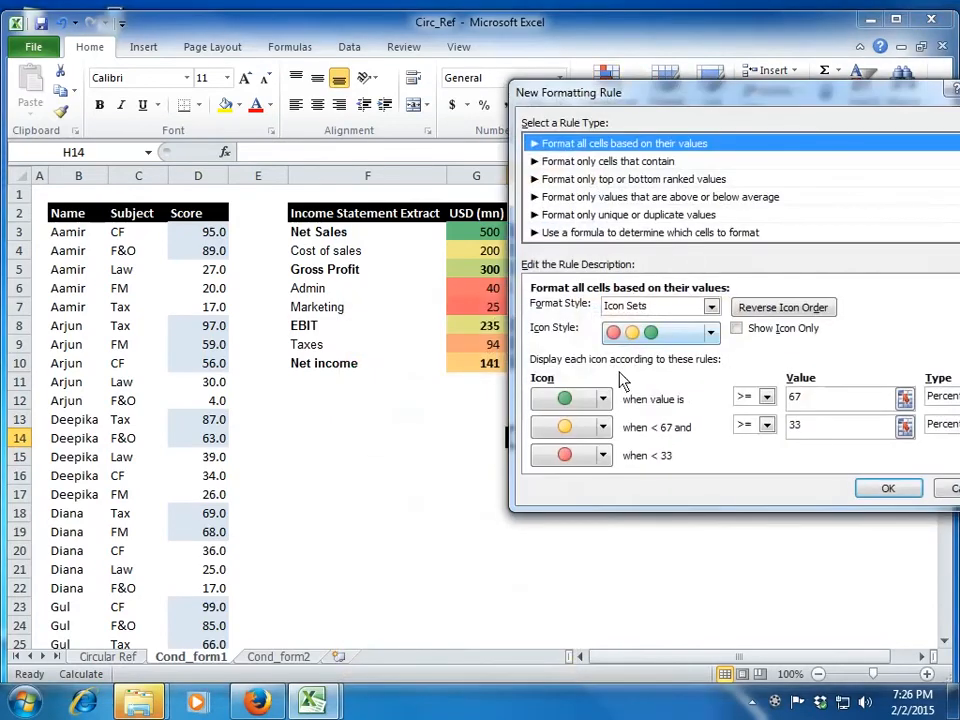
{"action": "left_click_drag", "start_coordinate": [845, 98], "coordinate": [609, 47]}
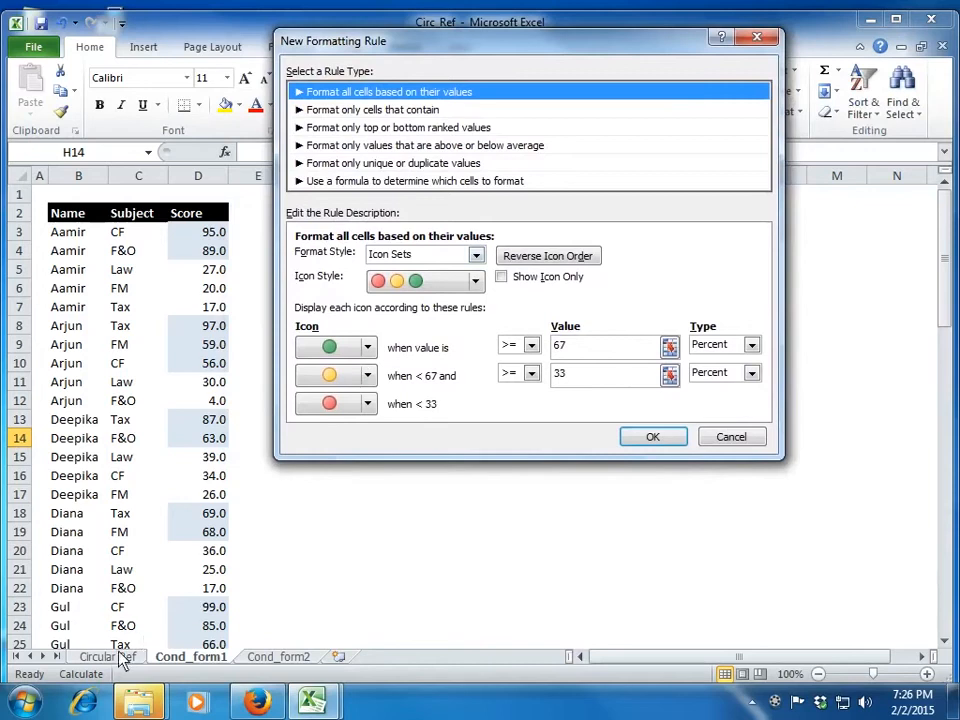
{"action": "left_click", "coordinate": [476, 255]}
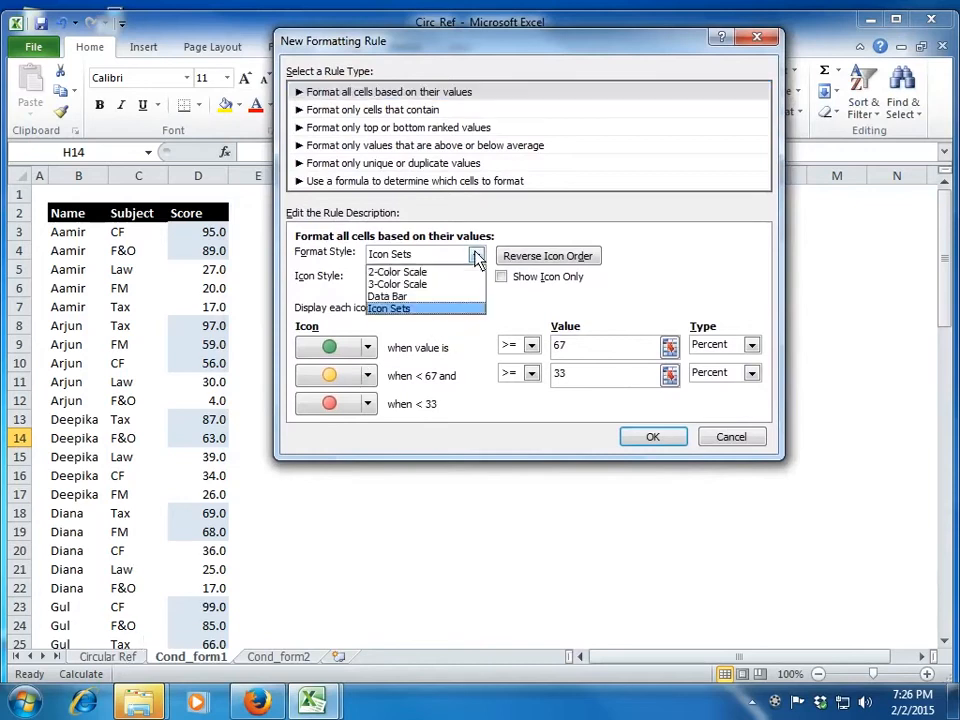
{"action": "left_click", "coordinate": [458, 309]}
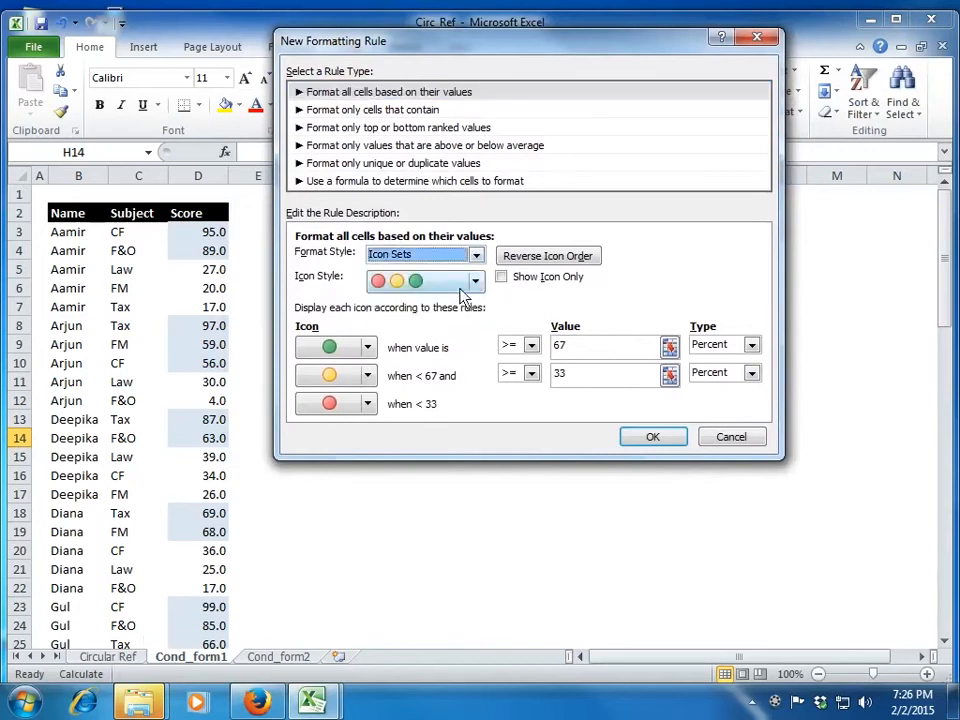
{"action": "left_click", "coordinate": [476, 281]}
{"action": "left_click_drag", "start_coordinate": [474, 364], "coordinate": [482, 418]}
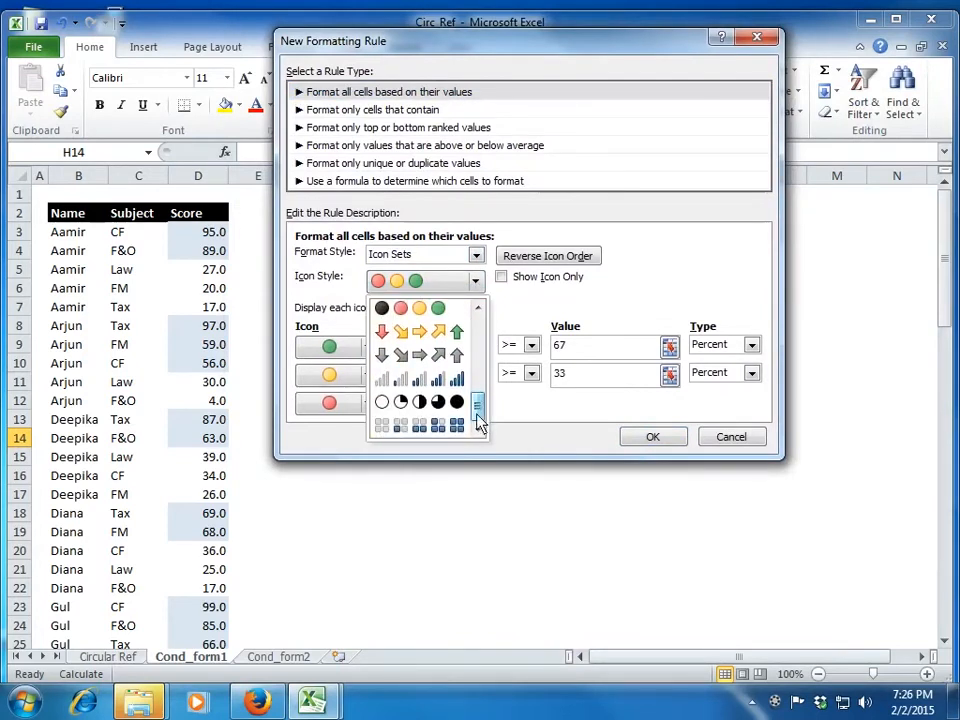
{"action": "left_click", "coordinate": [456, 412]}
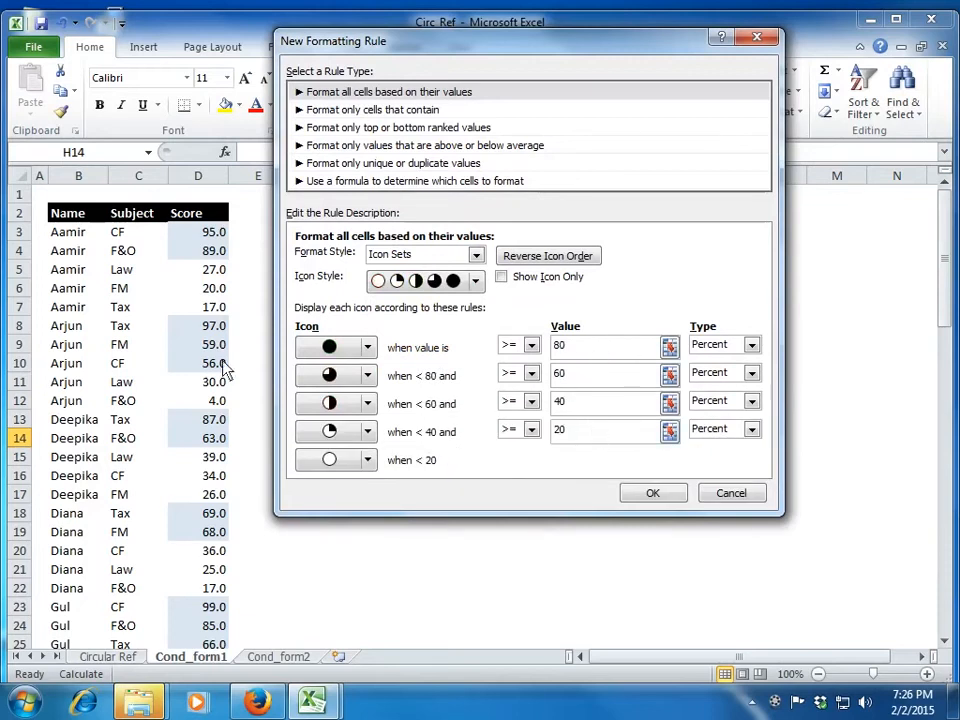
{"action": "left_click", "coordinate": [650, 505]}
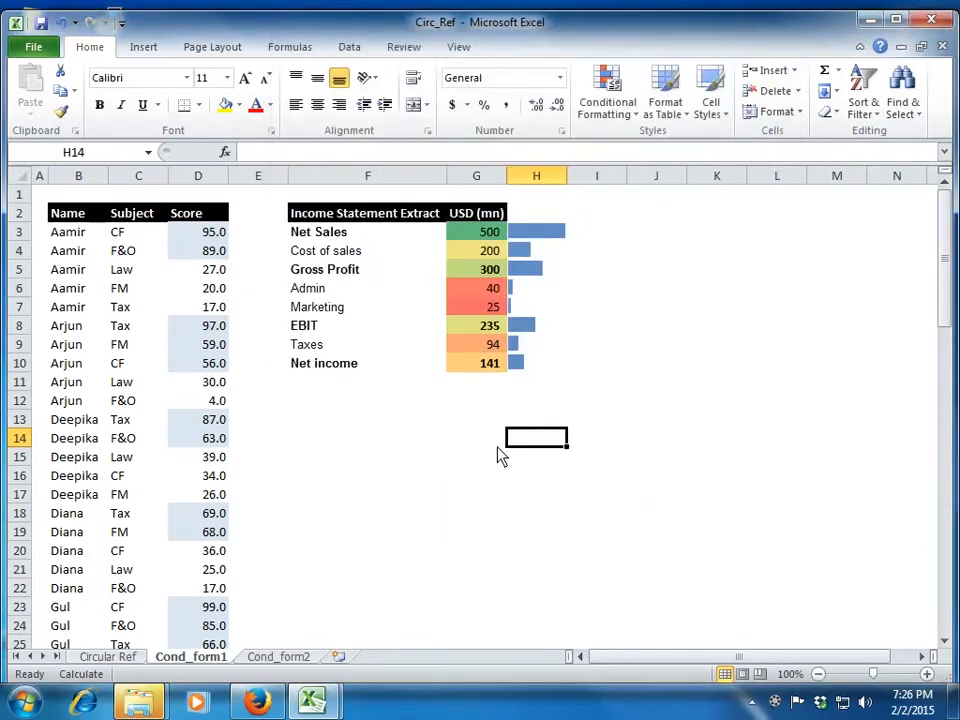
Step: Clear the colour scale rule from the USD values in G3:G10
{"action": "left_click_drag", "start_coordinate": [484, 233], "coordinate": [497, 364]}
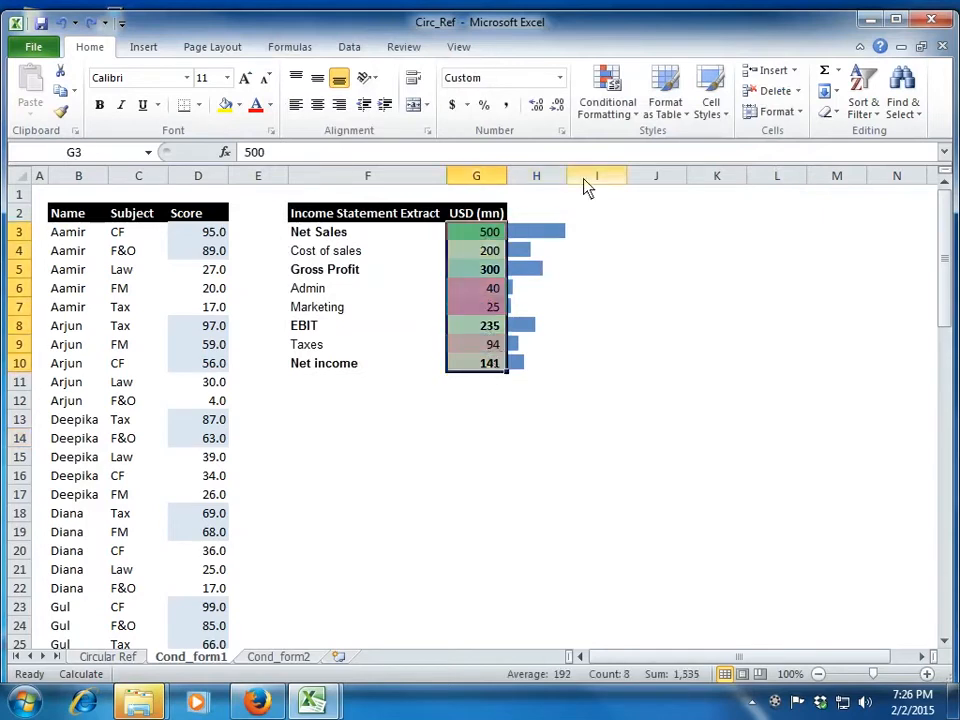
{"action": "left_click", "coordinate": [617, 116]}
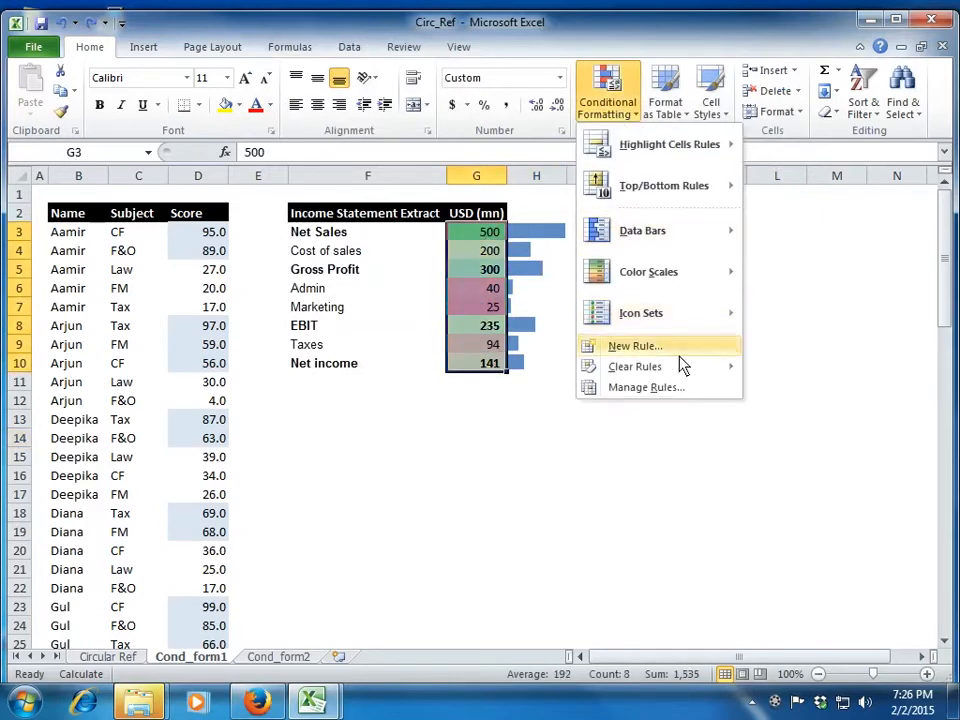
{"action": "mouse_move", "coordinate": [700, 367]}
{"action": "left_click", "coordinate": [810, 376]}
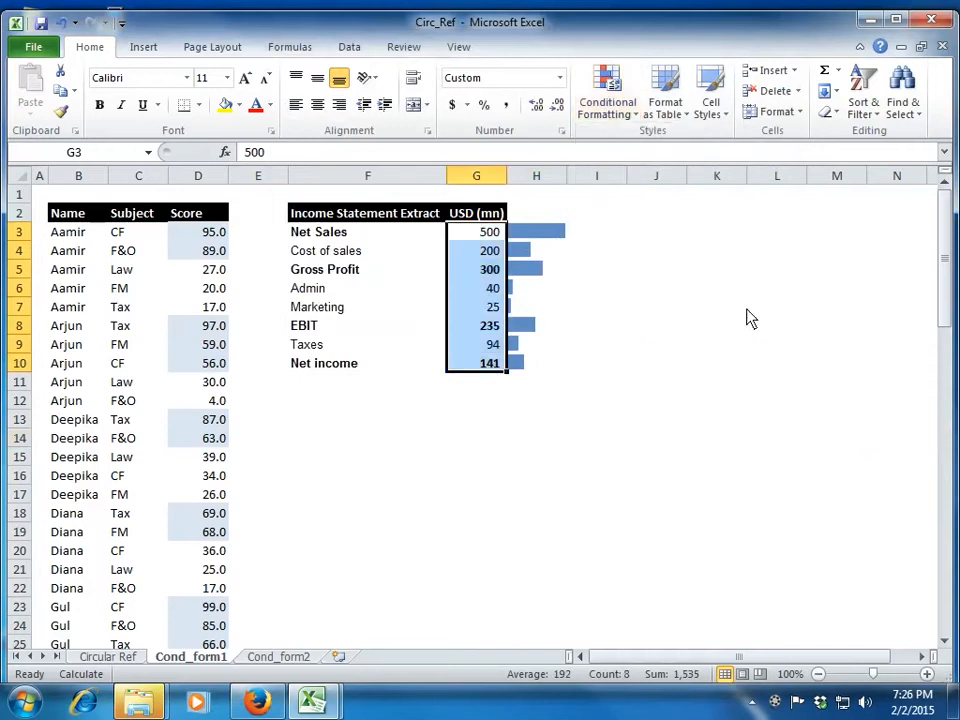
Step: Apply the 5 Quarters icon set to G3:G10
{"action": "left_click", "coordinate": [628, 118]}
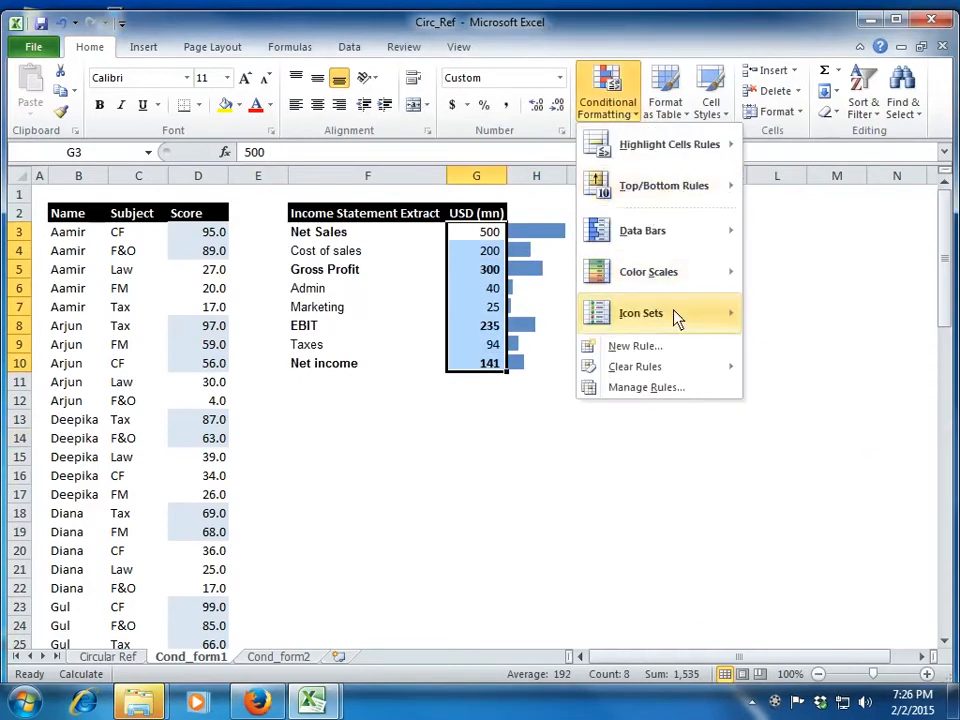
{"action": "mouse_move", "coordinate": [725, 315]}
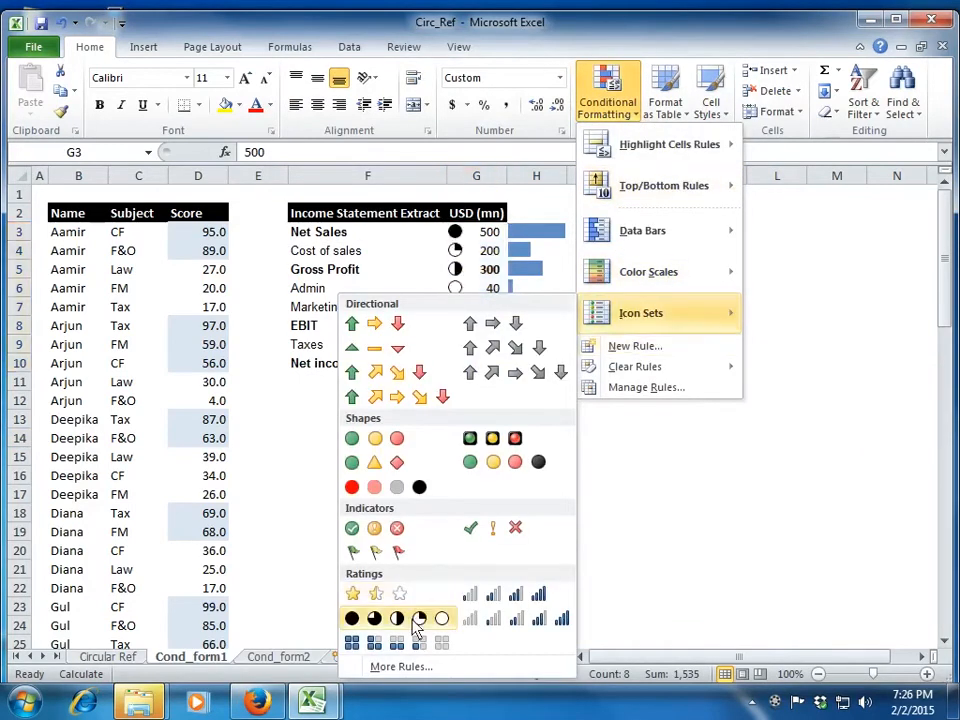
{"action": "left_click", "coordinate": [415, 618]}
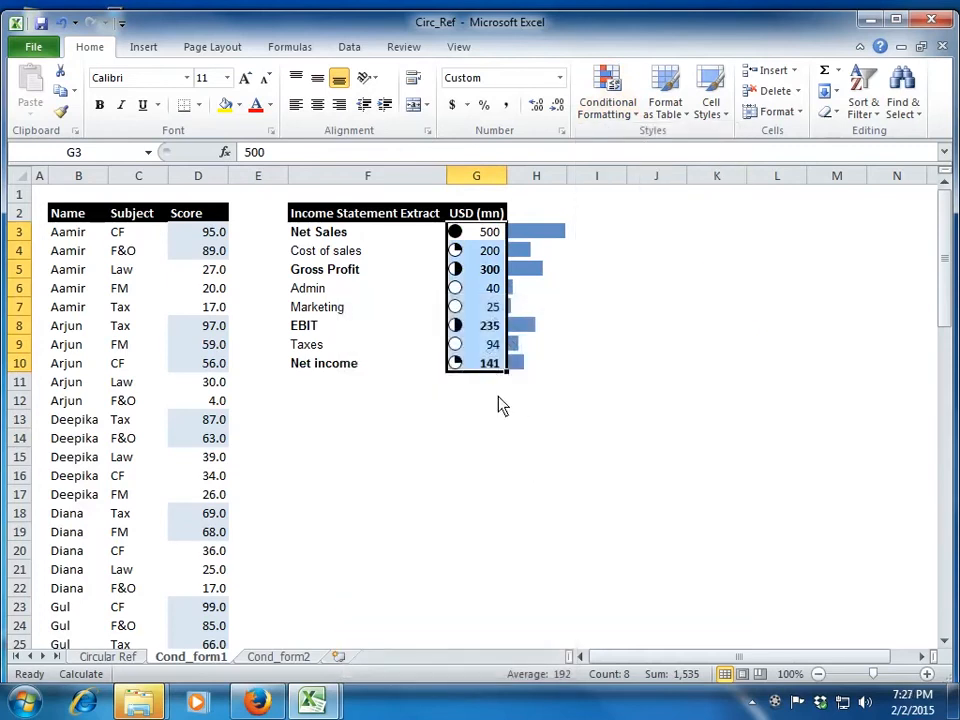
Step: Check the icons down column G, then select the data-bar cells H3:H10
{"action": "left_click", "coordinate": [497, 403]}
{"action": "left_click", "coordinate": [459, 240]}
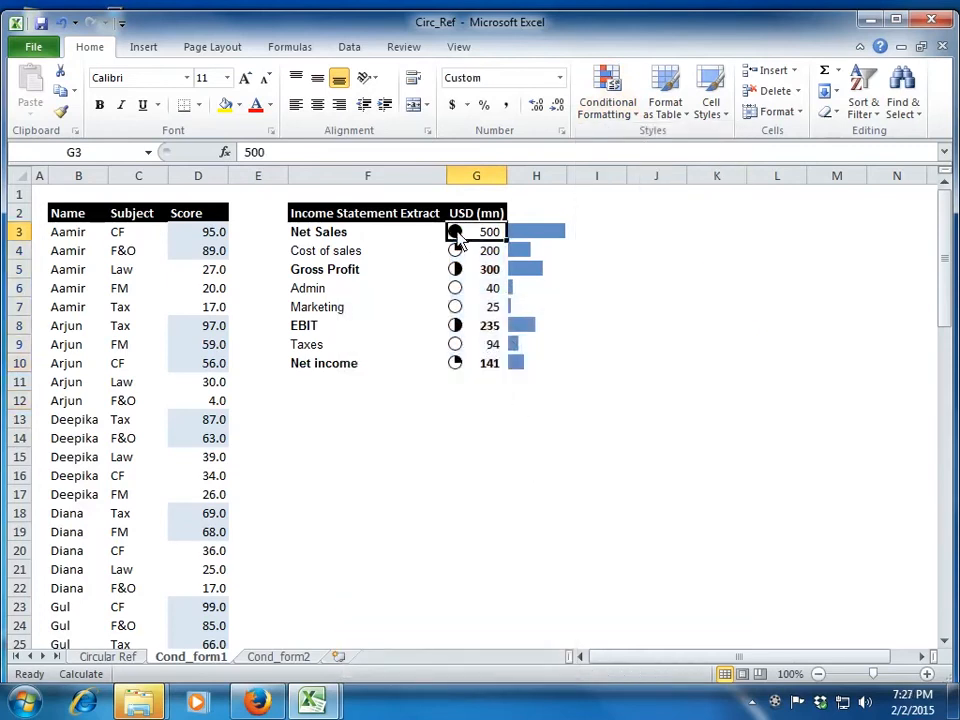
{"action": "key", "text": "Down"}
{"action": "key", "text": "Down"}
{"action": "key", "text": "Down"}
{"action": "key", "text": "Down"}
{"action": "key", "text": "Down"}
{"action": "key", "text": "Down"}
{"action": "key", "text": "Down"}
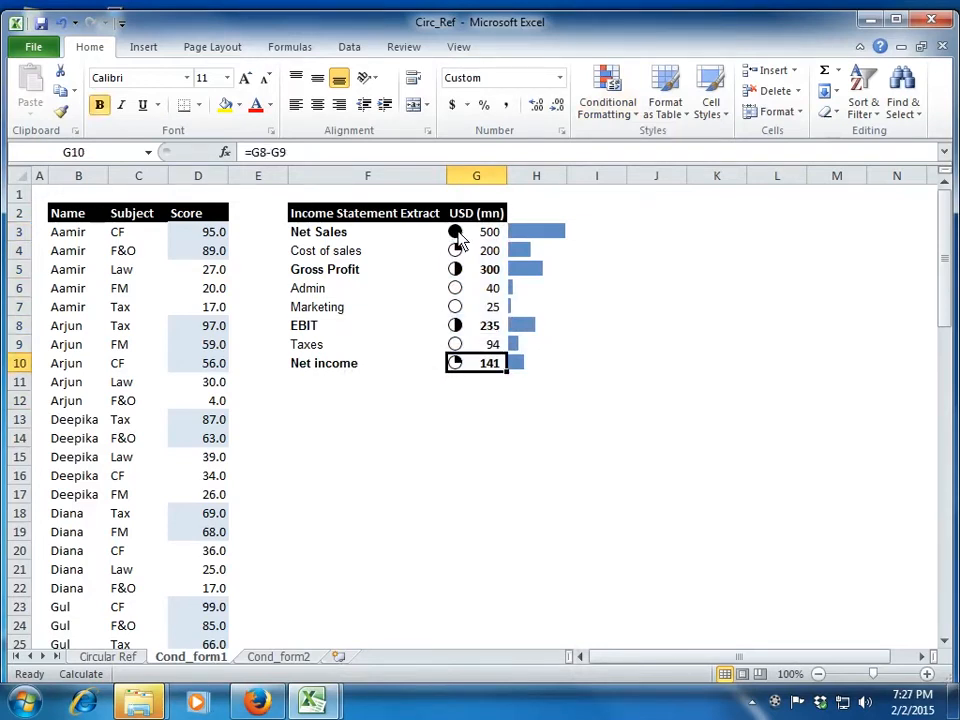
{"action": "key", "text": "Left"}
{"action": "key", "text": "Left"}
{"action": "key", "text": "Left"}
{"action": "key", "text": "Left"}
{"action": "key", "text": "Left"}
{"action": "key", "text": "Left"}
{"action": "key", "text": "Right"}
{"action": "key", "text": "Right"}
{"action": "key", "text": "Right"}
{"action": "key", "text": "Right"}
{"action": "key", "text": "Right"}
{"action": "key", "text": "Right"}
{"action": "key", "text": "Right"}
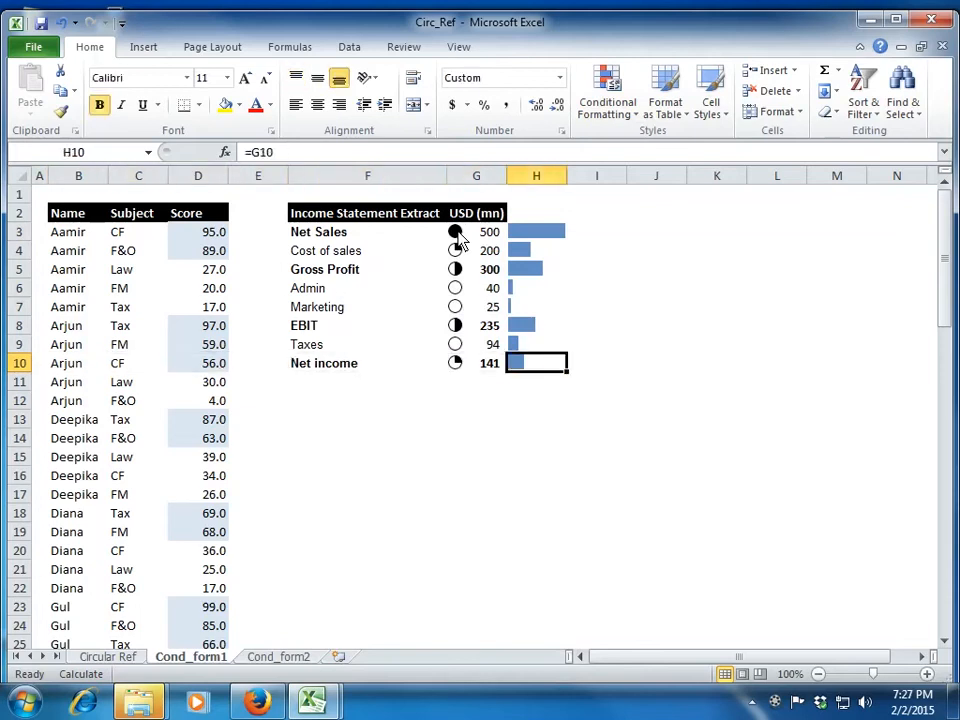
{"action": "key", "text": "shift+Up"}
{"action": "key", "text": "shift+Up"}
{"action": "key", "text": "shift+Up"}
{"action": "key", "text": "shift+Up"}
{"action": "key", "text": "shift+Up"}
{"action": "key", "text": "shift+Up"}
{"action": "key", "text": "shift+Up"}
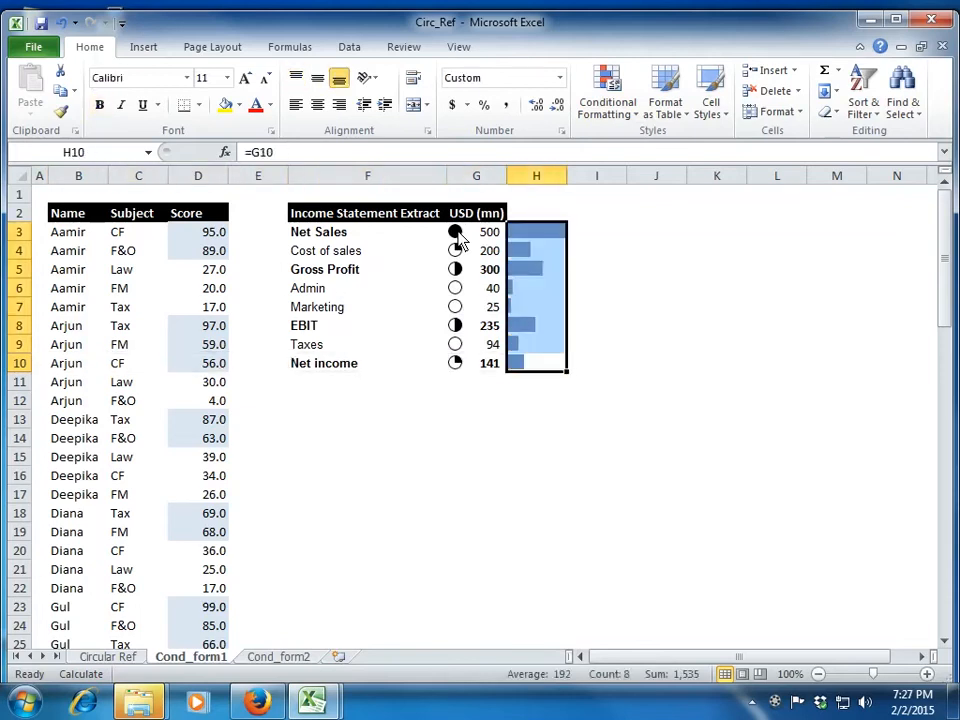
Step: Clear the data bar rules from H3:H10
{"action": "left_click", "coordinate": [615, 122]}
{"action": "mouse_move", "coordinate": [640, 366]}
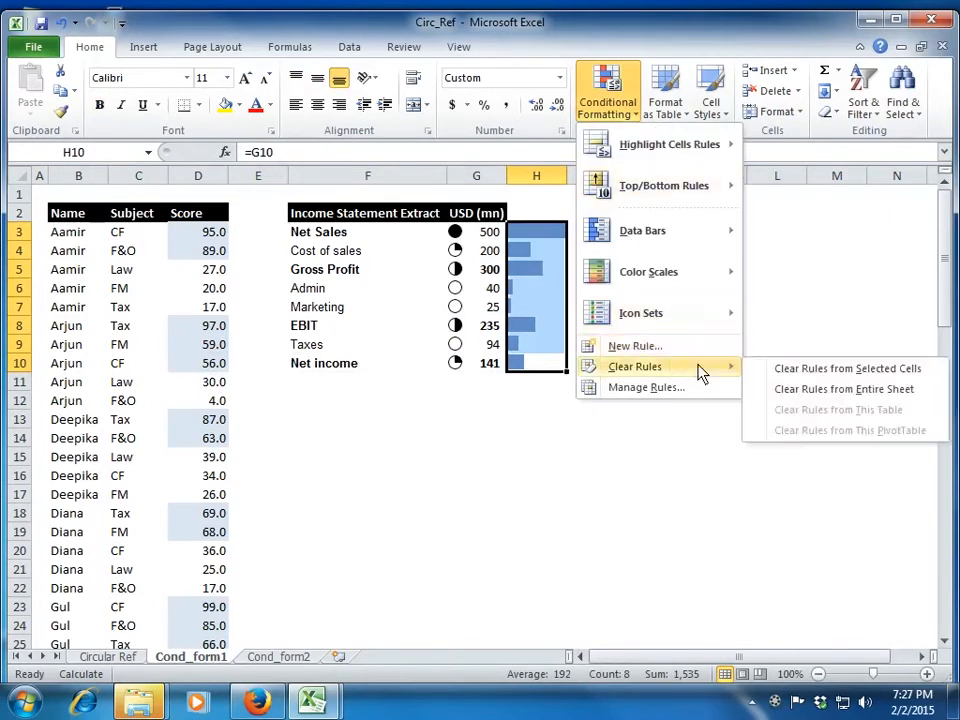
{"action": "left_click", "coordinate": [817, 370]}
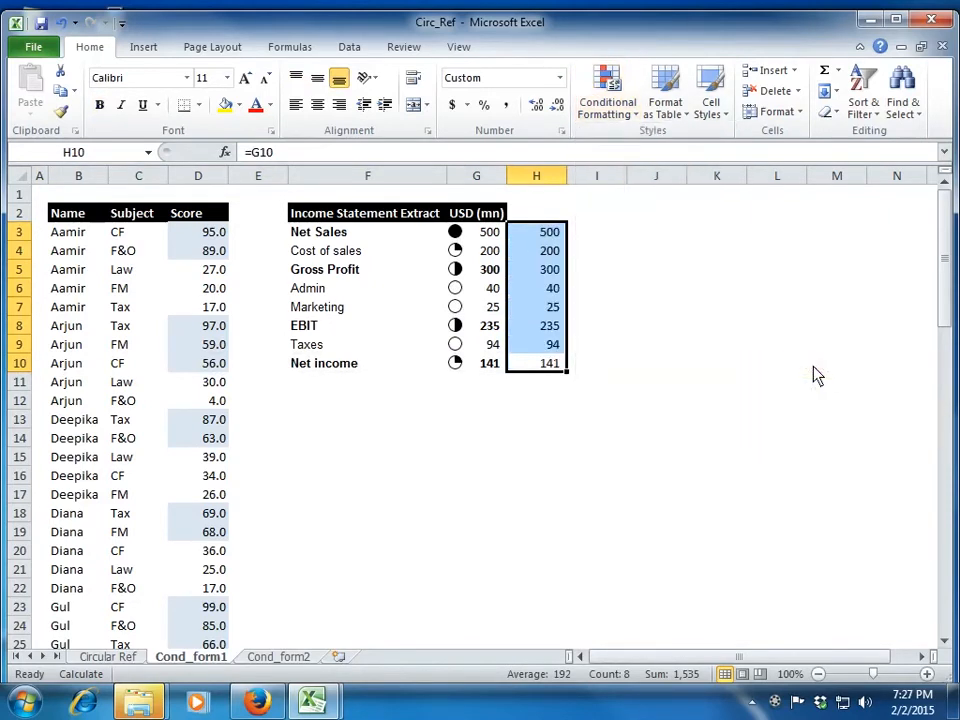
Step: Switch to the Cond_form2 sheet with Ctrl+PageDown and go to the Student Id description
{"action": "key", "text": "Left"}
{"action": "key", "text": "Left"}
{"action": "key", "text": "Left"}
{"action": "key", "text": "Left"}
{"action": "key", "text": "Left"}
{"action": "key", "text": "Left"}
{"action": "key", "text": "Left"}
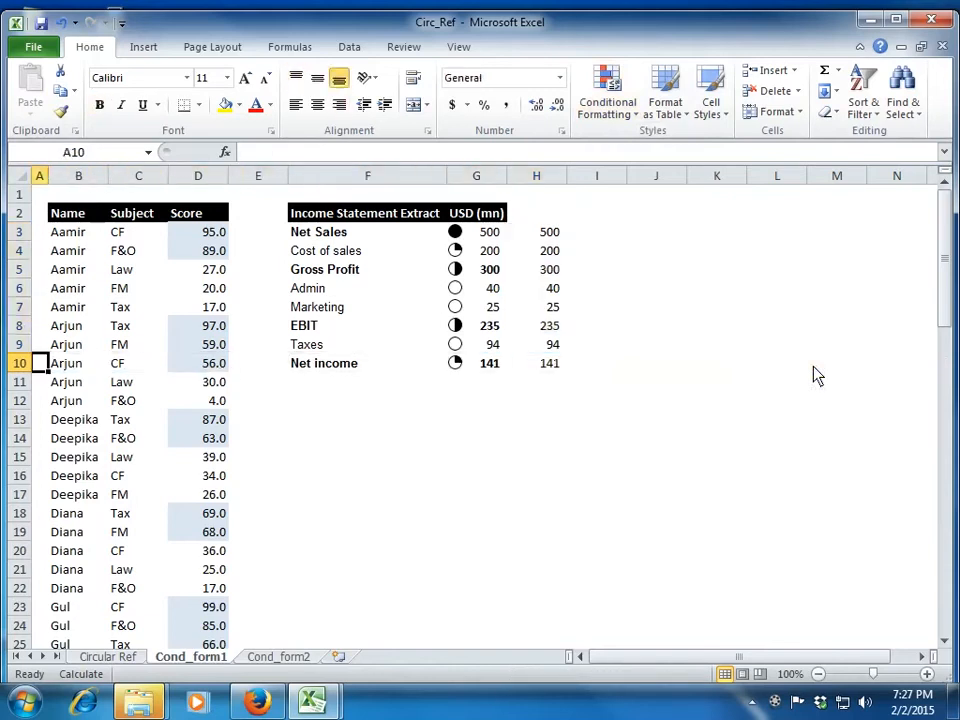
{"action": "key", "text": "ctrl+Page_Down"}
{"action": "key", "text": "Up"}
{"action": "key", "text": "Up"}
{"action": "key", "text": "Up"}
{"action": "key", "text": "Up"}
{"action": "key", "text": "Up"}
{"action": "key", "text": "Up"}
{"action": "key", "text": "Up"}
{"action": "key", "text": "Up"}
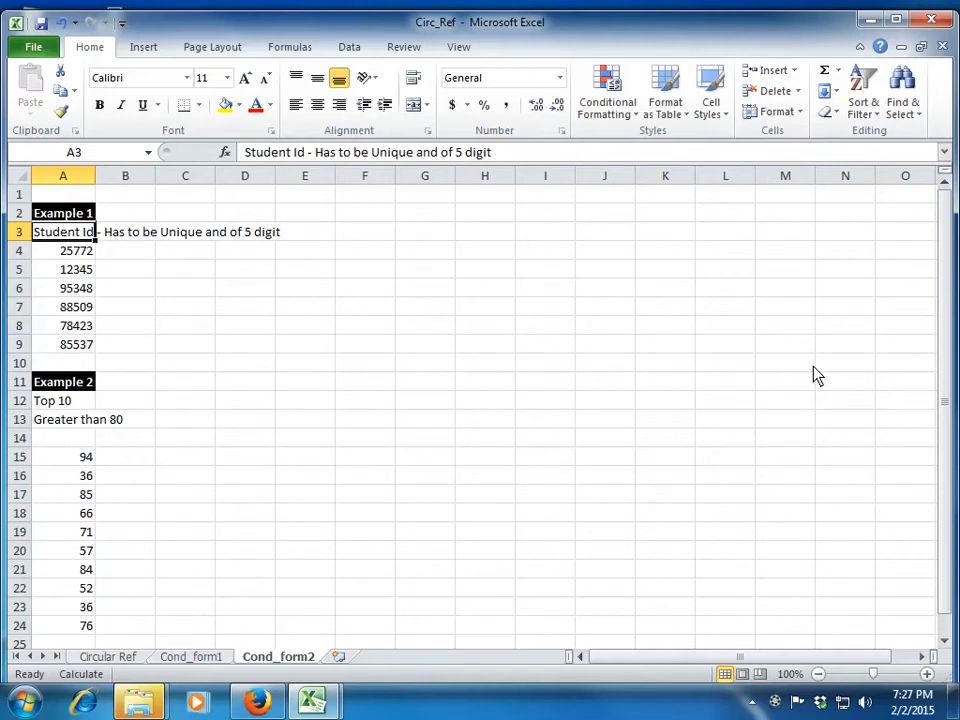
{"action": "key", "text": "Down"}
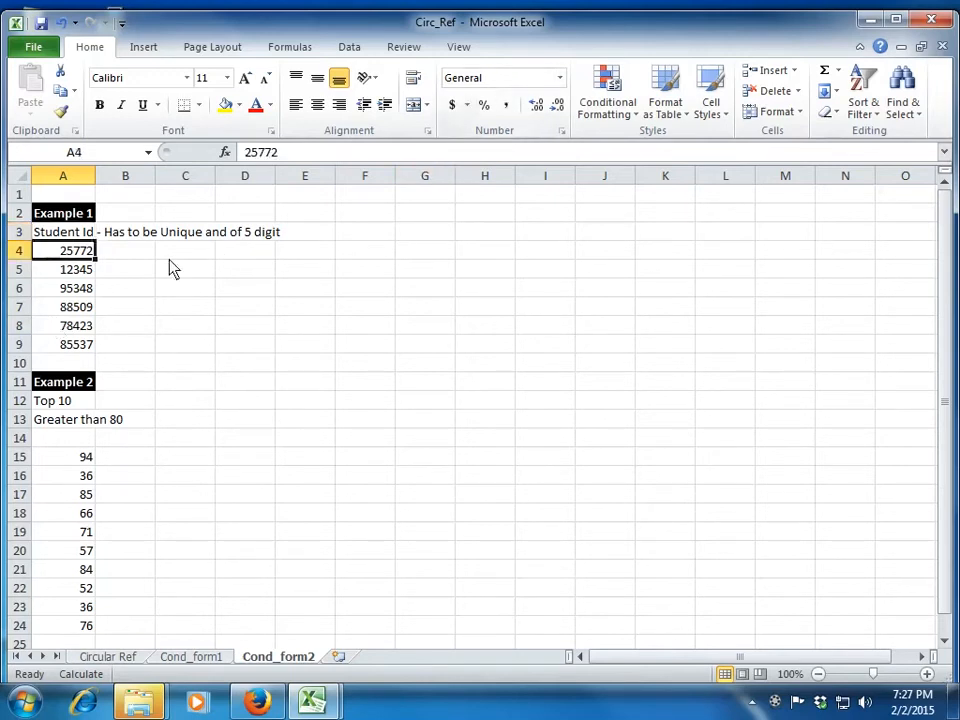
{"action": "key", "text": "Up"}
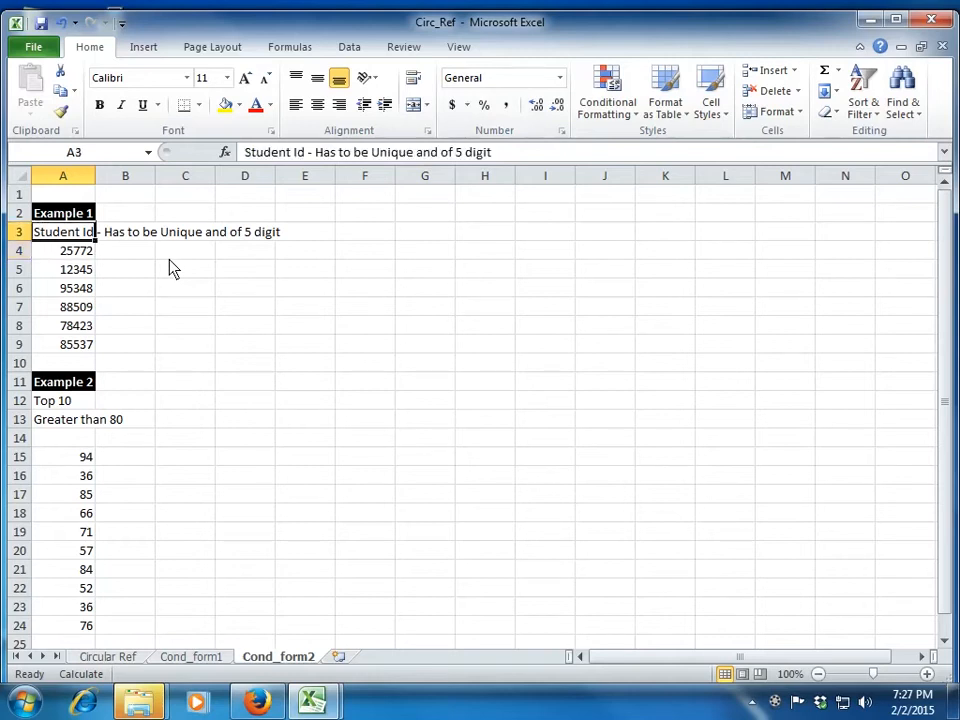
{"action": "key", "text": "Down"}
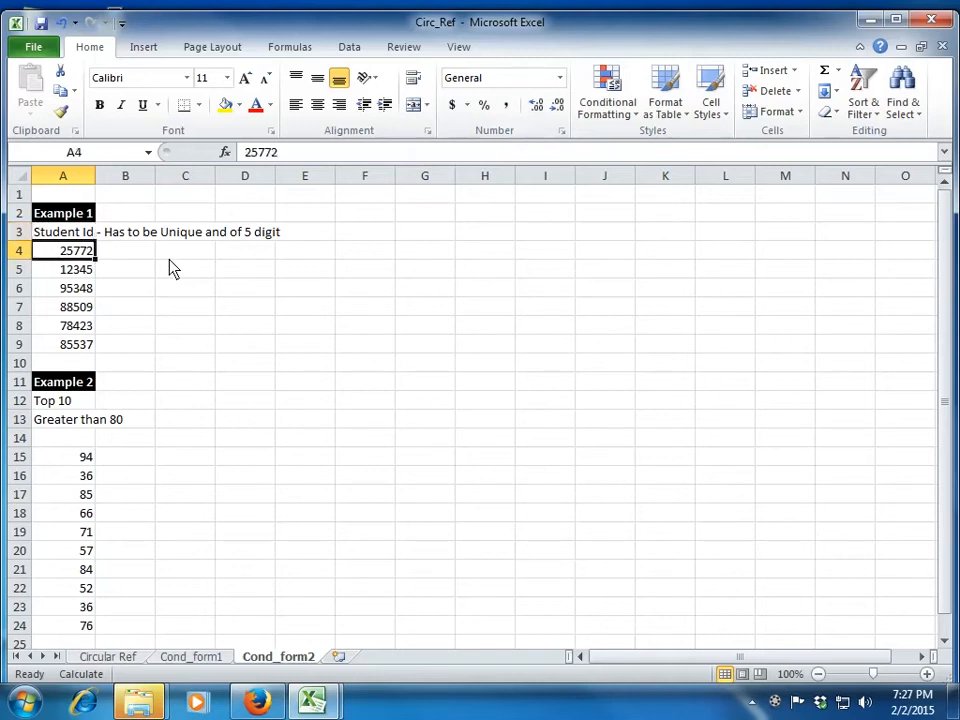
{"action": "key", "text": "Down"}
{"action": "key", "text": "Down"}
{"action": "key", "text": "Down"}
{"action": "key", "text": "Down"}
{"action": "key", "text": "Down"}
{"action": "key", "text": "Up"}
{"action": "key", "text": "Up"}
{"action": "key", "text": "Up"}
{"action": "key", "text": "Up"}
{"action": "key", "text": "Up"}
Step: Start a new rule of type 'Use a formula to determine which cells to format' and focus its formula box
{"action": "left_click", "coordinate": [615, 116]}
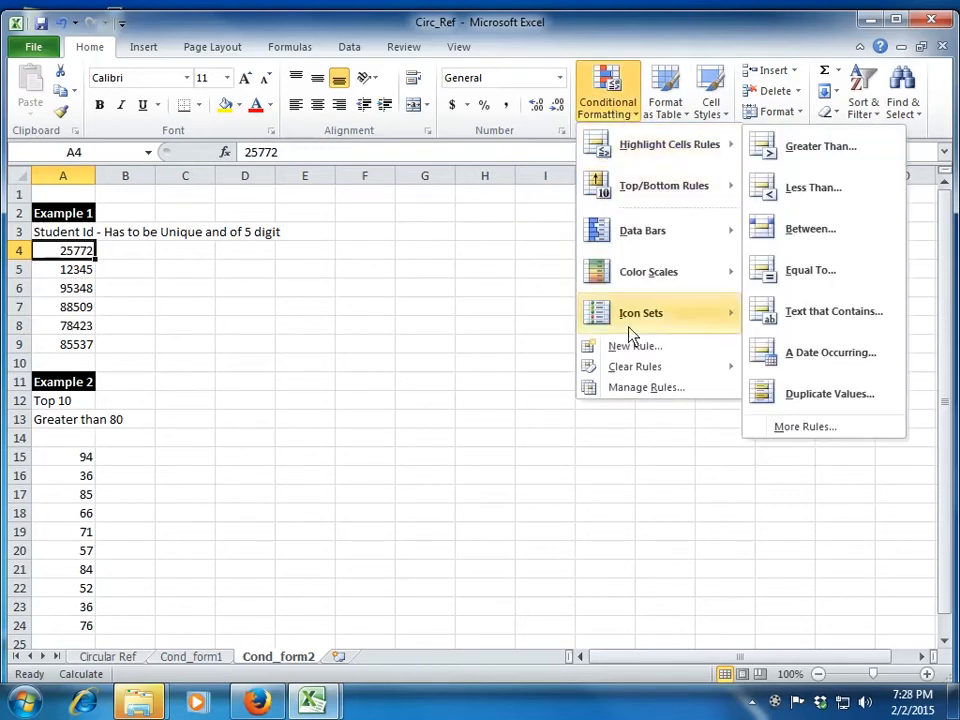
{"action": "left_click", "coordinate": [653, 348]}
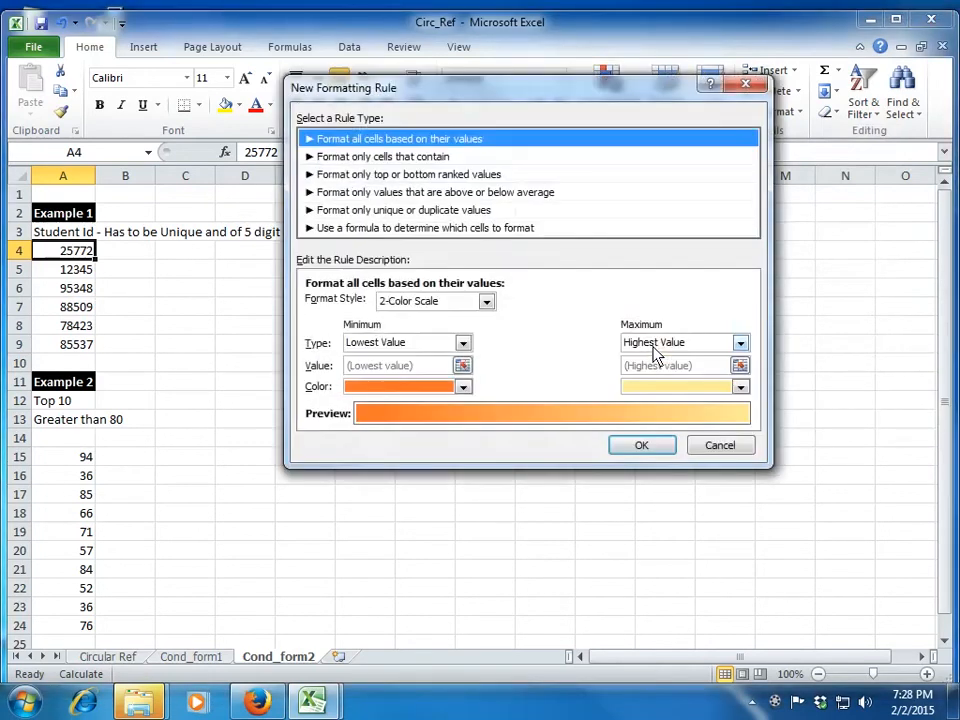
{"action": "left_click_drag", "start_coordinate": [575, 88], "coordinate": [559, 252]}
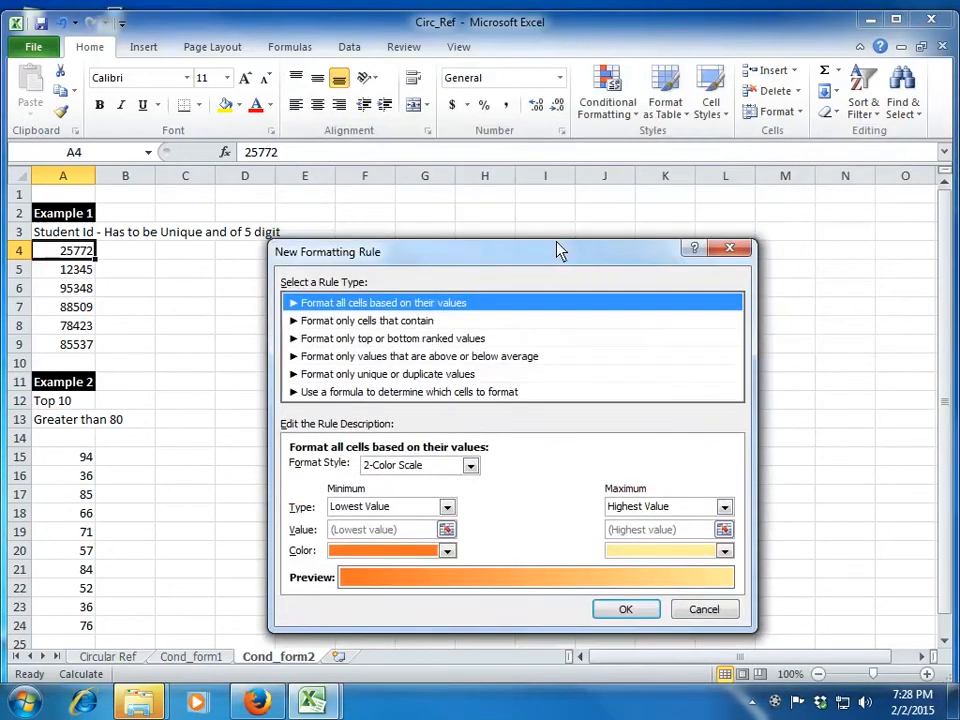
{"action": "left_click", "coordinate": [413, 395]}
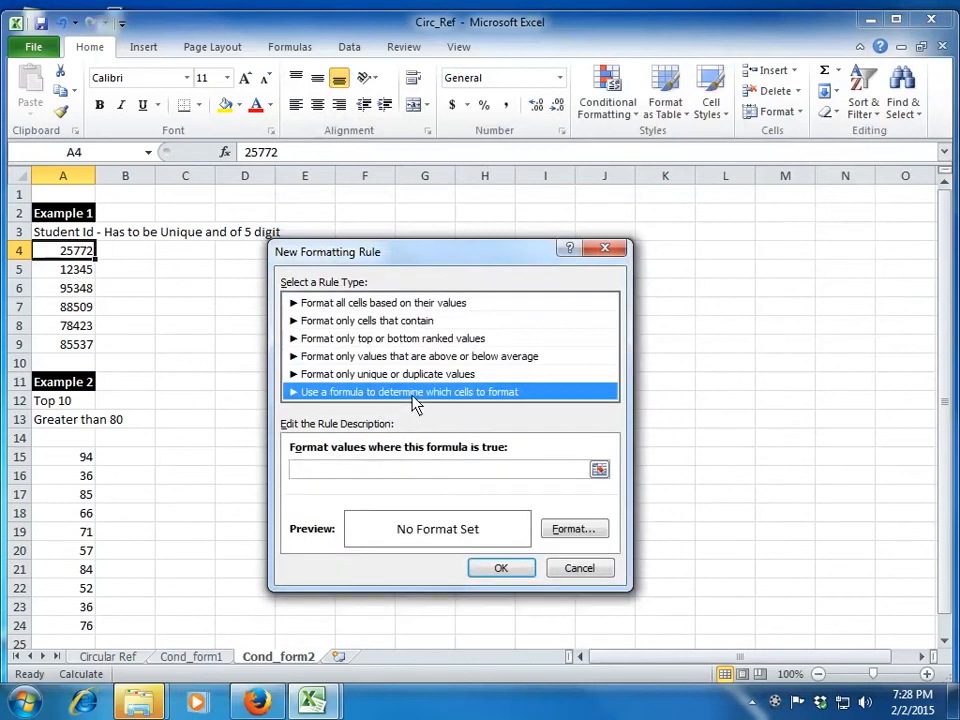
{"action": "left_click", "coordinate": [392, 473]}
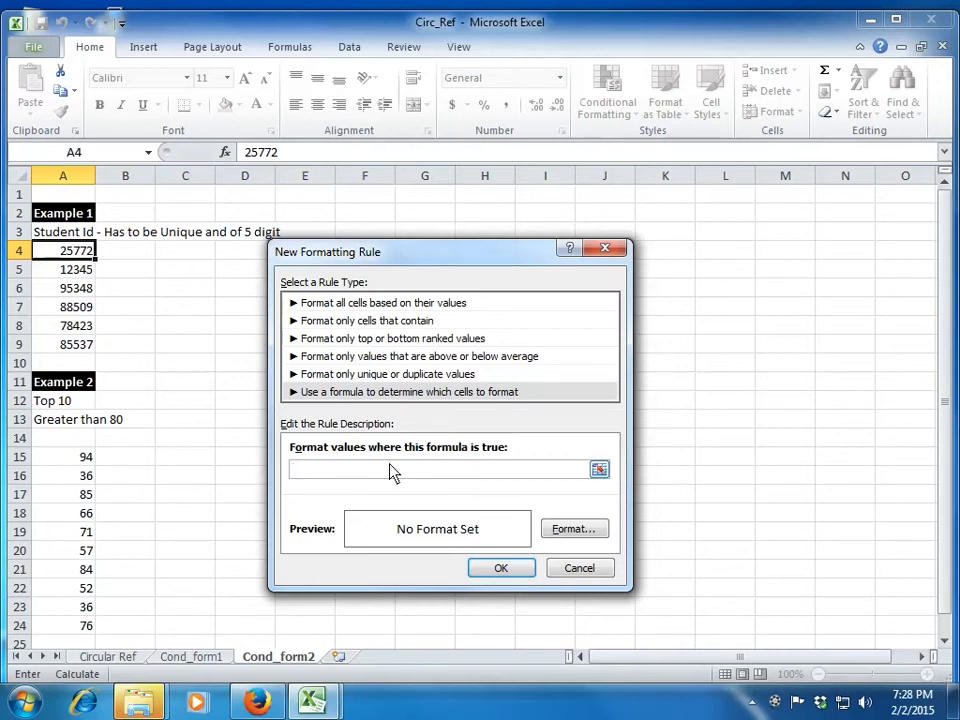
Step: Enter =or(countif($A$4:$A$9,$A$4)>1, as the start of the rule formula
{"action": "type", "text": "=or(countif("}
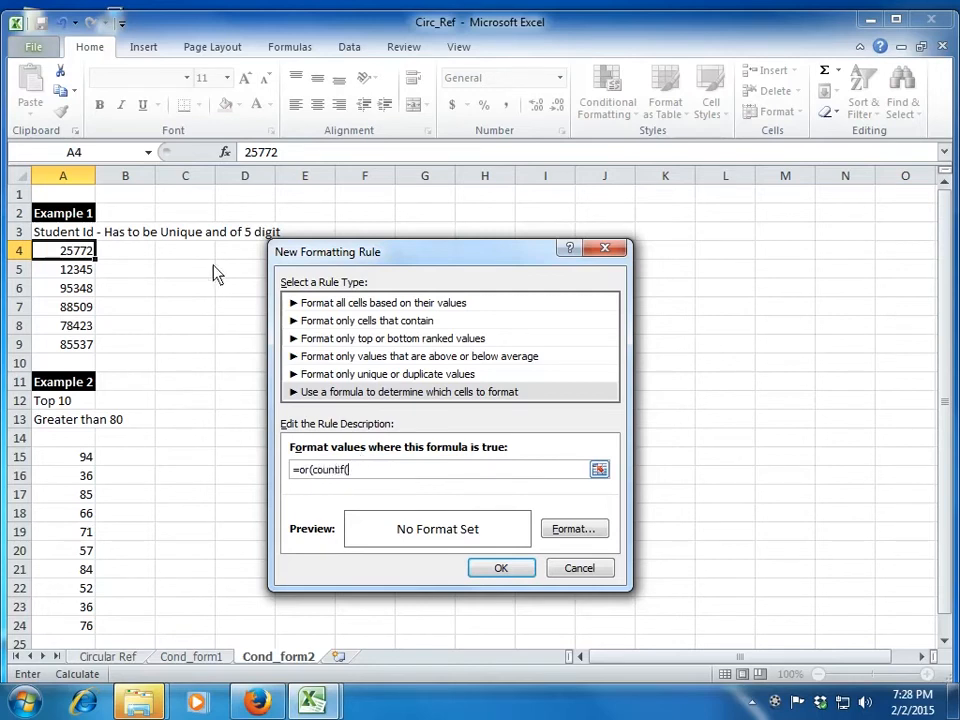
{"action": "left_click_drag", "start_coordinate": [65, 250], "coordinate": [70, 345]}
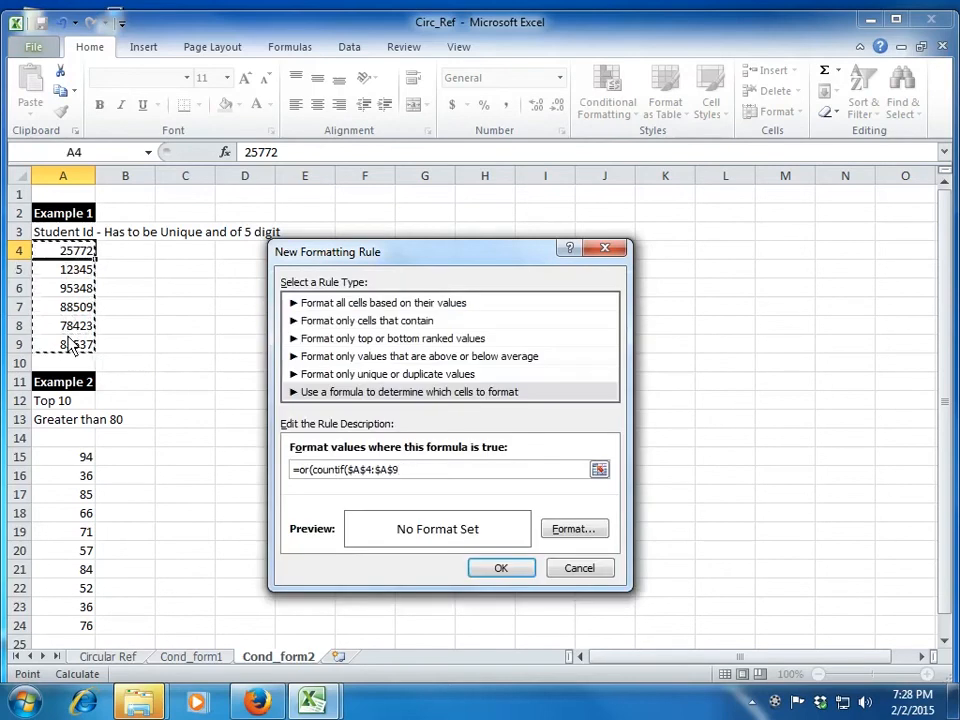
{"action": "type", "text": ","}
{"action": "left_click", "coordinate": [62, 254]}
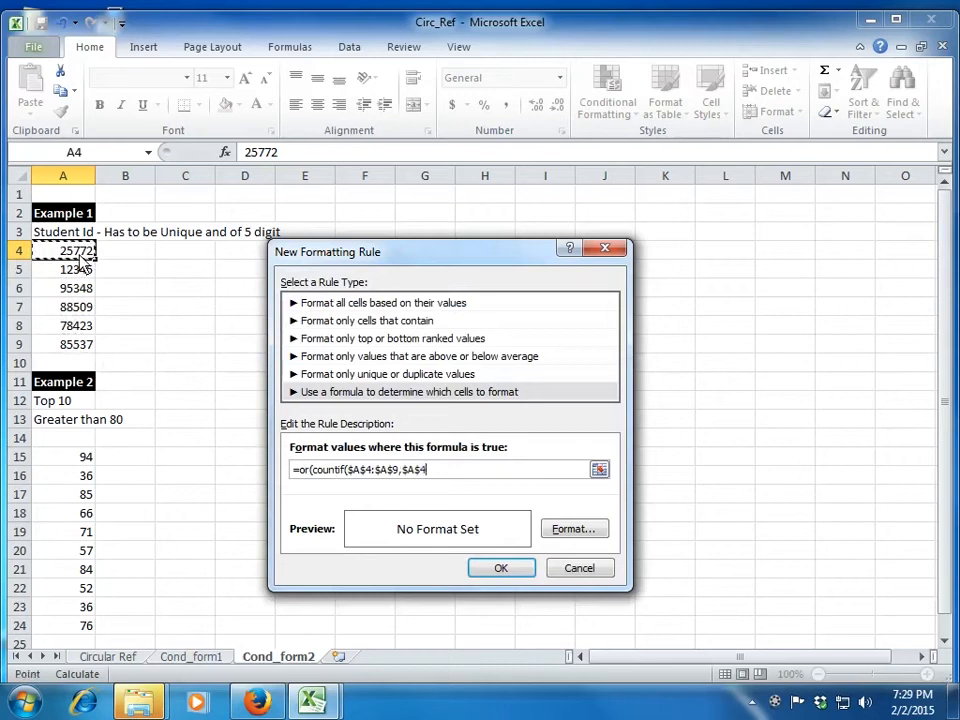
{"action": "type", "text": ")"}
{"action": "type", "text": ">1,"}
Step: Add len($A$4)<>5) and restore the missing 1, giving =or(countif($A$4:$A$9,$A$4)>1,len($A$4)<>5)
{"action": "type", "text": "len("}
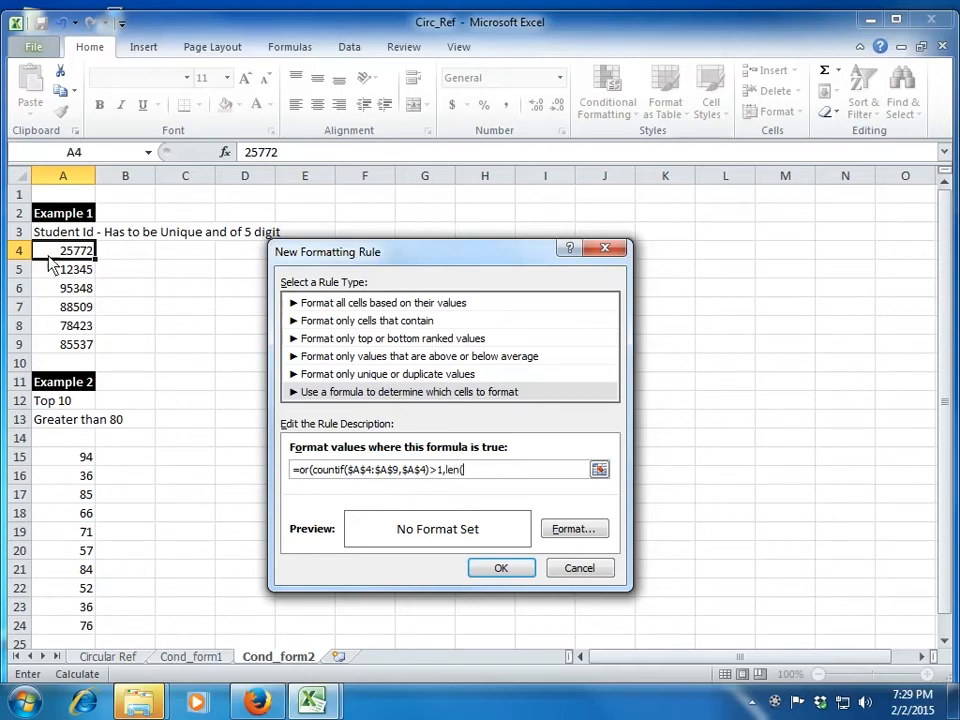
{"action": "left_click", "coordinate": [52, 257]}
{"action": "type", "text": ")>"}
{"action": "key", "text": "BackSpace"}
{"action": "type", "text": "<>5"}
{"action": "type", "text": ")"}
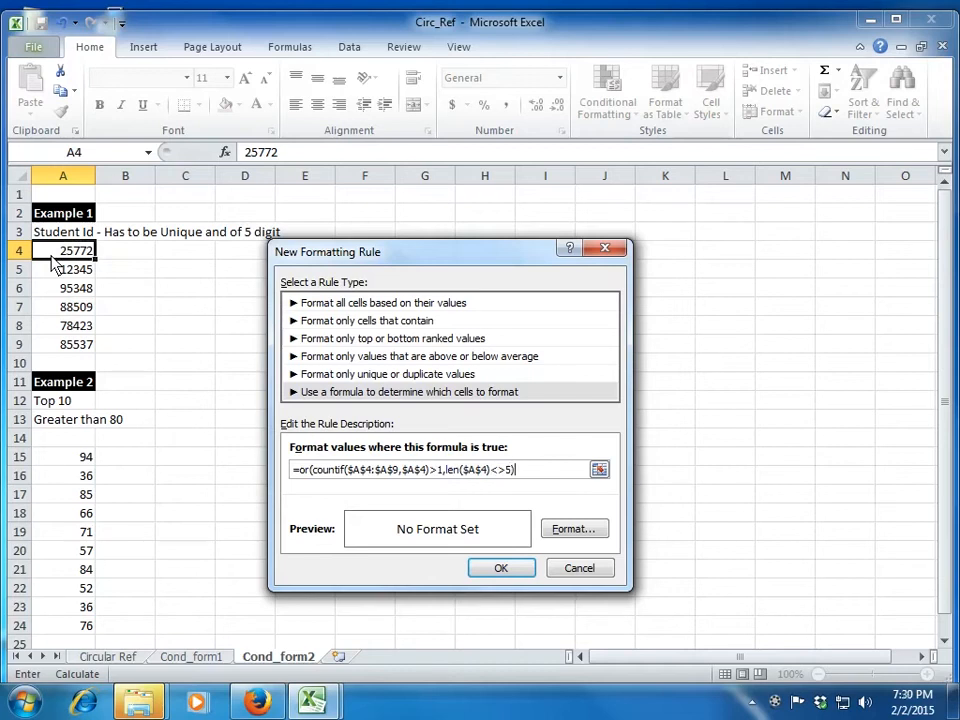
{"action": "left_click", "coordinate": [439, 470]}
{"action": "type", "text": "1,"}
Step: Give the ID formula rule a red fill and save it
{"action": "left_click", "coordinate": [574, 532]}
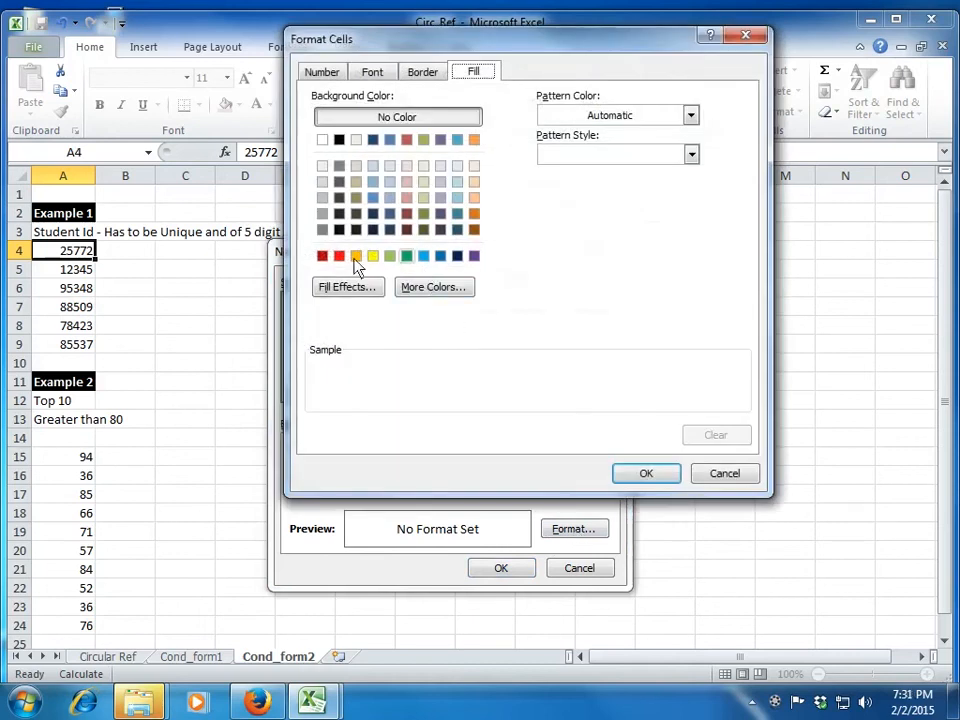
{"action": "left_click", "coordinate": [339, 256]}
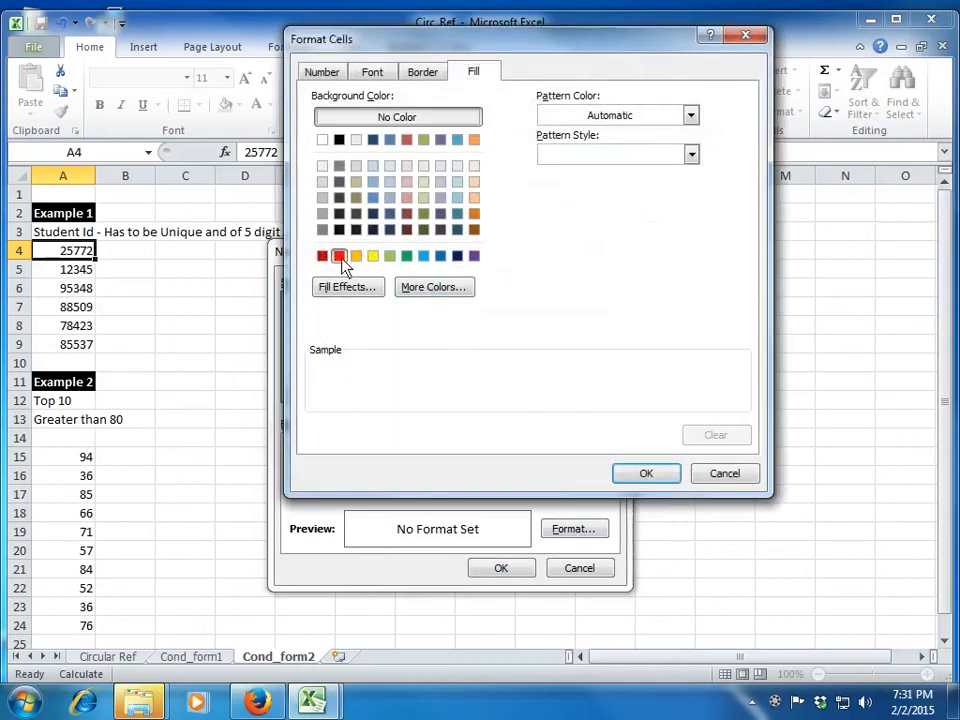
{"action": "left_click", "coordinate": [643, 474]}
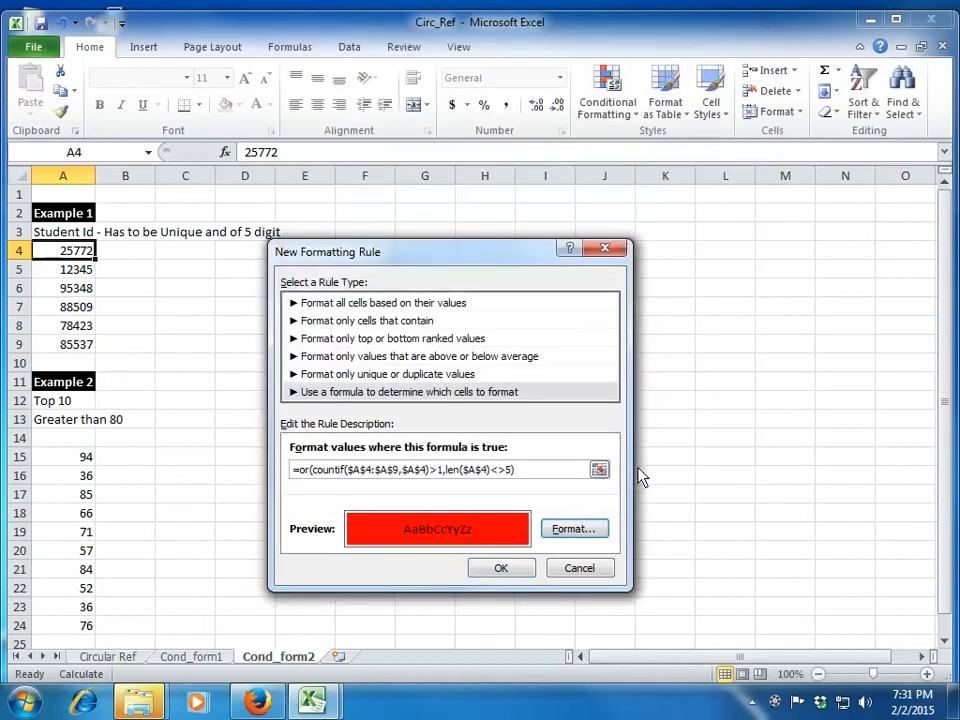
{"action": "left_click", "coordinate": [514, 572]}
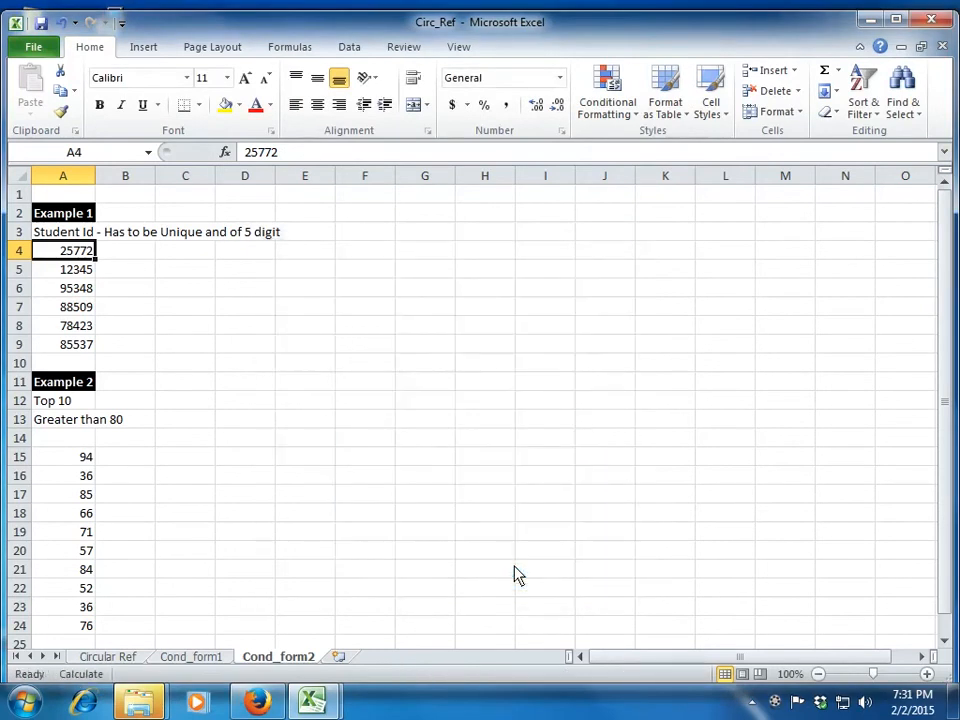
Step: Copy A4's formatting onto A5:A9 with the Format Painter
{"action": "left_click", "coordinate": [60, 112]}
{"action": "left_click_drag", "start_coordinate": [64, 272], "coordinate": [63, 354]}
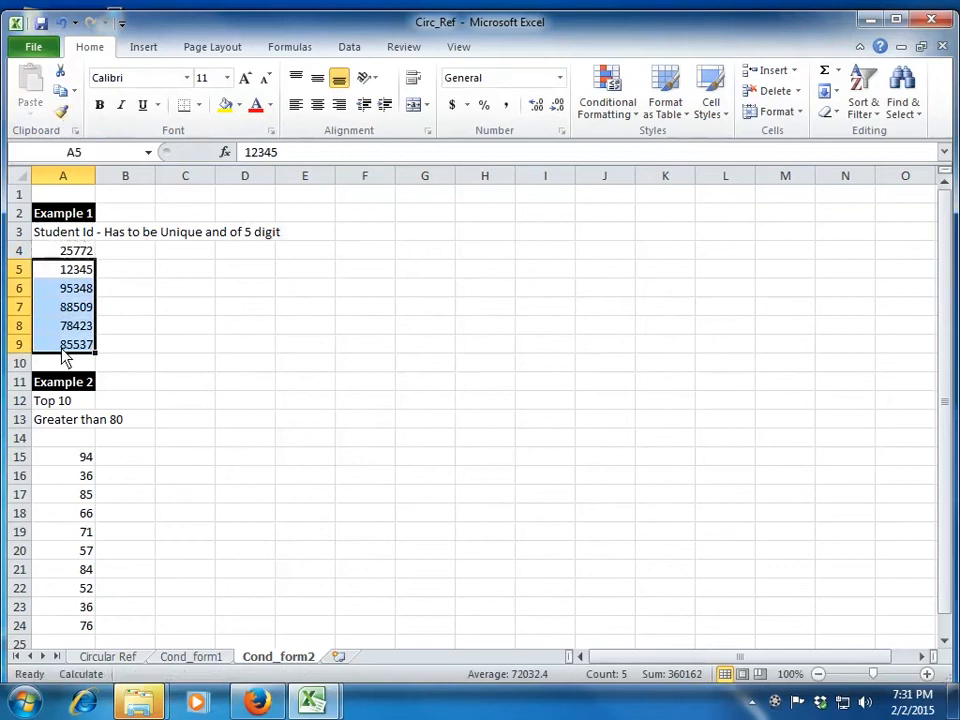
{"action": "key", "text": "Up"}
{"action": "key", "text": "Down"}
{"action": "key", "text": "Down"}
{"action": "key", "text": "Down"}
{"action": "key", "text": "Down"}
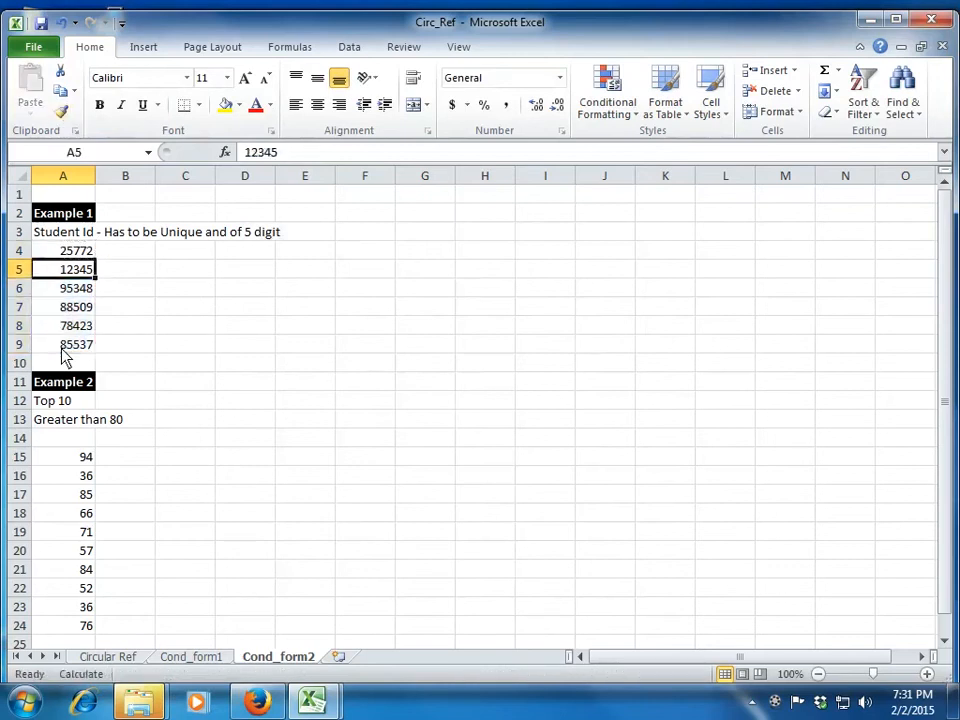
{"action": "key", "text": "Down"}
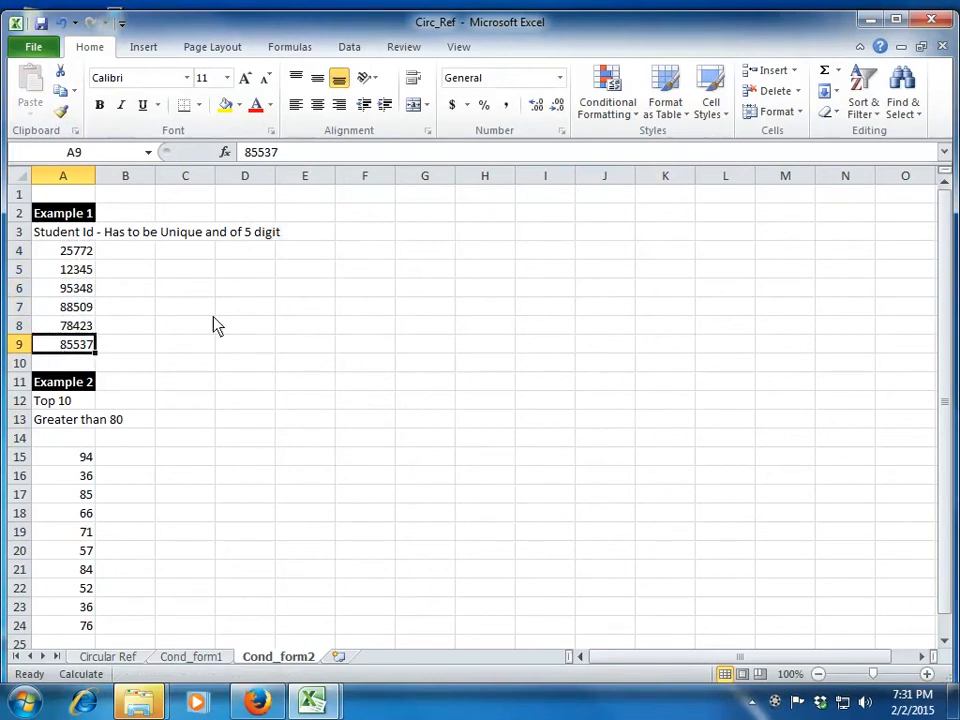
{"action": "key", "text": "Up"}
{"action": "key", "text": "Up"}
{"action": "key", "text": "Up"}
{"action": "key", "text": "Up"}
{"action": "key", "text": "Up"}
{"action": "key", "text": "Down"}
{"action": "key", "text": "Down"}
{"action": "key", "text": "Down"}
Step: Test the rule by entering 1234, then the duplicate ID 12345, in A7
{"action": "type", "text": "1234"}
{"action": "key", "text": "Return"}
{"action": "key", "text": "Up"}
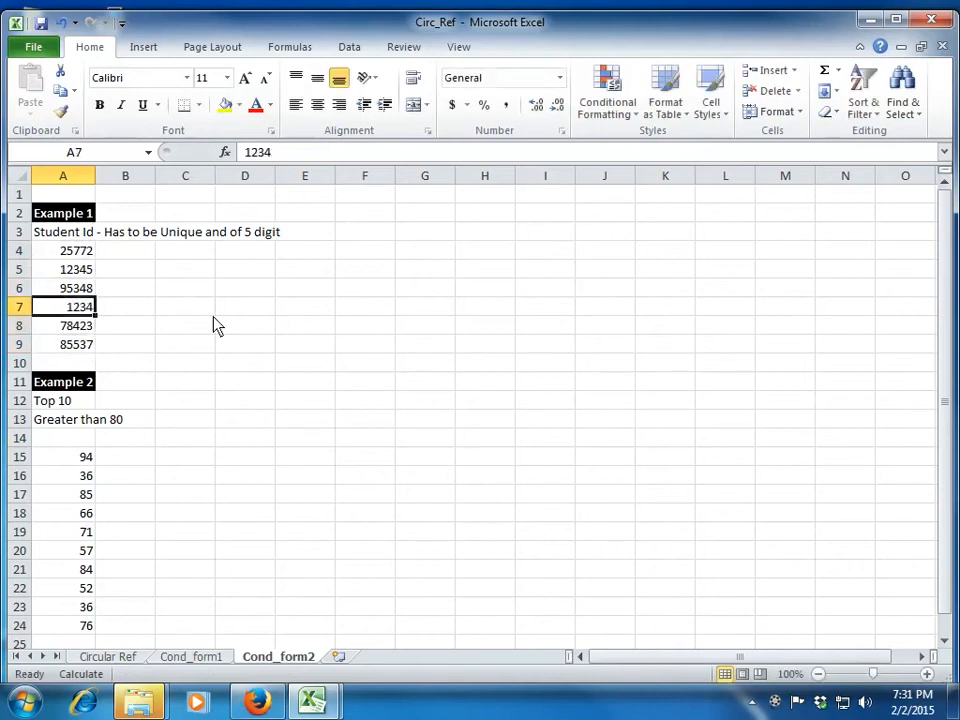
{"action": "key", "text": "Up"}
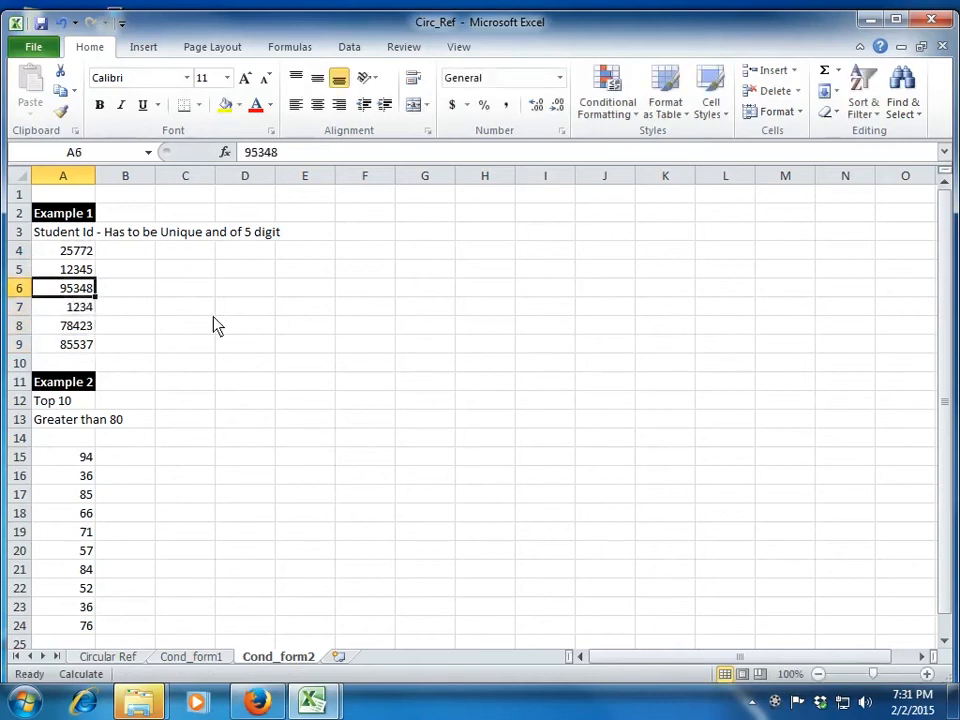
{"action": "key", "text": "Down"}
{"action": "key", "text": "Up"}
{"action": "key", "text": "Up"}
{"action": "key", "text": "Up"}
{"action": "key", "text": "Down"}
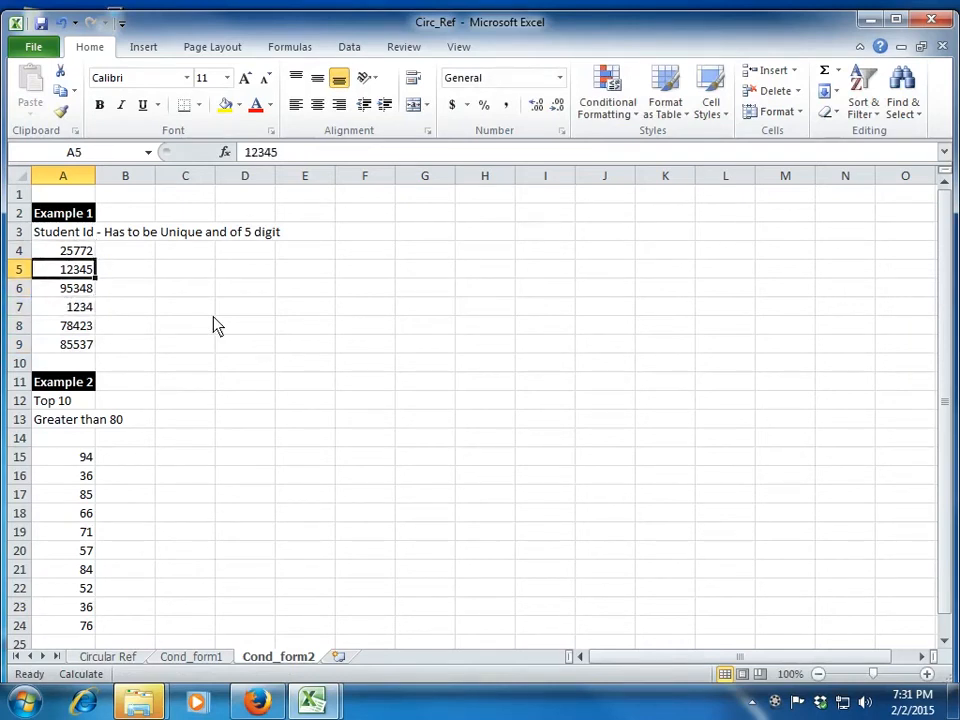
{"action": "key", "text": "Down"}
{"action": "key", "text": "Down"}
{"action": "type", "text": "12345"}
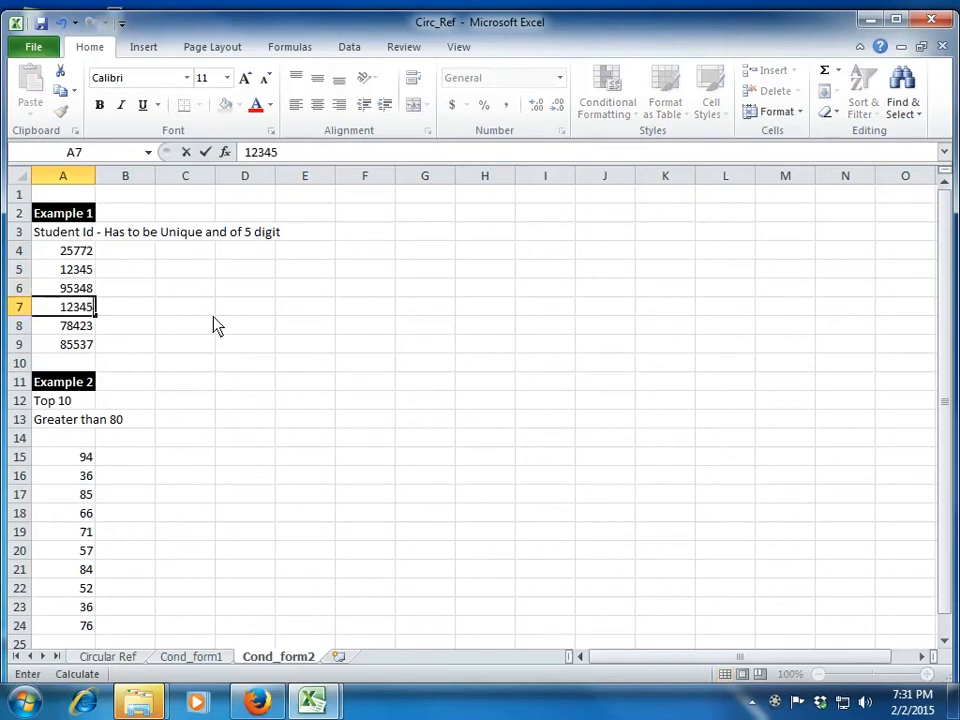
{"action": "key", "text": "Return"}
{"action": "key", "text": "Up"}
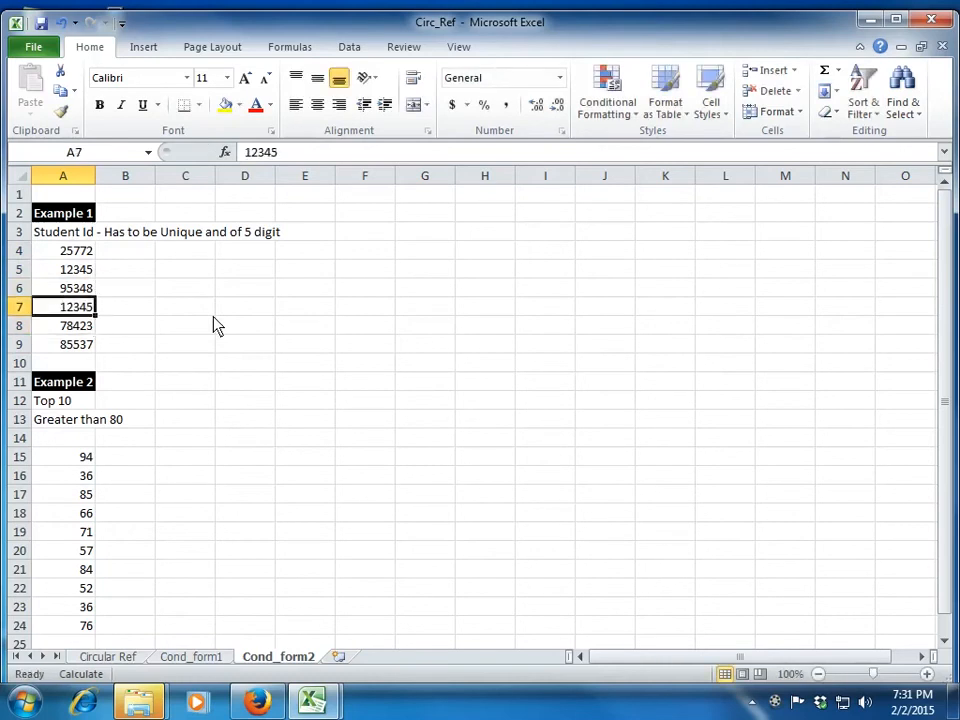
{"action": "left_click", "coordinate": [593, 118]}
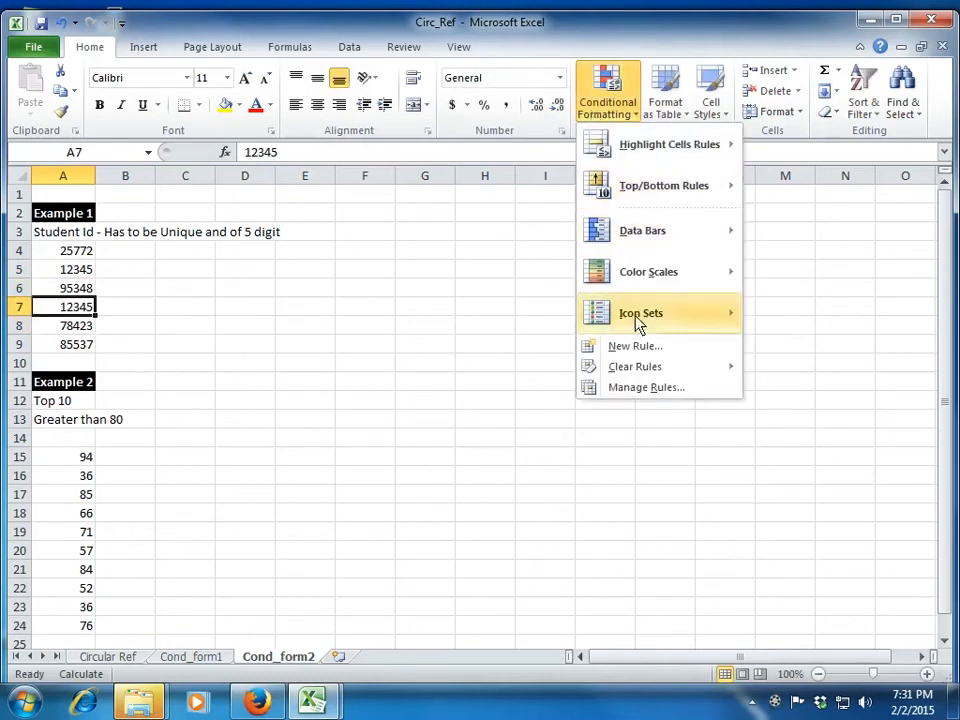
Step: In Manage Rules, set A4's red-fill rule to apply to $A$4:$A$9 and apply it
{"action": "left_click", "coordinate": [640, 387]}
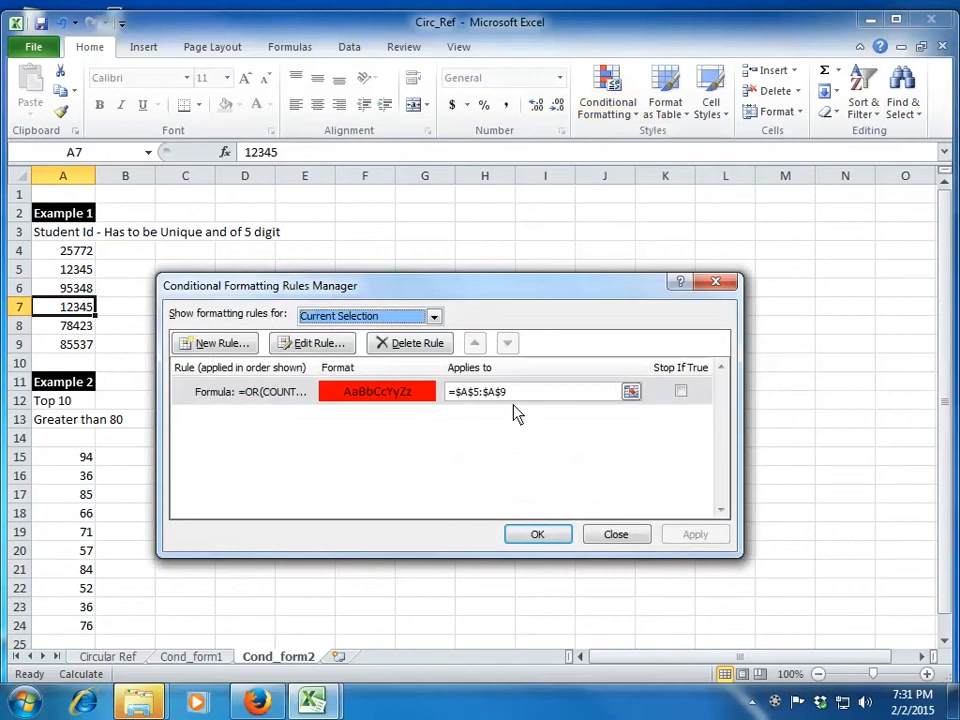
{"action": "key", "text": "Escape"}
{"action": "left_click", "coordinate": [64, 252]}
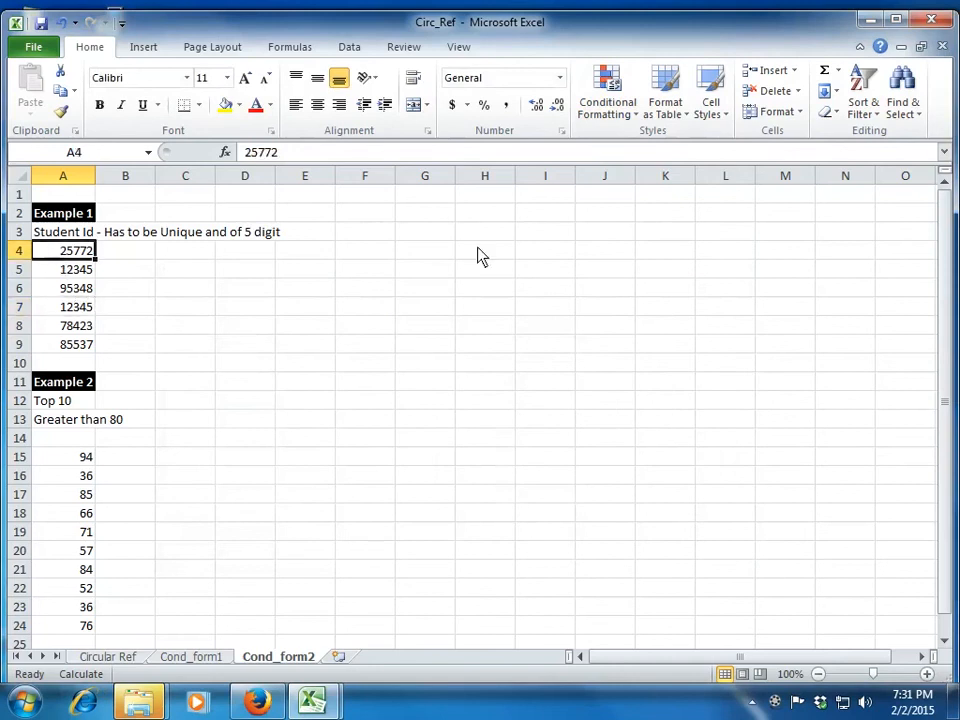
{"action": "left_click", "coordinate": [612, 108]}
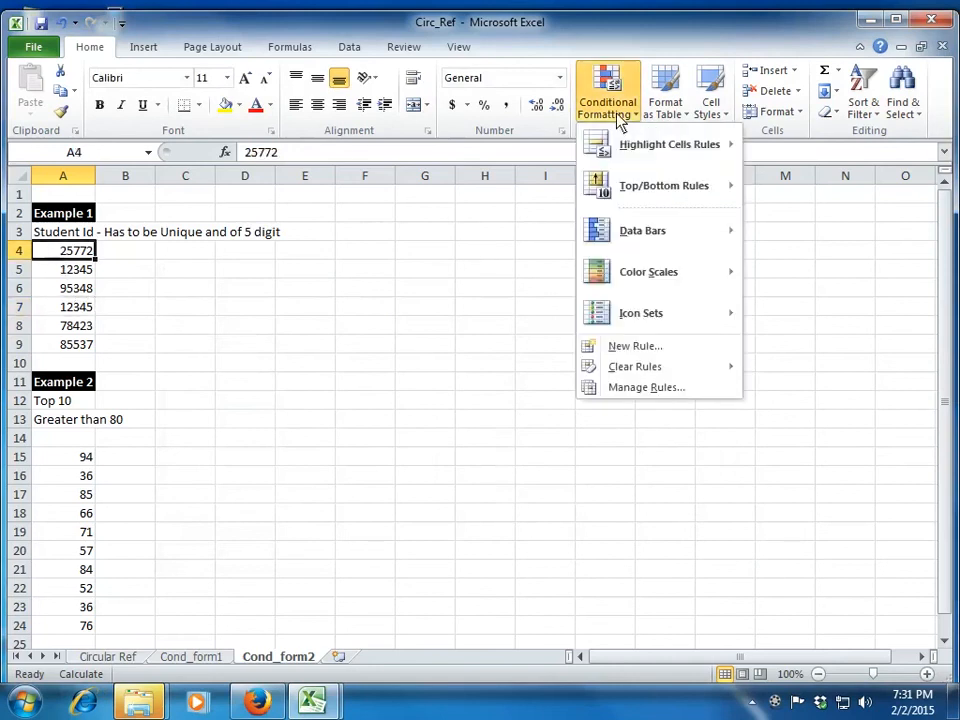
{"action": "left_click", "coordinate": [621, 388]}
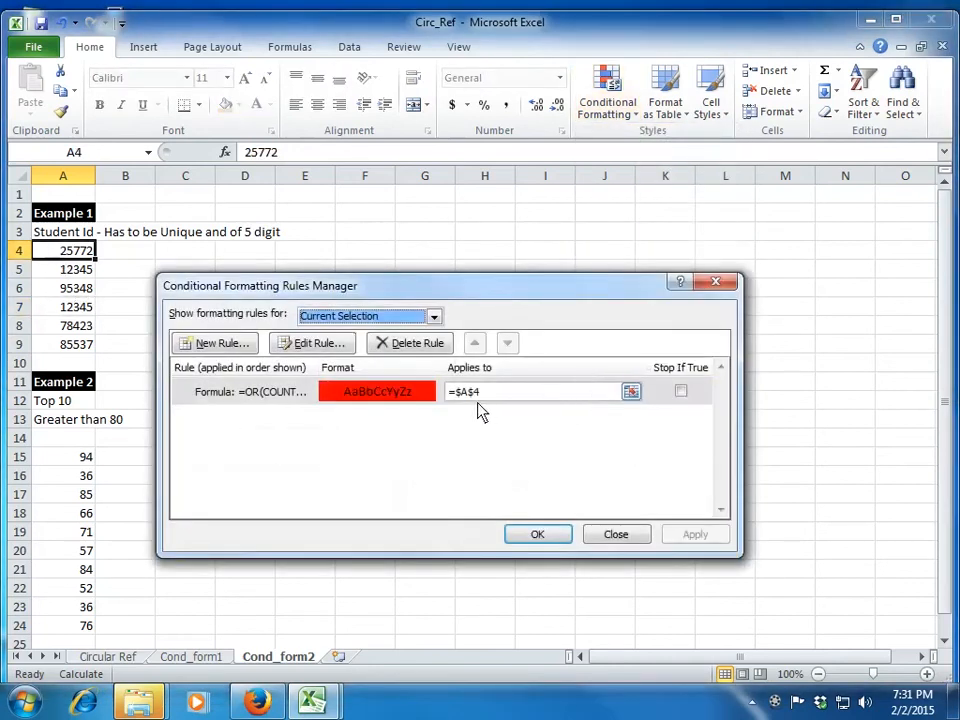
{"action": "left_click", "coordinate": [631, 391]}
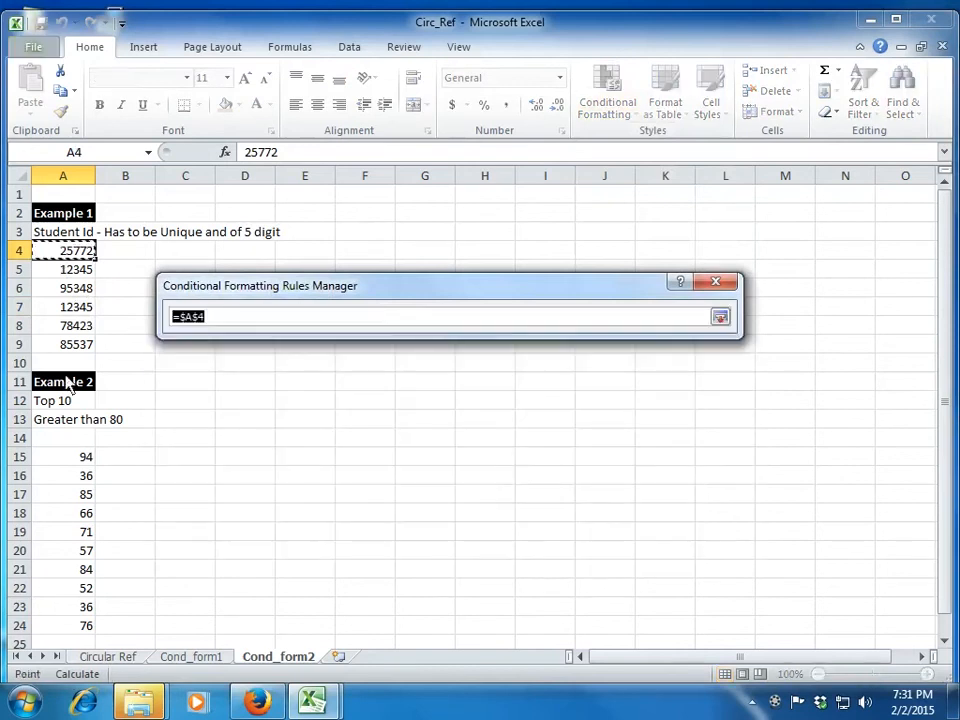
{"action": "left_click_drag", "start_coordinate": [66, 251], "coordinate": [80, 344]}
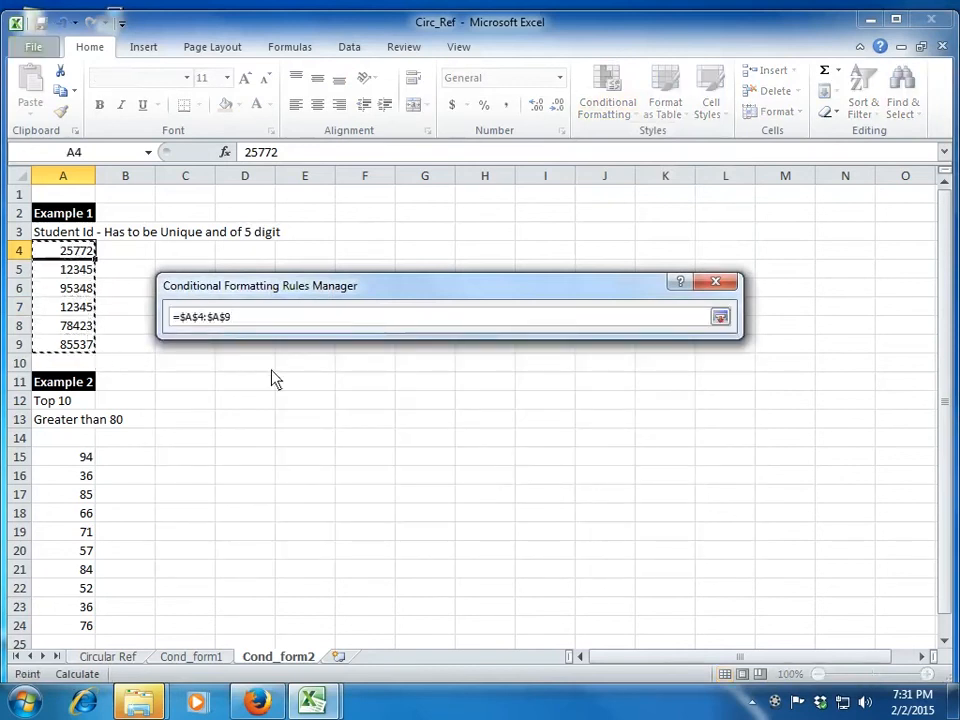
{"action": "left_click", "coordinate": [720, 317]}
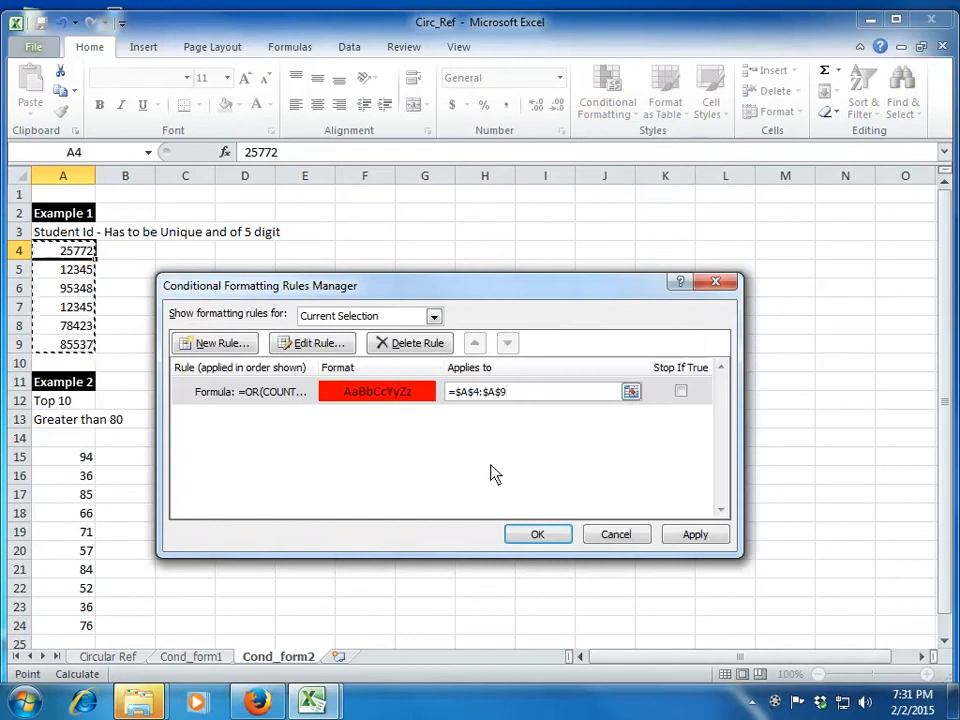
{"action": "left_click", "coordinate": [716, 541]}
{"action": "left_click", "coordinate": [542, 537]}
Step: Re-enter 12345 in A7 to check the rule
{"action": "key", "text": "Down"}
{"action": "key", "text": "Down"}
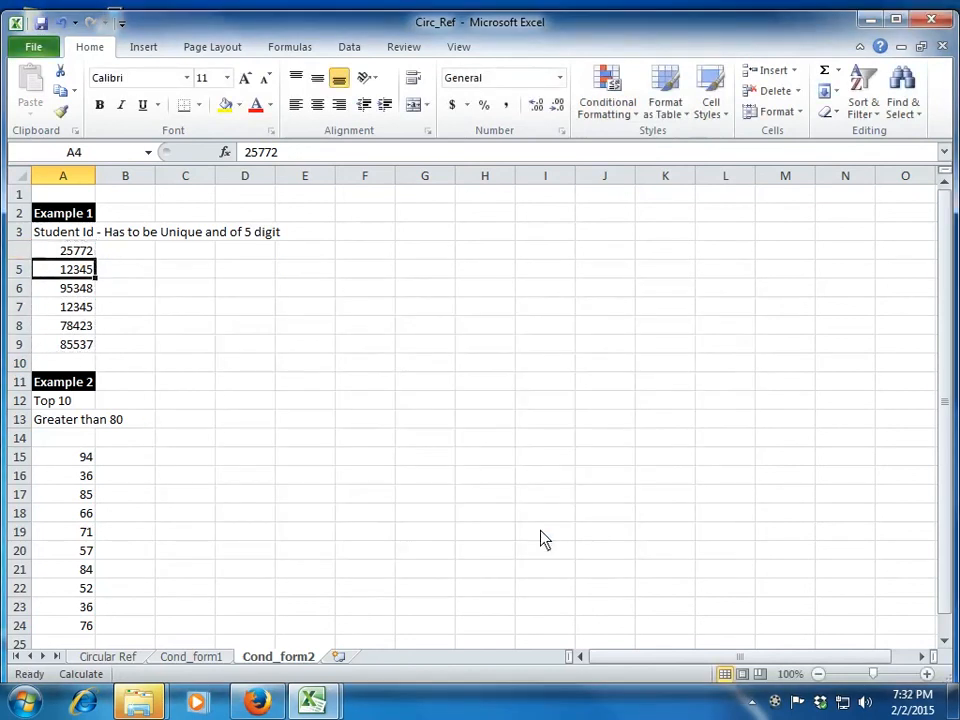
{"action": "key", "text": "Up"}
{"action": "key", "text": "Up"}
{"action": "key", "text": "Down"}
{"action": "key", "text": "Down"}
{"action": "key", "text": "Down"}
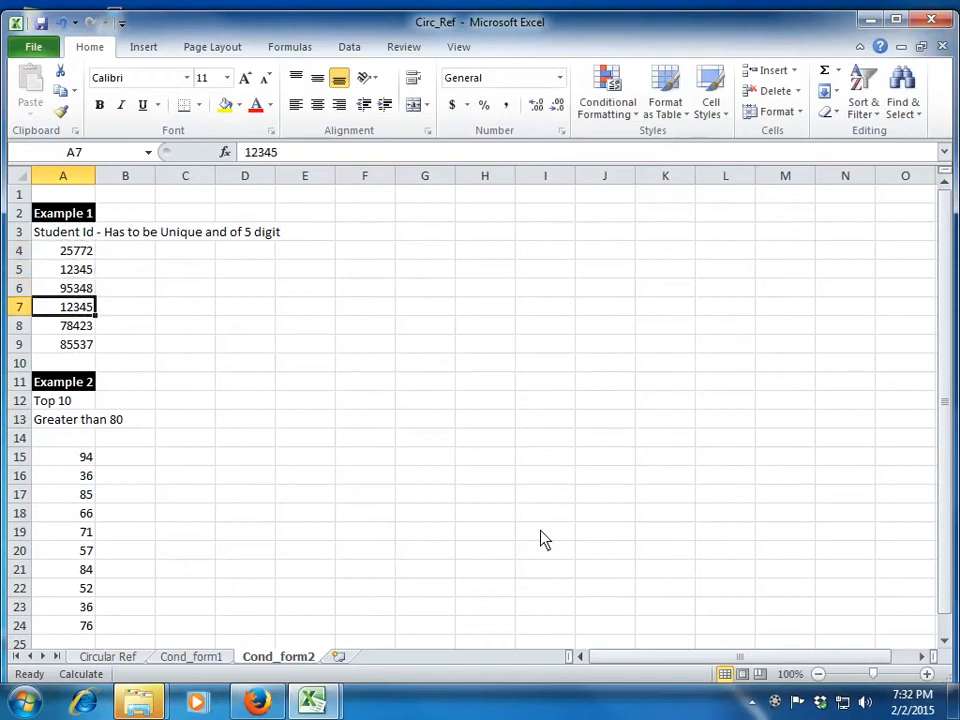
{"action": "type", "text": "12345"}
{"action": "key", "text": "Return"}
{"action": "key", "text": "Up"}
Step: Delete the redundant rule covering only $A$5:$A$9 and apply the change
{"action": "left_click", "coordinate": [610, 101]}
{"action": "left_click", "coordinate": [678, 392]}
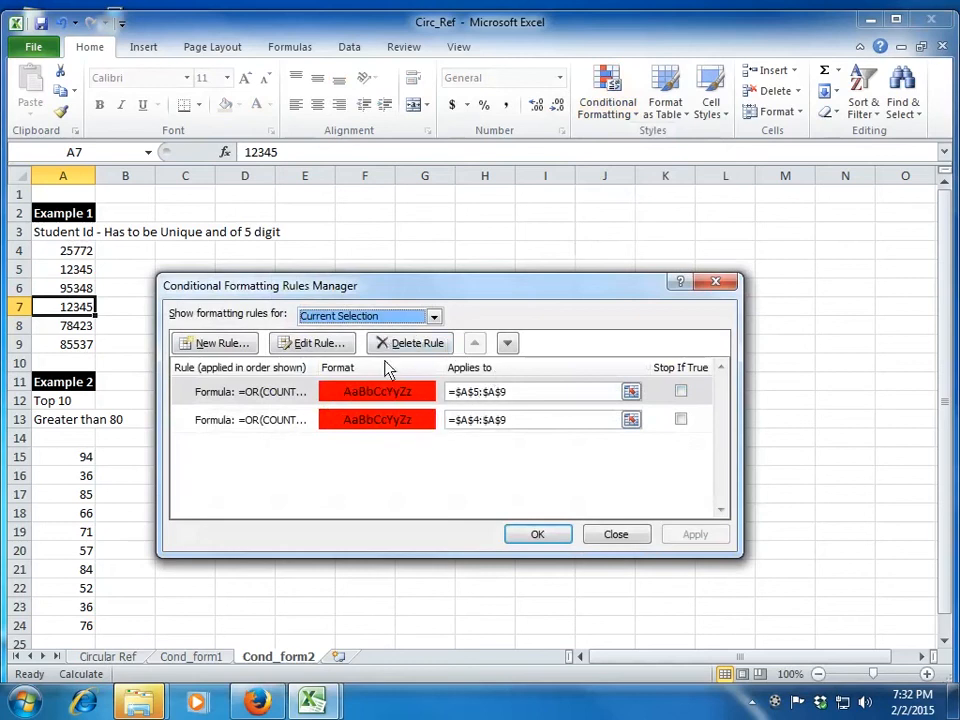
{"action": "left_click", "coordinate": [315, 390]}
{"action": "left_click", "coordinate": [414, 344]}
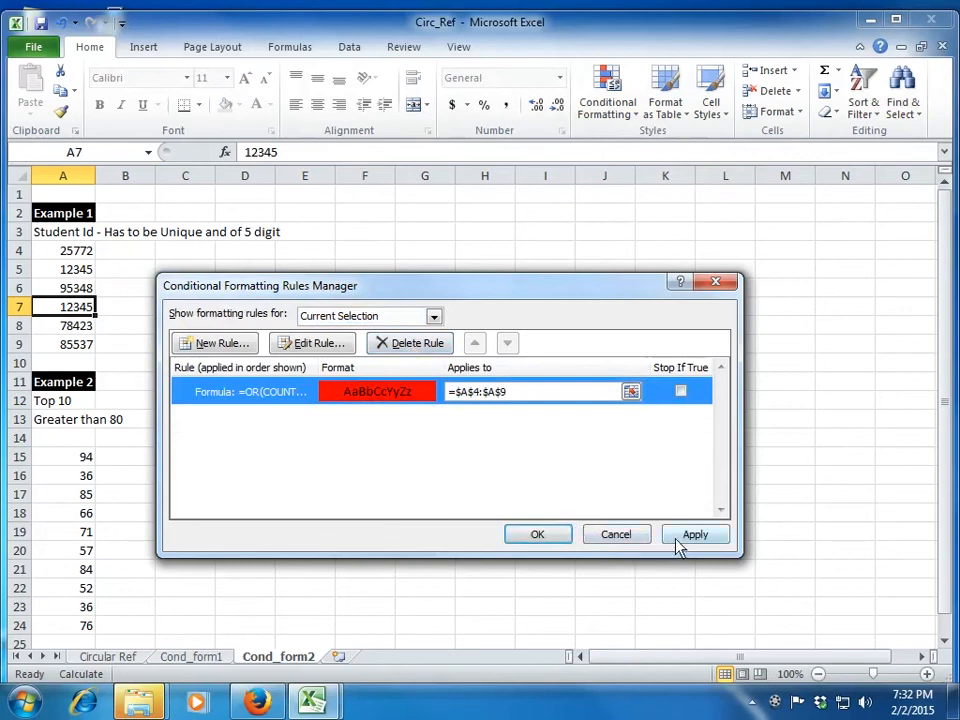
{"action": "left_click", "coordinate": [678, 540]}
{"action": "left_click", "coordinate": [553, 543]}
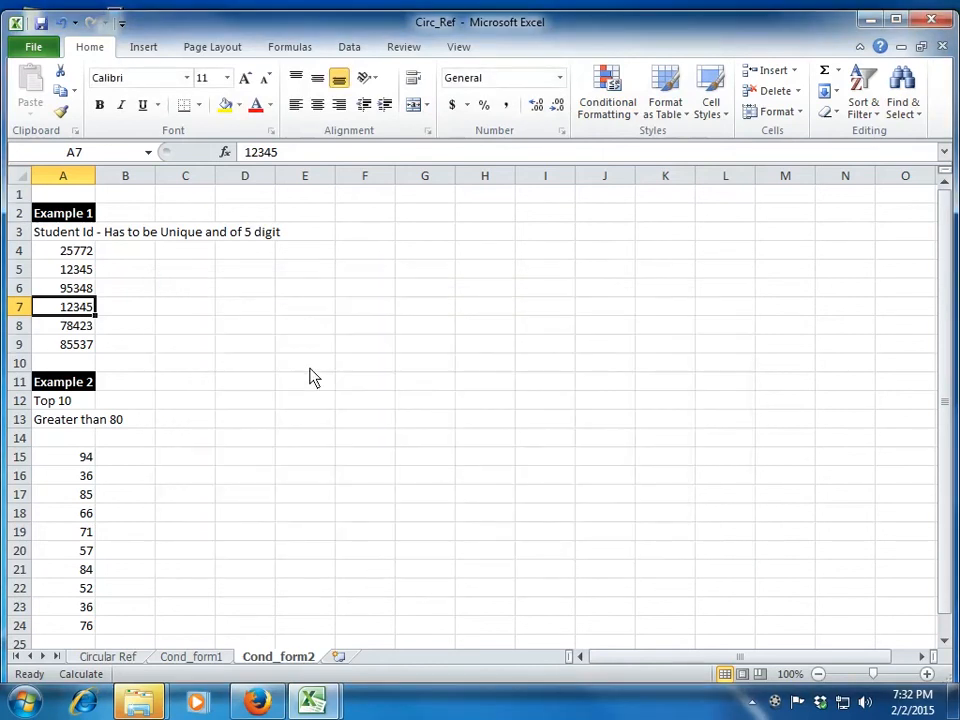
Step: Edit the ID rule with F4 so the COUNTIF criterion and LEN argument use relative A4
{"action": "type", "text": "12345"}
{"action": "key", "text": "Return"}
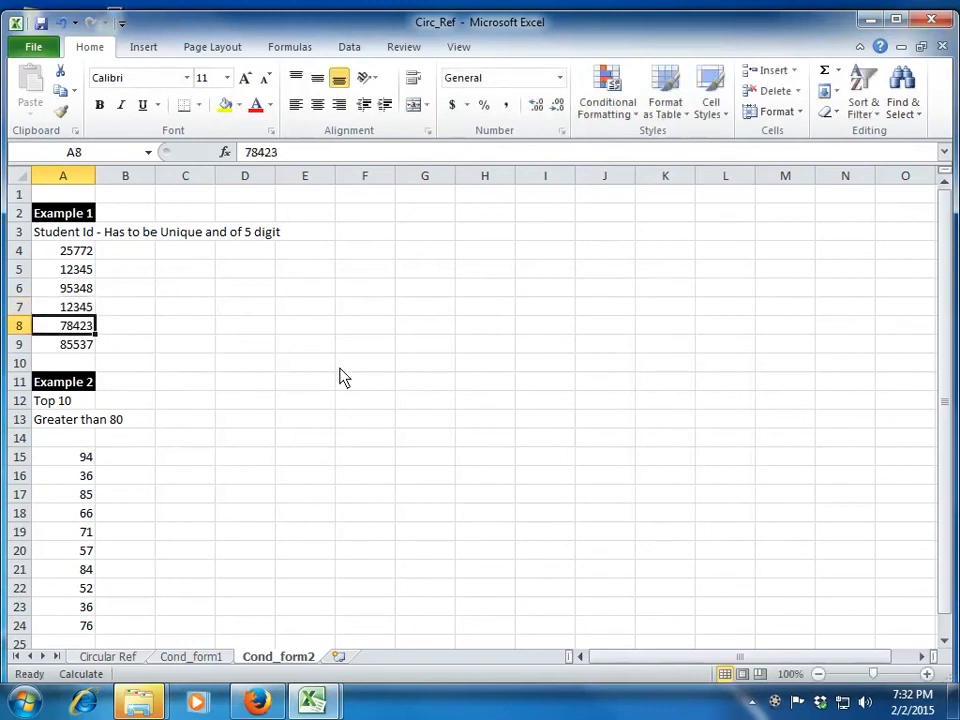
{"action": "left_click", "coordinate": [612, 108]}
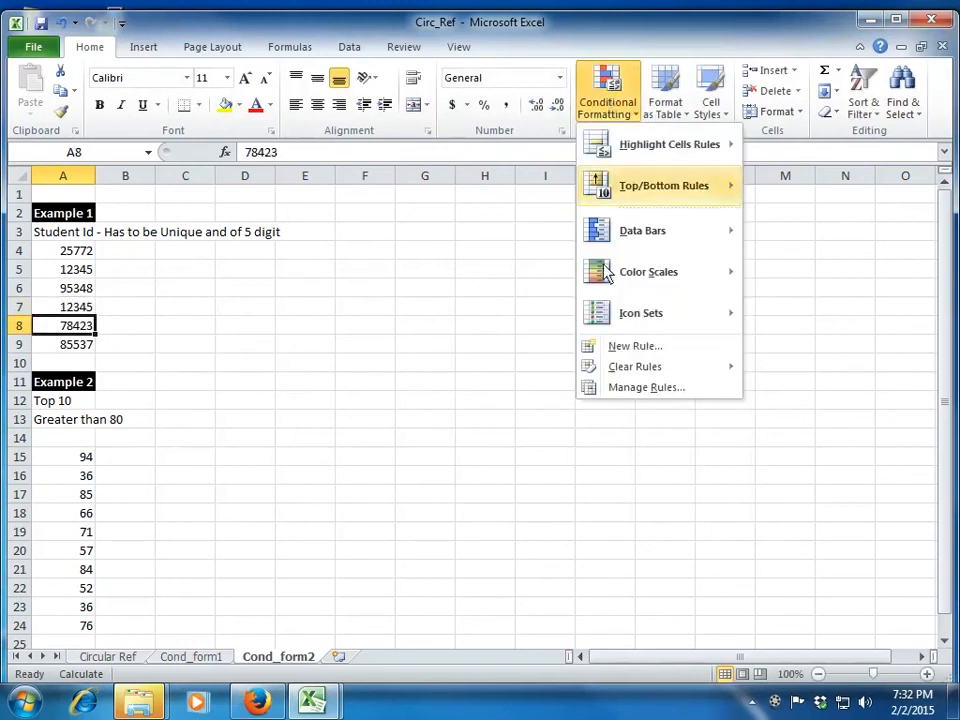
{"action": "left_click", "coordinate": [662, 389]}
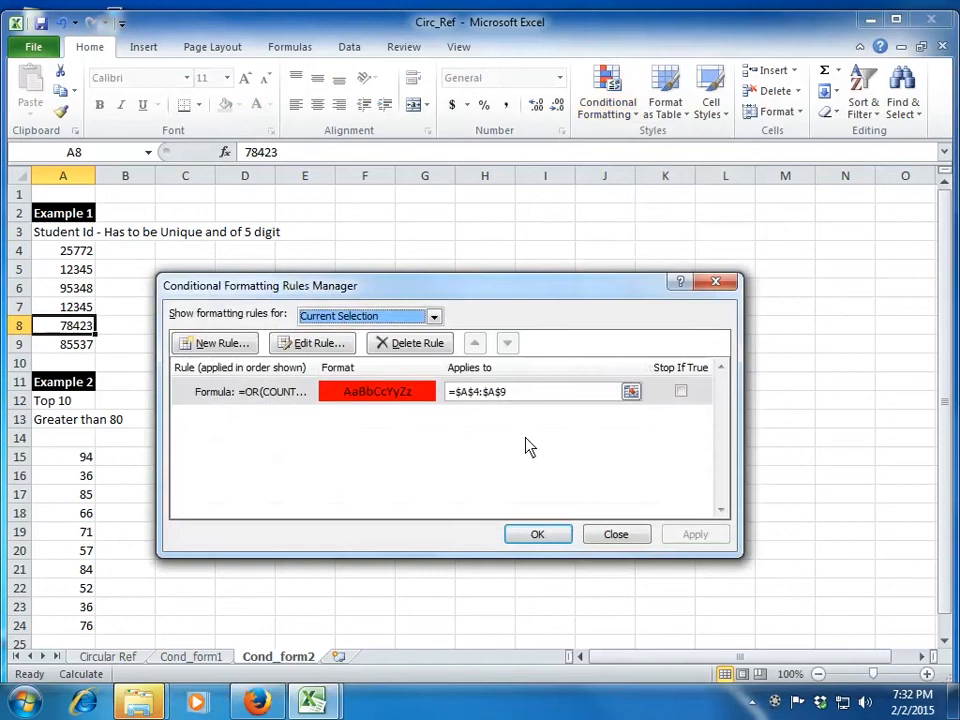
{"action": "left_click", "coordinate": [315, 343]}
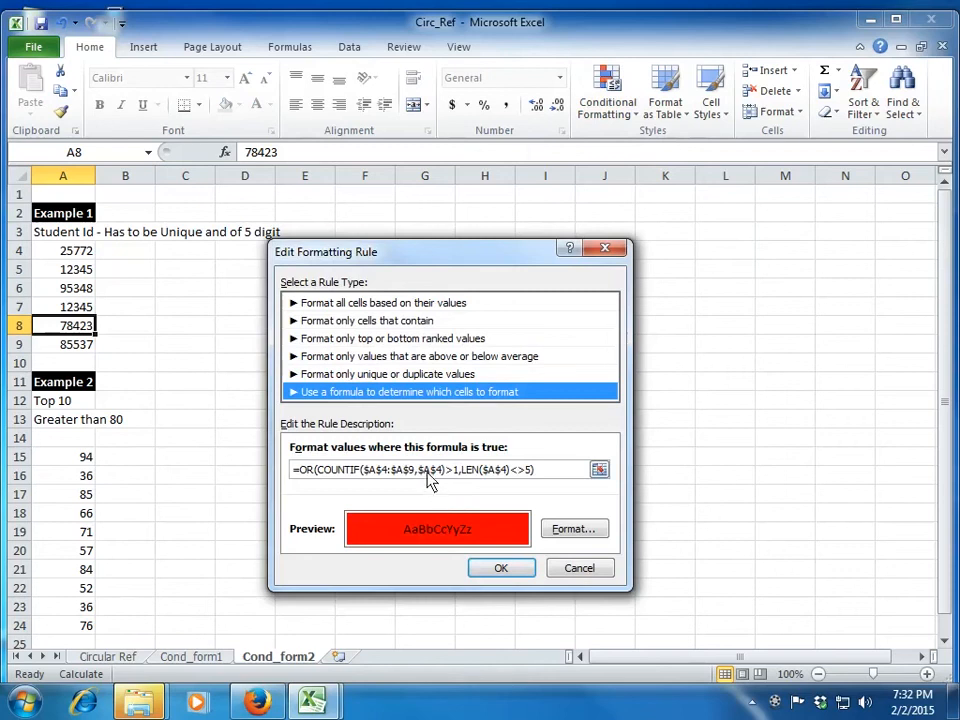
{"action": "left_click", "coordinate": [441, 476]}
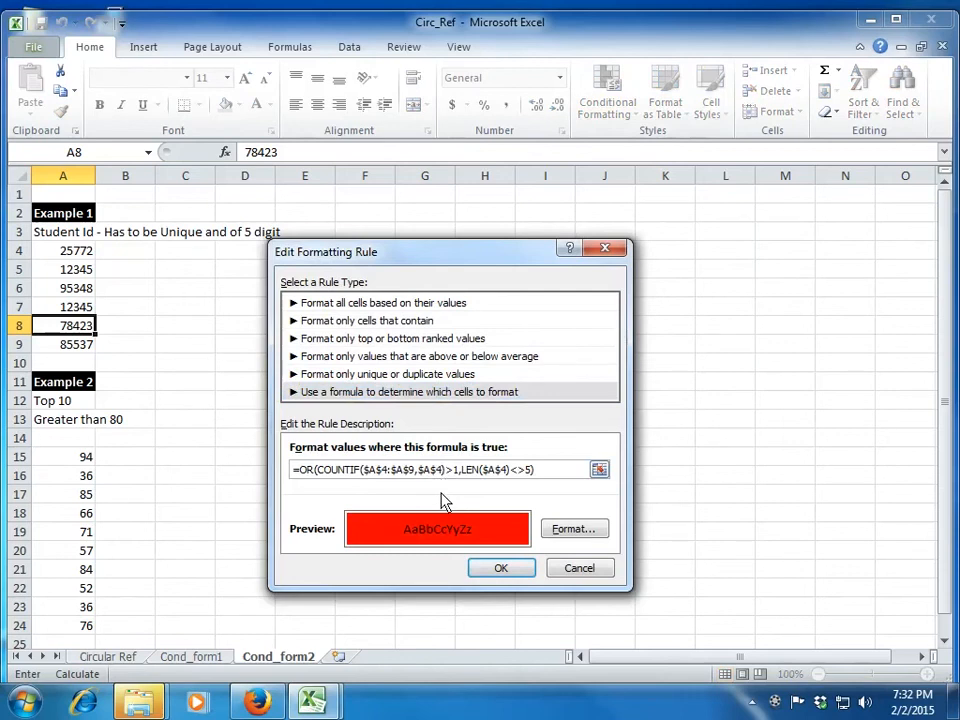
{"action": "key", "text": "F4"}
{"action": "key", "text": "F4"}
{"action": "key", "text": "F4"}
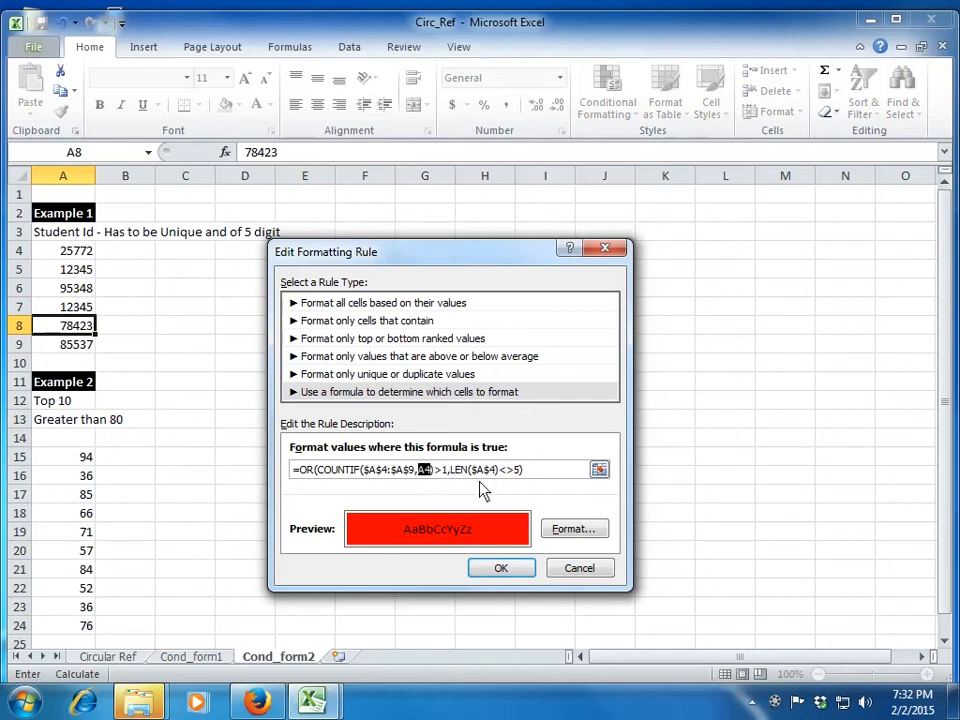
{"action": "double_click", "coordinate": [489, 474]}
{"action": "key", "text": "F4"}
{"action": "key", "text": "F4"}
{"action": "key", "text": "F4"}
{"action": "left_click", "coordinate": [501, 568]}
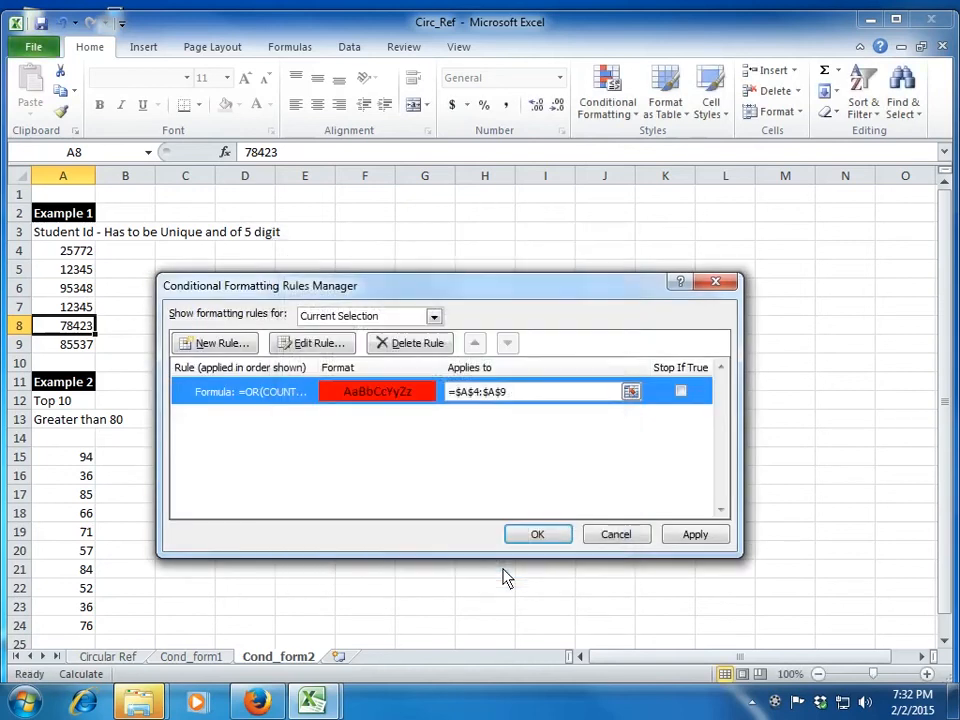
{"action": "left_click", "coordinate": [683, 540]}
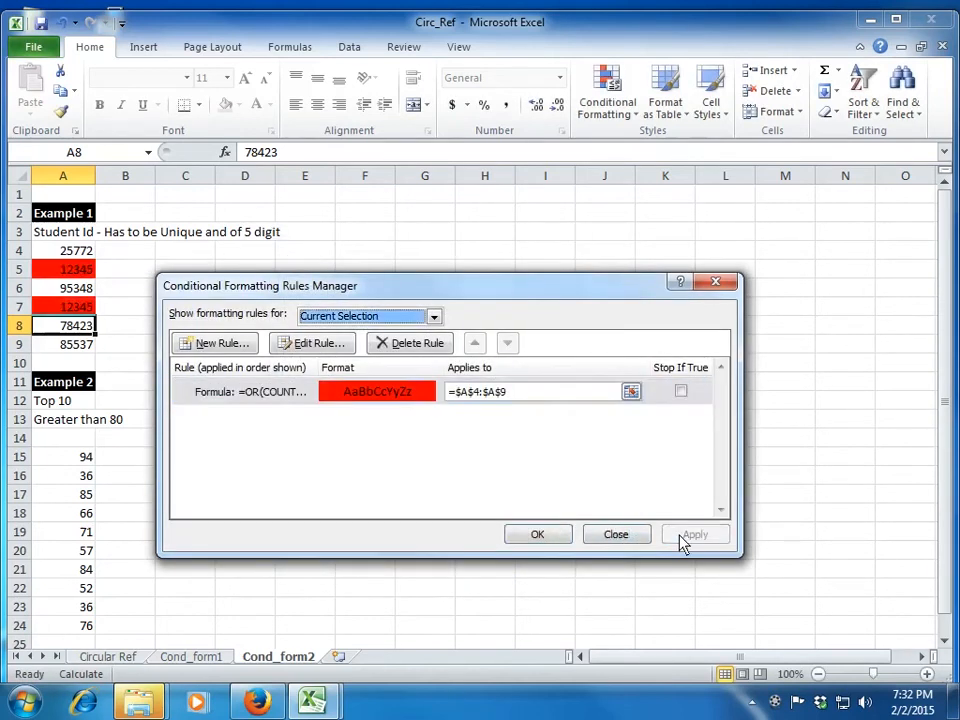
{"action": "left_click", "coordinate": [552, 541]}
Step: Test the rule by entering 4567, then the six-digit 654789, in A7
{"action": "left_click", "coordinate": [135, 276]}
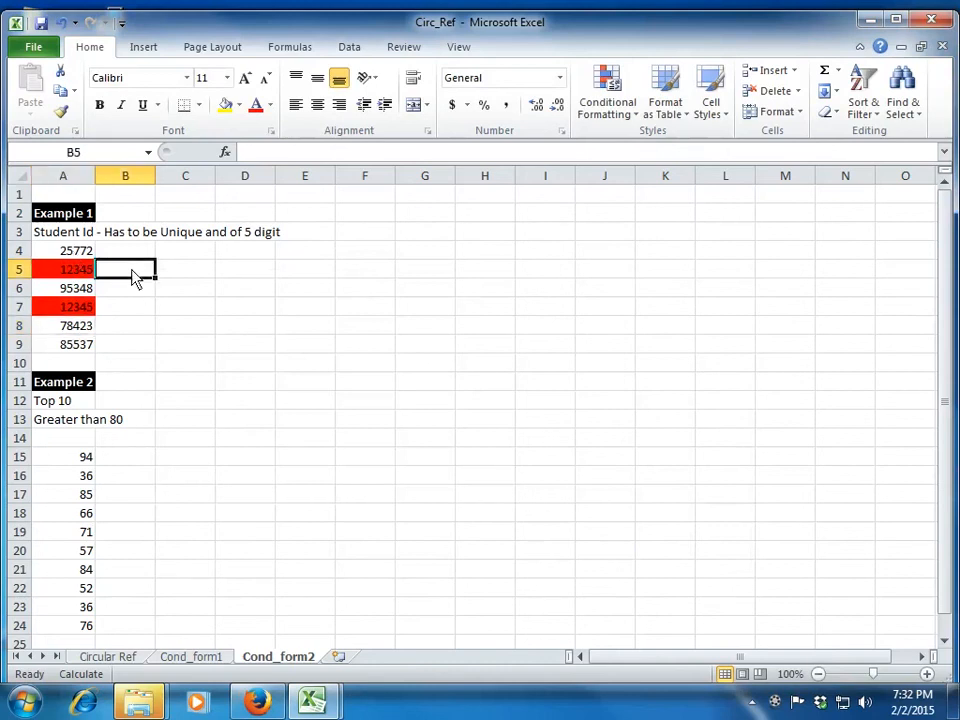
{"action": "key", "text": "Left"}
{"action": "key", "text": "Up"}
{"action": "key", "text": "Down"}
{"action": "key", "text": "Down"}
{"action": "key", "text": "Down"}
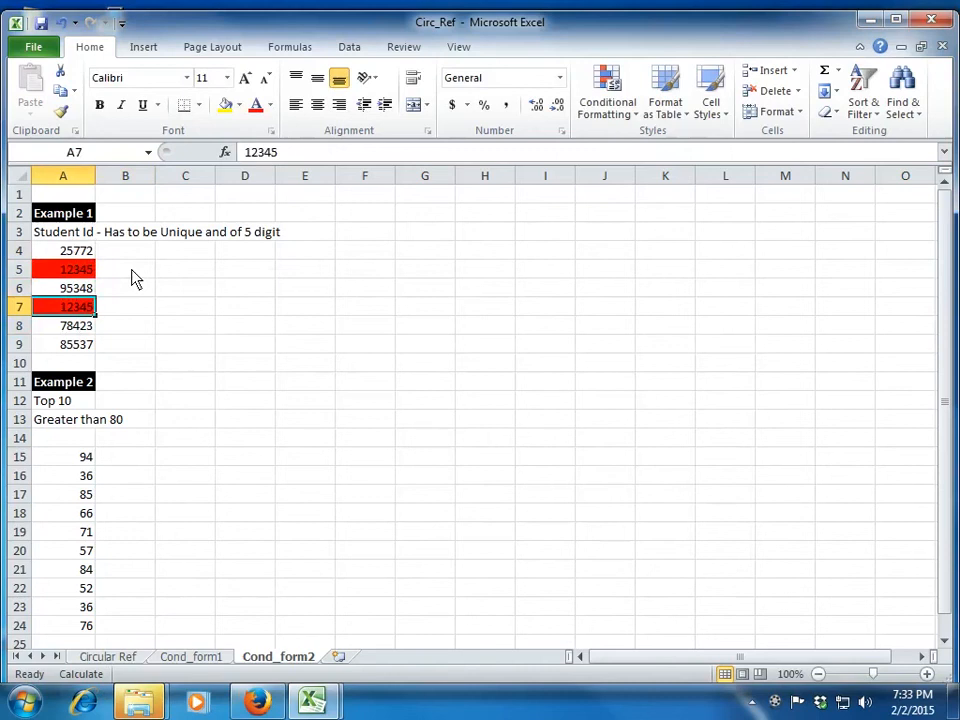
{"action": "type", "text": "4567"}
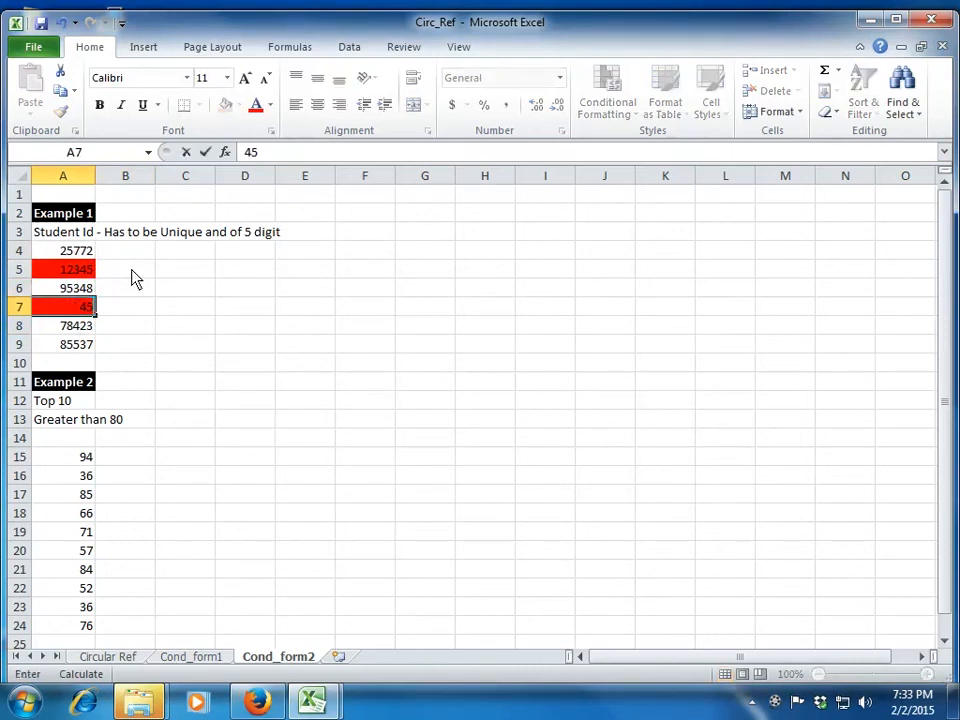
{"action": "key", "text": "Return"}
{"action": "key", "text": "Up"}
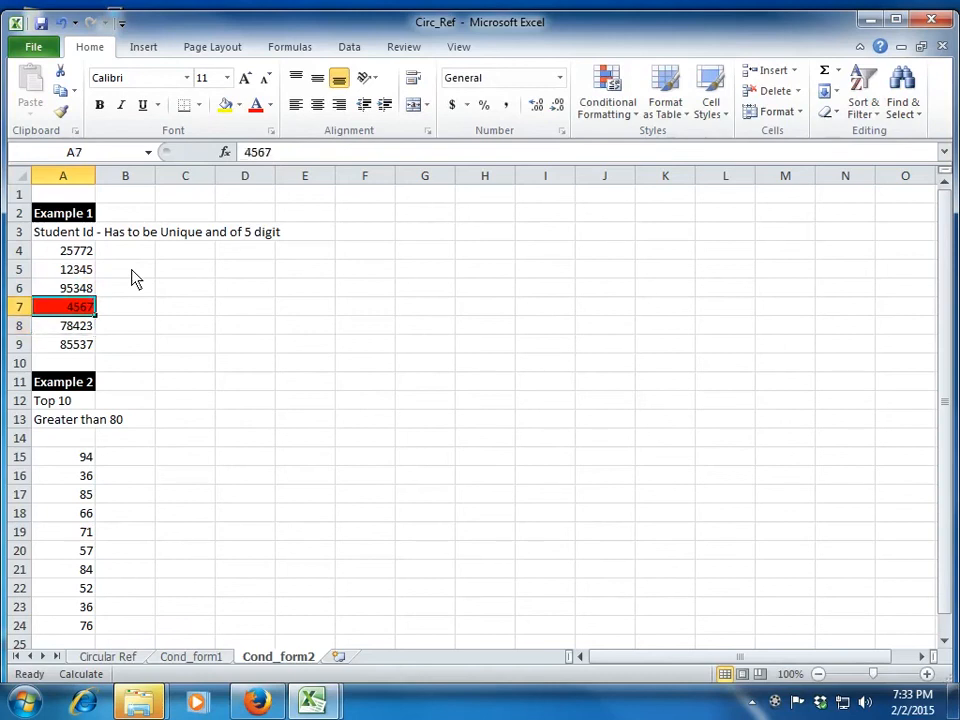
{"action": "type", "text": "654789"}
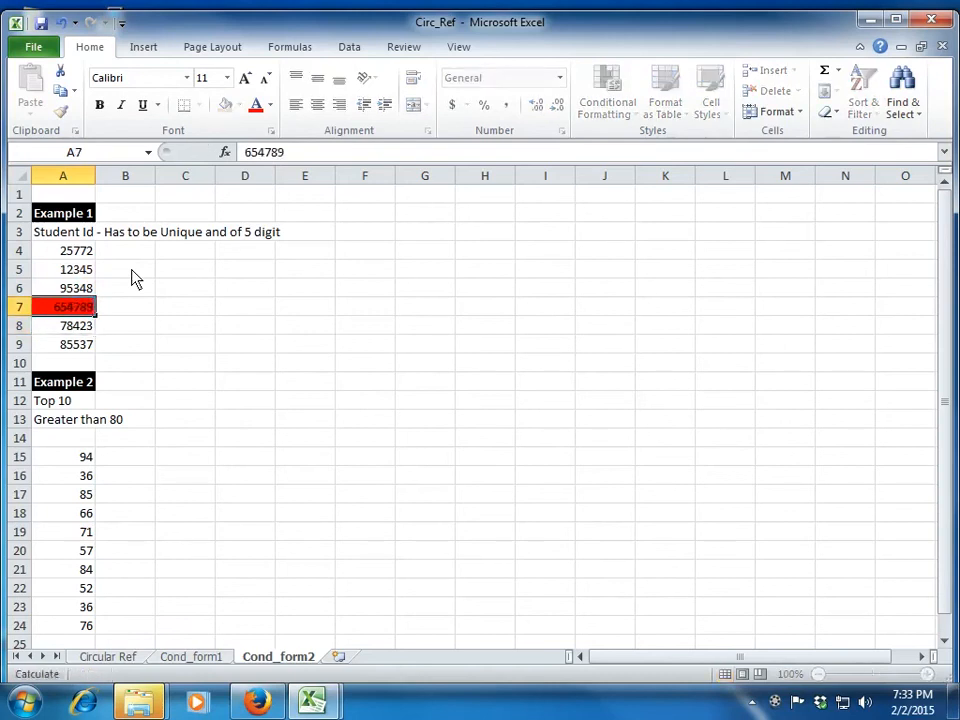
{"action": "key", "text": "Return"}
{"action": "key", "text": "Up"}
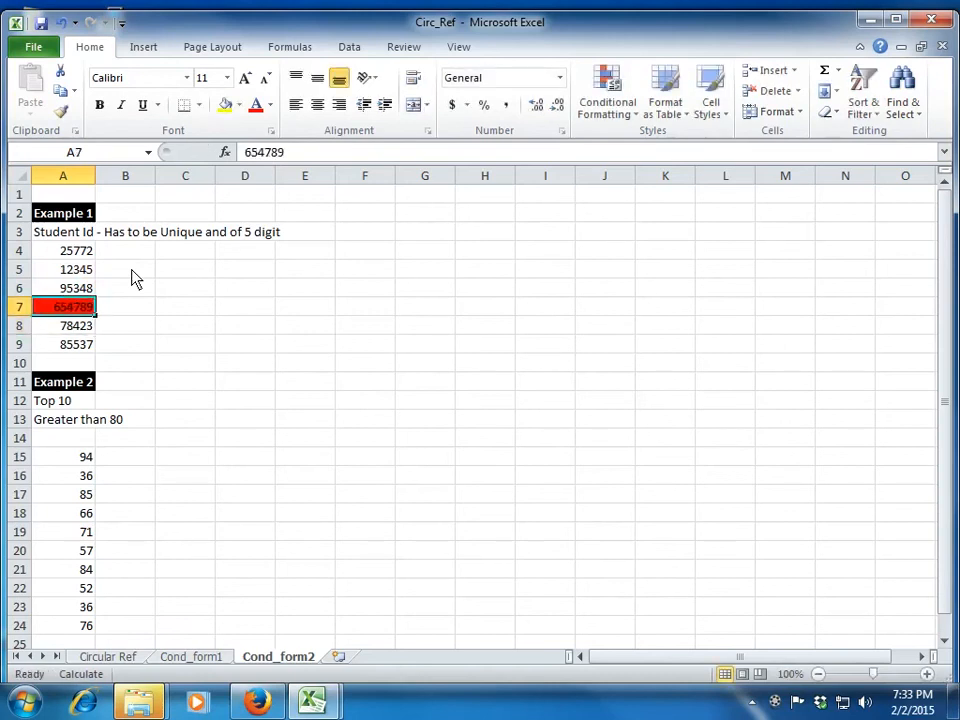
{"action": "key", "text": "Up"}
{"action": "key", "text": "Up"}
{"action": "key", "text": "Up"}
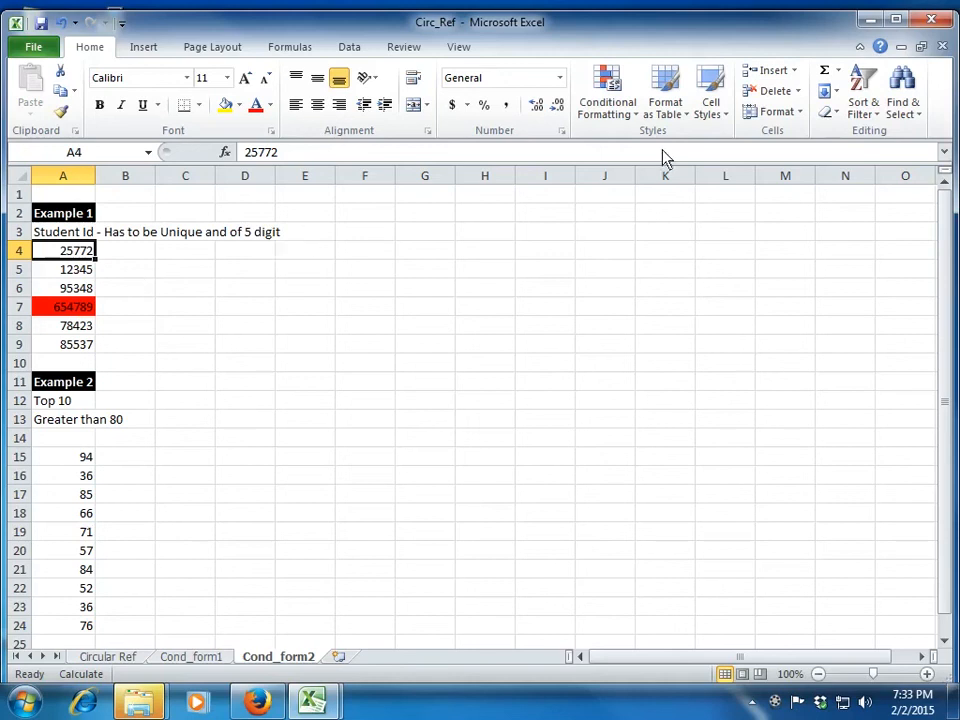
Step: Open a new conditional formatting rule and cancel it without changes
{"action": "left_click", "coordinate": [608, 110]}
{"action": "mouse_move", "coordinate": [647, 315]}
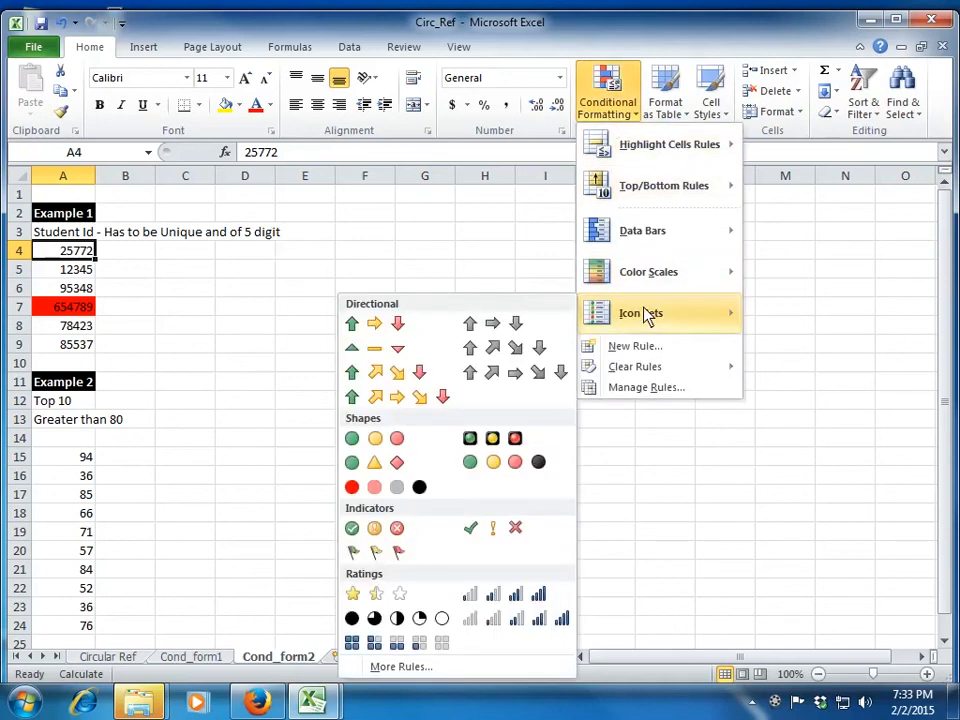
{"action": "left_click", "coordinate": [634, 348]}
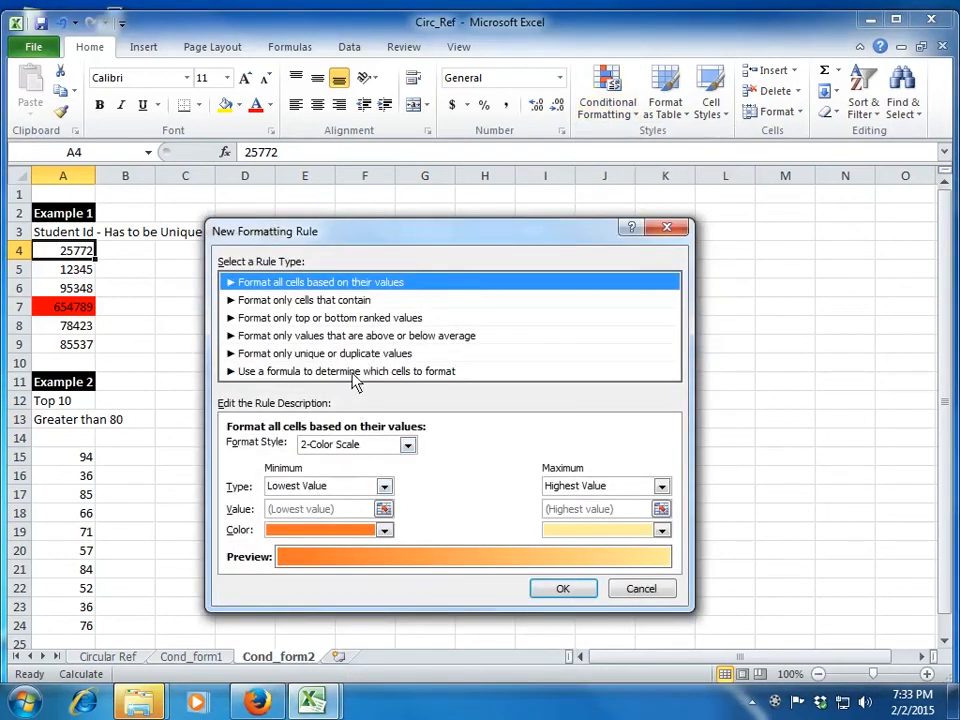
{"action": "key", "text": "Escape"}
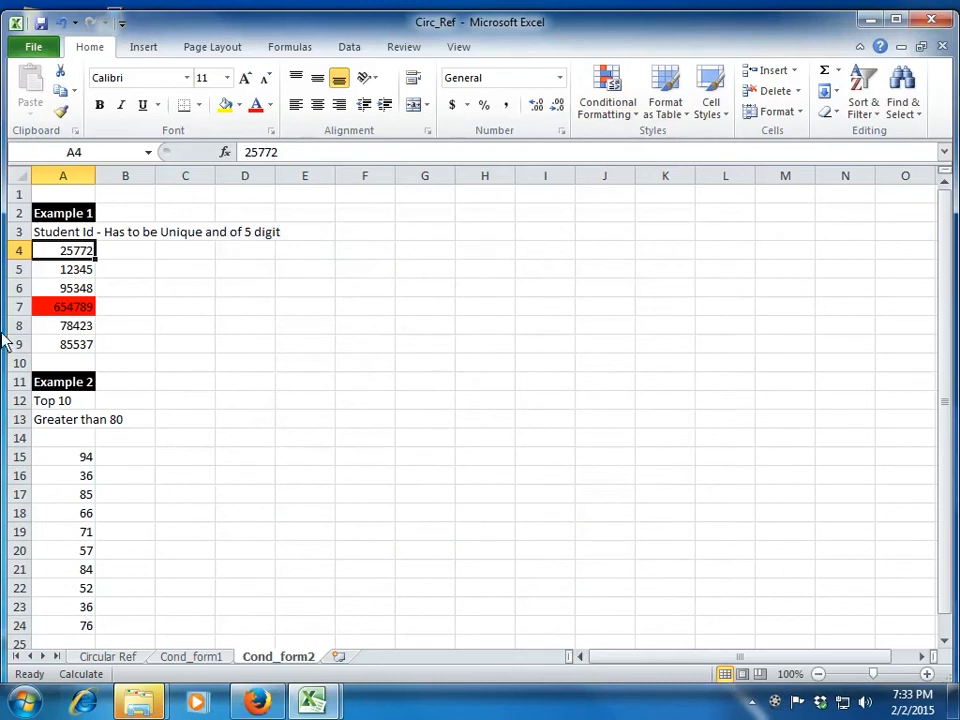
Step: Select the ten Example 2 scores in A15:A24
{"action": "scroll", "coordinate": [118, 449], "scroll_direction": "down", "scroll_amount": 1}
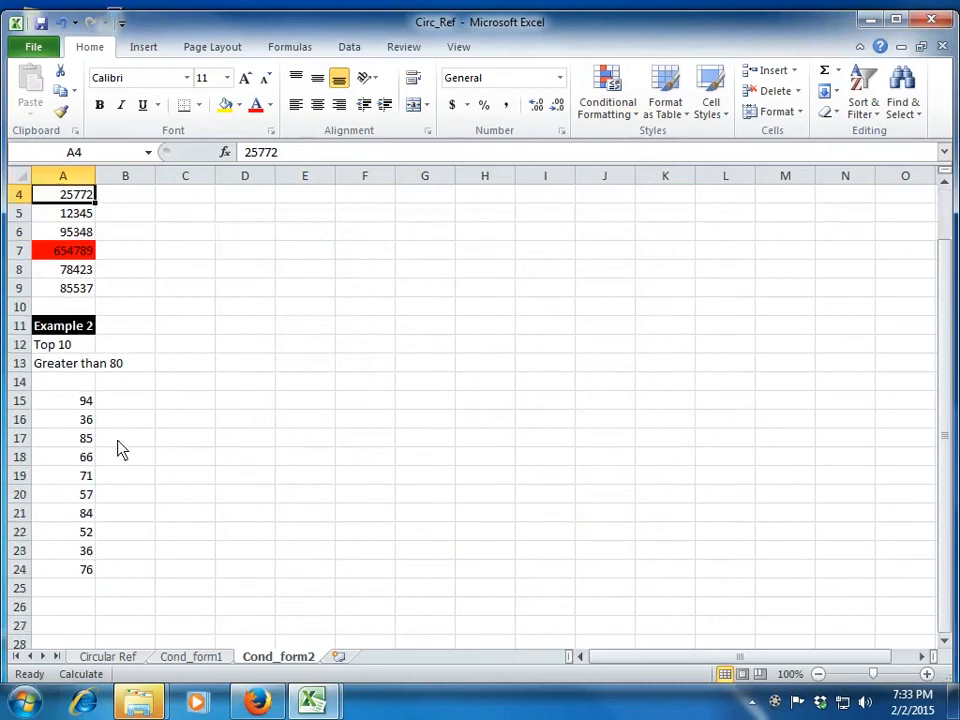
{"action": "left_click", "coordinate": [91, 347]}
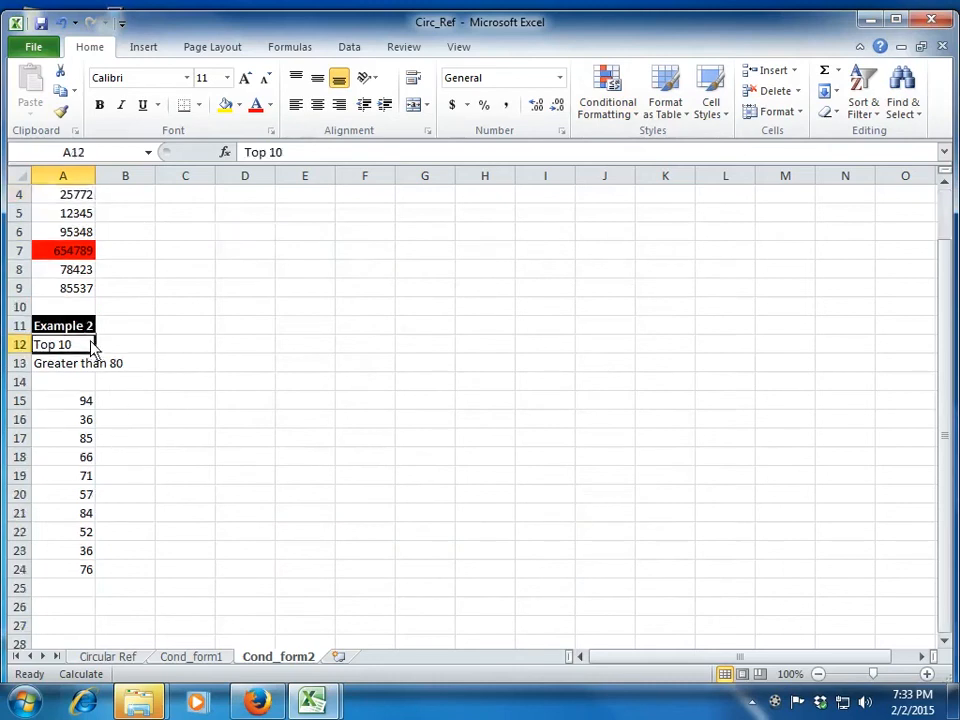
{"action": "key", "text": "Up"}
{"action": "key", "text": "Down"}
{"action": "key", "text": "Down"}
{"action": "key", "text": "Down"}
{"action": "key", "text": "Down"}
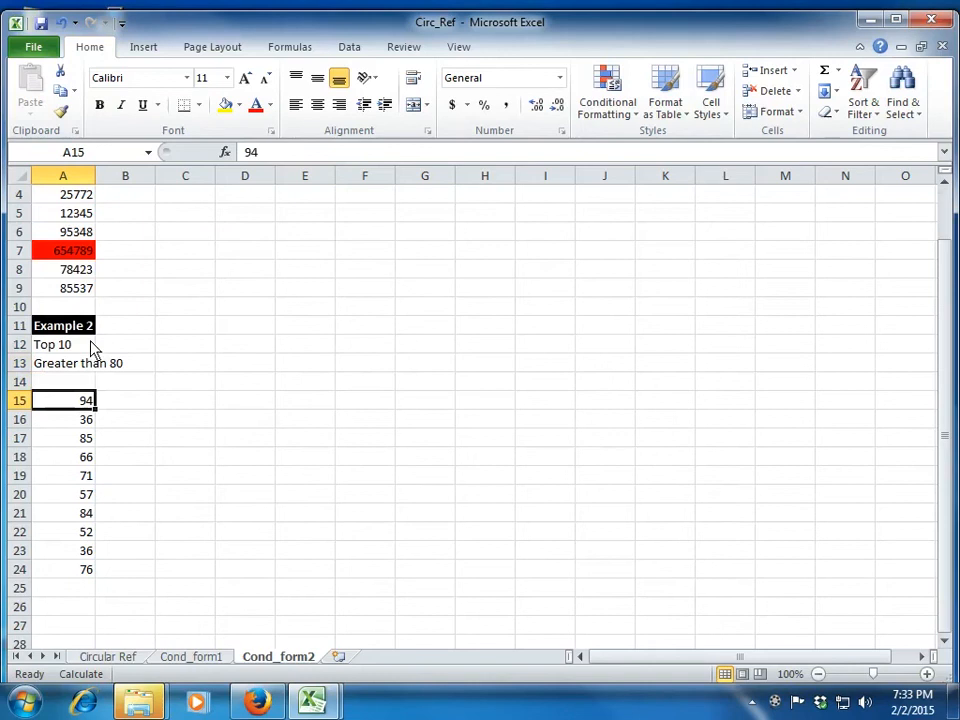
{"action": "key", "text": "ctrl+shift+Down"}
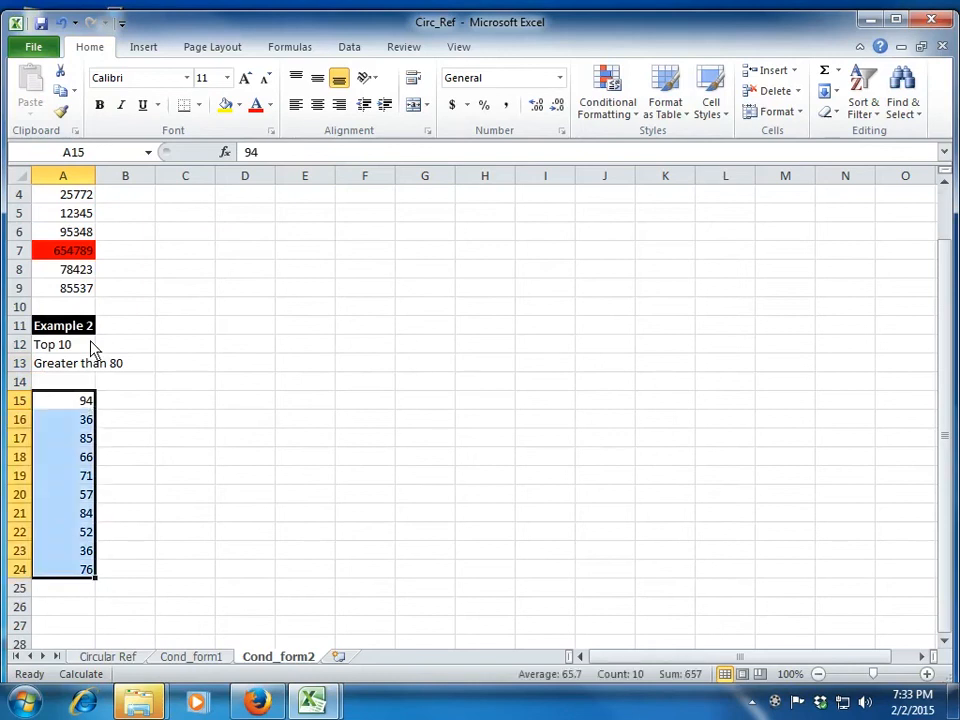
Step: Add a Top 10% rule with Light Red Fill and Dark Red Text to A15:A24, turning 94 pink
{"action": "left_click", "coordinate": [622, 112]}
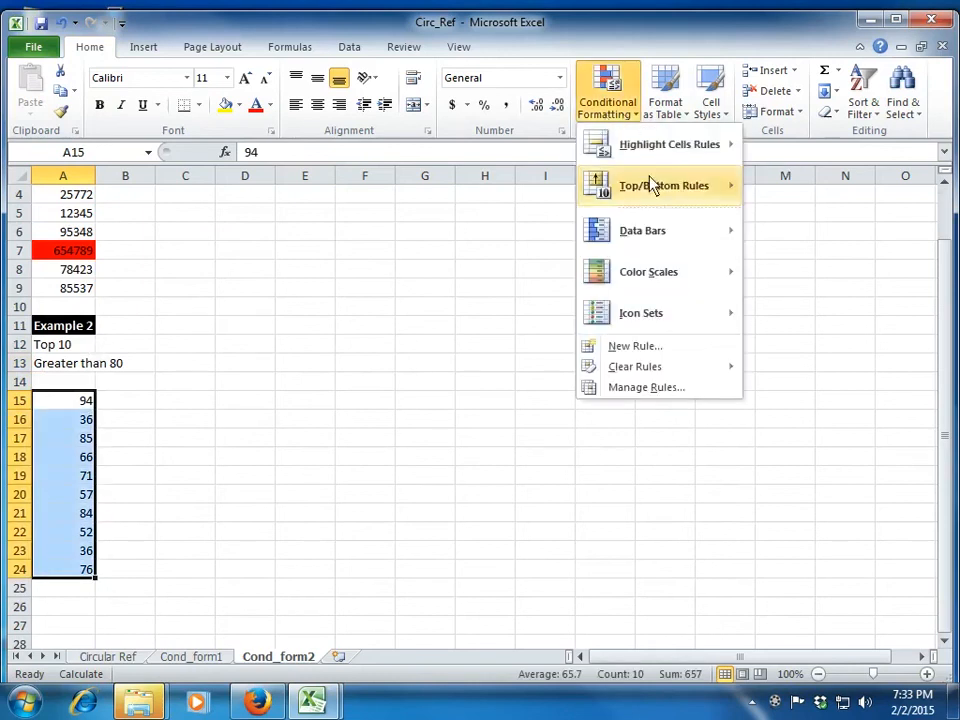
{"action": "mouse_move", "coordinate": [657, 183]}
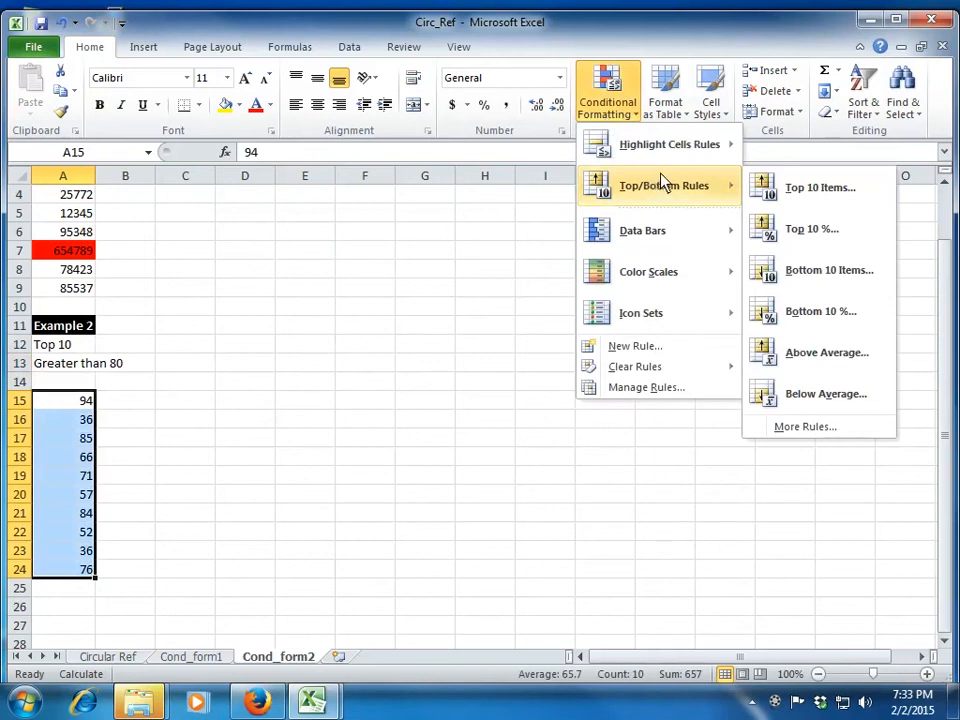
{"action": "left_click", "coordinate": [835, 230]}
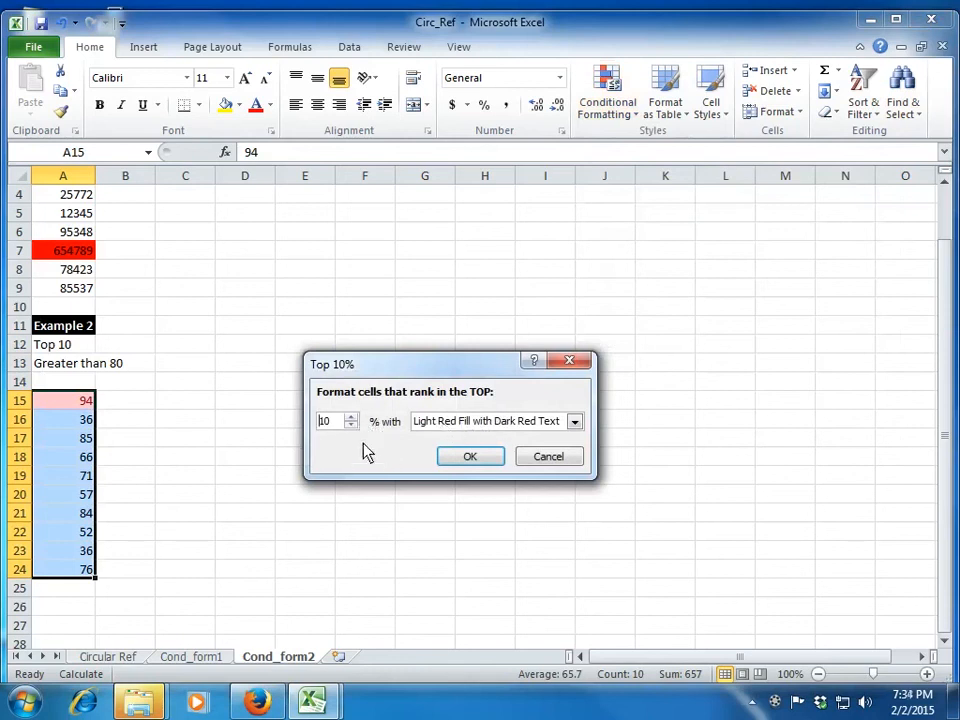
{"action": "left_click", "coordinate": [351, 417]}
{"action": "left_click", "coordinate": [351, 417]}
{"action": "left_click", "coordinate": [351, 417]}
{"action": "left_click", "coordinate": [484, 460]}
{"action": "left_click", "coordinate": [364, 495]}
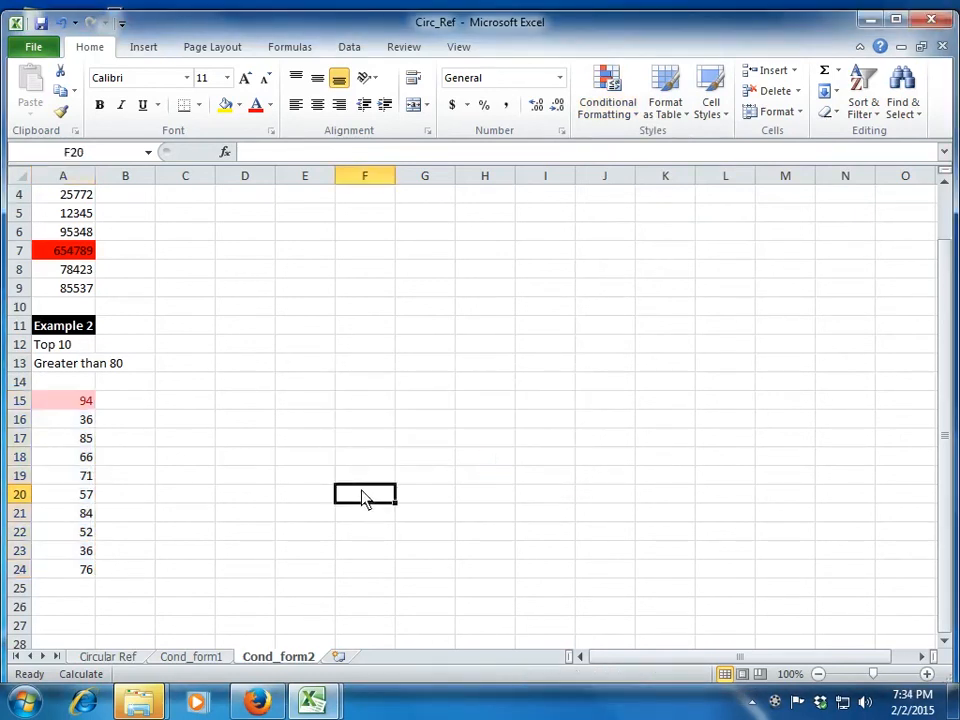
Step: Select the score range A15:A24, starting from cell A15
{"action": "left_click", "coordinate": [85, 401]}
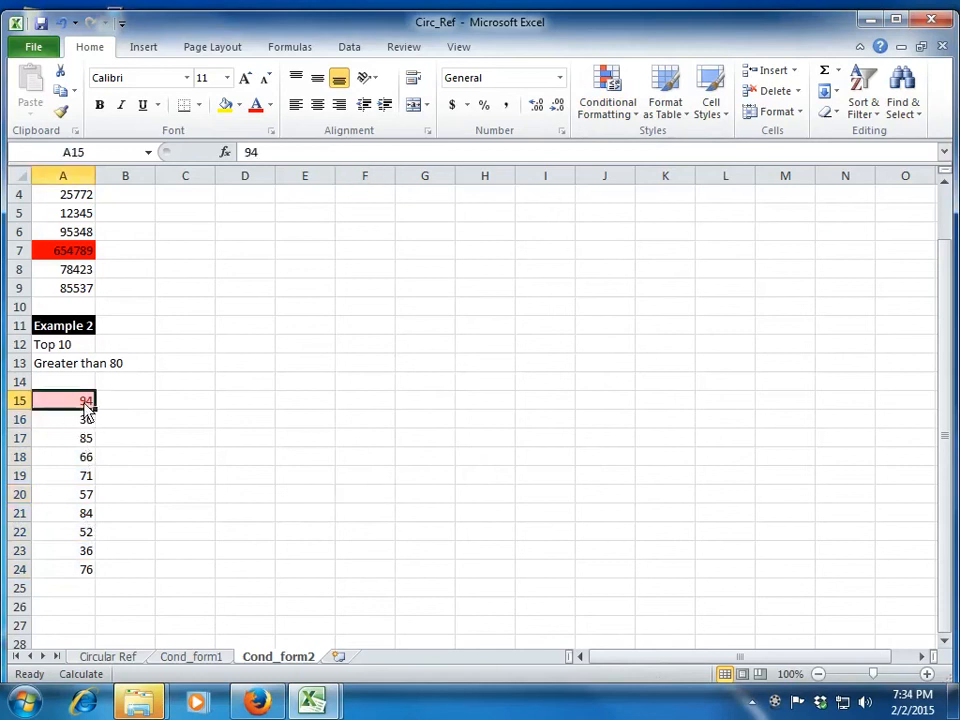
{"action": "key", "text": "Down"}
{"action": "key", "text": "Down"}
{"action": "key", "text": "Down"}
{"action": "key", "text": "Down"}
{"action": "key", "text": "Down"}
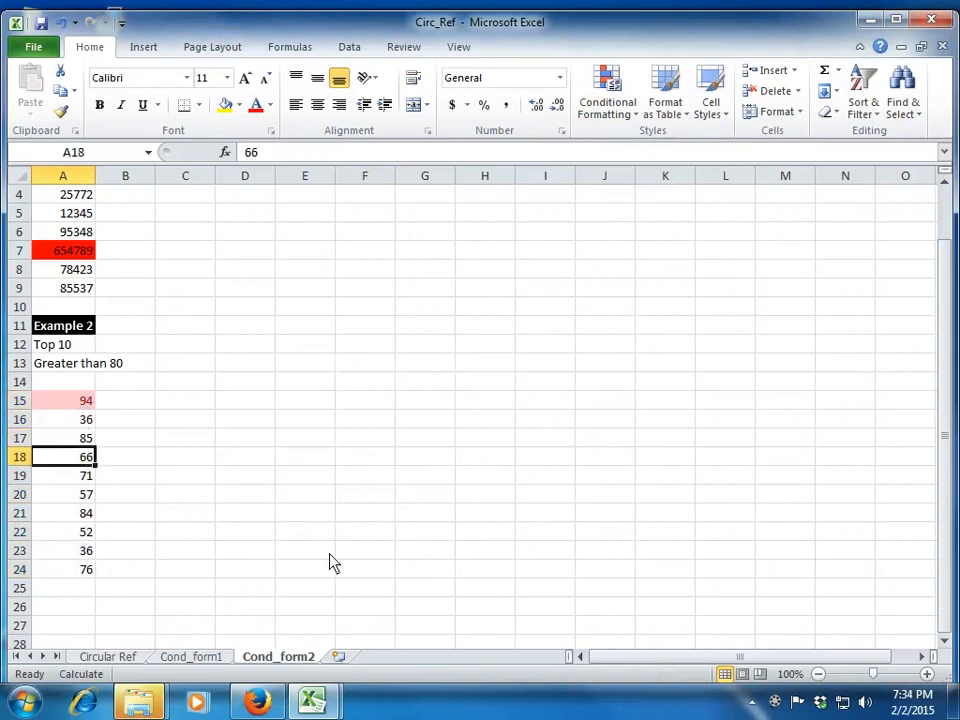
{"action": "key", "text": "Up"}
{"action": "key", "text": "Up"}
{"action": "key", "text": "Up"}
{"action": "key", "text": "Up"}
{"action": "key", "text": "Up"}
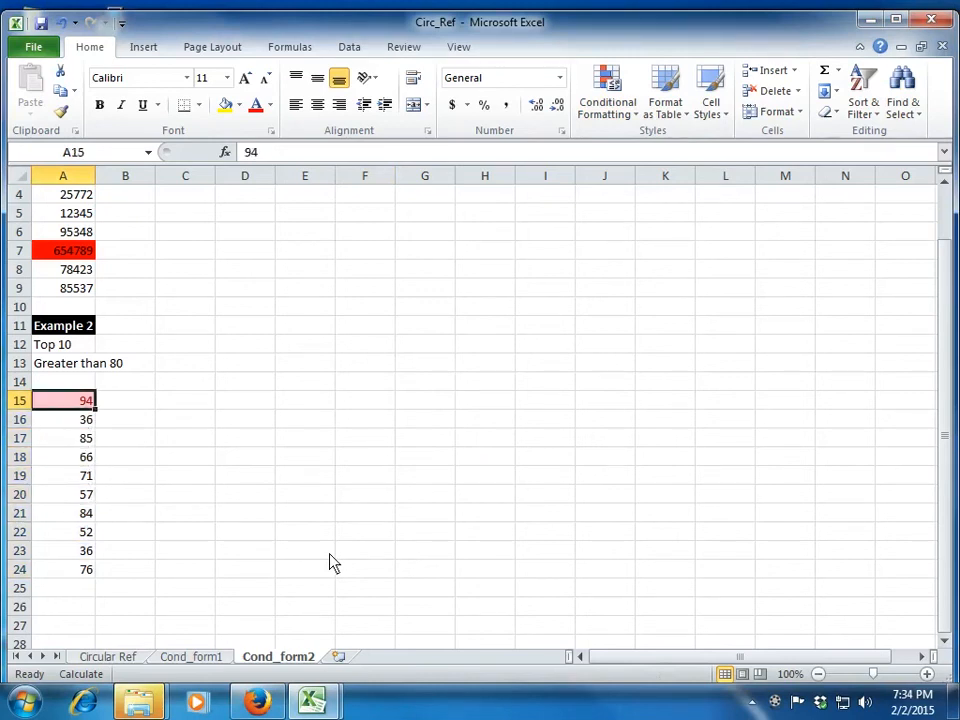
{"action": "left_click", "coordinate": [600, 105]}
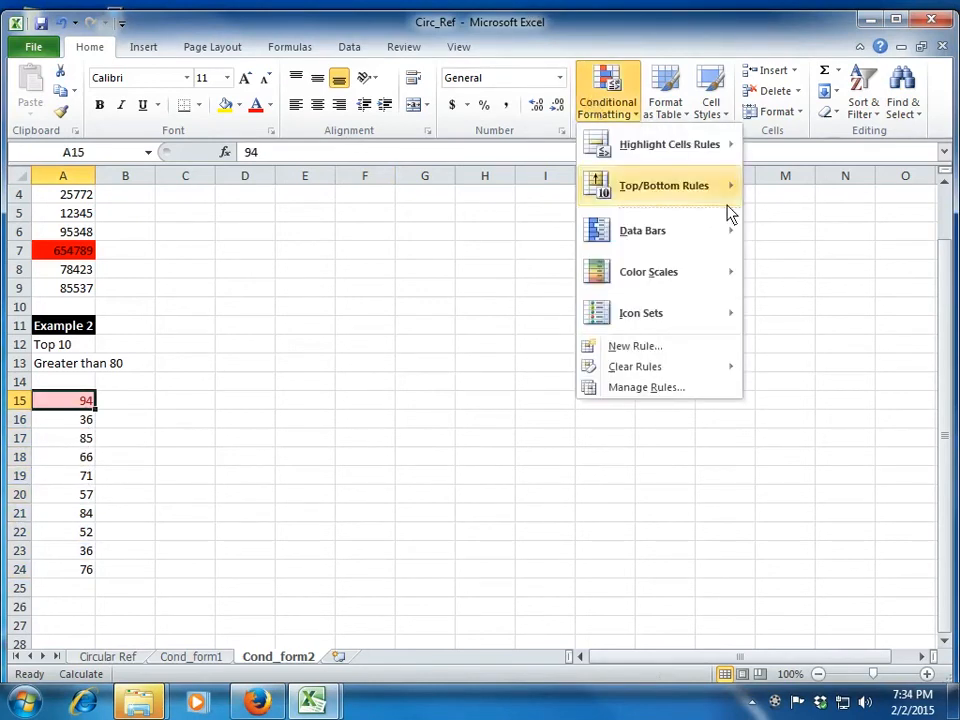
{"action": "mouse_move", "coordinate": [716, 206]}
{"action": "key", "text": "Escape"}
{"action": "key", "text": "Escape"}
{"action": "key", "text": "ctrl+shift+Down"}
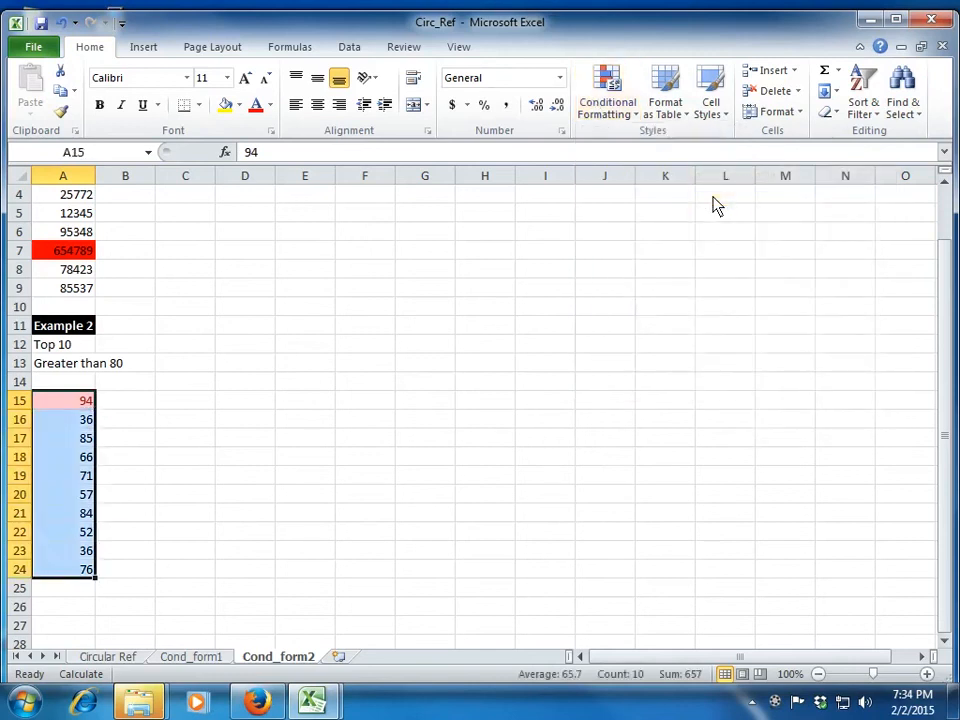
Step: Start a Greater Than highlight rule with a threshold of 80
{"action": "left_click", "coordinate": [610, 105]}
{"action": "mouse_move", "coordinate": [690, 190]}
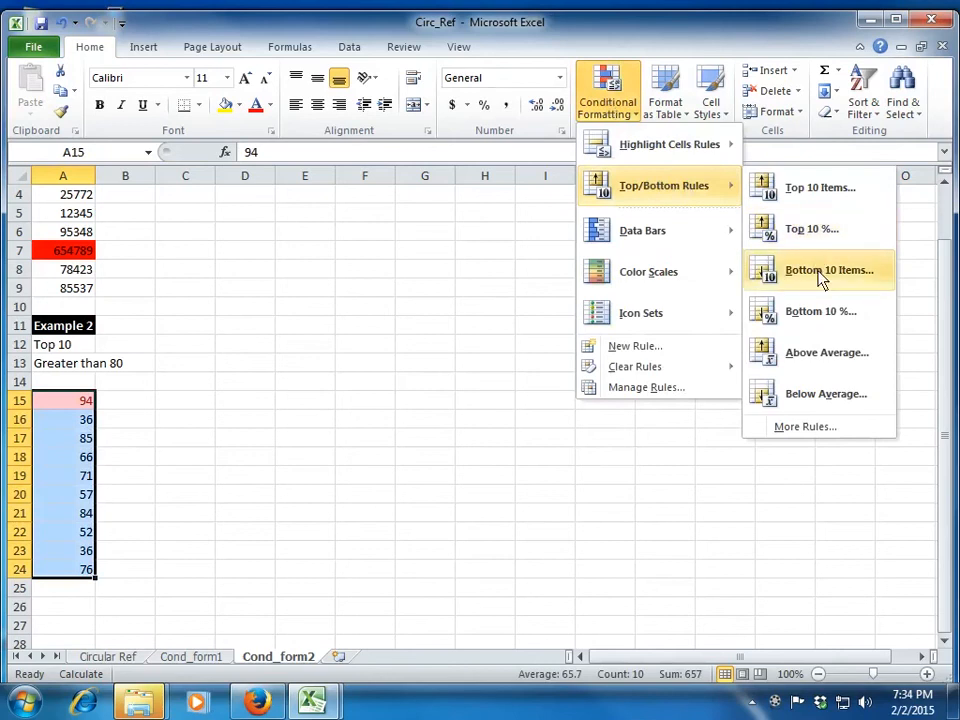
{"action": "mouse_move", "coordinate": [671, 155]}
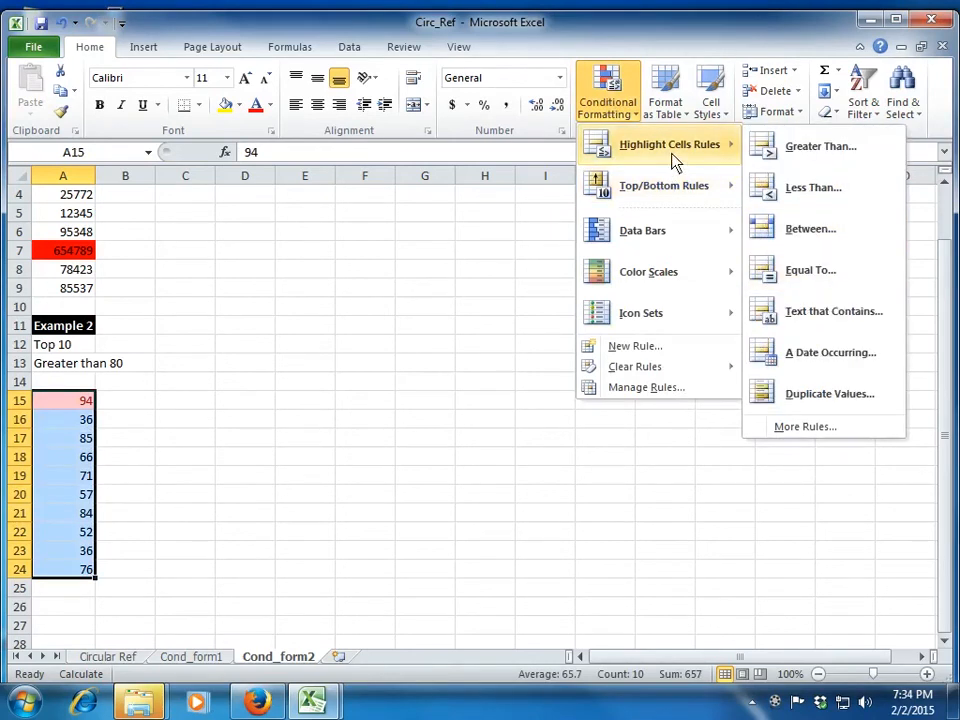
{"action": "left_click", "coordinate": [836, 150]}
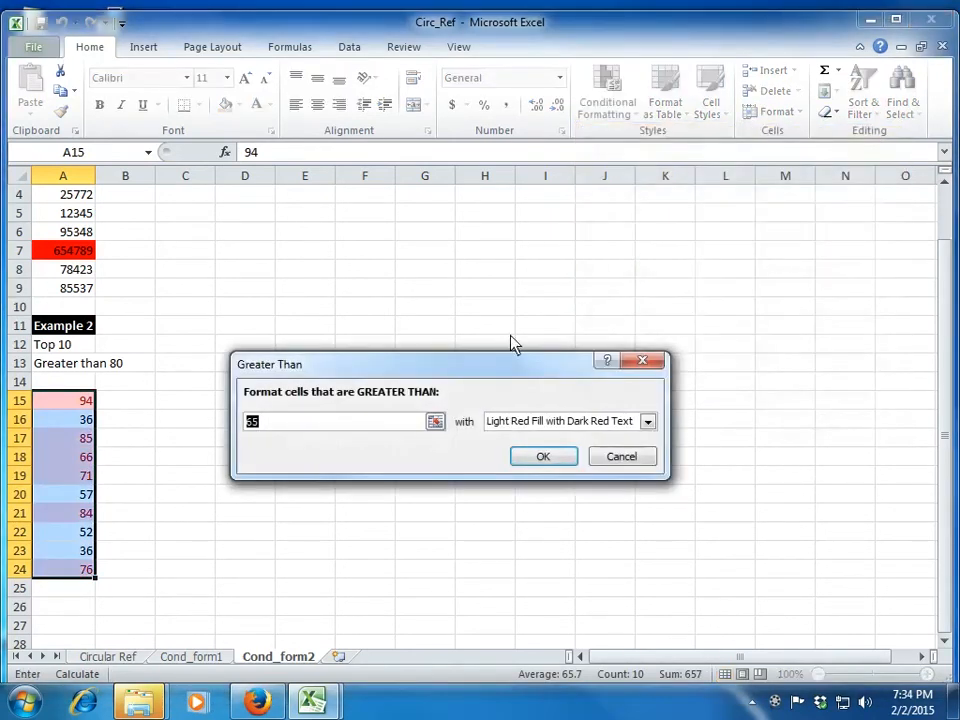
{"action": "key", "text": "BackSpace"}
{"action": "type", "text": "80"}
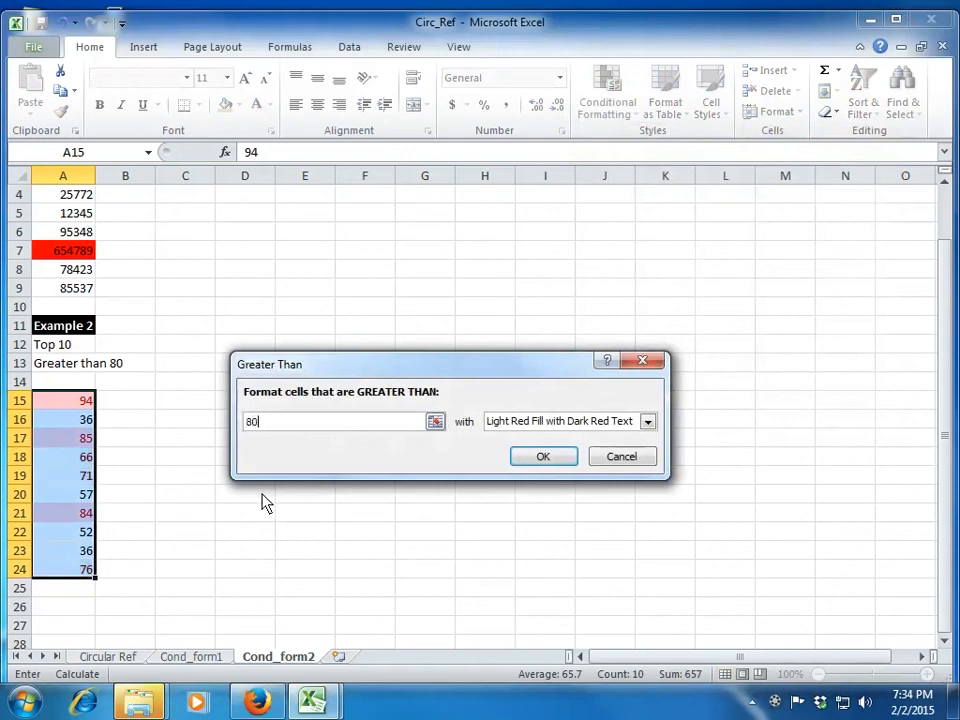
Step: Give the greater-than-80 rule a custom solid red fill with white font and apply it
{"action": "left_click", "coordinate": [590, 428]}
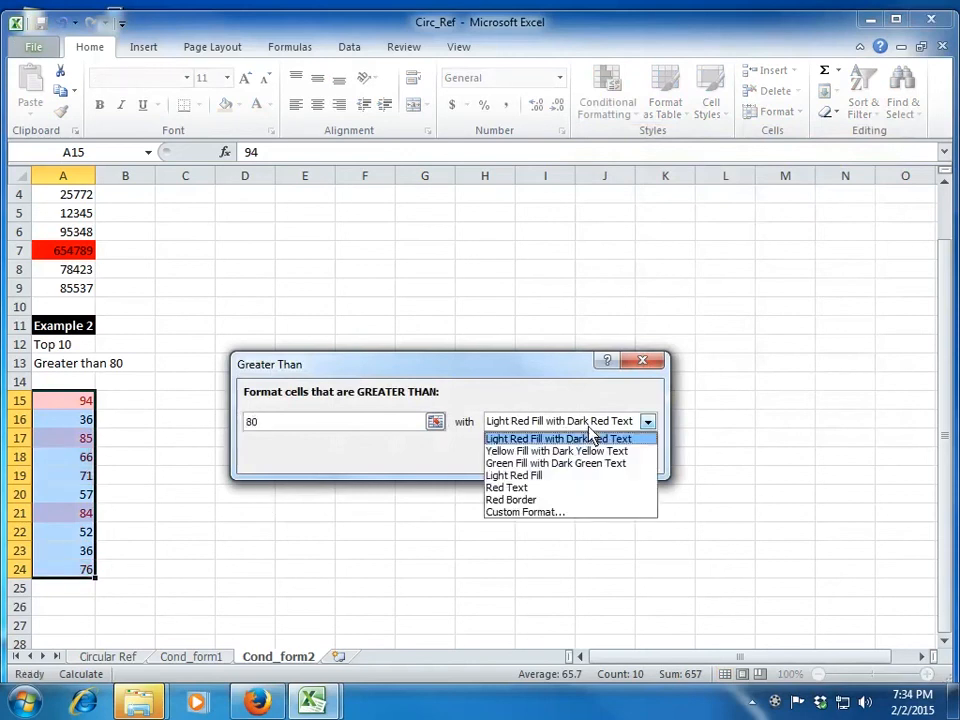
{"action": "left_click", "coordinate": [561, 515]}
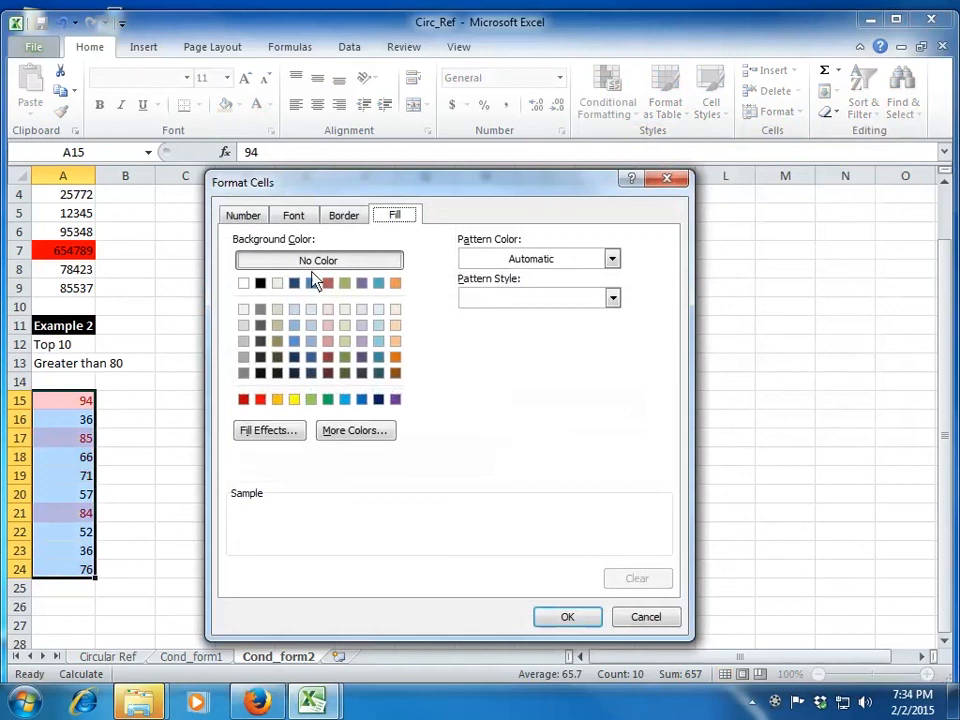
{"action": "left_click", "coordinate": [264, 399]}
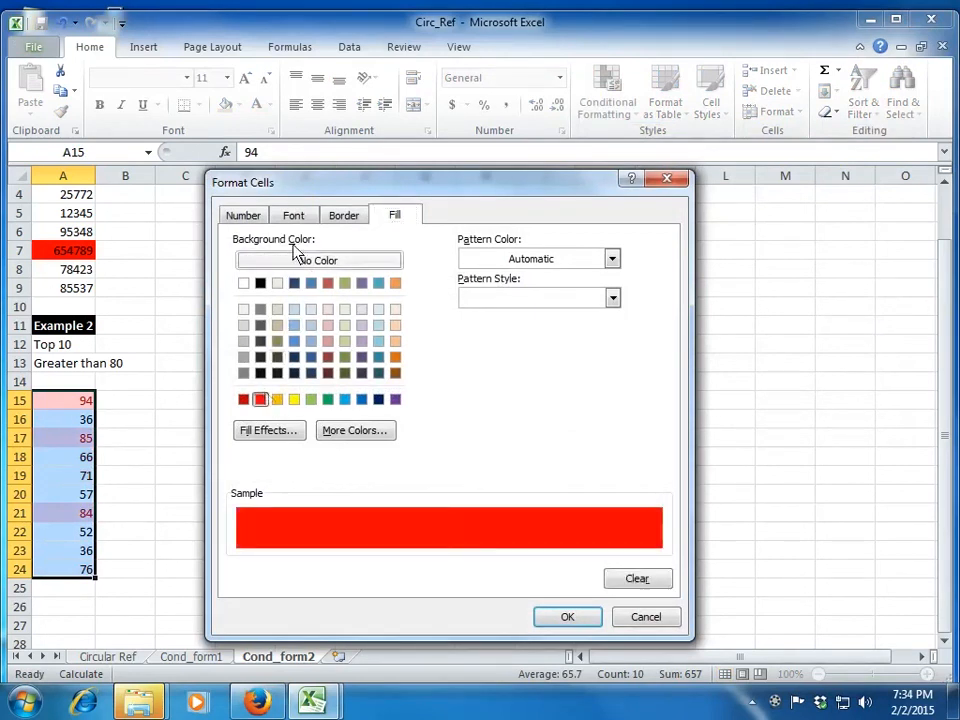
{"action": "left_click", "coordinate": [296, 218]}
{"action": "left_click", "coordinate": [500, 380]}
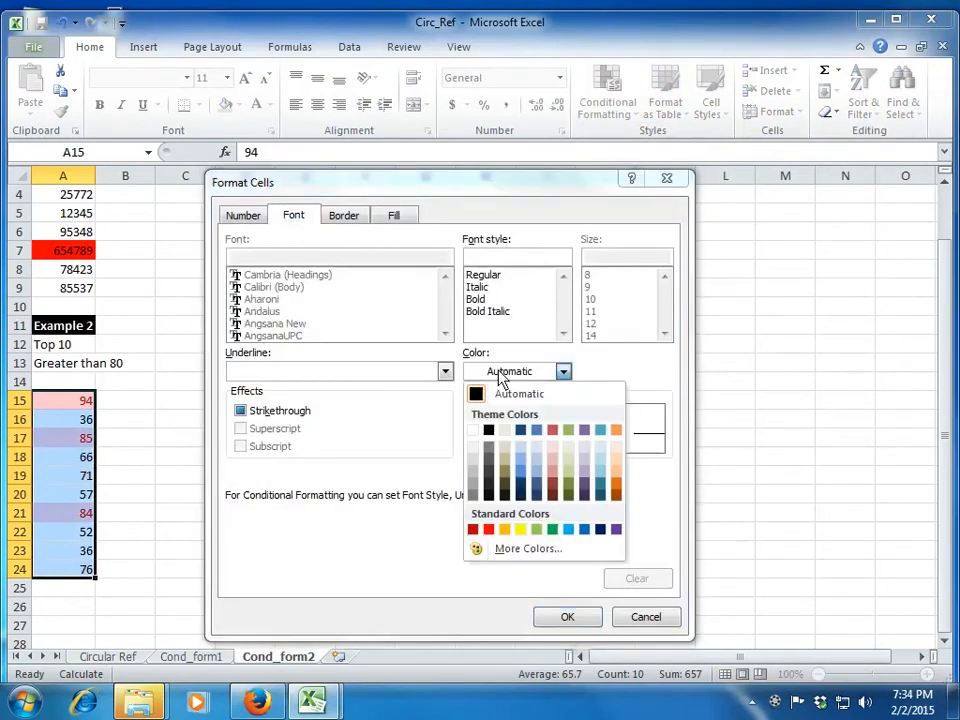
{"action": "left_click", "coordinate": [473, 432]}
{"action": "left_click", "coordinate": [566, 618]}
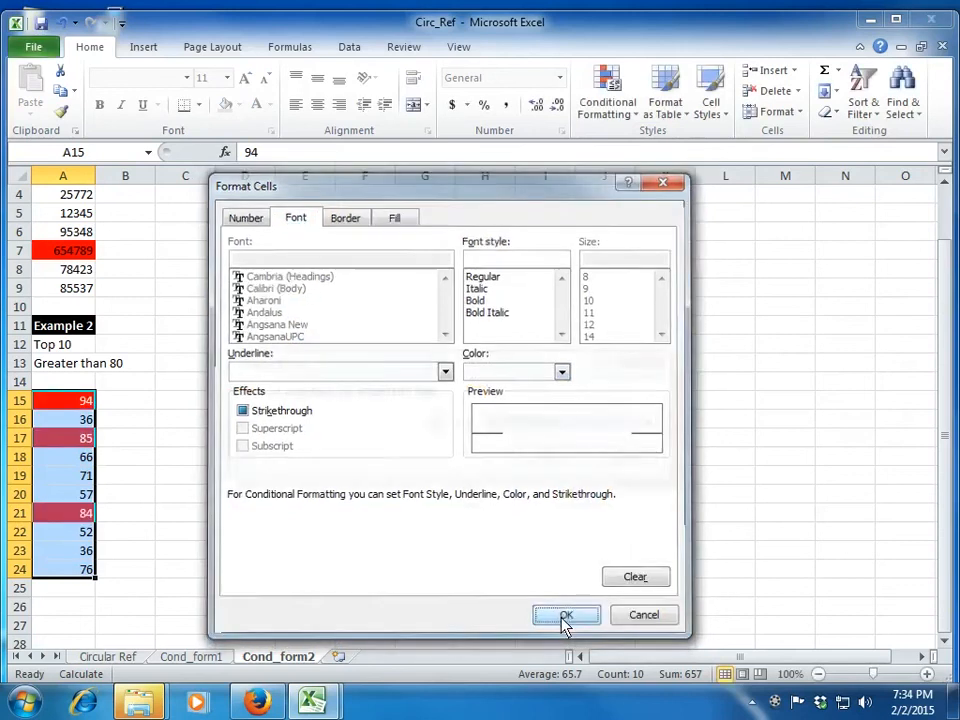
{"action": "left_click", "coordinate": [555, 462]}
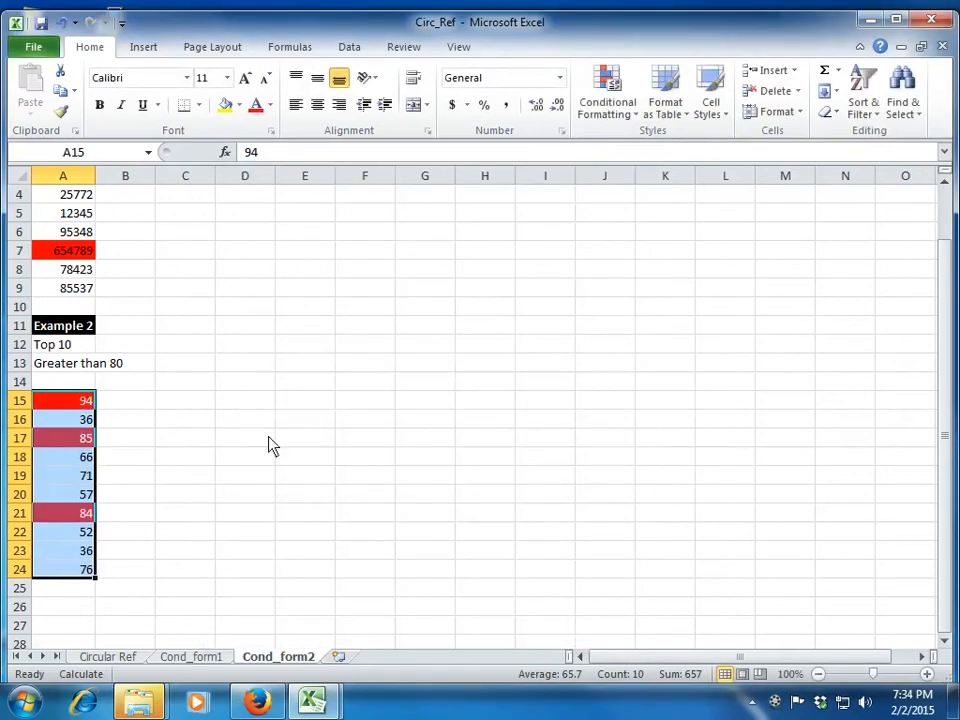
{"action": "left_click", "coordinate": [262, 440]}
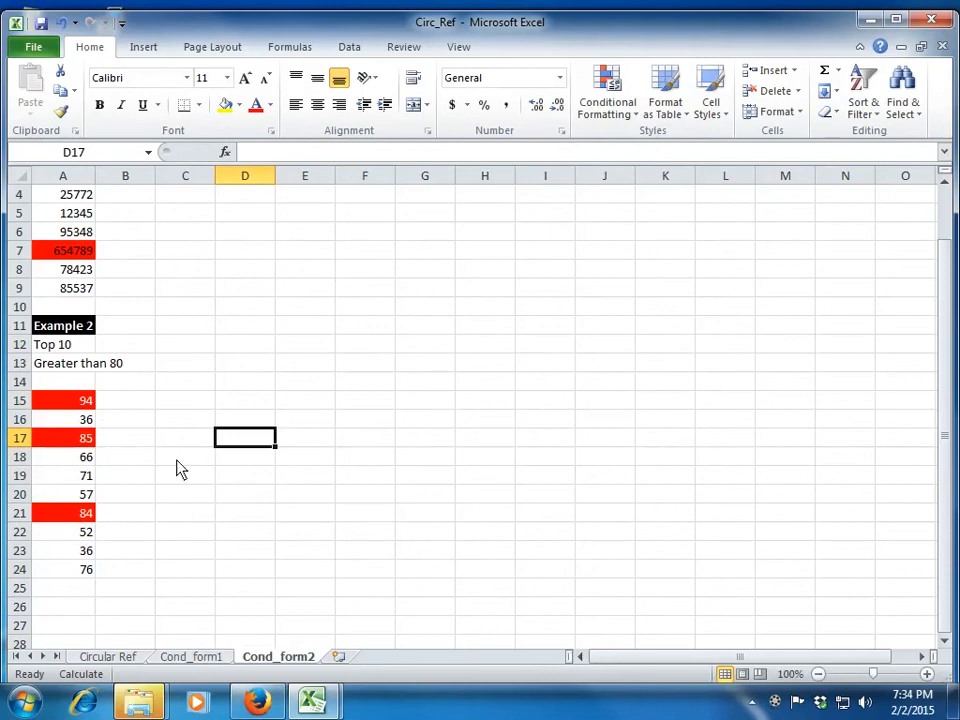
{"action": "left_click", "coordinate": [88, 402]}
Step: In the Rules Manager, move the Cell Value > 80 rule below Top 10% and apply
{"action": "left_click", "coordinate": [609, 108]}
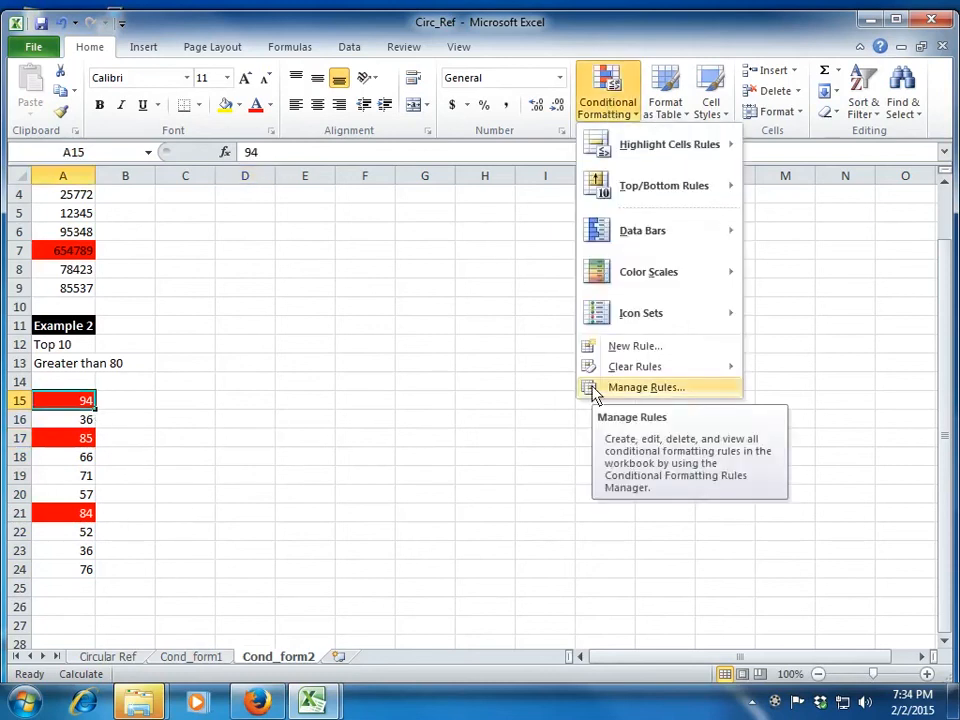
{"action": "left_click", "coordinate": [648, 389]}
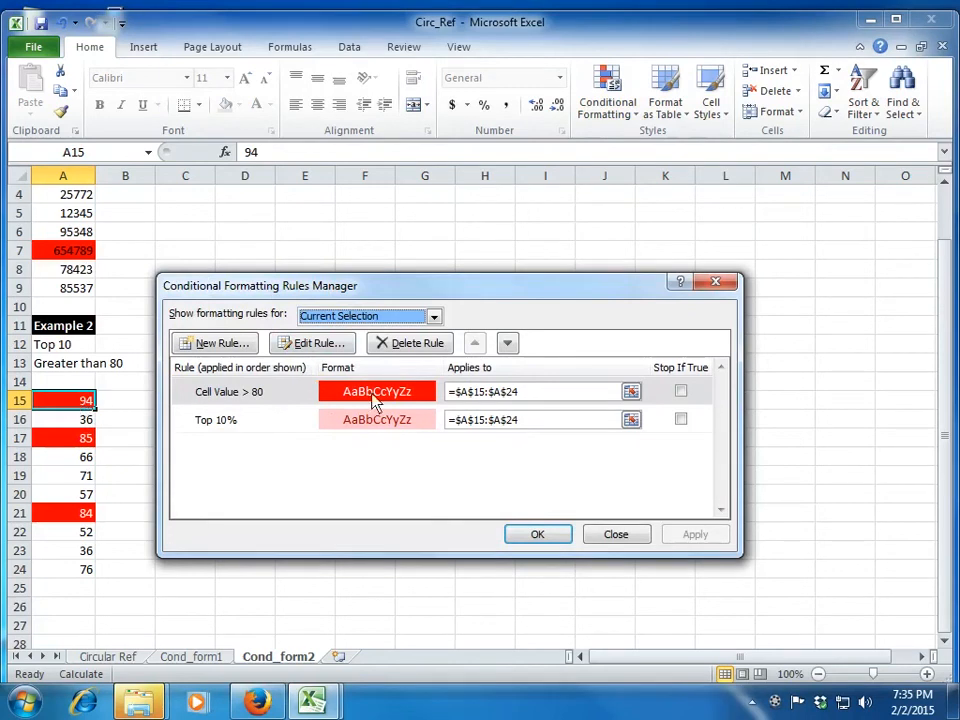
{"action": "left_click", "coordinate": [508, 344]}
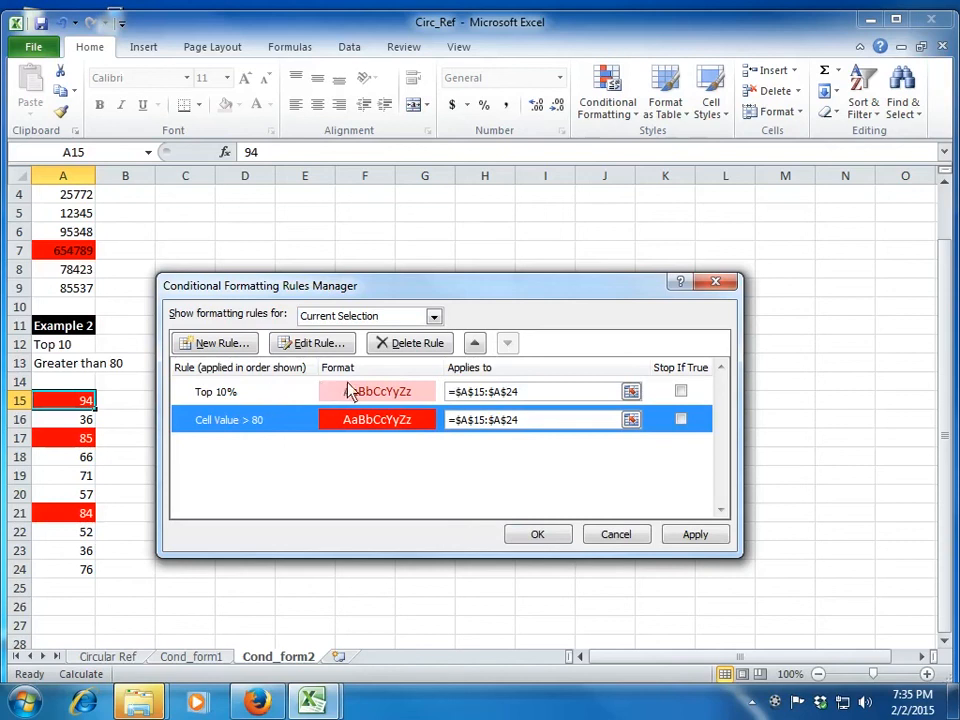
{"action": "left_click", "coordinate": [705, 547]}
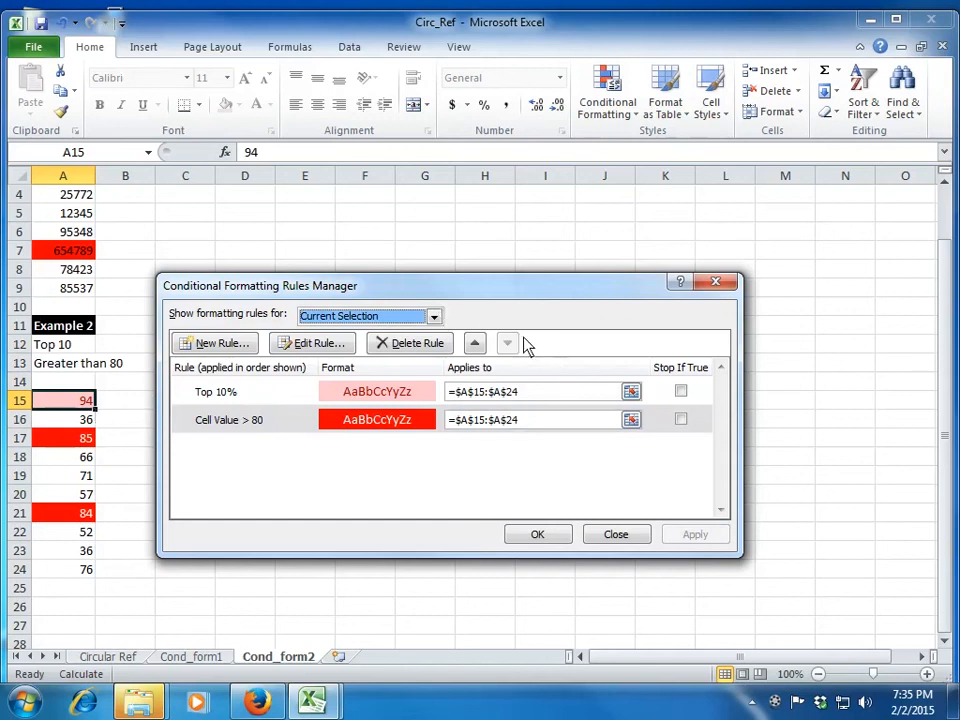
{"action": "left_click", "coordinate": [475, 343]}
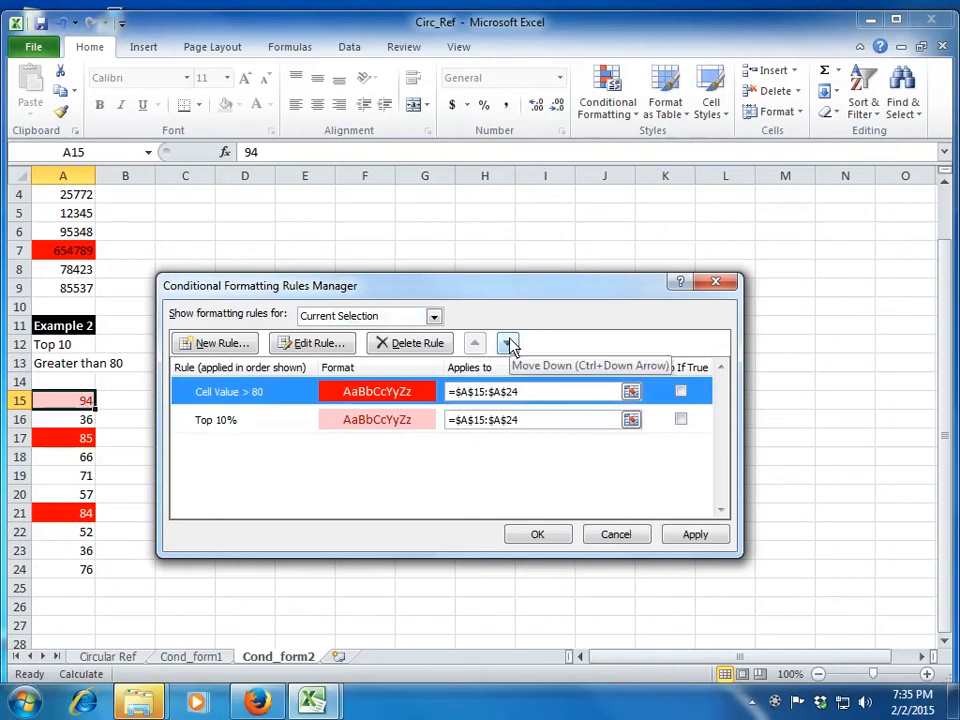
{"action": "left_click", "coordinate": [506, 345]}
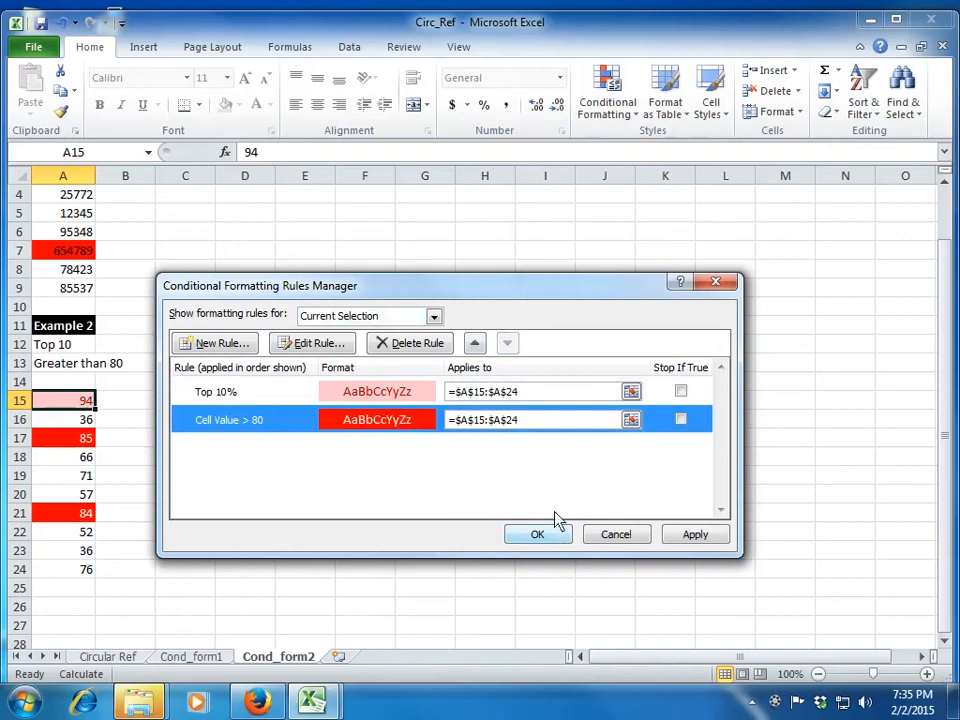
{"action": "left_click", "coordinate": [681, 392]}
Step: Tick Stop If True for the Top 10% rule, check the rule scope list, and close the manager
{"action": "left_click", "coordinate": [681, 392]}
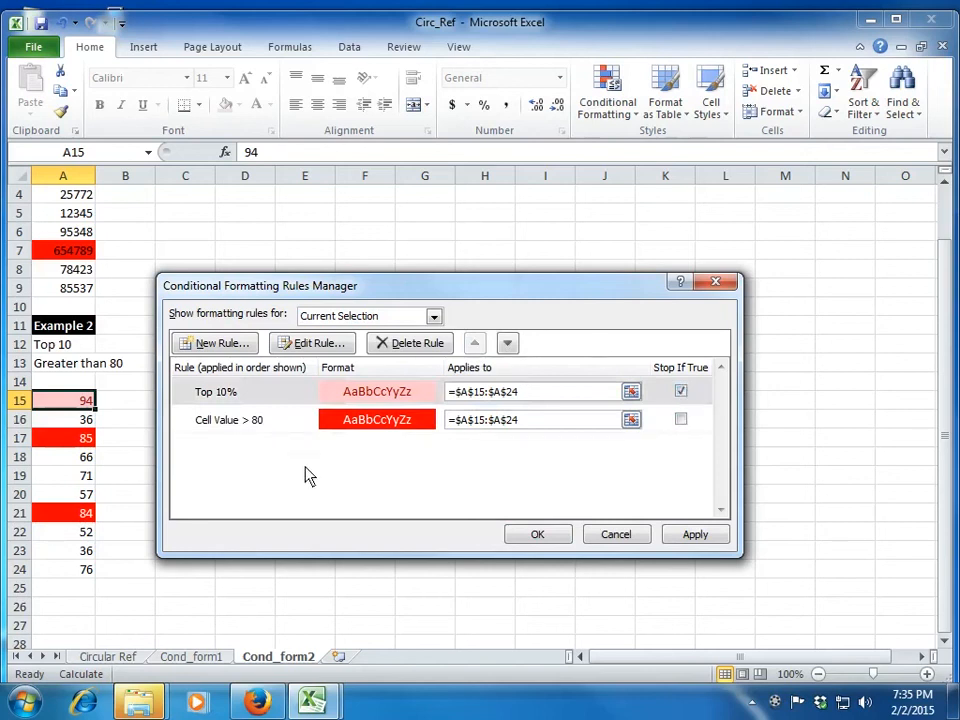
{"action": "left_click", "coordinate": [681, 391]}
{"action": "left_click", "coordinate": [681, 391]}
{"action": "left_click", "coordinate": [433, 316]}
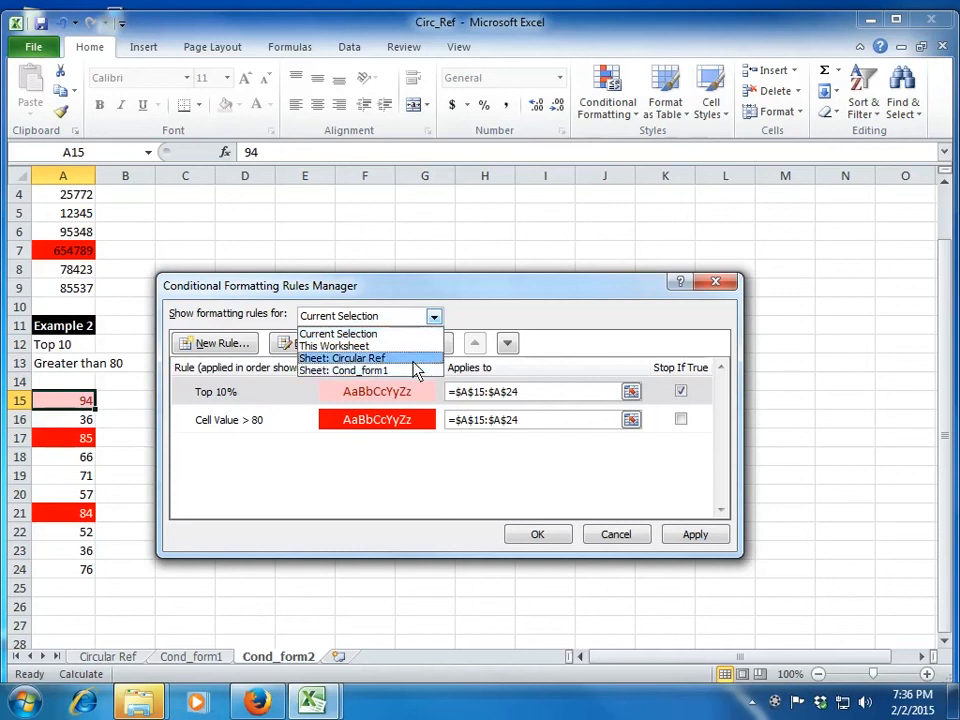
{"action": "key", "text": "Escape"}
{"action": "key", "text": "Escape"}
{"action": "left_click", "coordinate": [602, 116]}
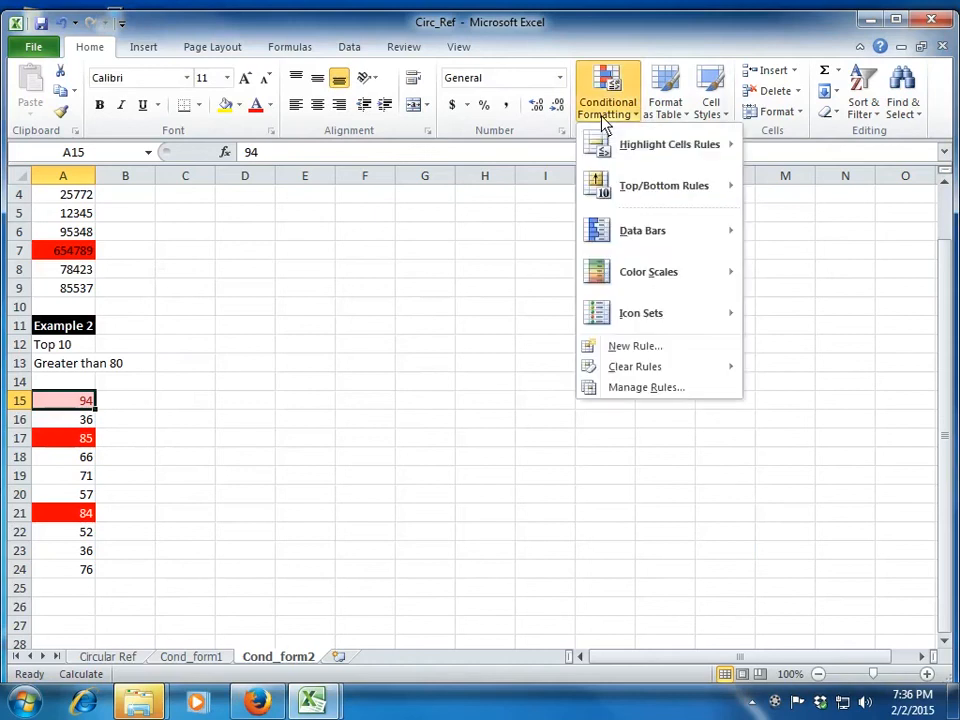
{"action": "mouse_move", "coordinate": [678, 241]}
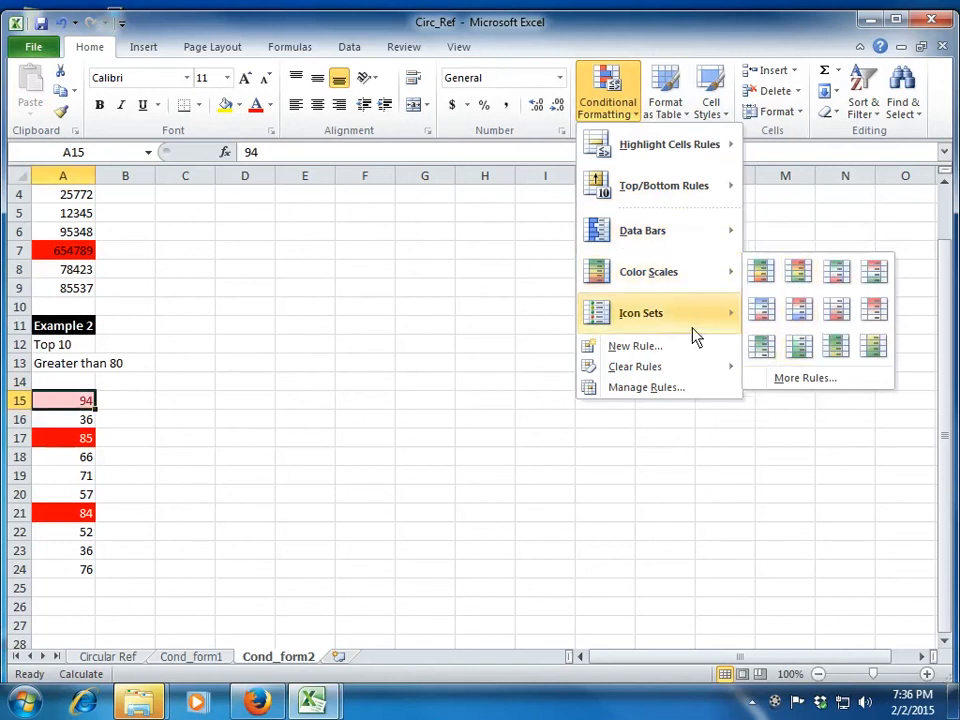
{"action": "mouse_move", "coordinate": [697, 334]}
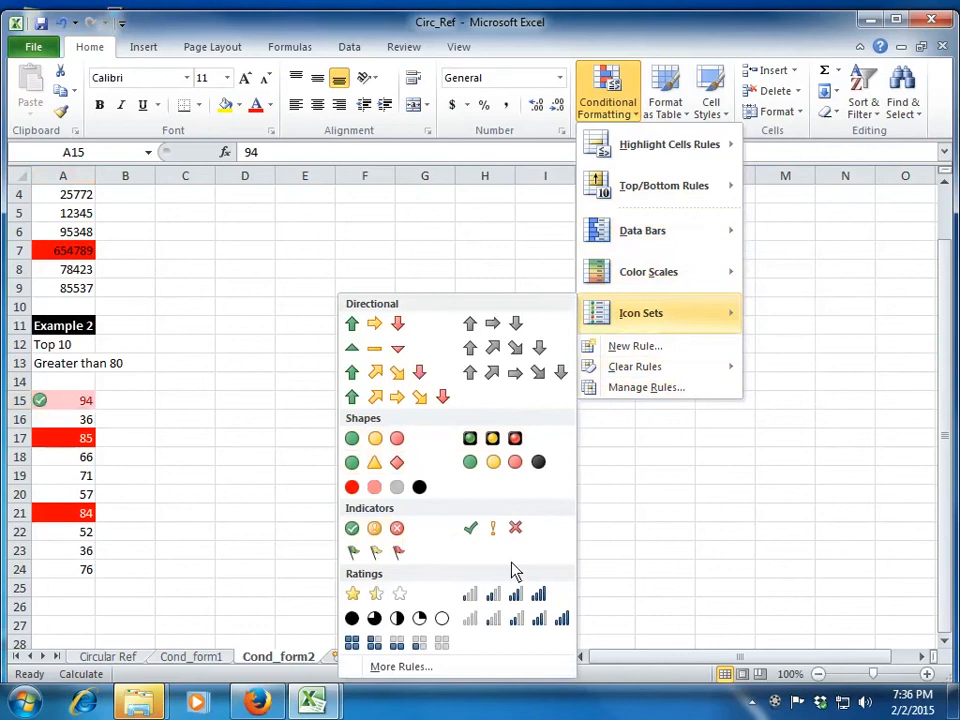
{"action": "key", "text": "Escape"}
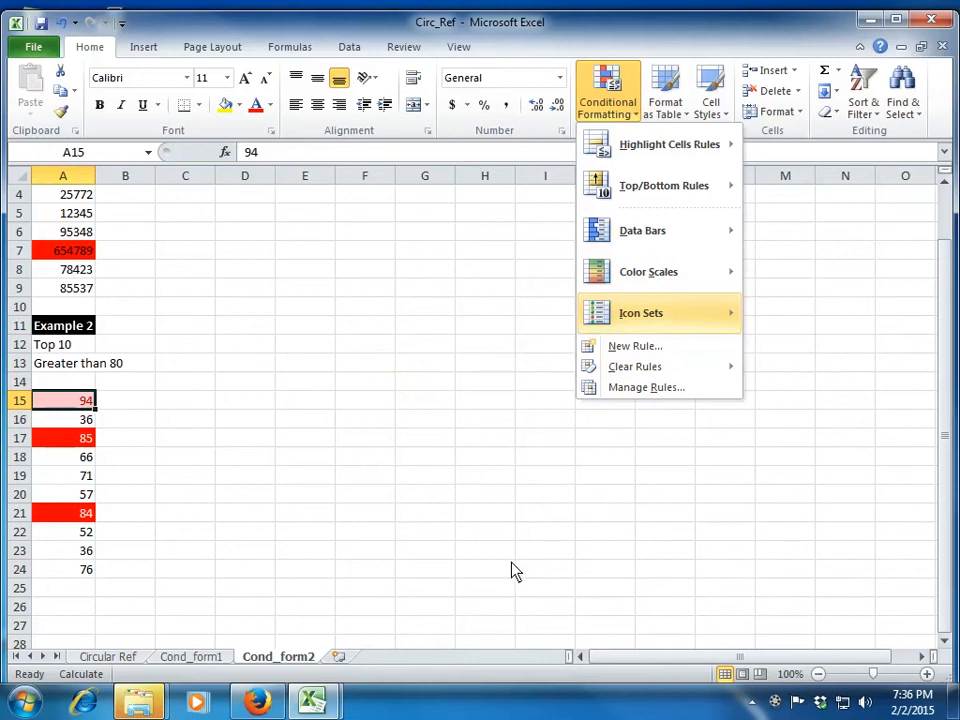
{"action": "left_click", "coordinate": [475, 448]}
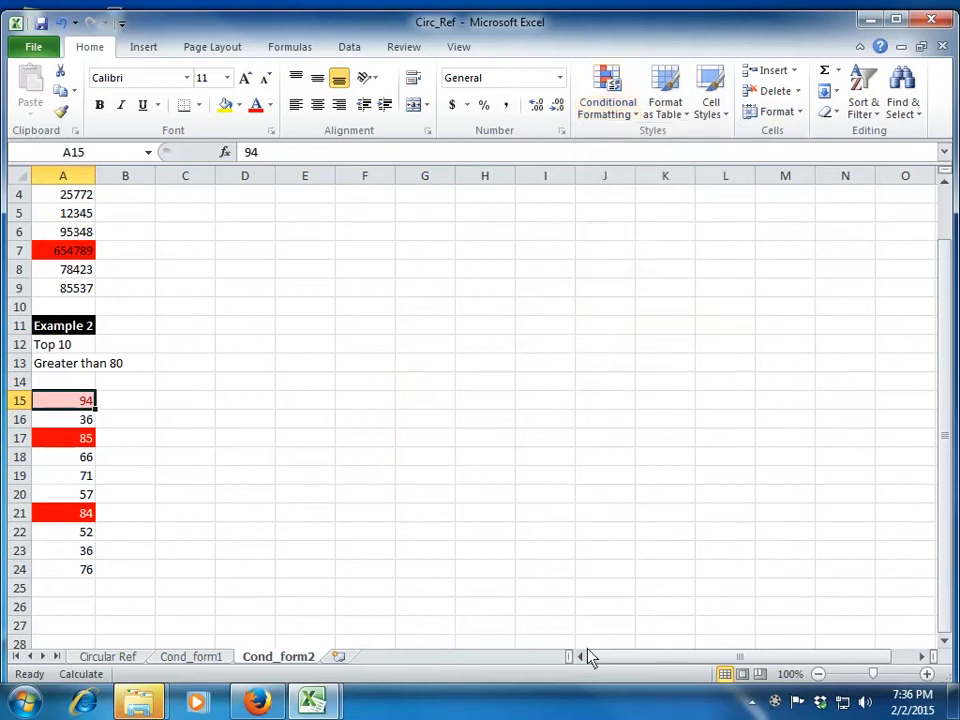